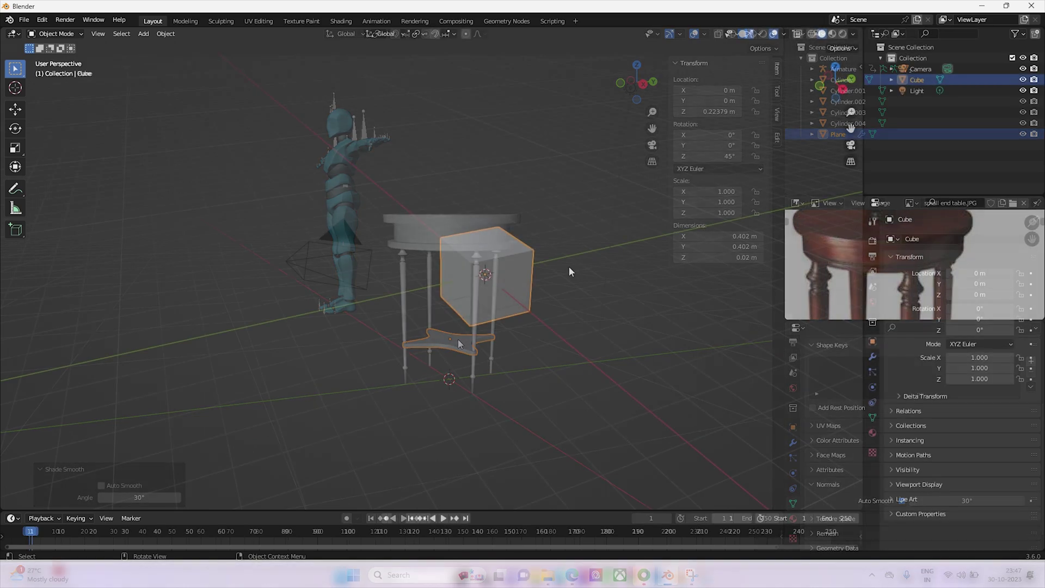
Examine the default cube from several angles and distances, orbiting, panning and zooming around it in perspective
{"action": "middle_click_drag", "start_coordinate": [569, 267], "coordinate": [547, 310]}
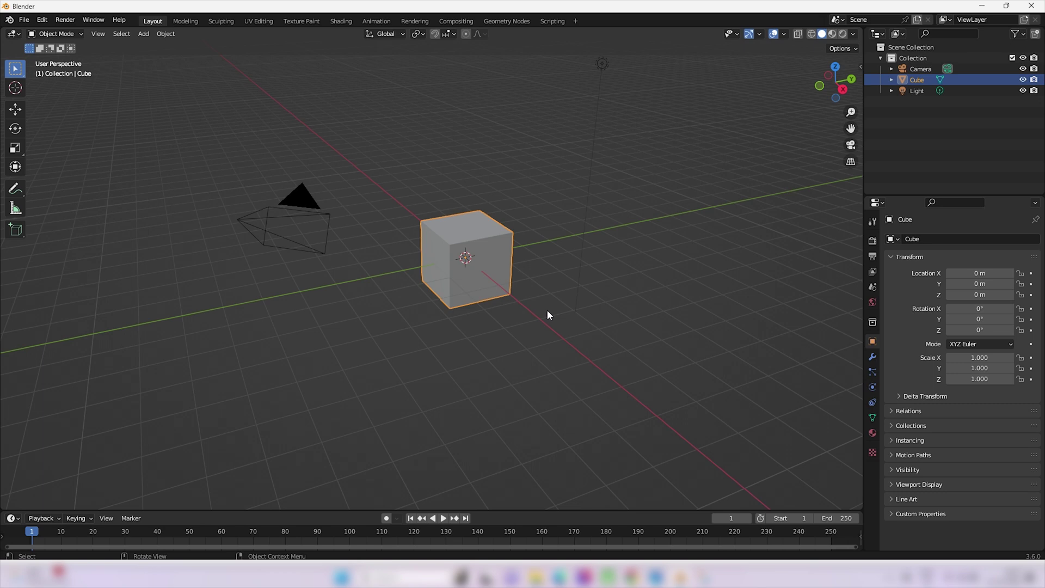
{"action": "middle_click_drag", "start_coordinate": [570, 265], "coordinate": [279, 215]}
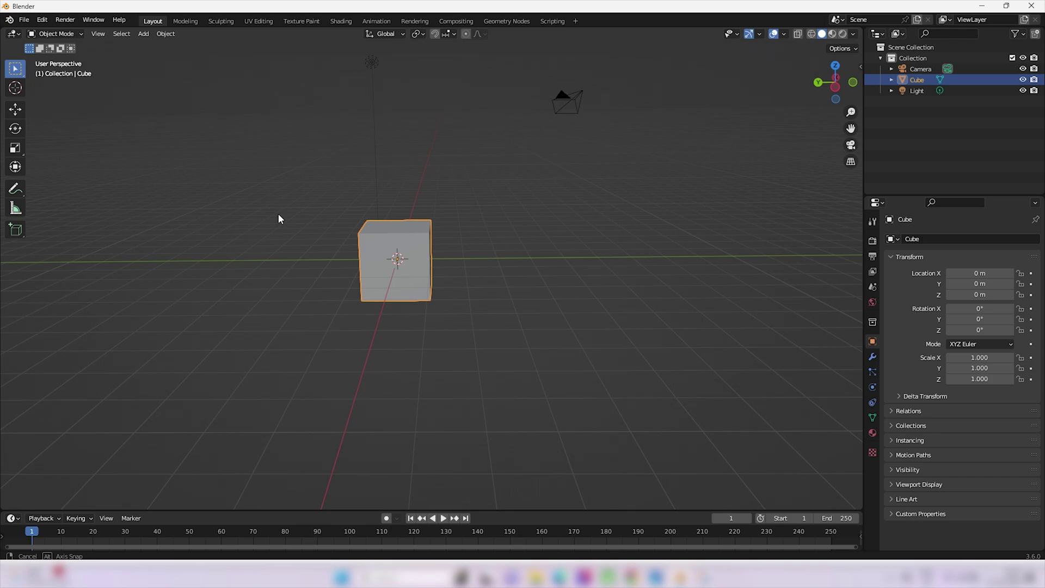
{"action": "middle_click_drag", "start_coordinate": [278, 214], "coordinate": [653, 268]}
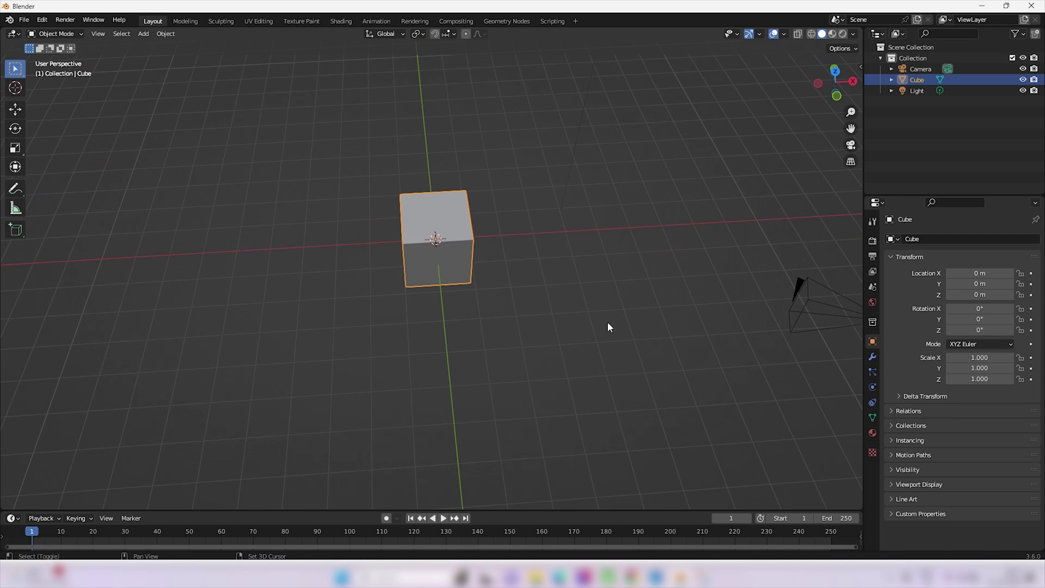
{"action": "middle_click_drag", "start_coordinate": [596, 241], "coordinate": [354, 234], "text": "shift"}
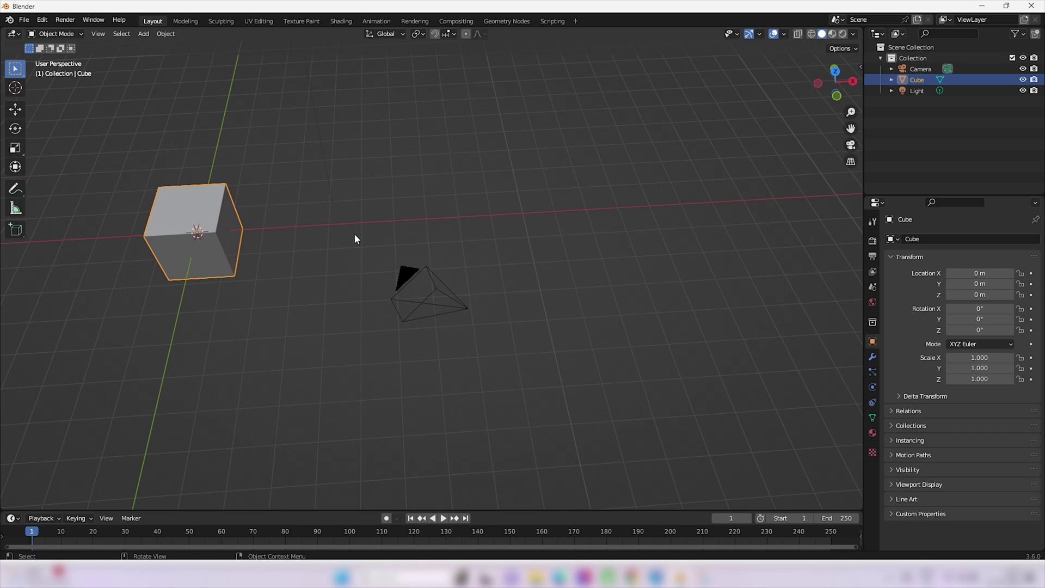
{"action": "middle_click_drag", "start_coordinate": [355, 234], "coordinate": [597, 239]}
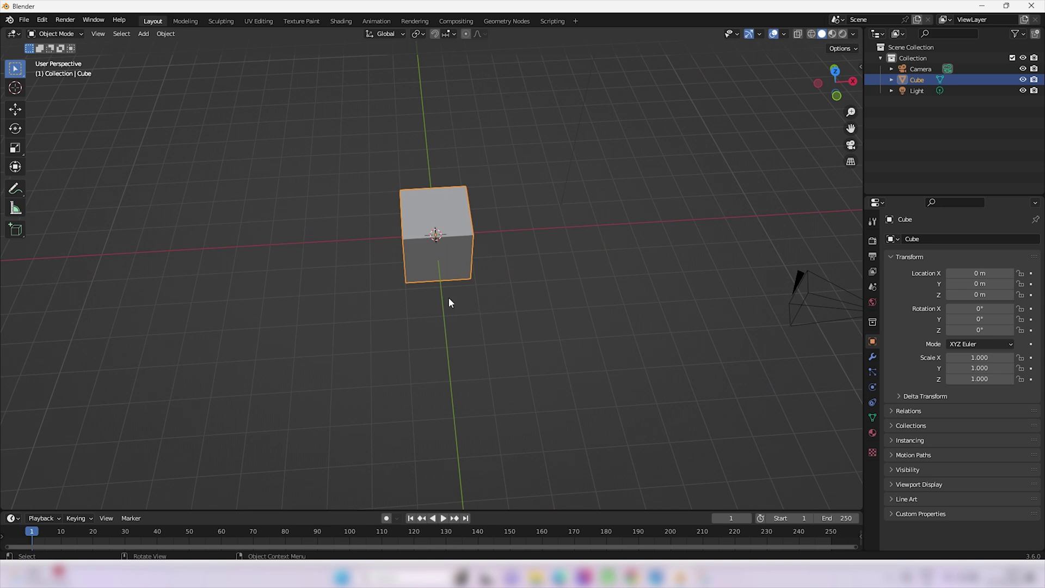
{"action": "scroll", "coordinate": [449, 297], "scroll_direction": "up", "scroll_amount": 4}
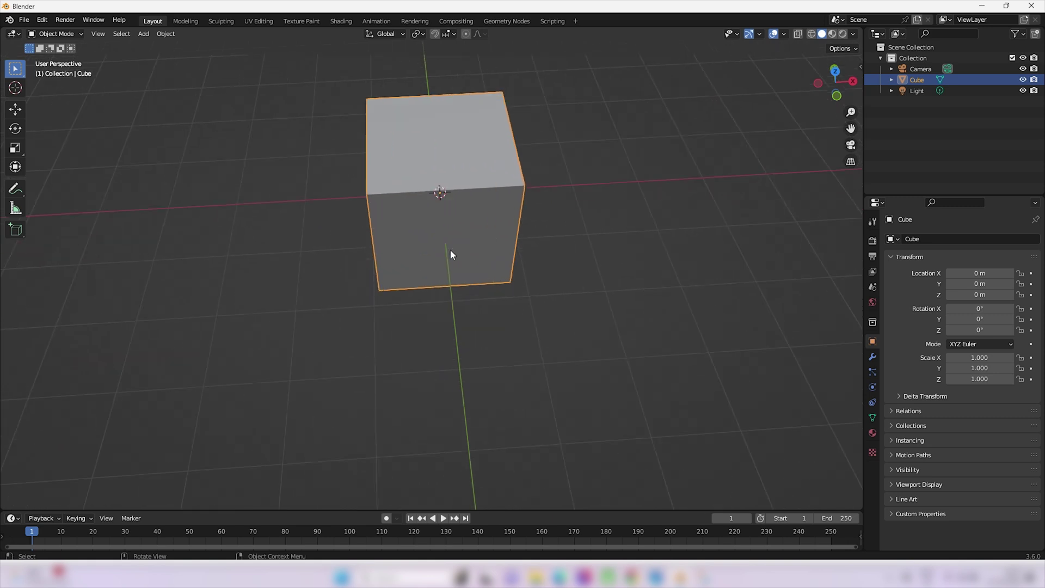
{"action": "scroll", "coordinate": [451, 250], "scroll_direction": "down", "scroll_amount": 1}
{"action": "scroll", "coordinate": [450, 250], "scroll_direction": "down", "scroll_amount": 2}
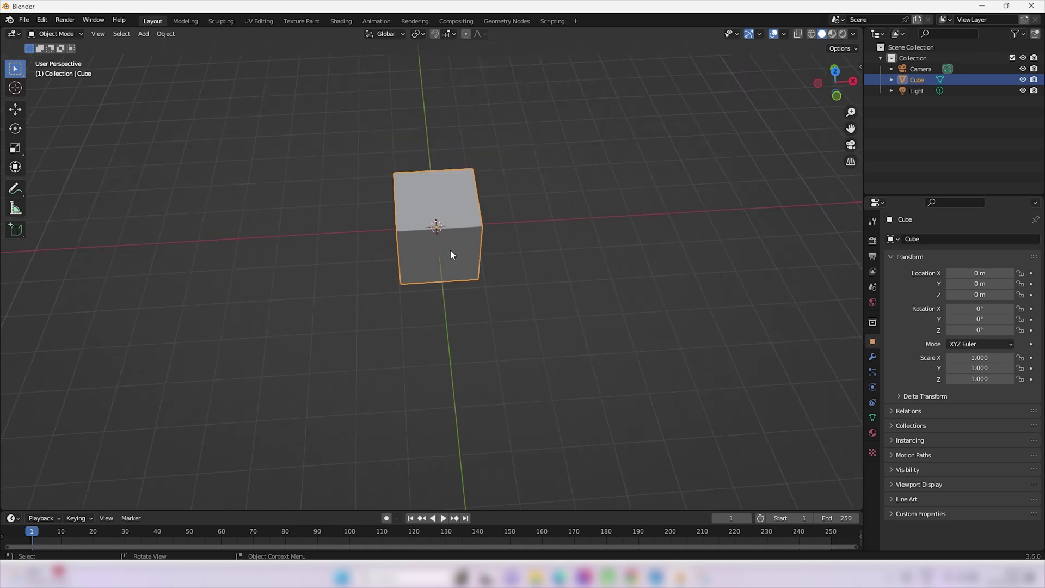
{"action": "scroll", "coordinate": [450, 250], "scroll_direction": "down", "scroll_amount": 6}
{"action": "scroll", "coordinate": [450, 251], "scroll_direction": "up", "scroll_amount": 9}
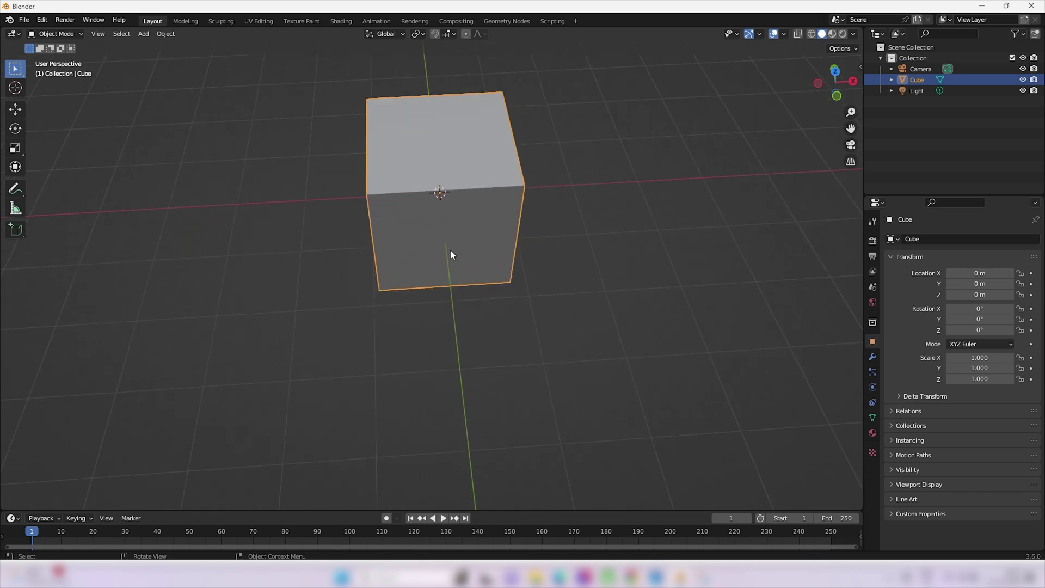
{"action": "scroll", "coordinate": [450, 254], "scroll_direction": "down", "scroll_amount": 7}
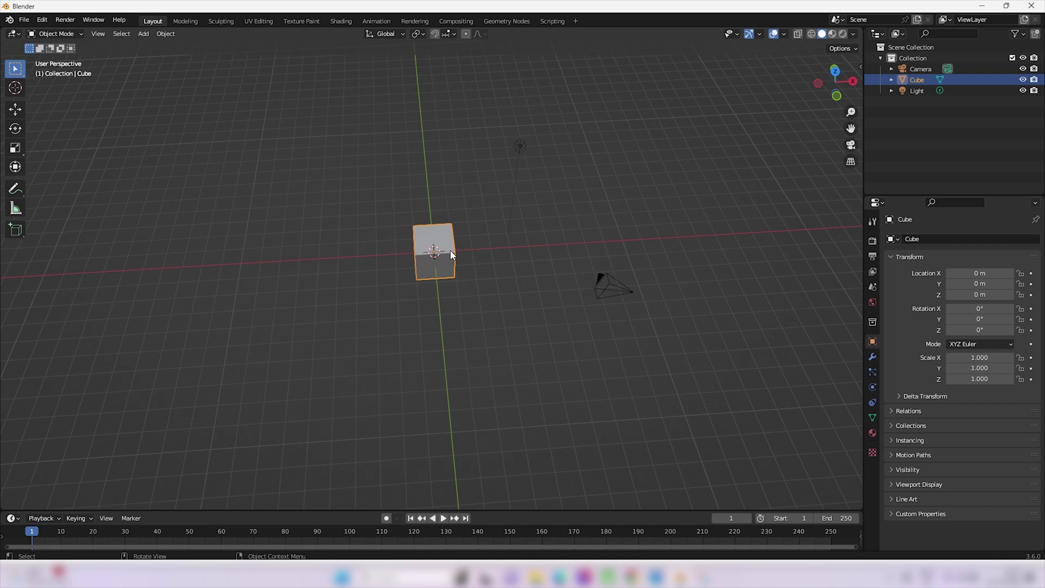
{"action": "mouse_move", "coordinate": [451, 253]}
{"action": "middle_mouse_down"}
{"action": "mouse_move", "coordinate": [472, 257]}
{"action": "mouse_move", "coordinate": [464, 252]}
{"action": "middle_mouse_up"}
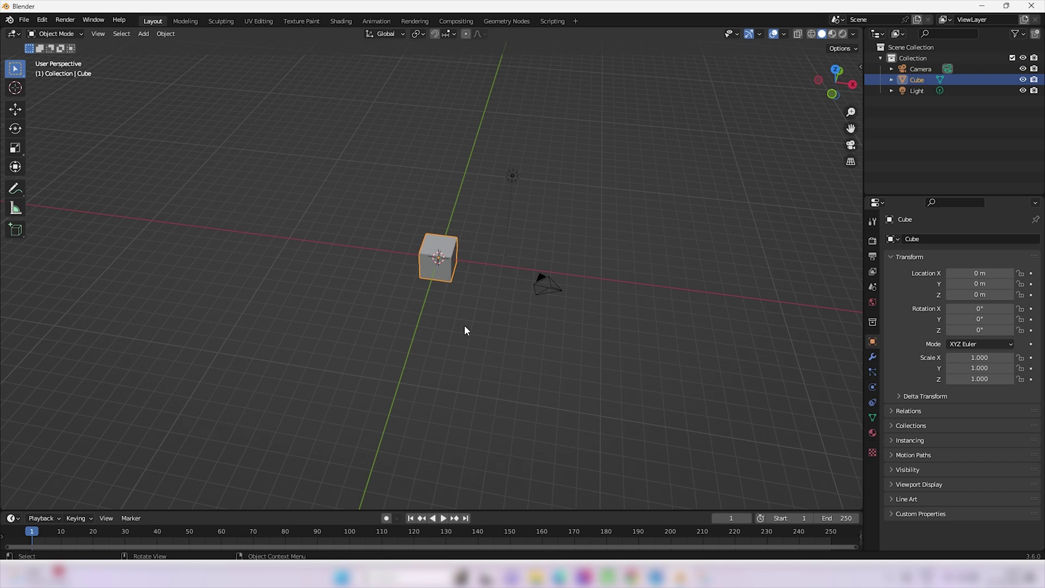
Look at the cube in the front, back and top orthographic views, returning to the front view
{"action": "key", "text": "KP_1"}
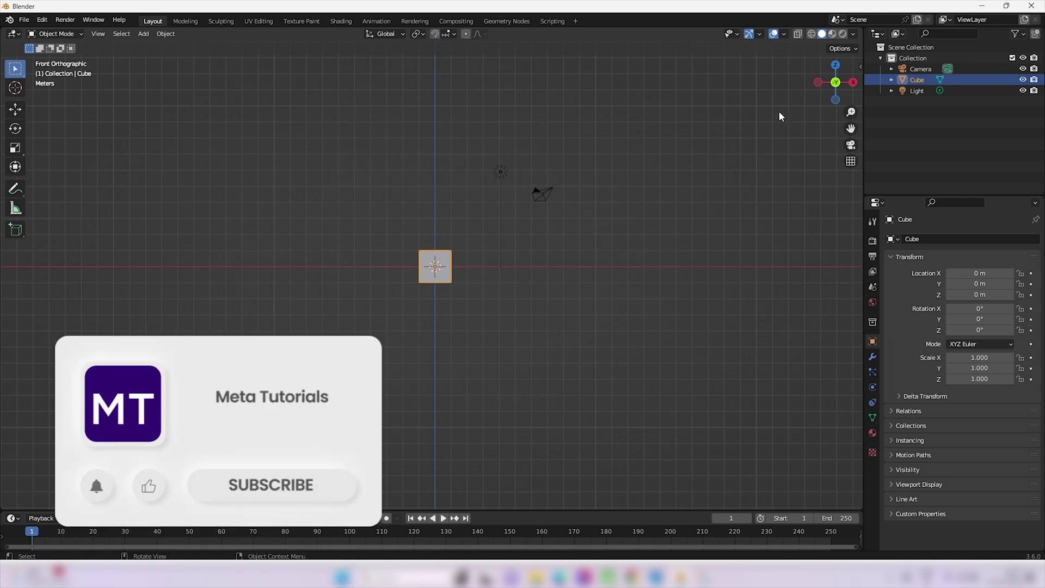
{"action": "left_click", "coordinate": [836, 84]}
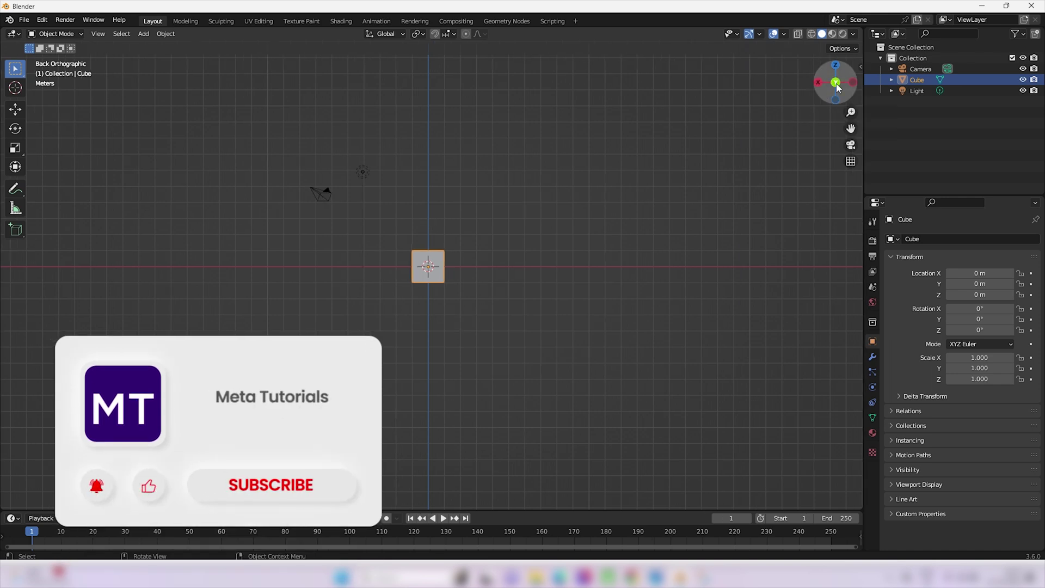
{"action": "left_click", "coordinate": [836, 83]}
{"action": "left_click", "coordinate": [836, 84]}
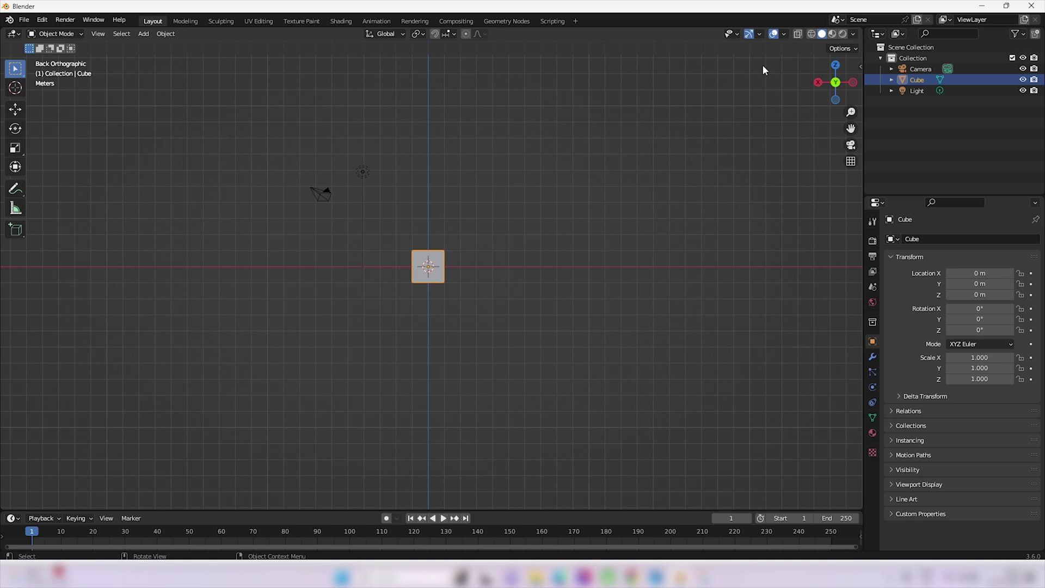
{"action": "left_click", "coordinate": [835, 65]}
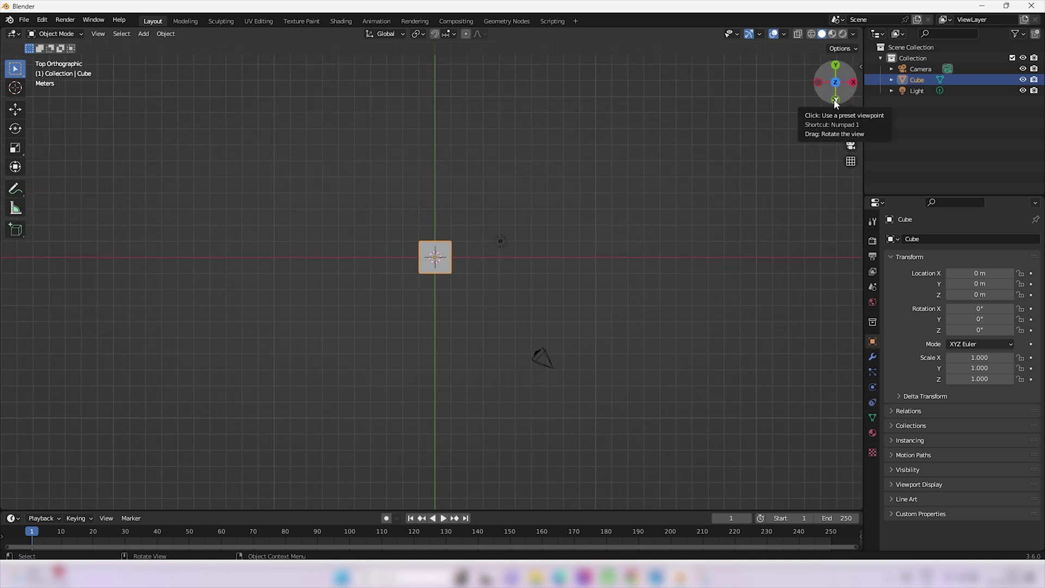
{"action": "left_click", "coordinate": [836, 101]}
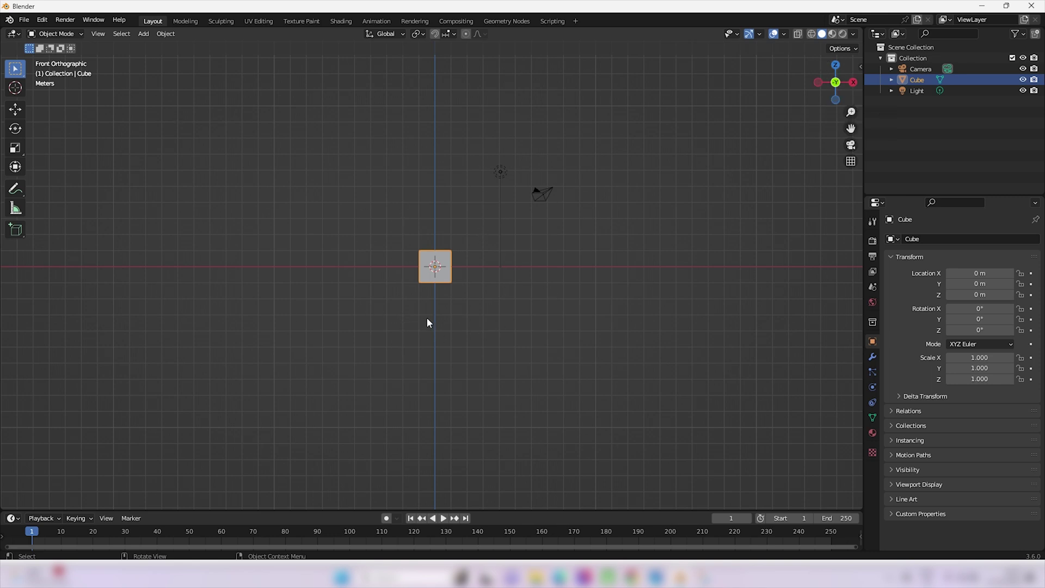
Compare the cube in the opposing back and front, right and left orthographic views, plus the top view
{"action": "key", "text": "ctrl"}
{"action": "key", "text": "ctrl+KP_1"}
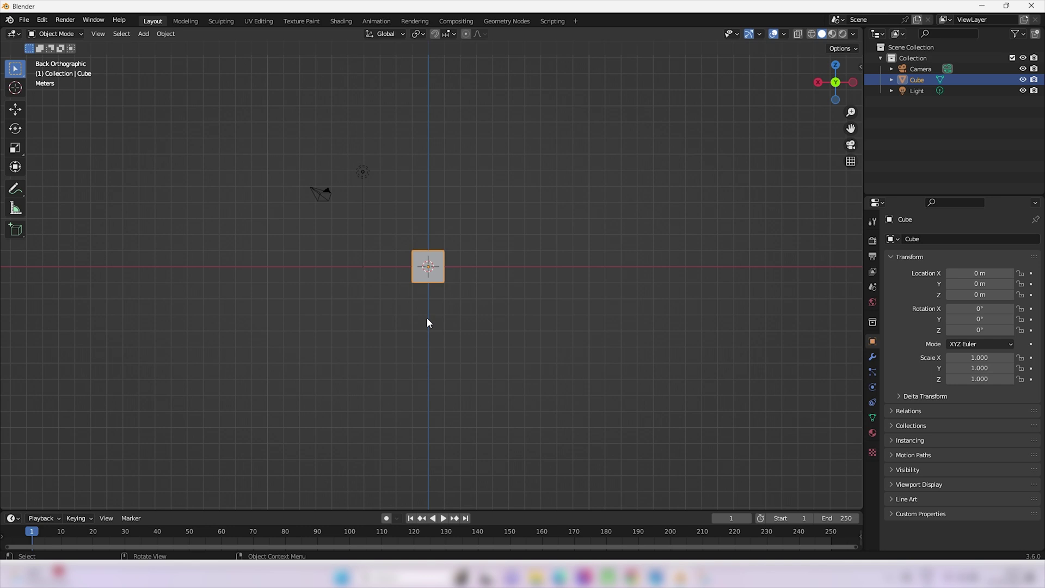
{"action": "key", "text": "KP_1"}
{"action": "key", "text": "ctrl+KP_1"}
{"action": "key", "text": "KP_3"}
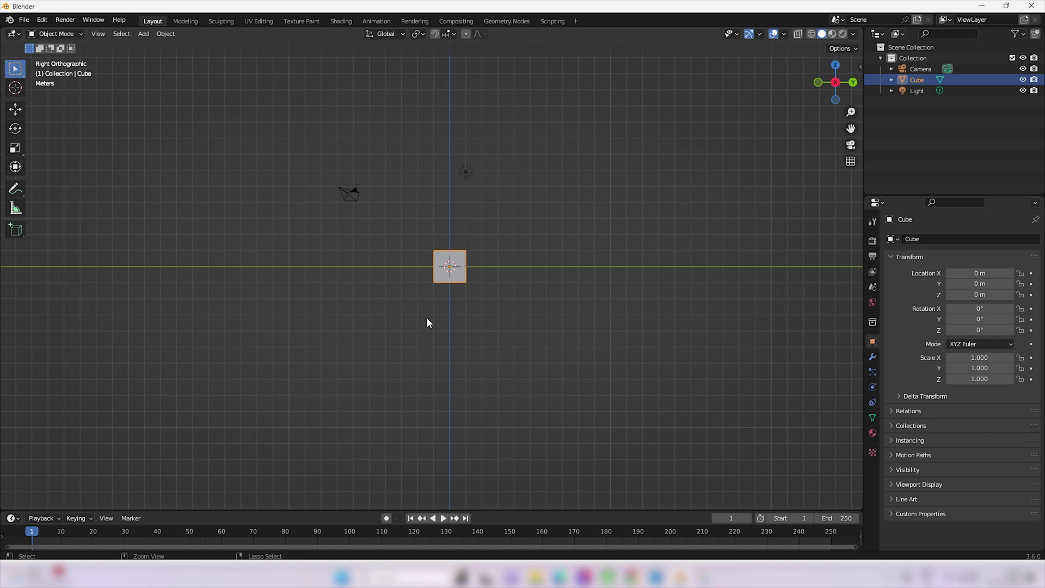
{"action": "key", "text": "ctrl+KP_3"}
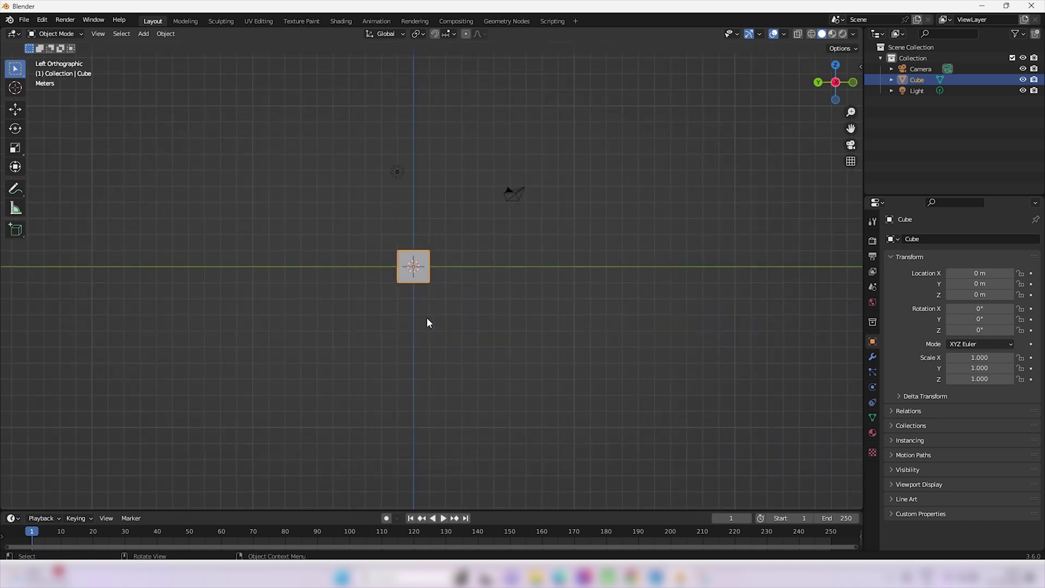
{"action": "key", "text": "KP_3"}
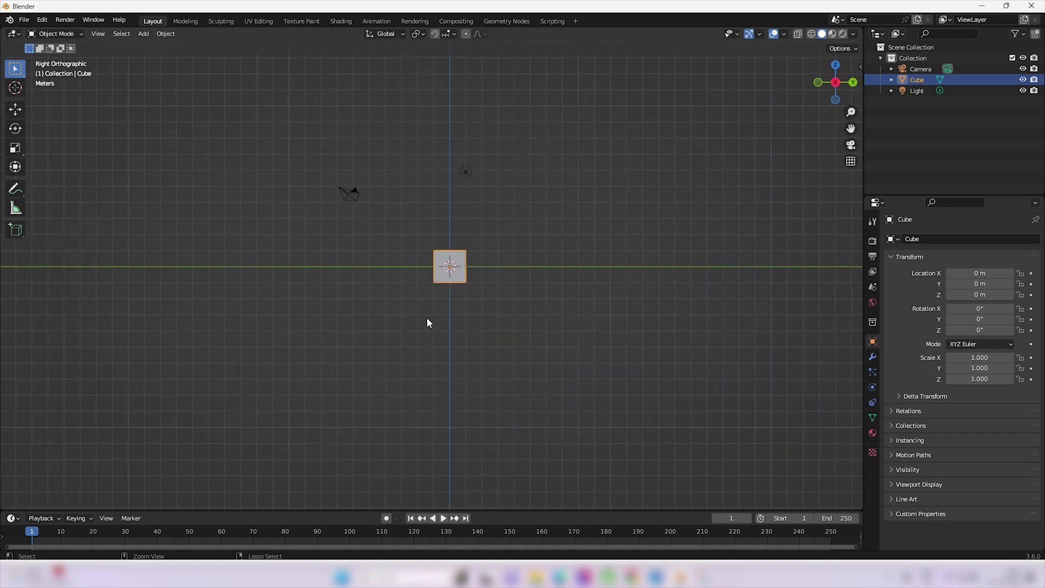
{"action": "key", "text": "ctrl+KP_3"}
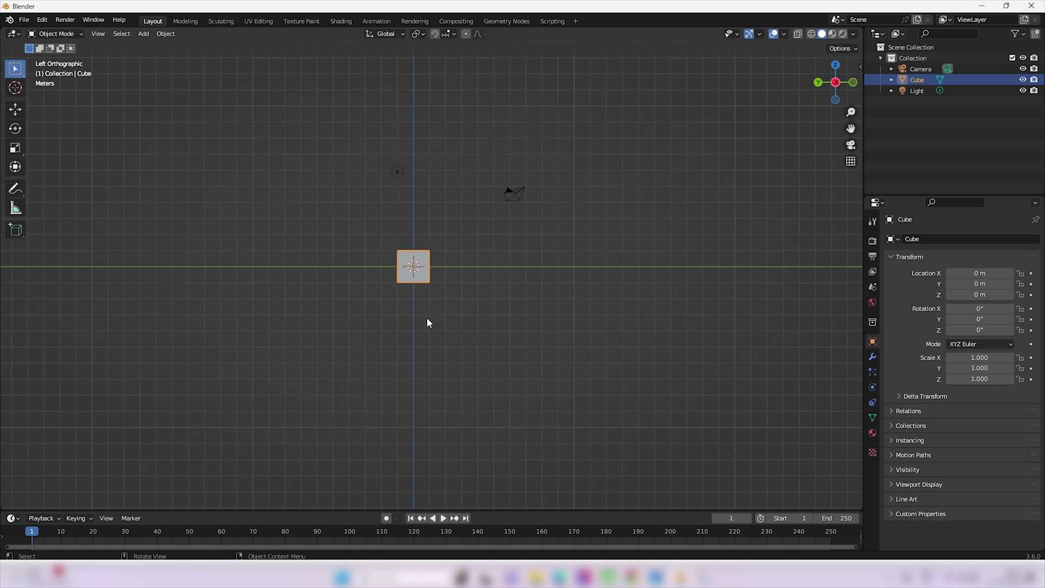
{"action": "key", "text": "KP_7"}
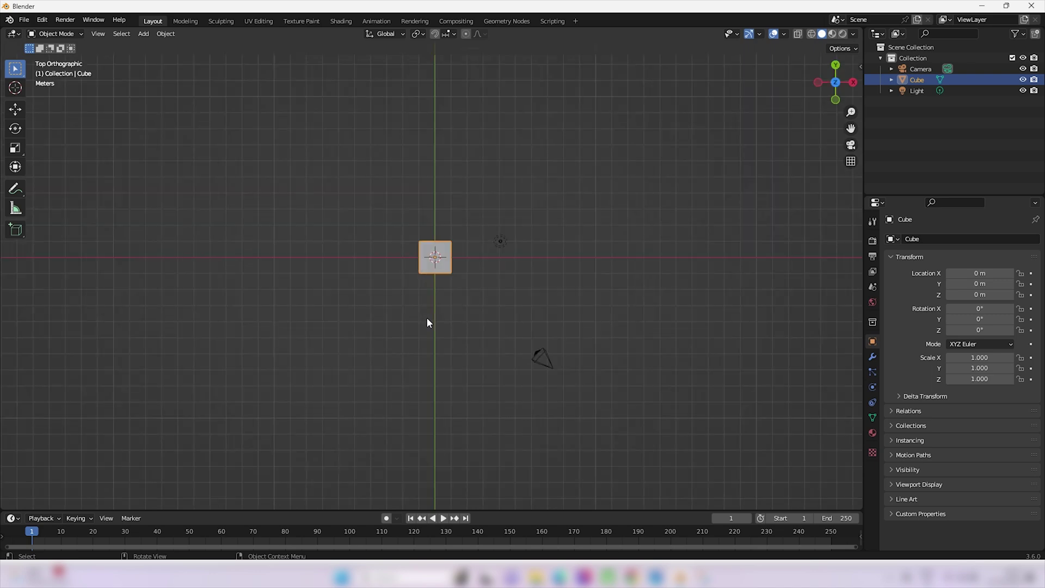
{"action": "key", "text": "ctrl+KP_7"}
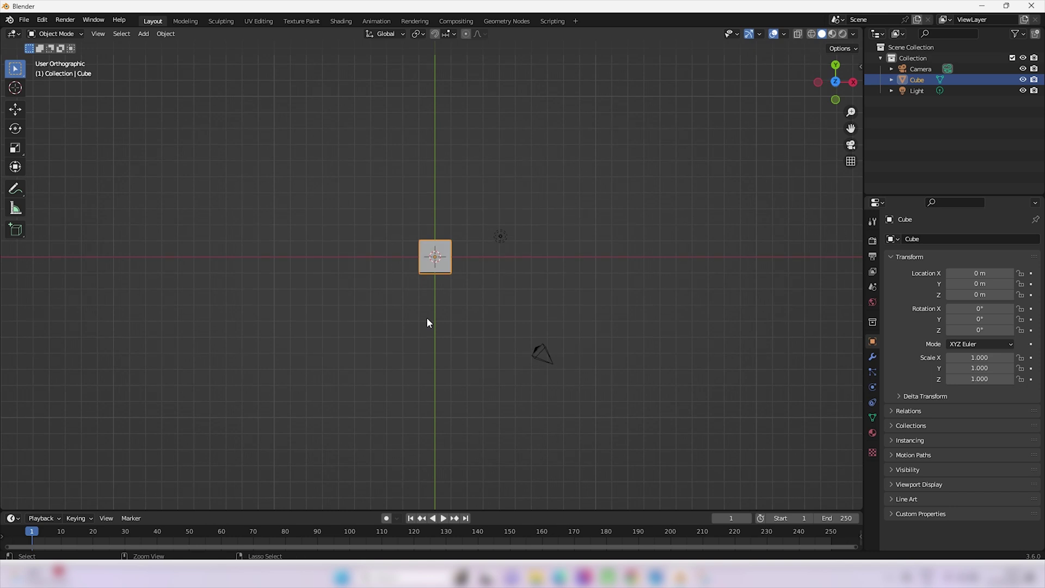
{"action": "key", "text": "KP_7"}
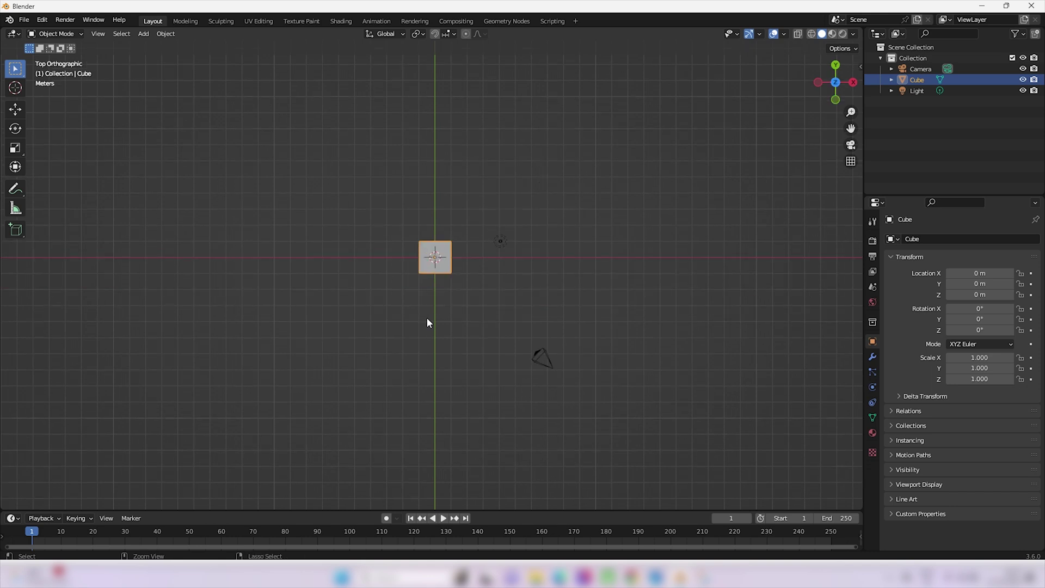
{"action": "key", "text": "ctrl+KP_7"}
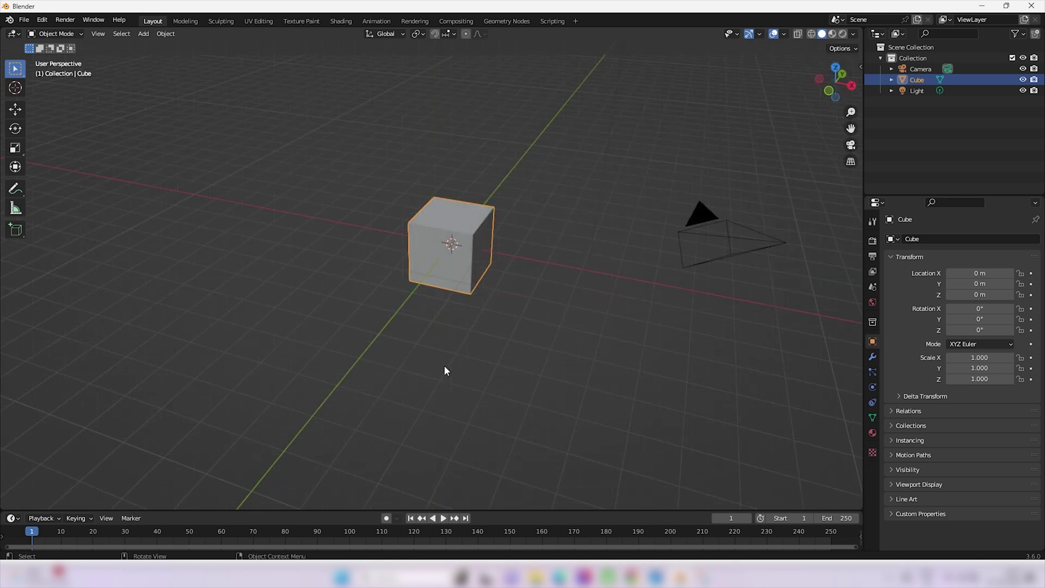
Move the cube along the global X axis to about -9.5 m
{"action": "scroll", "coordinate": [444, 370], "scroll_direction": "down", "scroll_amount": 2}
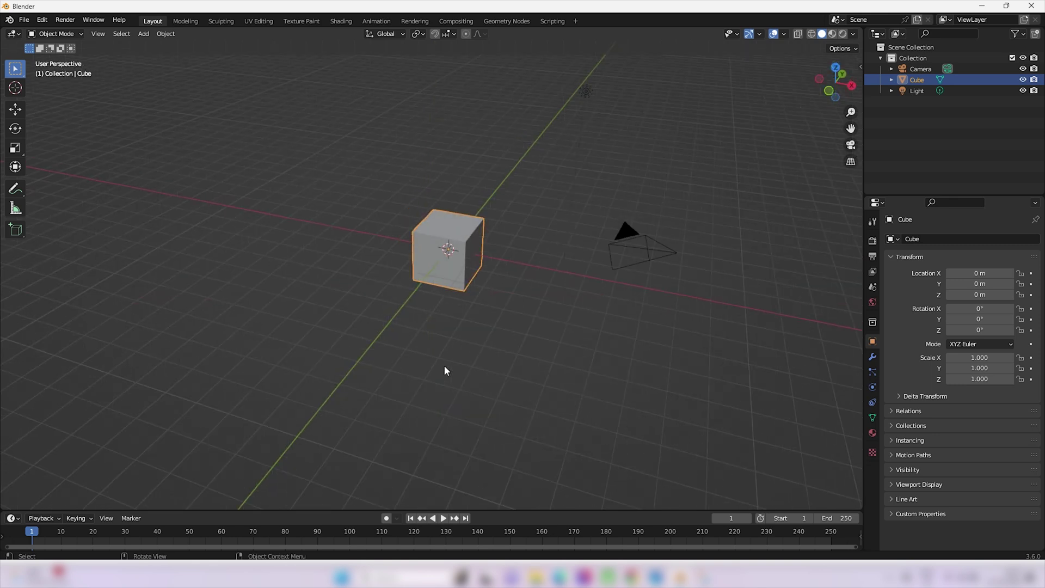
{"action": "left_click", "coordinate": [444, 371]}
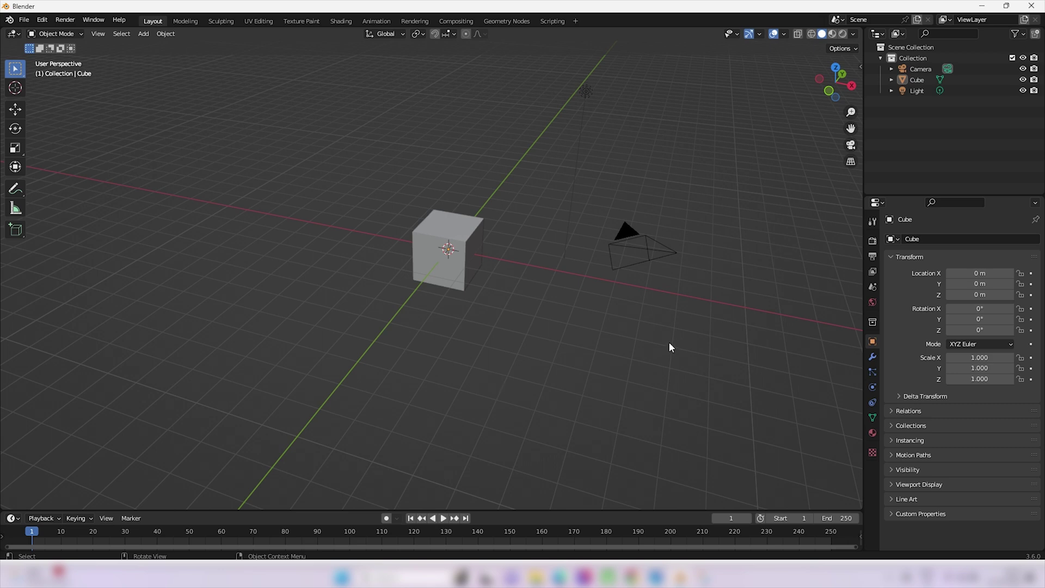
{"action": "left_click", "coordinate": [465, 231]}
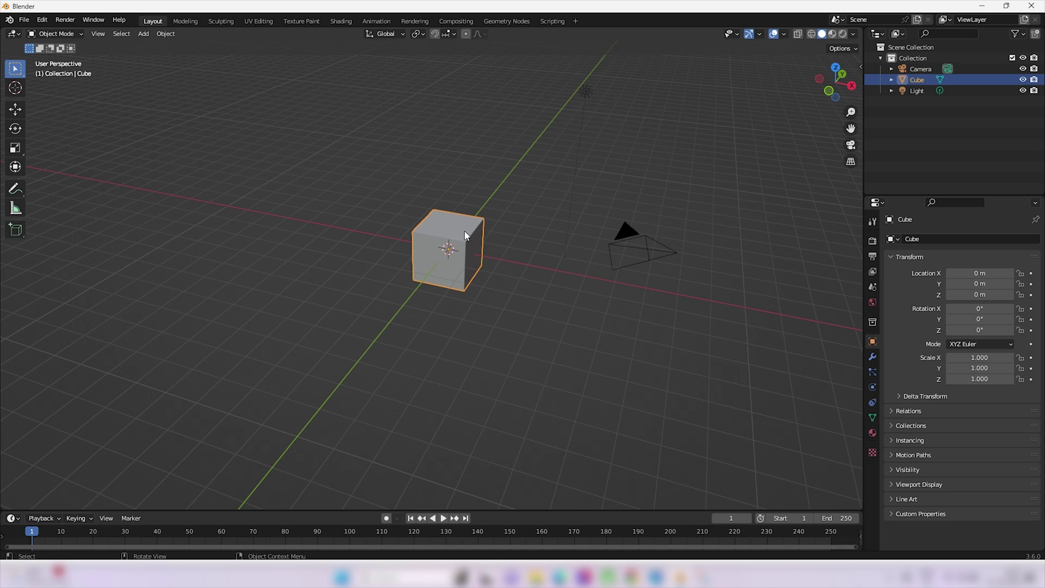
{"action": "key", "text": "g"}
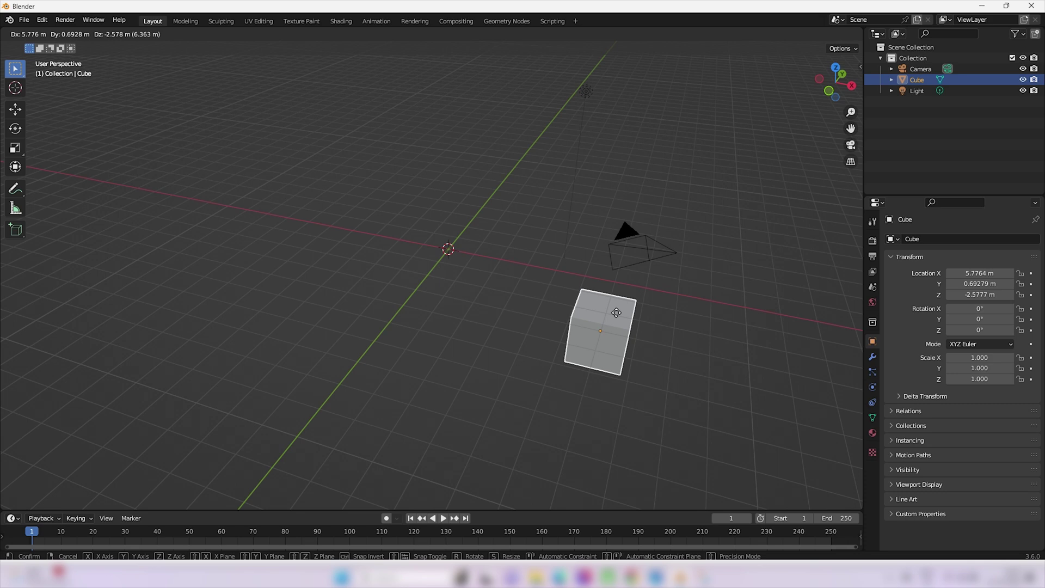
{"action": "key", "text": "x"}
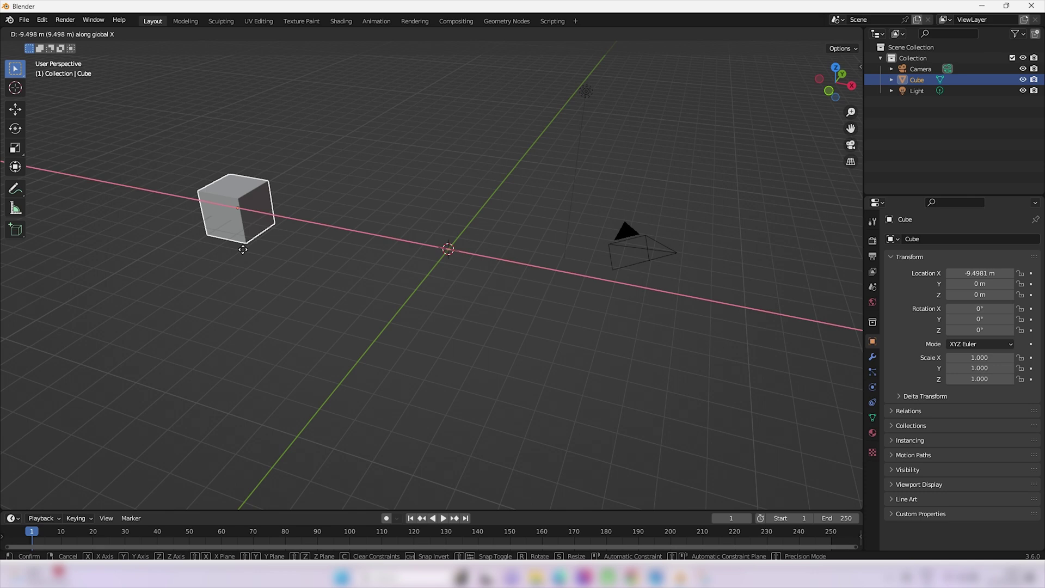
{"action": "left_click", "coordinate": [242, 253]}
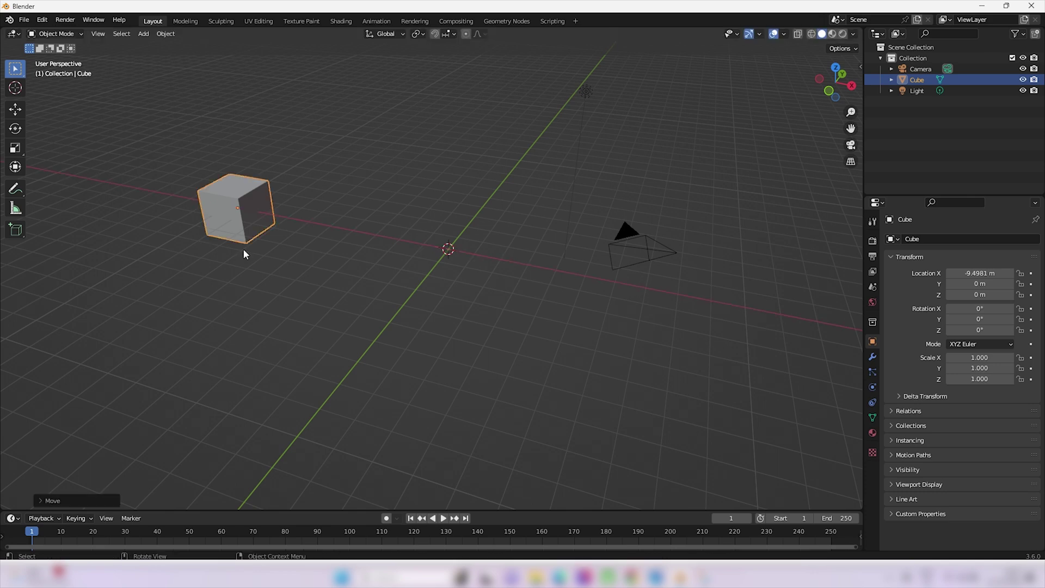
{"action": "left_click", "coordinate": [434, 340]}
{"action": "left_click", "coordinate": [264, 204]}
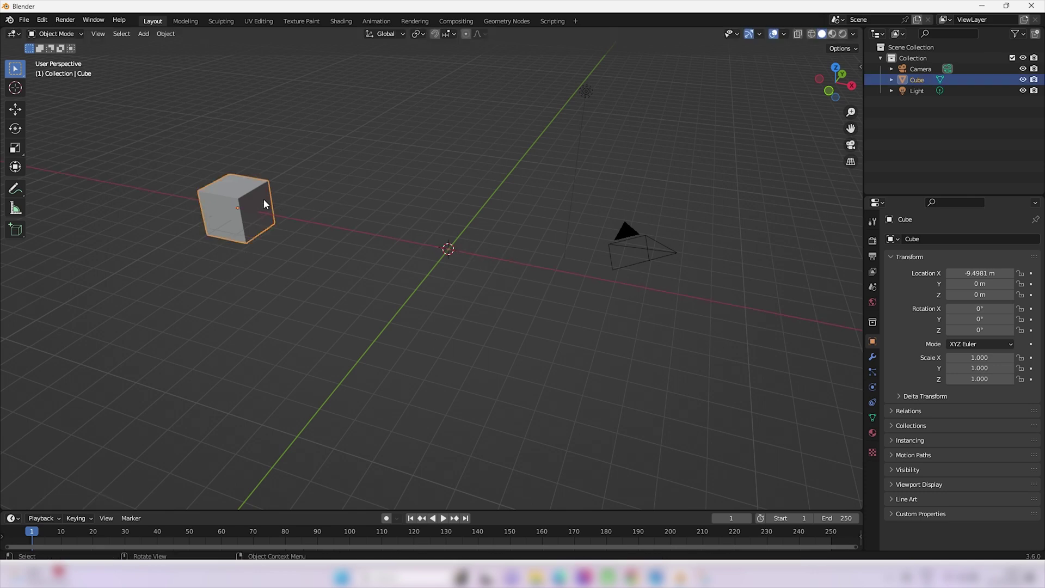
{"action": "key", "text": "g"}
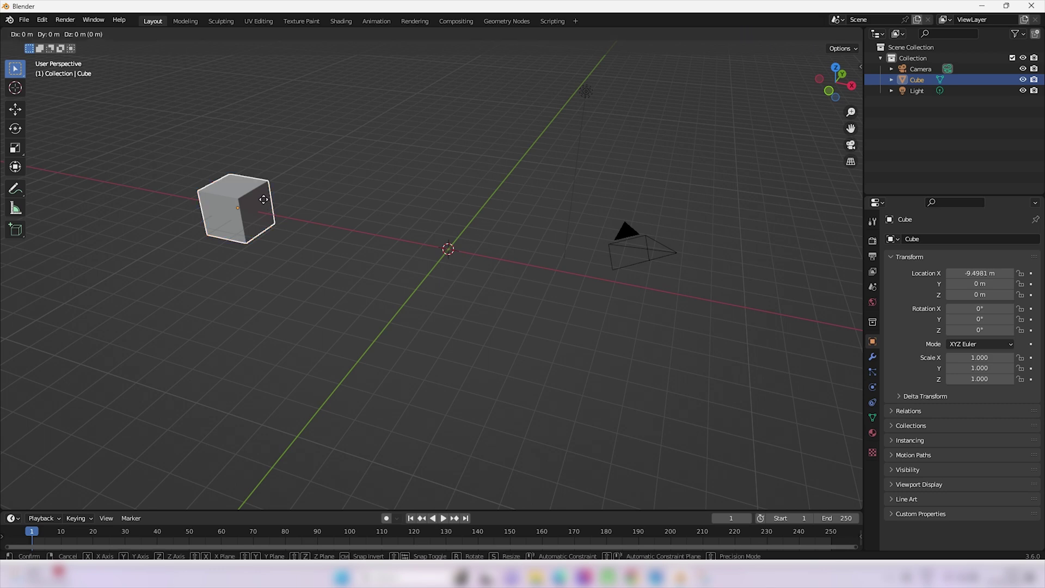
{"action": "key", "text": "y"}
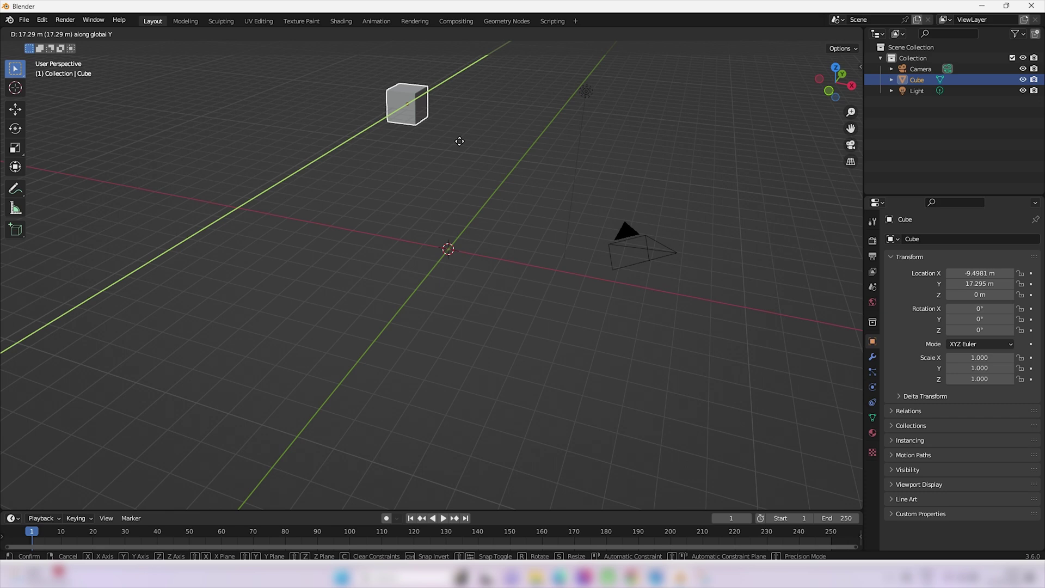
{"action": "key", "text": "Escape"}
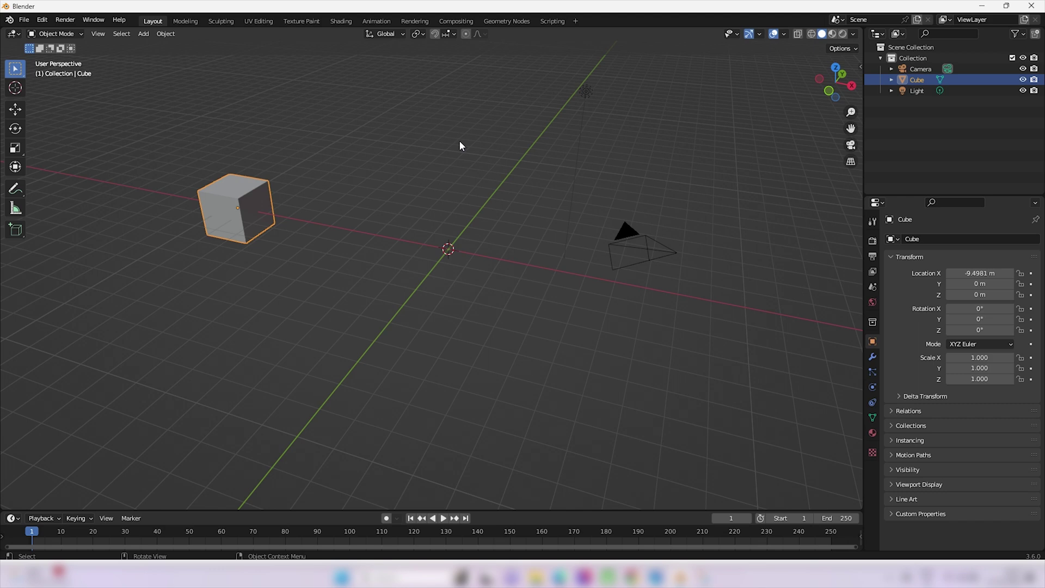
{"action": "left_click", "coordinate": [402, 313]}
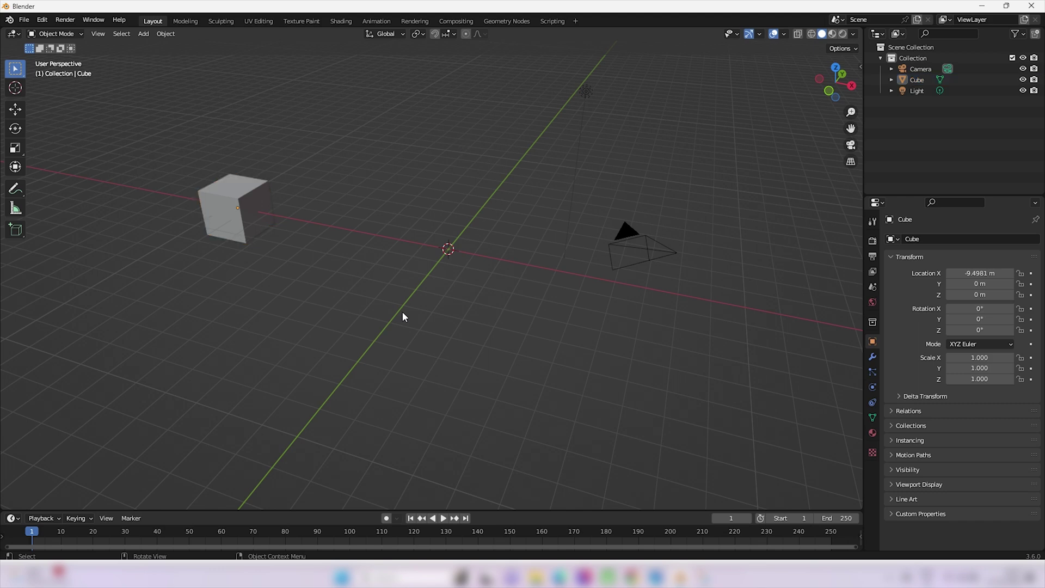
{"action": "left_click", "coordinate": [257, 212]}
{"action": "key", "text": "x"}
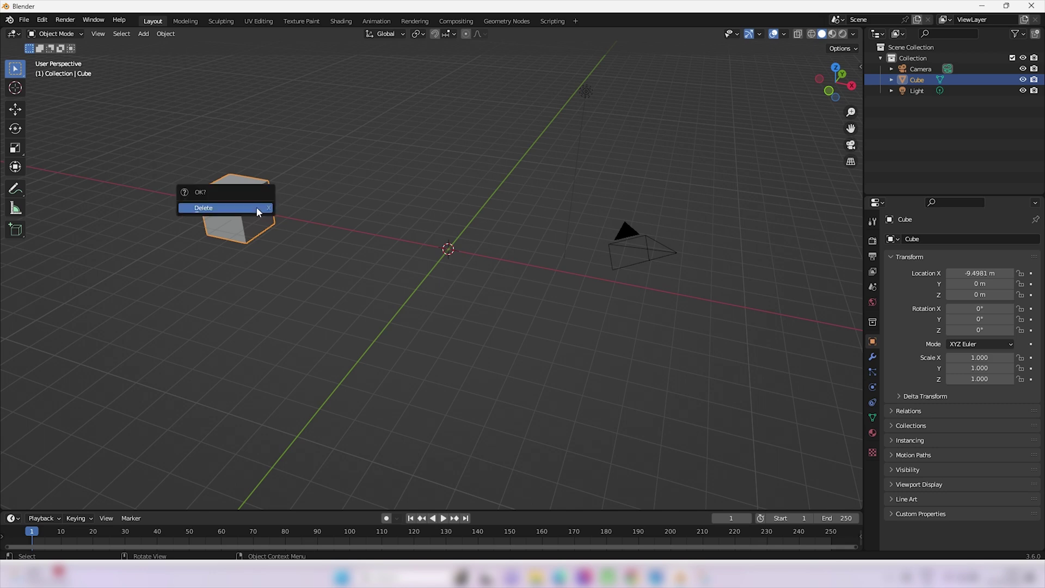
{"action": "left_click", "coordinate": [257, 207]}
Move the cube along the global X axis to about 9.4 m, then deselect it
{"action": "left_click", "coordinate": [252, 203]}
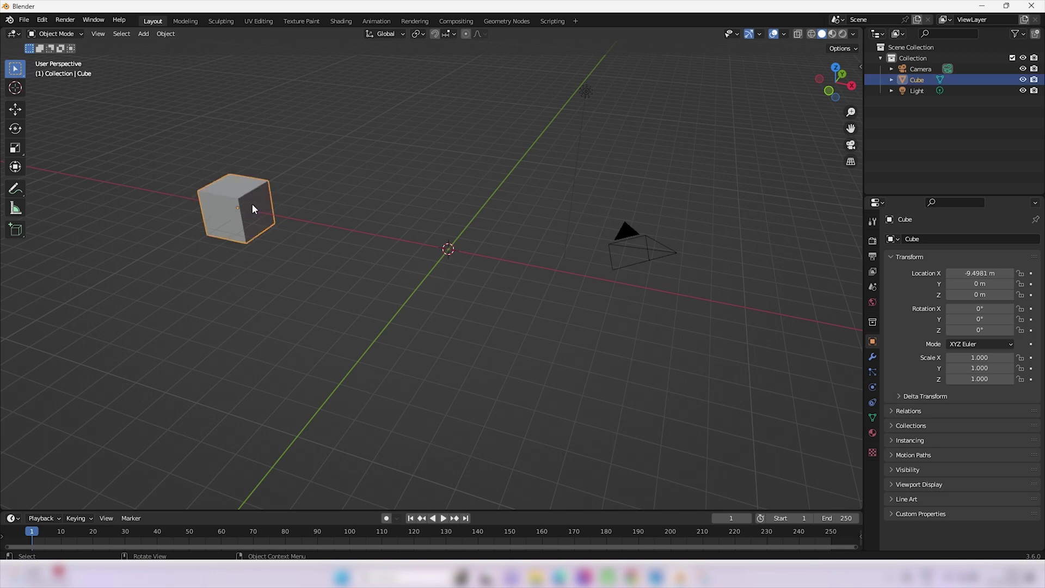
{"action": "key", "text": "g"}
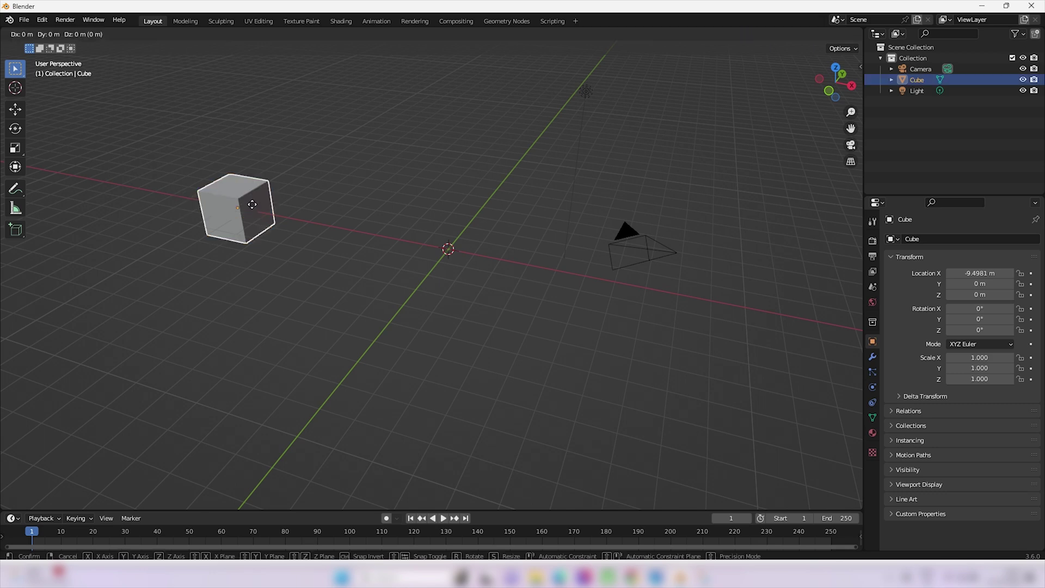
{"action": "key", "text": "x"}
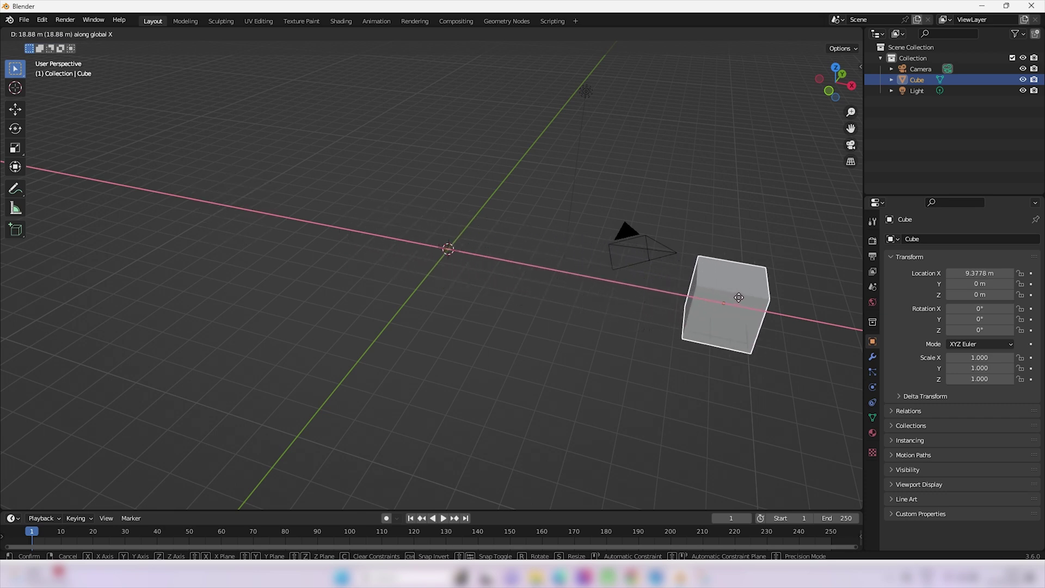
{"action": "left_click", "coordinate": [739, 297]}
{"action": "left_click", "coordinate": [453, 363]}
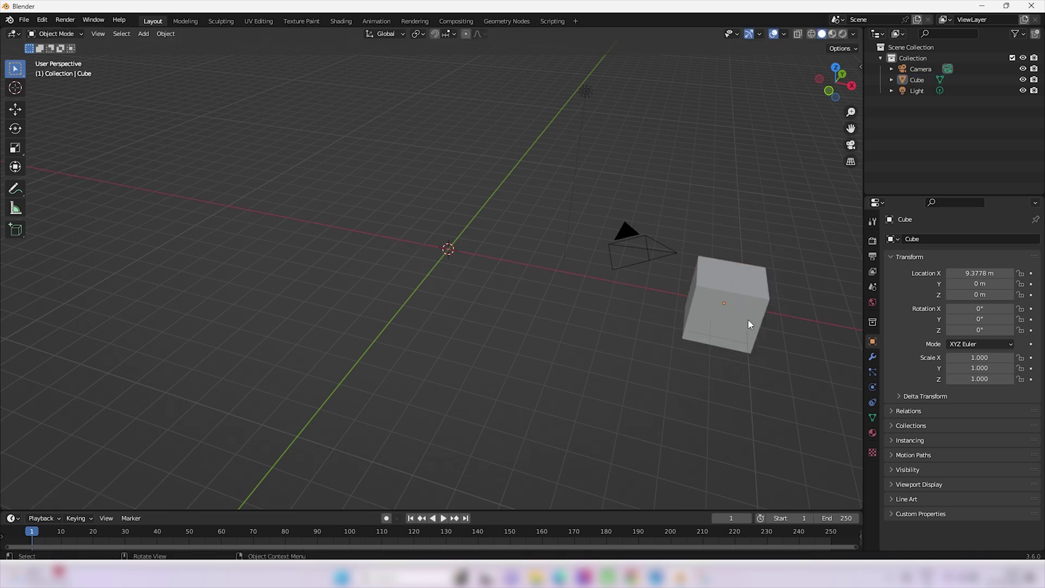
Try to move the cube about 24 m along the global Y axis
{"action": "left_click", "coordinate": [748, 324]}
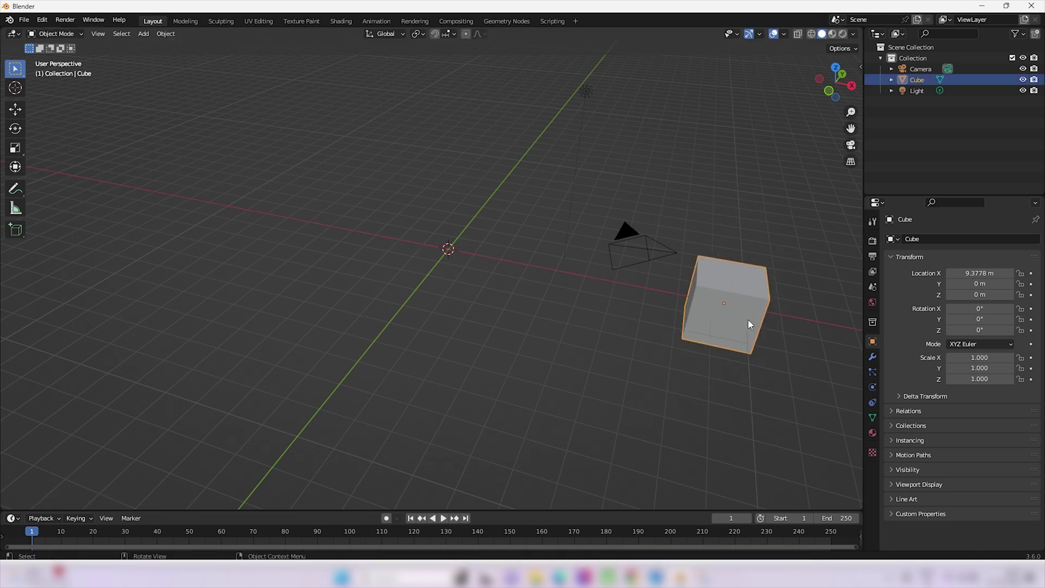
{"action": "key", "text": "g"}
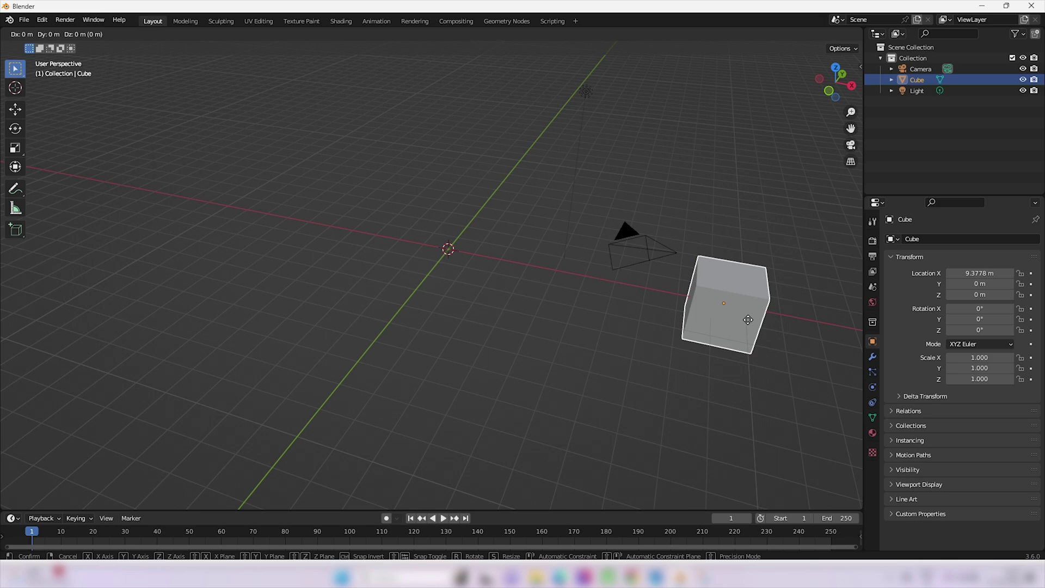
{"action": "key", "text": "y"}
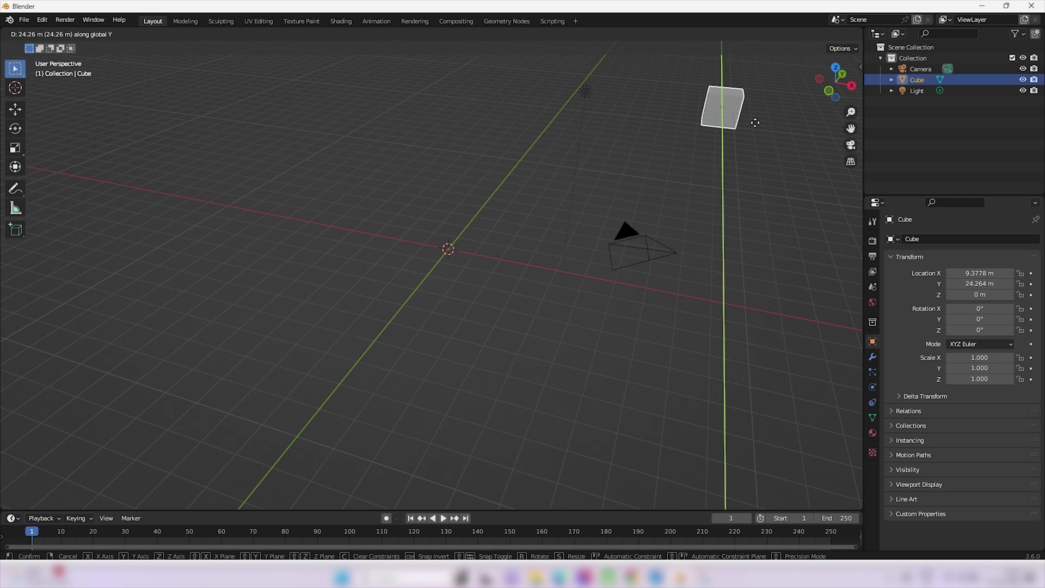
{"action": "right_click", "coordinate": [755, 122]}
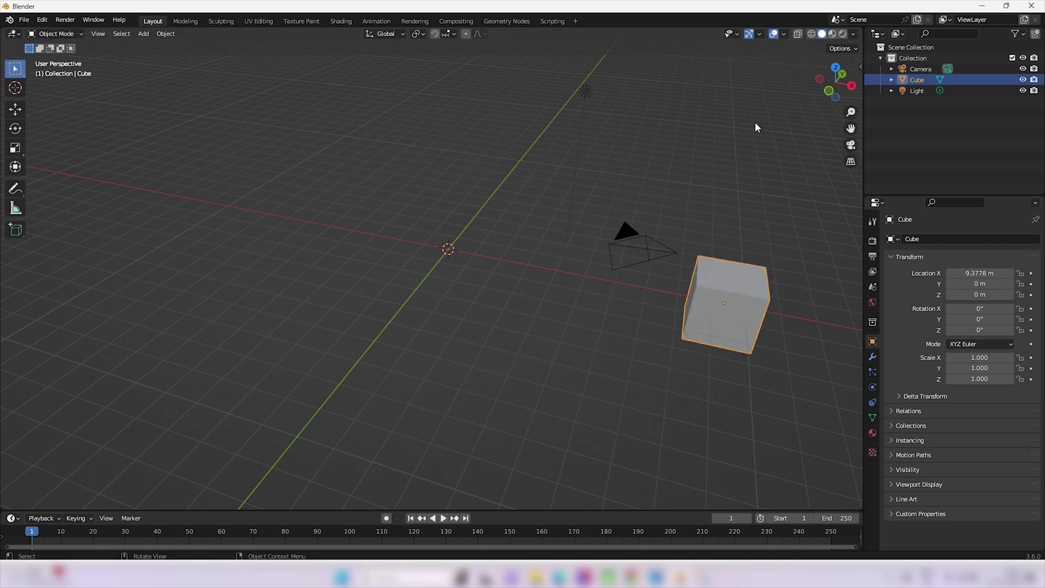
Try to rotate the cube around the global X axis
{"action": "middle_click_drag", "start_coordinate": [756, 294], "coordinate": [606, 295], "text": "shift"}
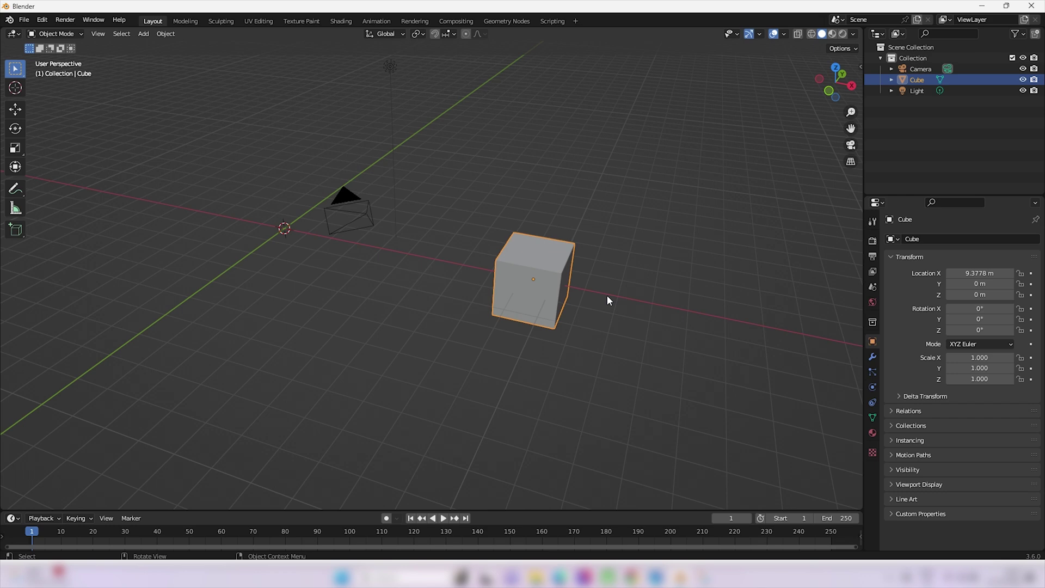
{"action": "scroll", "coordinate": [606, 295], "scroll_direction": "down", "scroll_amount": 1}
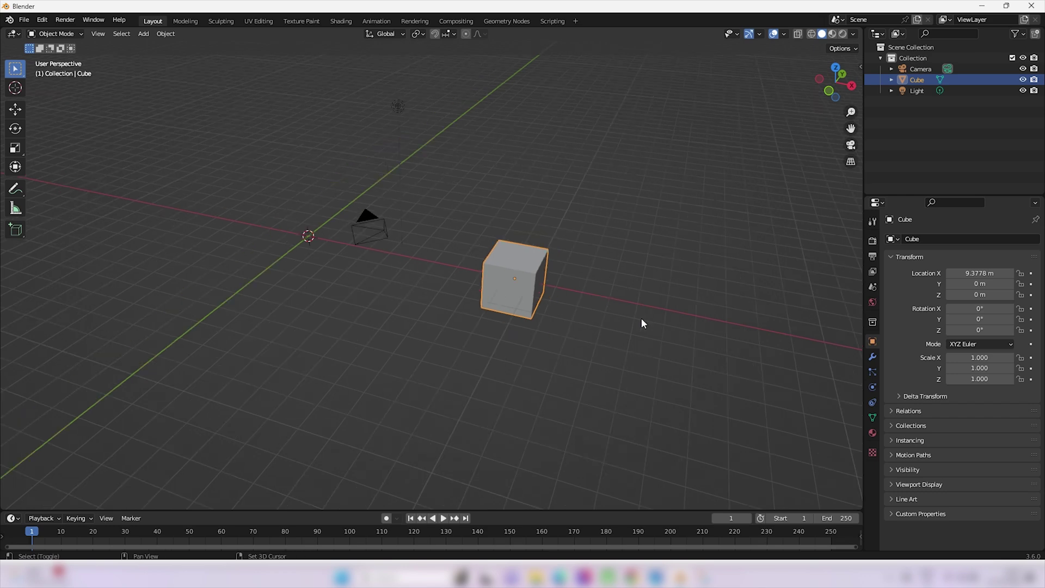
{"action": "middle_click_drag", "start_coordinate": [641, 320], "coordinate": [576, 303], "text": "shift"}
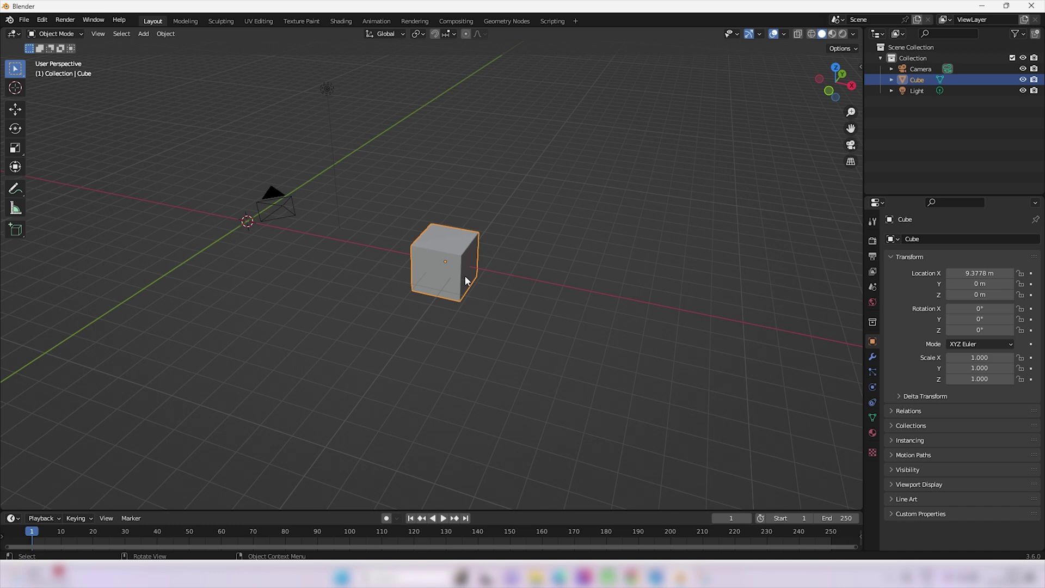
{"action": "key", "text": "r"}
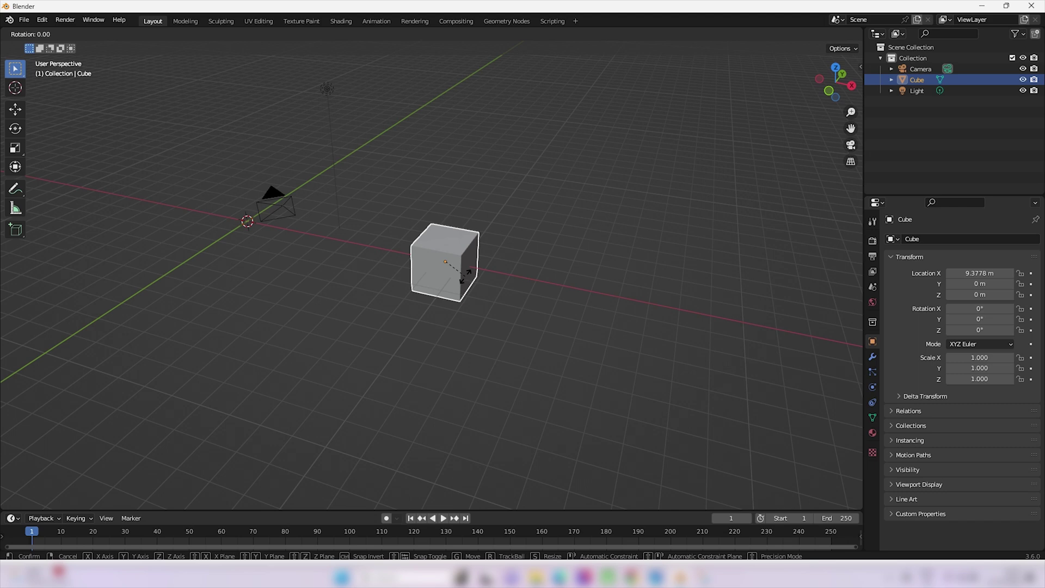
{"action": "key", "text": "x"}
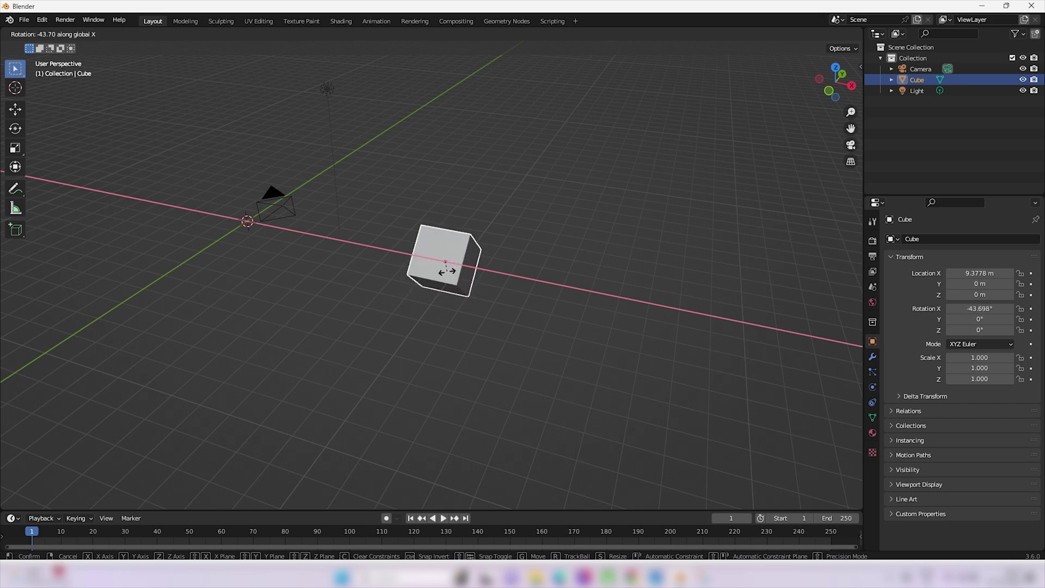
{"action": "right_click", "coordinate": [439, 330]}
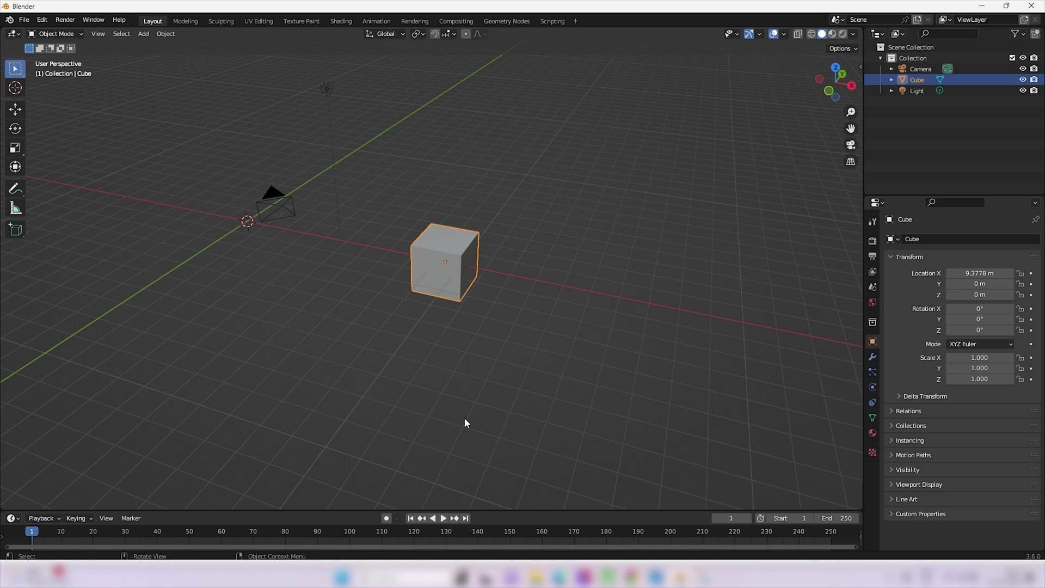
Stretch the cube along the global Y axis to a scale of about 6.4 and deselect it
{"action": "key", "text": "s"}
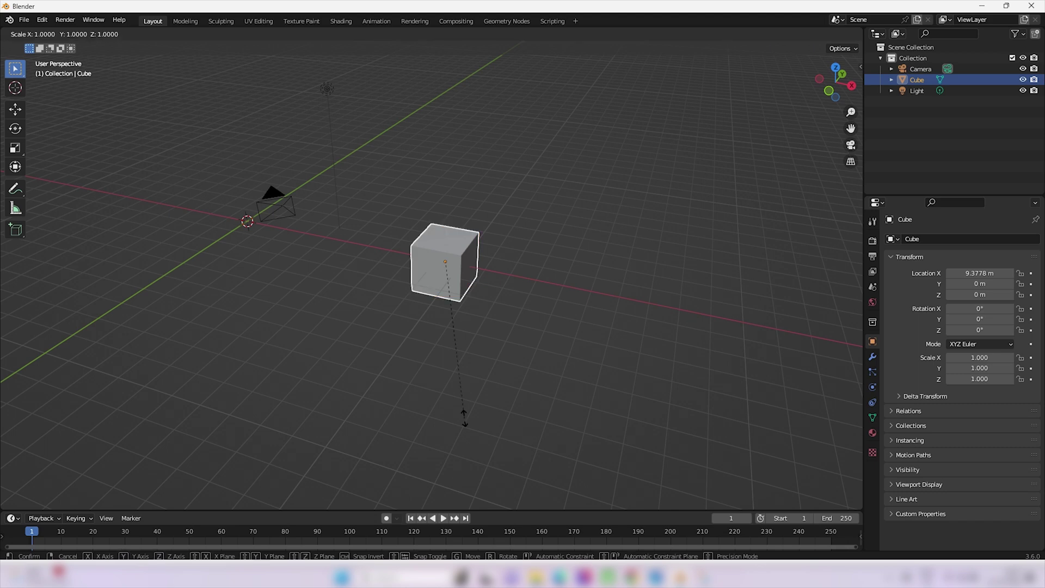
{"action": "key", "text": "y"}
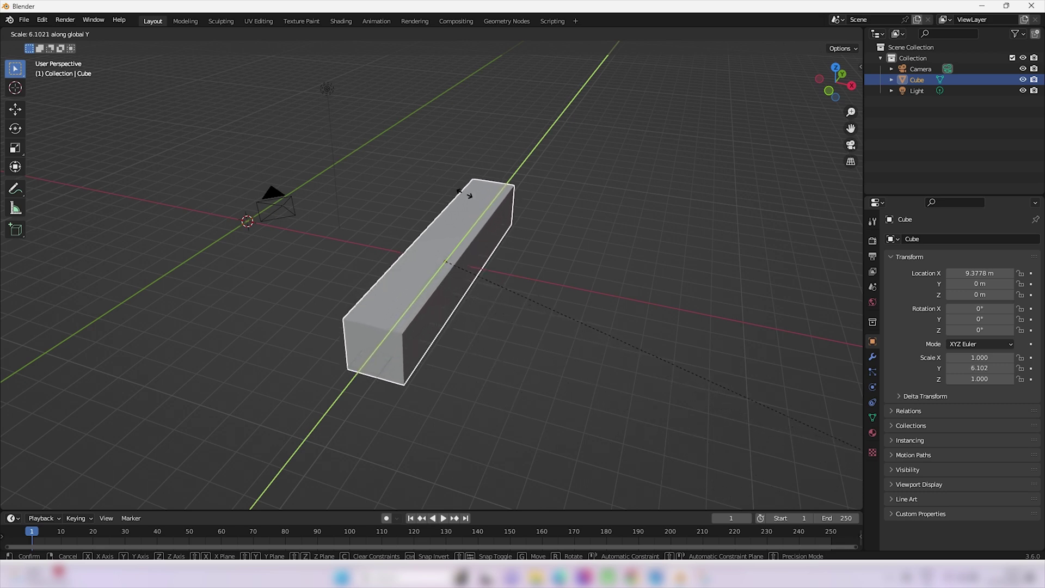
{"action": "left_click", "coordinate": [511, 209]}
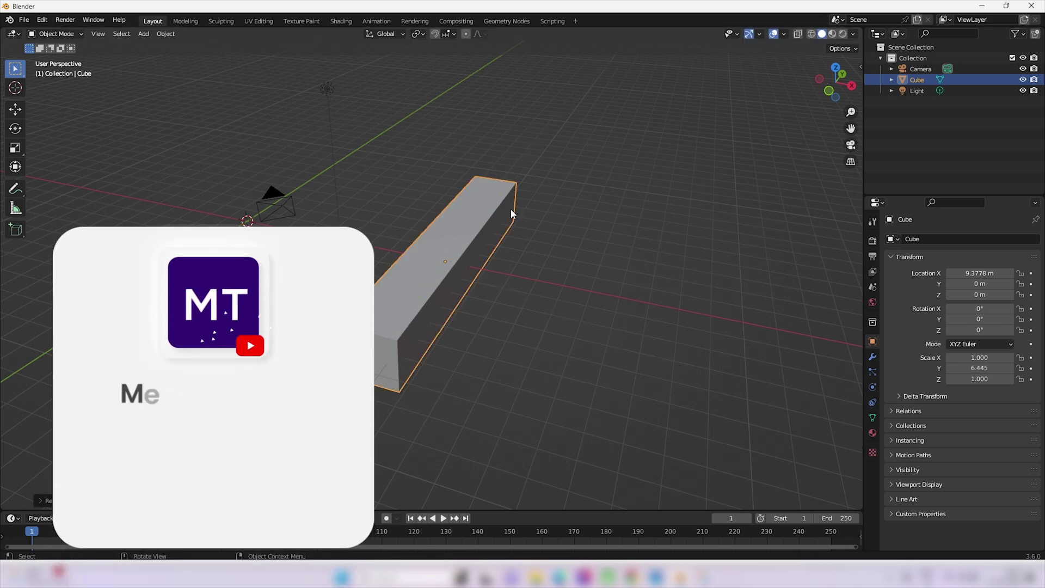
{"action": "left_click", "coordinate": [594, 244]}
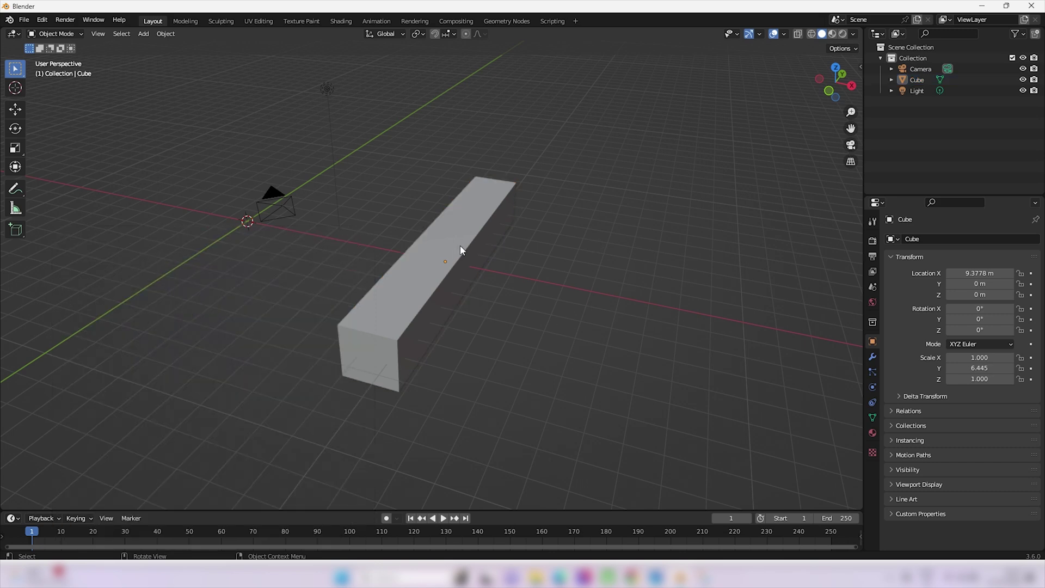
Stretch the elongated block along the global Z axis to a scale of about 7.3
{"action": "left_click", "coordinate": [459, 249]}
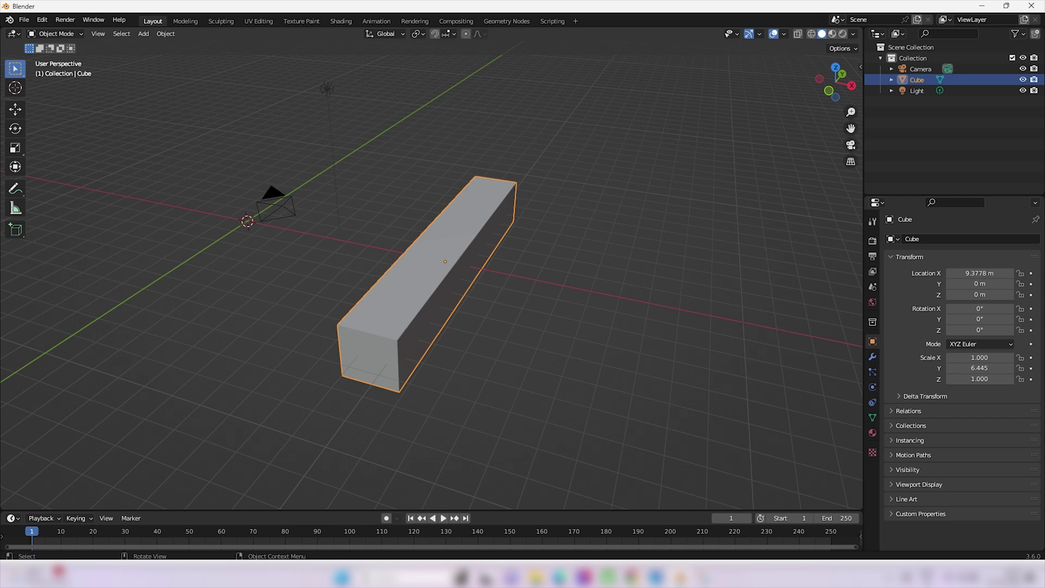
{"action": "key", "text": "s"}
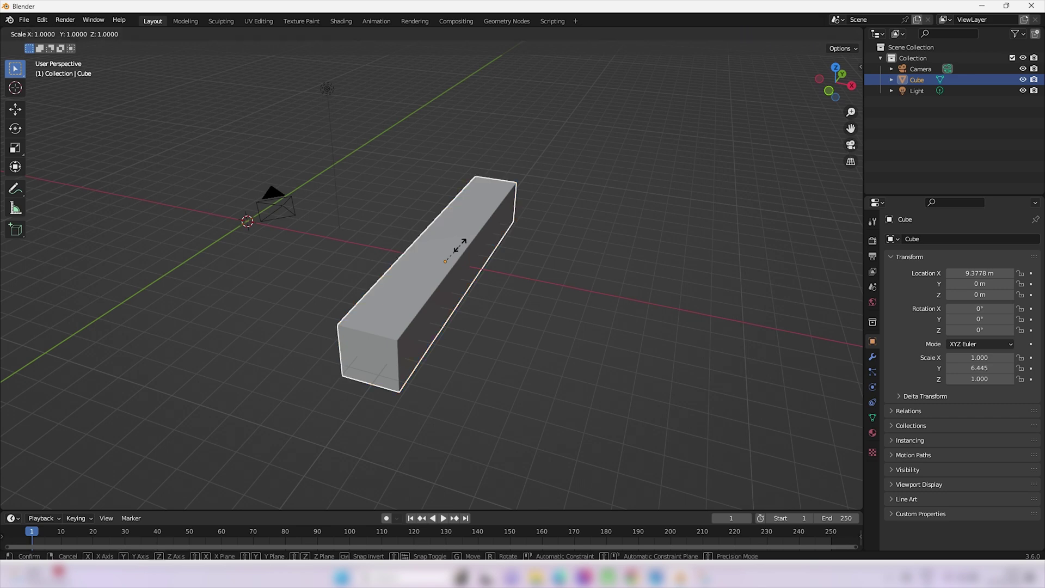
{"action": "key", "text": "z"}
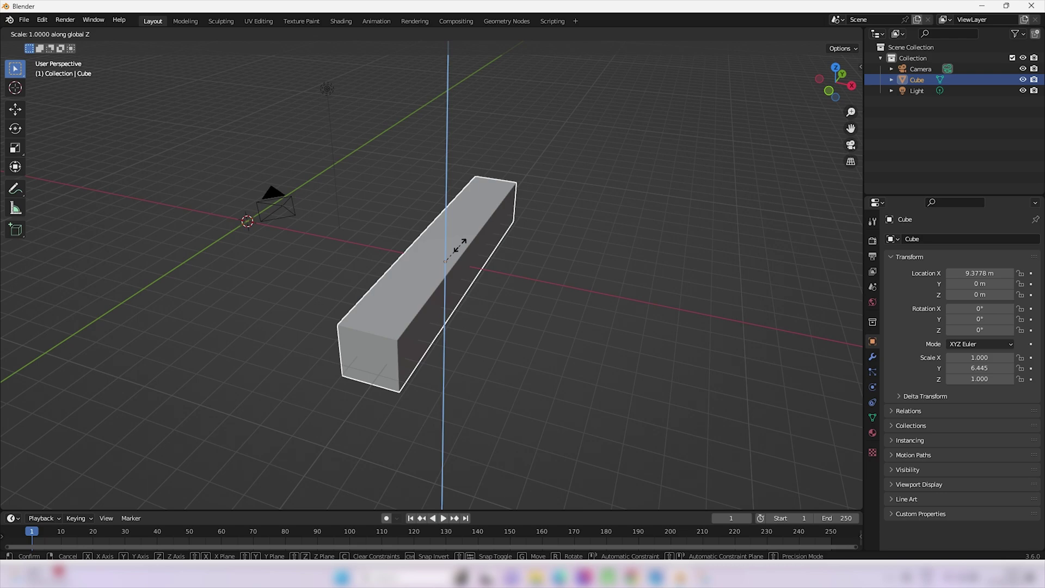
{"action": "left_click", "coordinate": [603, 243]}
{"action": "middle_click_drag", "start_coordinate": [602, 244], "coordinate": [181, 231]}
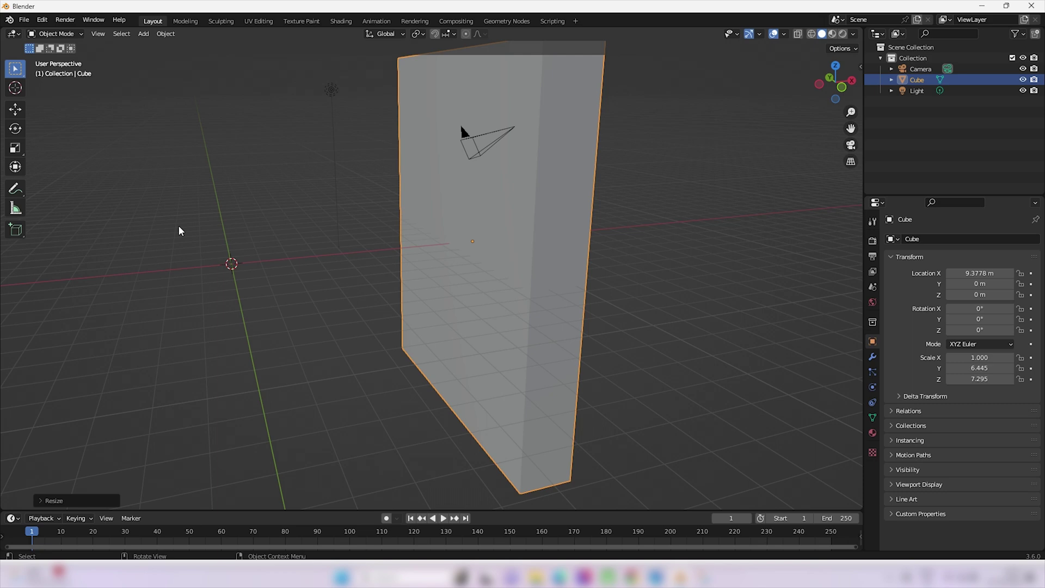
Select every object in the scene and delete the block, camera and light
{"action": "left_click", "coordinate": [547, 204]}
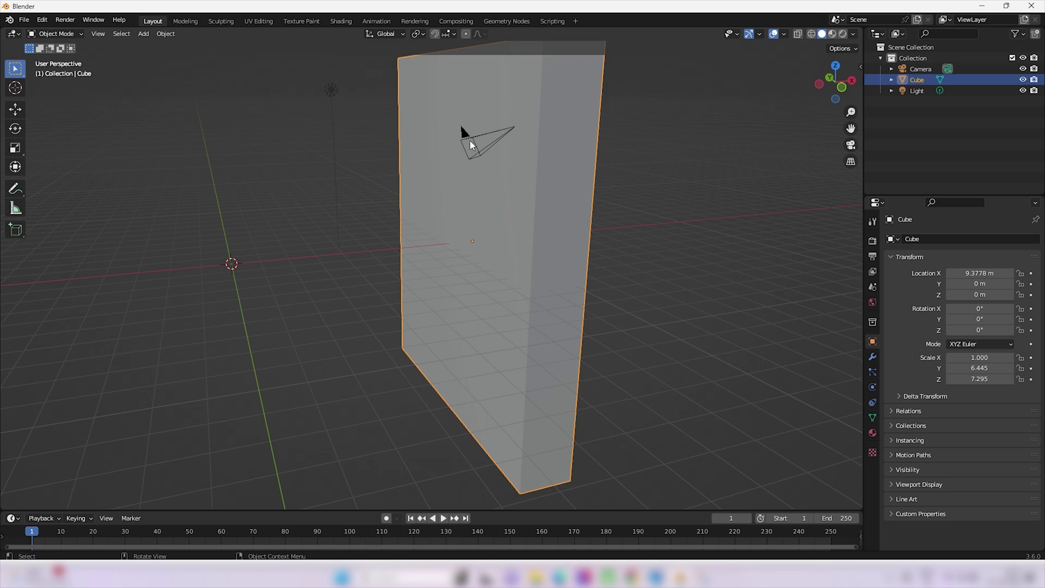
{"action": "left_click", "coordinate": [469, 136]}
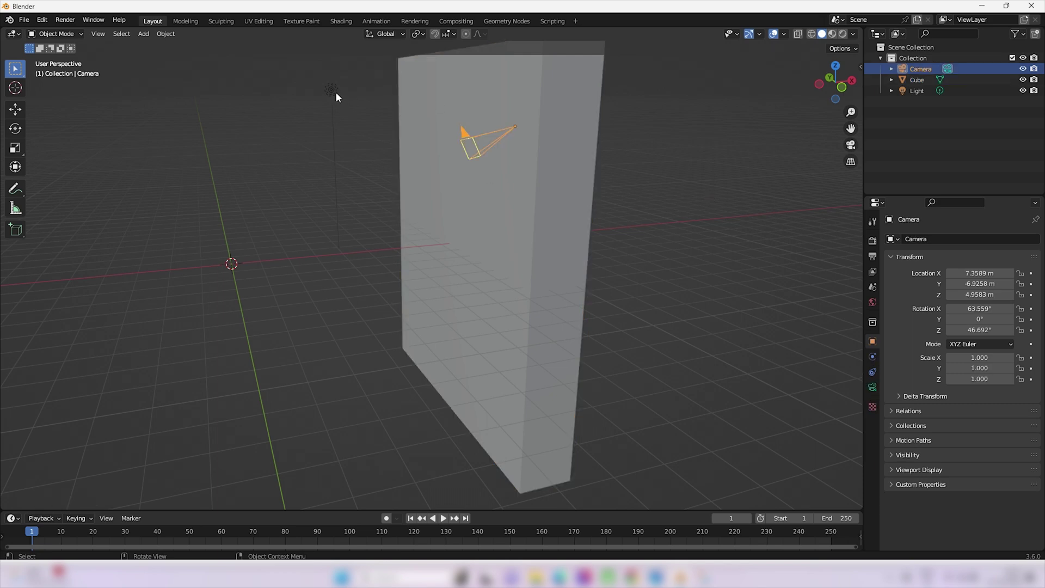
{"action": "left_click", "coordinate": [334, 93]}
{"action": "left_click", "coordinate": [463, 134]}
{"action": "key", "text": "a"}
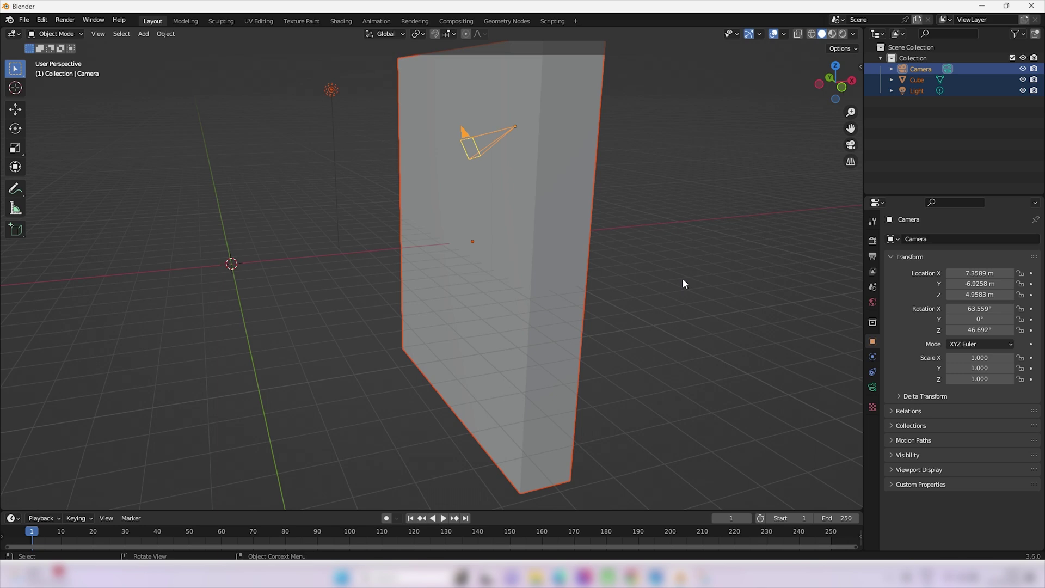
{"action": "key", "text": "Delete"}
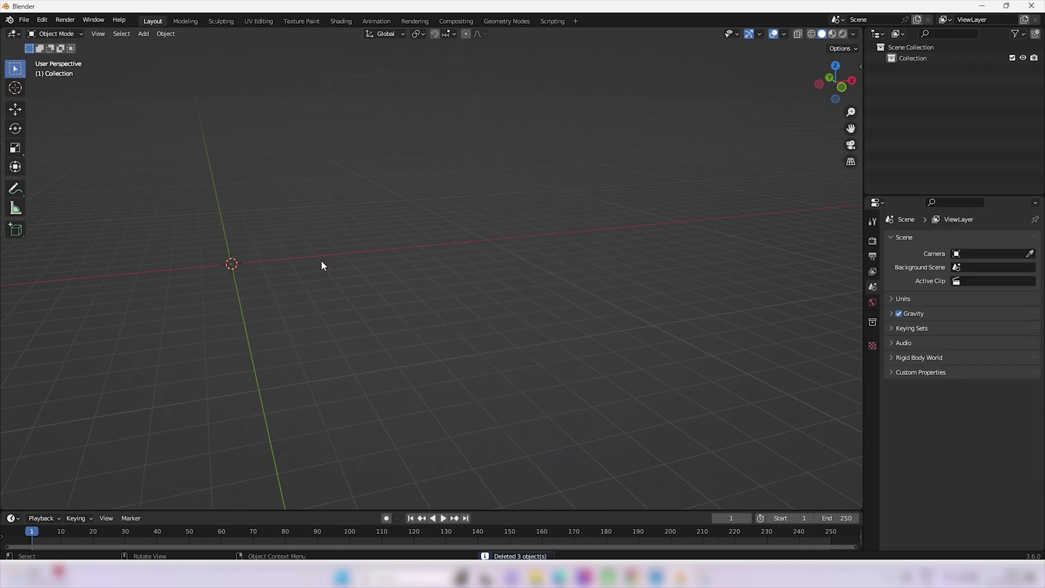
Start an FBX import and paste the clipboard text as the folder path
{"action": "middle_click_drag", "start_coordinate": [299, 222], "coordinate": [465, 231]}
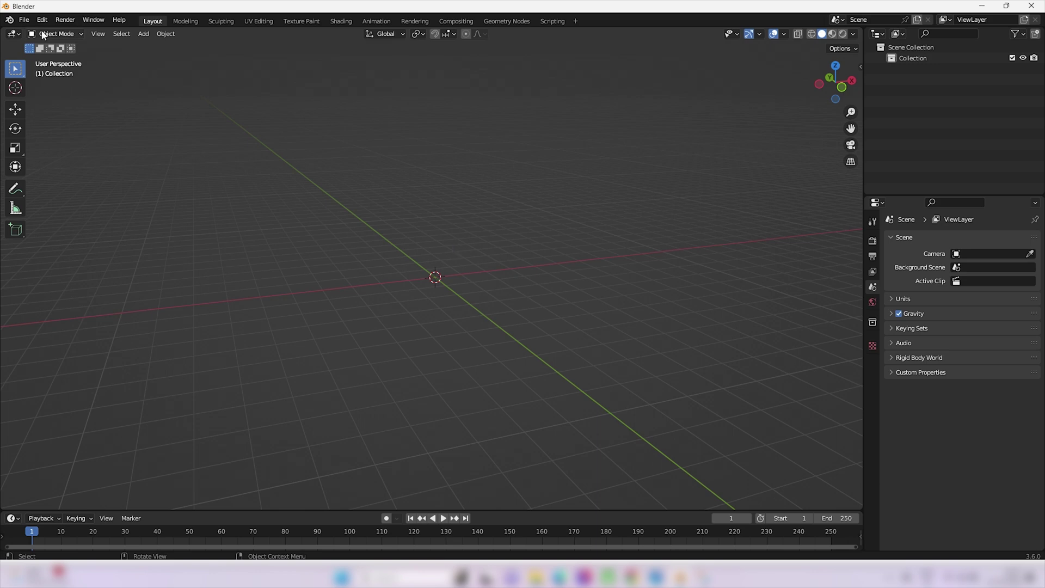
{"action": "left_click", "coordinate": [23, 19]}
{"action": "mouse_move", "coordinate": [26, 166]}
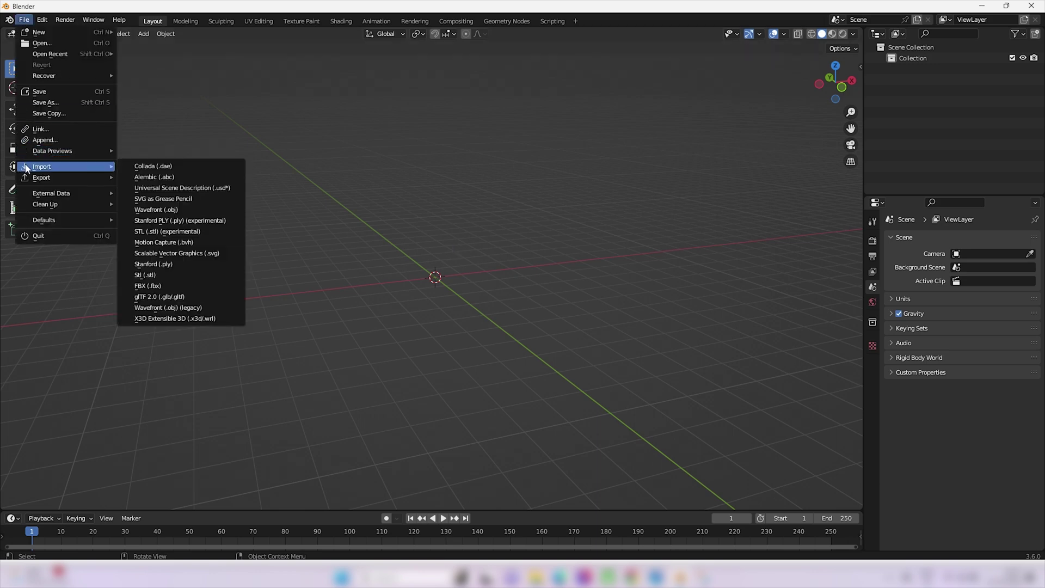
{"action": "left_click", "coordinate": [171, 286]}
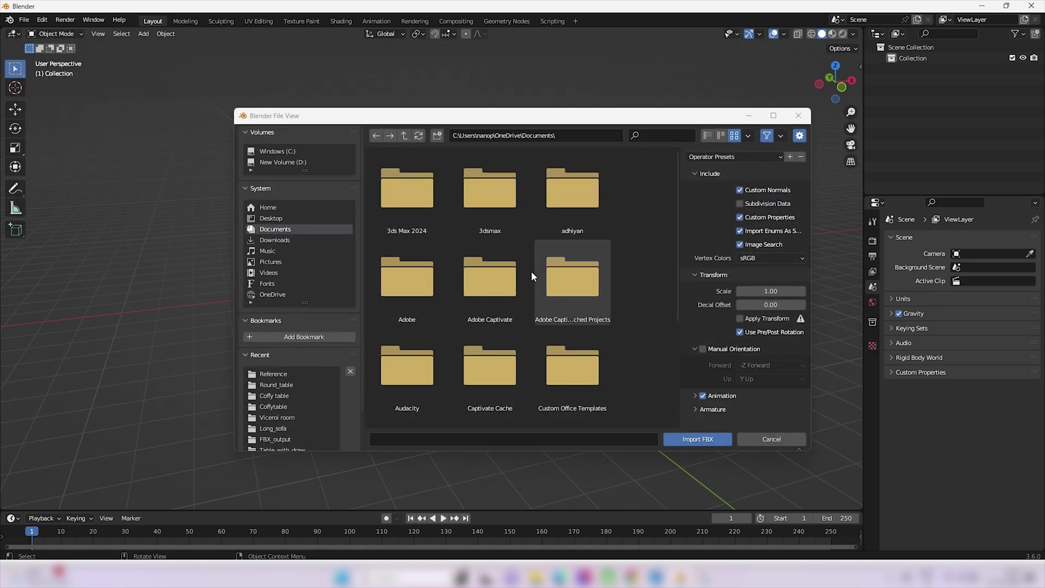
{"action": "left_click", "coordinate": [578, 136]}
{"action": "type", "text": "வெற்றியைத் தரும் வெள்ளிக்கிழமை...!!"}
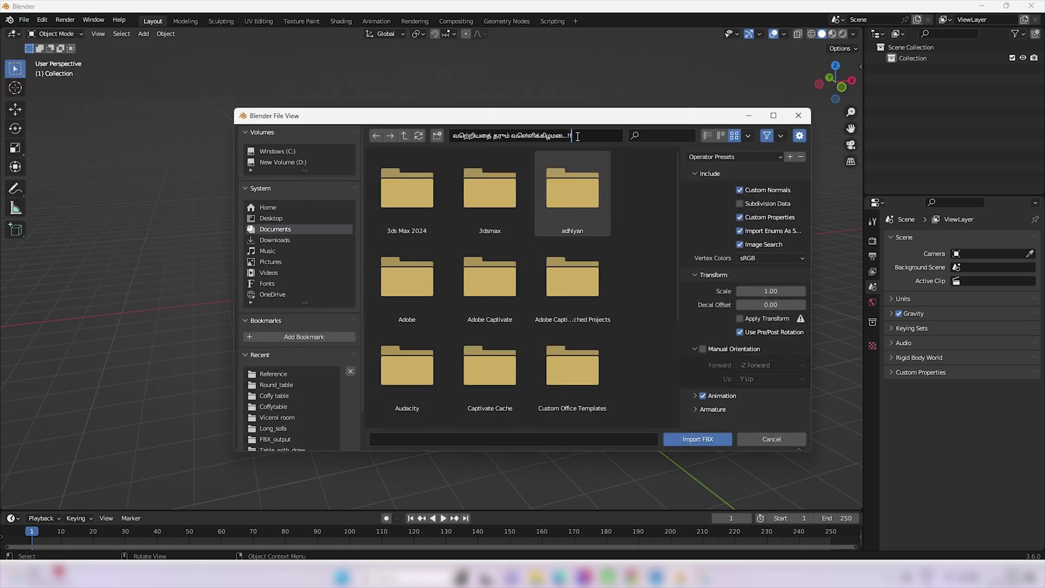
Copy the path of the reference images folder in File Explorer and switch back to Blender
{"action": "left_click", "coordinate": [536, 577]}
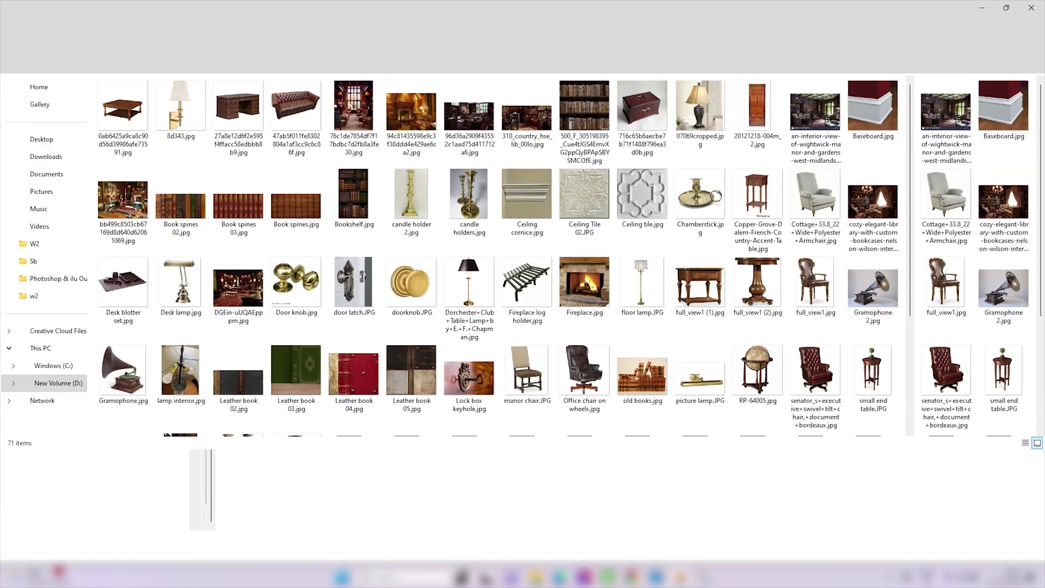
{"action": "left_click", "coordinate": [702, 31]}
{"action": "key", "text": "ctrl+c"}
{"action": "key", "text": "alt+Tab"}
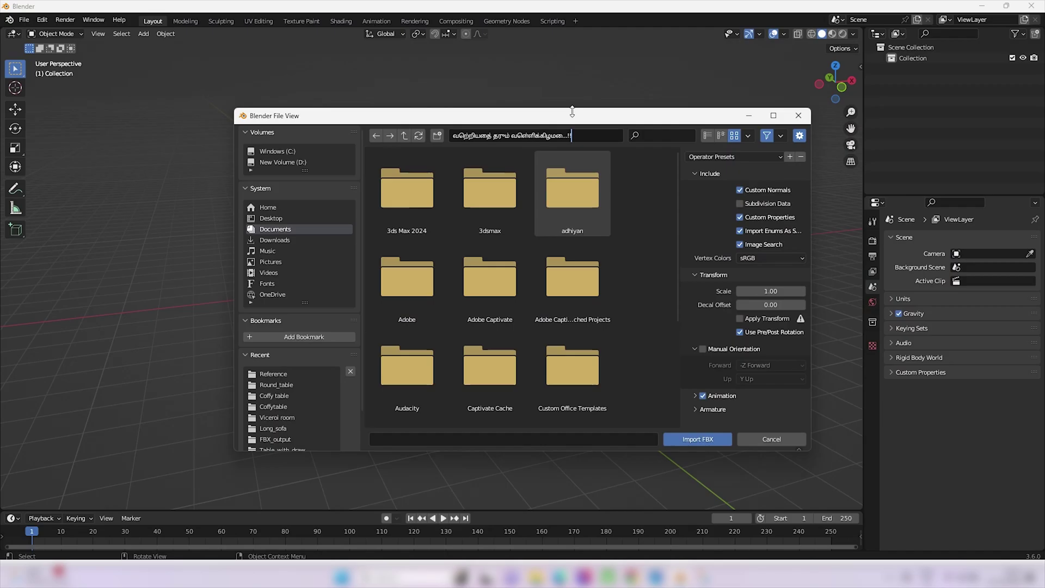
Point the FBX import to the copied Reference folder path and import ybot.fbx into the scene
{"action": "left_click_drag", "start_coordinate": [576, 134], "coordinate": [361, 129]}
{"action": "key", "text": "ctrl+v"}
{"action": "key", "text": "Return"}
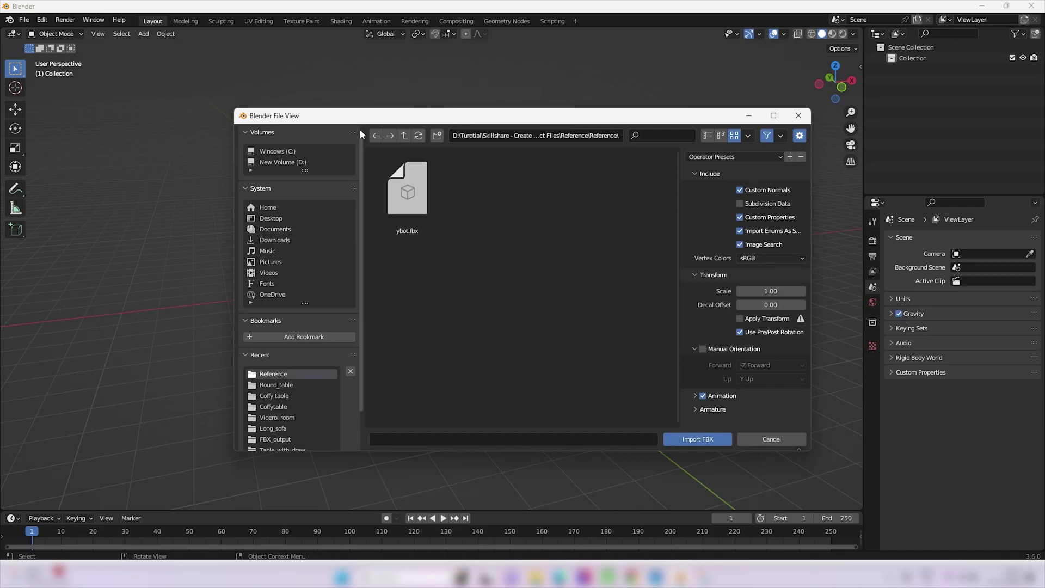
{"action": "left_click", "coordinate": [413, 198]}
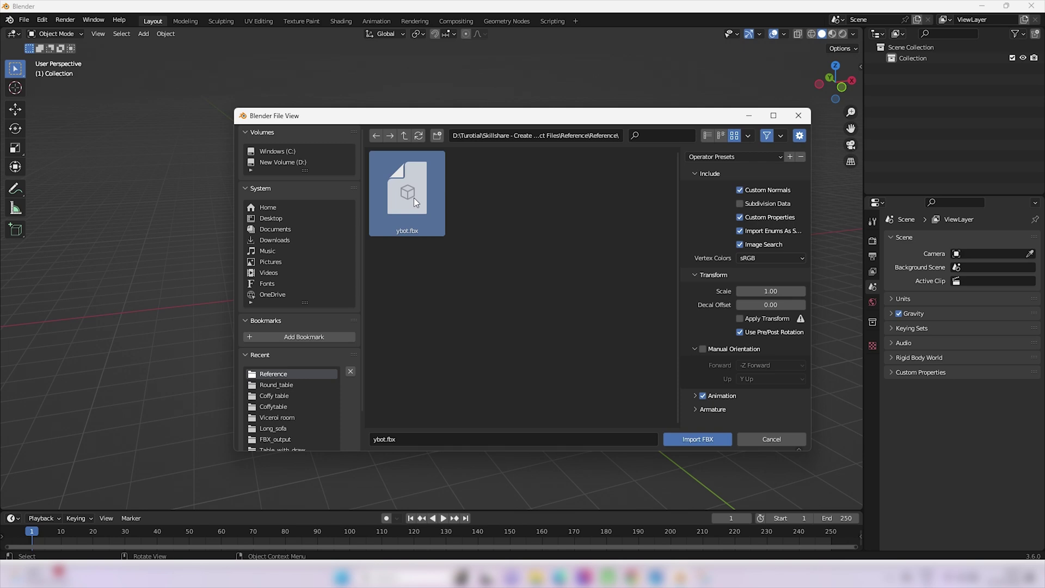
{"action": "left_click", "coordinate": [689, 440]}
{"action": "middle_click_drag", "start_coordinate": [394, 286], "coordinate": [476, 292]}
{"action": "scroll", "coordinate": [398, 329], "scroll_direction": "up", "scroll_amount": 3}
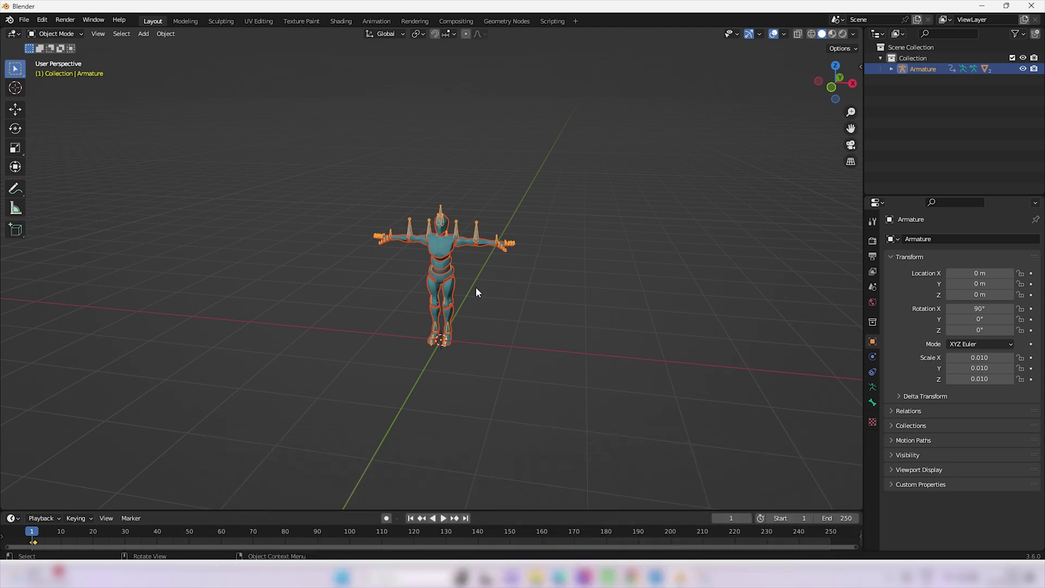
Move the imported armature along the global X axis to about -2.19 m, away from the origin
{"action": "key", "text": "g"}
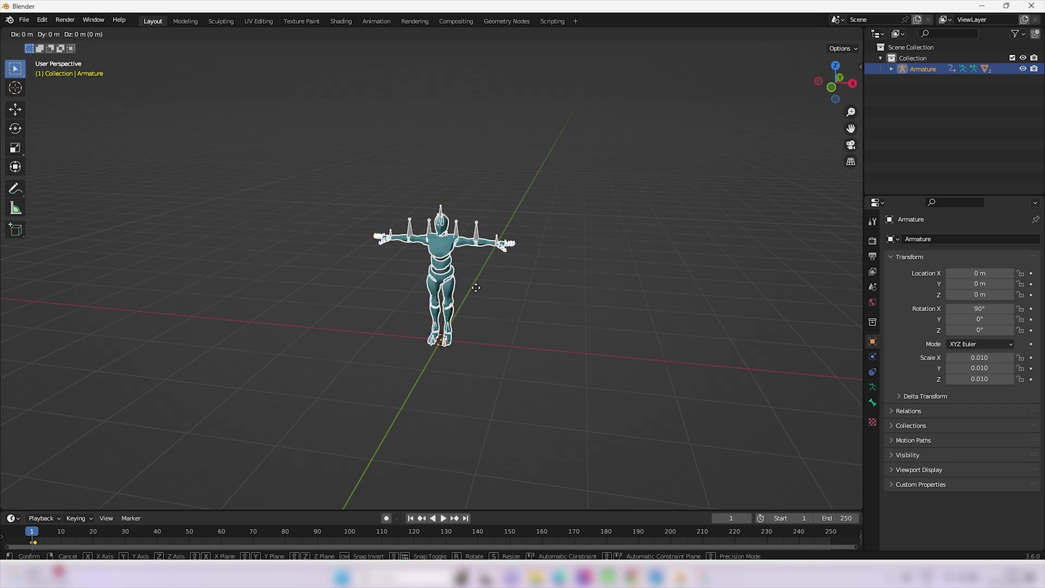
{"action": "key", "text": "x"}
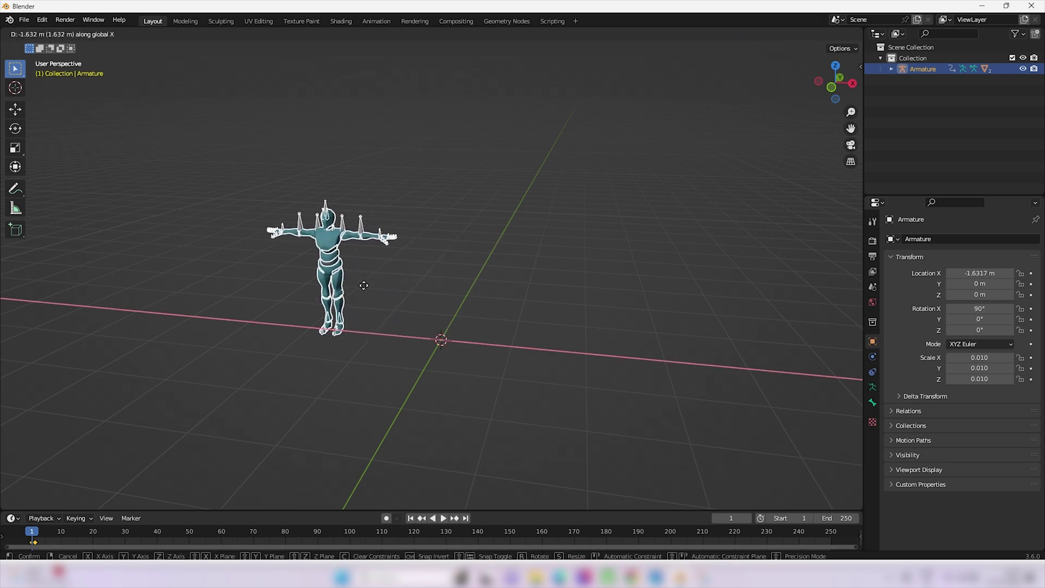
{"action": "left_click", "coordinate": [332, 285]}
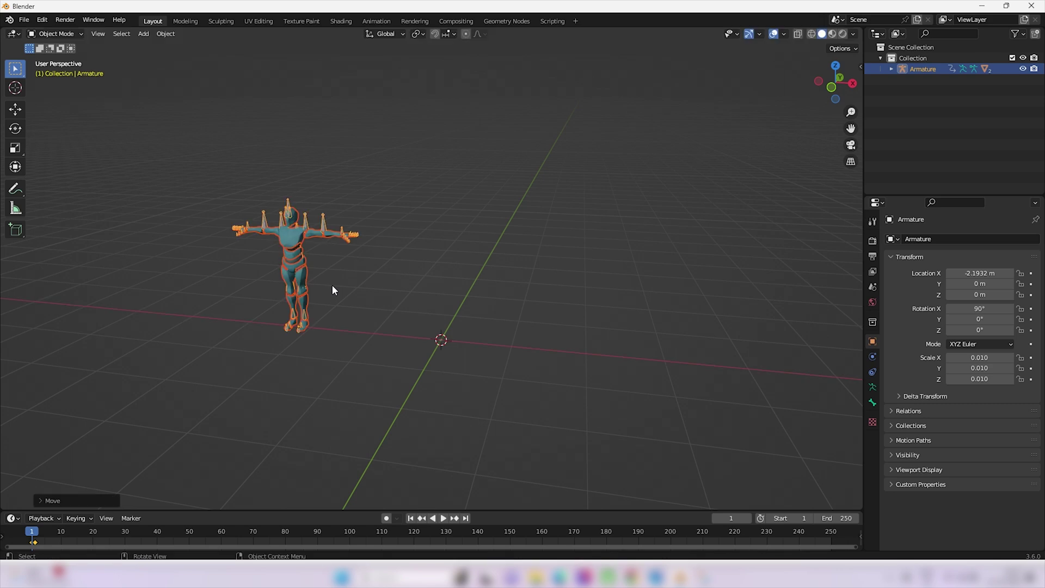
{"action": "scroll", "coordinate": [439, 325], "scroll_direction": "down", "scroll_amount": 3}
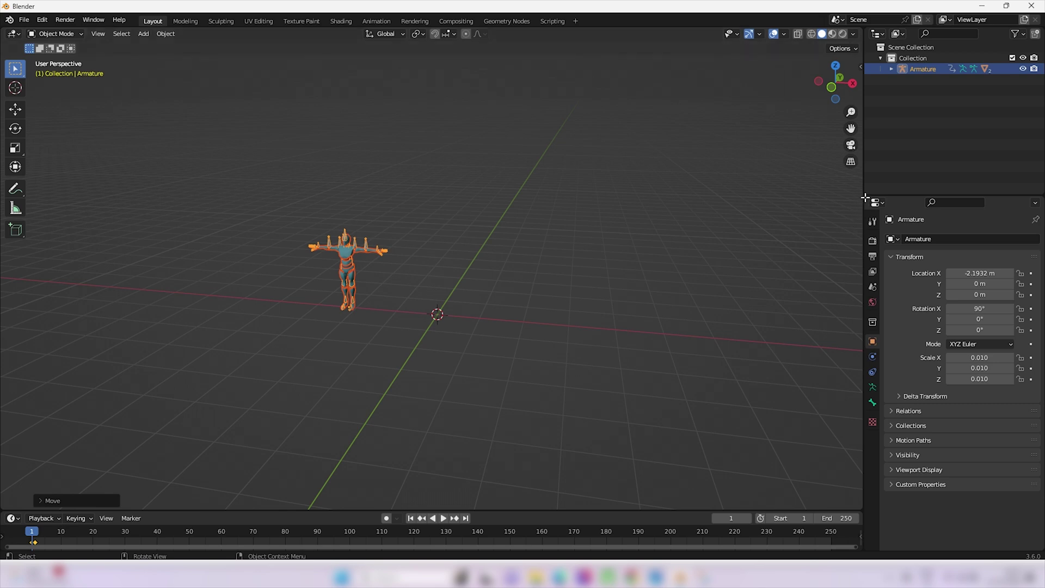
Split the Properties editor into two stacked areas and change the upper one to an Image Editor
{"action": "left_click_drag", "start_coordinate": [865, 198], "coordinate": [892, 321]}
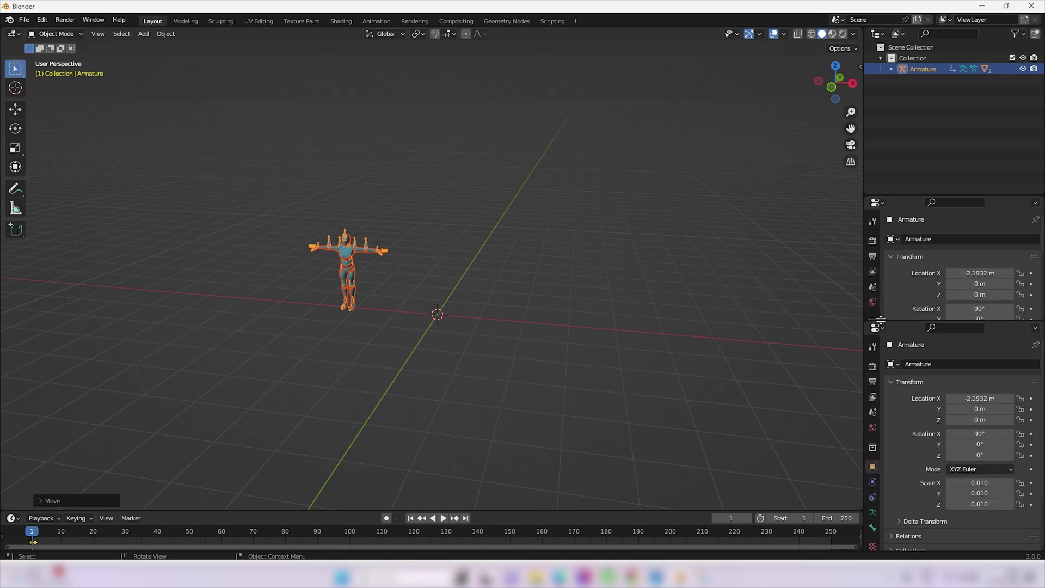
{"action": "left_click", "coordinate": [881, 204]}
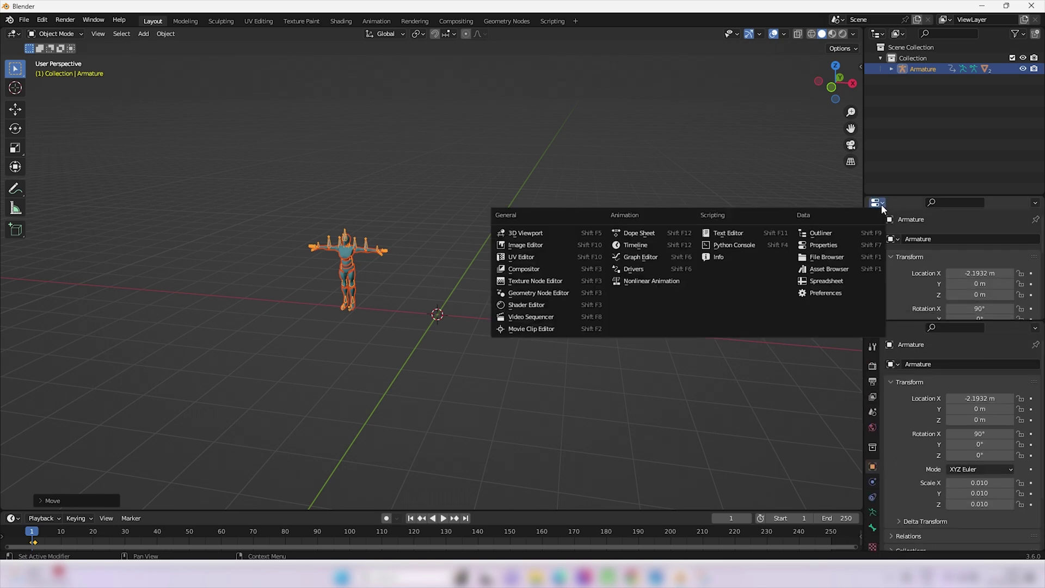
{"action": "left_click", "coordinate": [551, 244]}
Start opening an image in the Image Editor and browse to the Reference folder using the copied path
{"action": "left_click", "coordinate": [955, 205]}
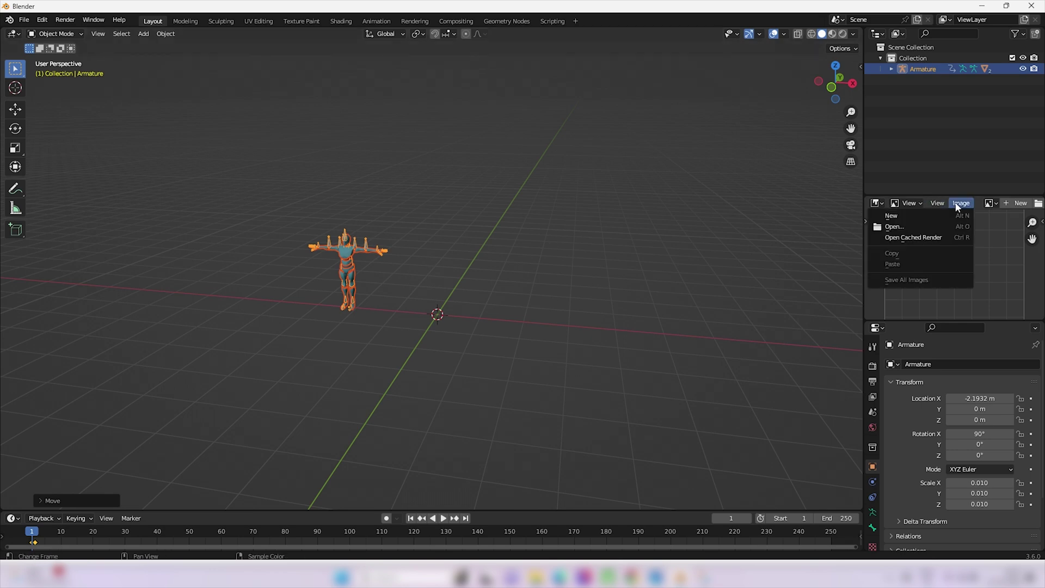
{"action": "left_click", "coordinate": [961, 204]}
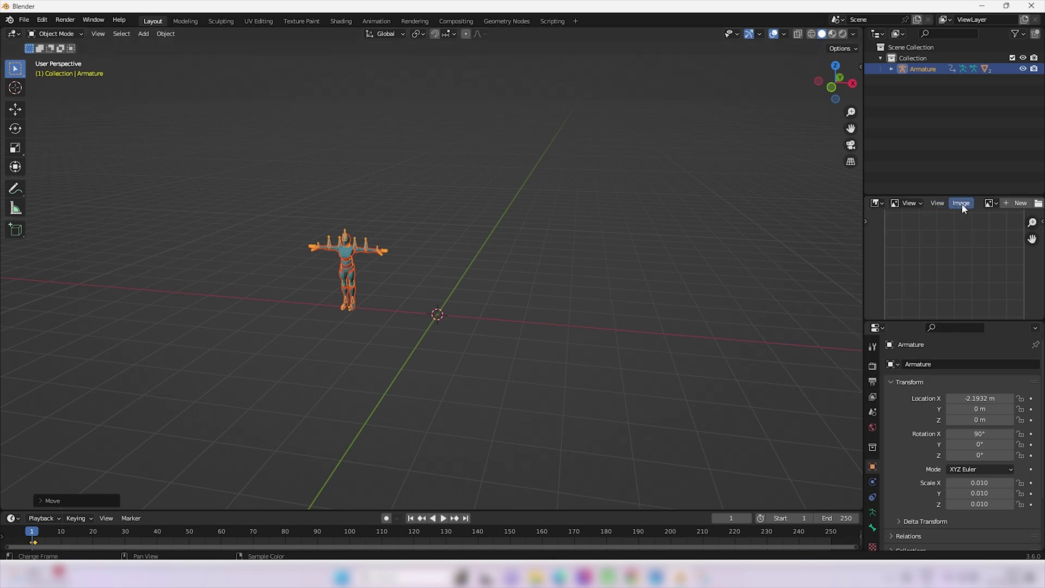
{"action": "left_click", "coordinate": [961, 204]}
{"action": "left_click", "coordinate": [887, 226]}
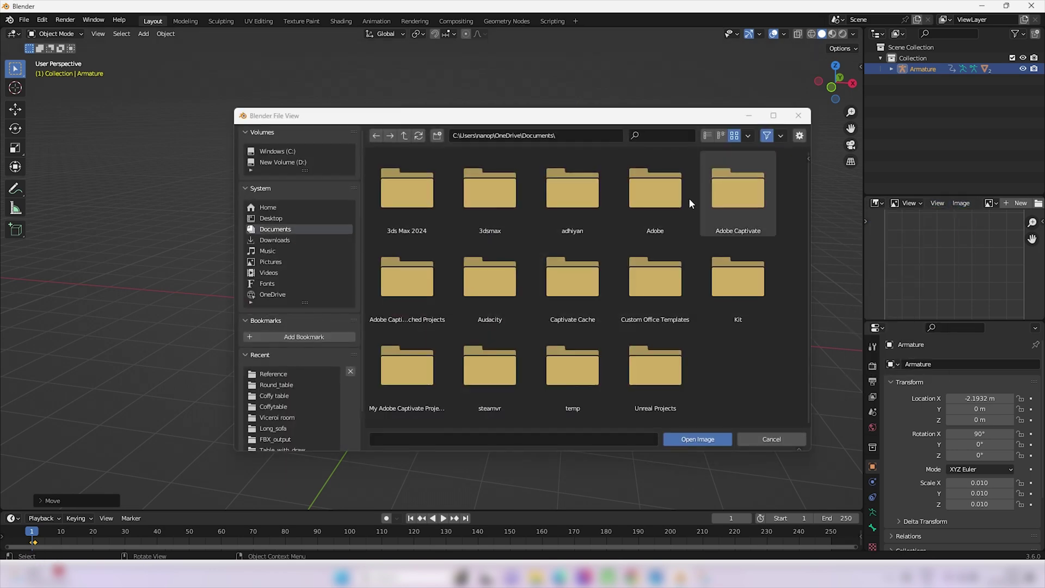
{"action": "left_click", "coordinate": [585, 137]}
{"action": "key", "text": "ctrl+v"}
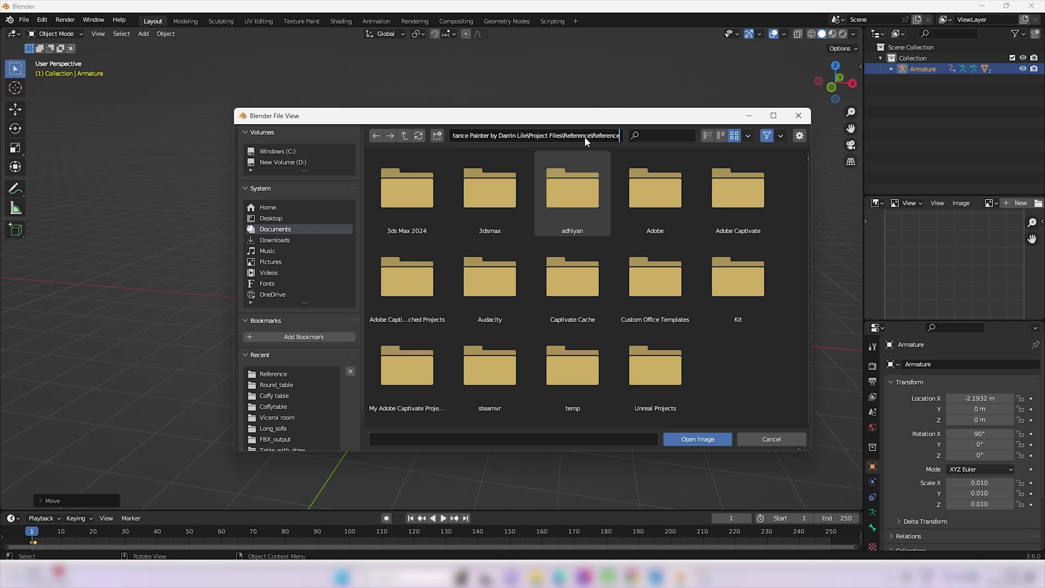
{"action": "key", "text": "Return"}
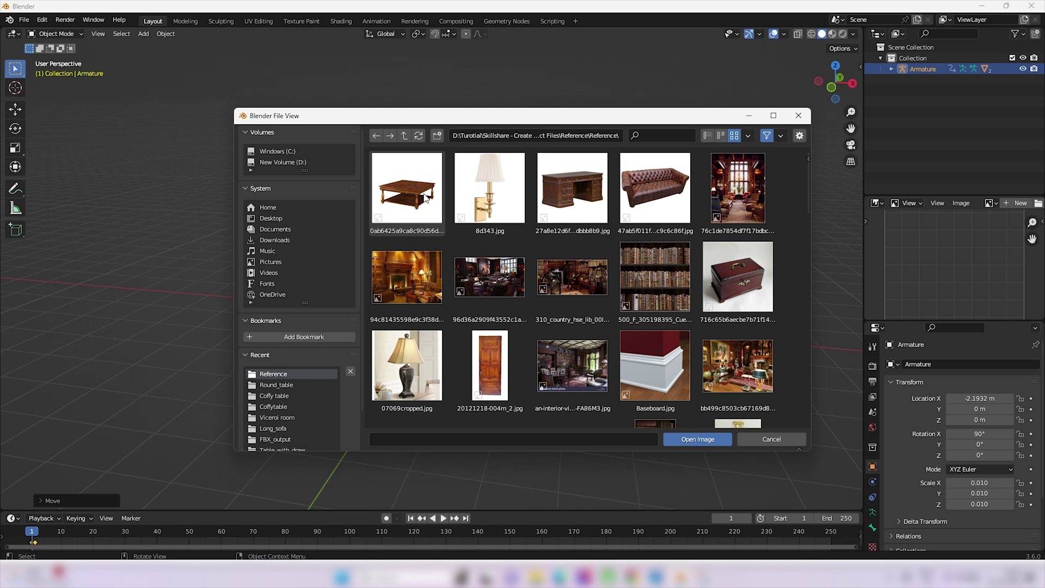
Load small end table.JPG as the reference image and widen the column of editors beside the 3D viewport
{"action": "scroll", "coordinate": [554, 240], "scroll_direction": "down", "scroll_amount": 2}
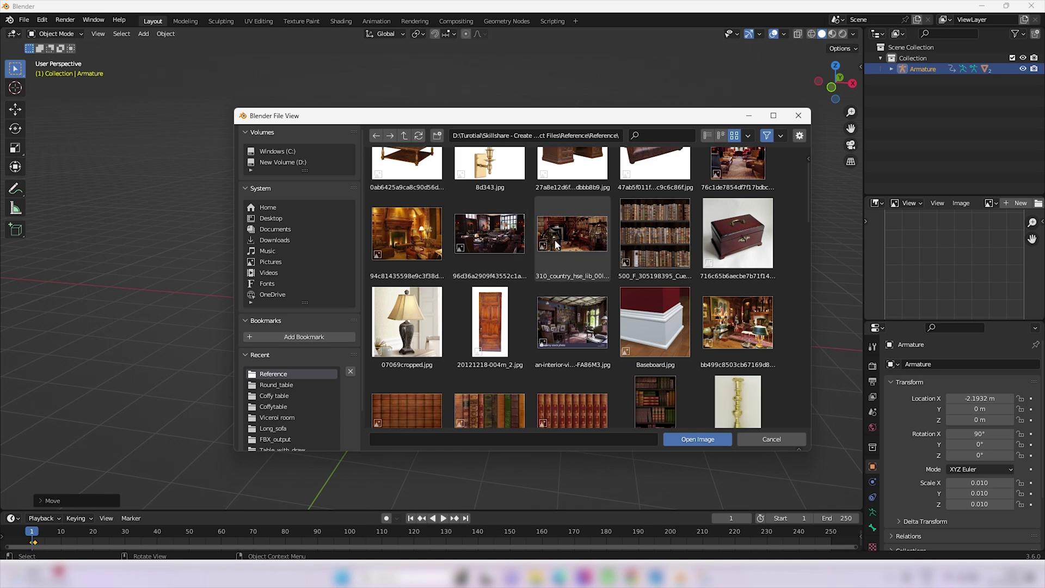
{"action": "scroll", "coordinate": [557, 239], "scroll_direction": "down", "scroll_amount": 8}
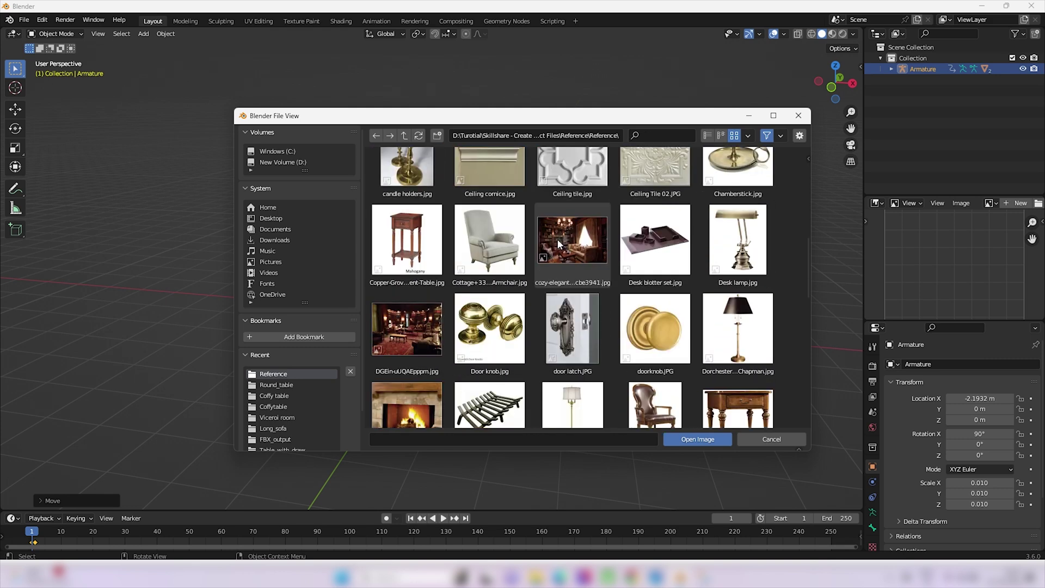
{"action": "scroll", "coordinate": [559, 243], "scroll_direction": "down", "scroll_amount": 10}
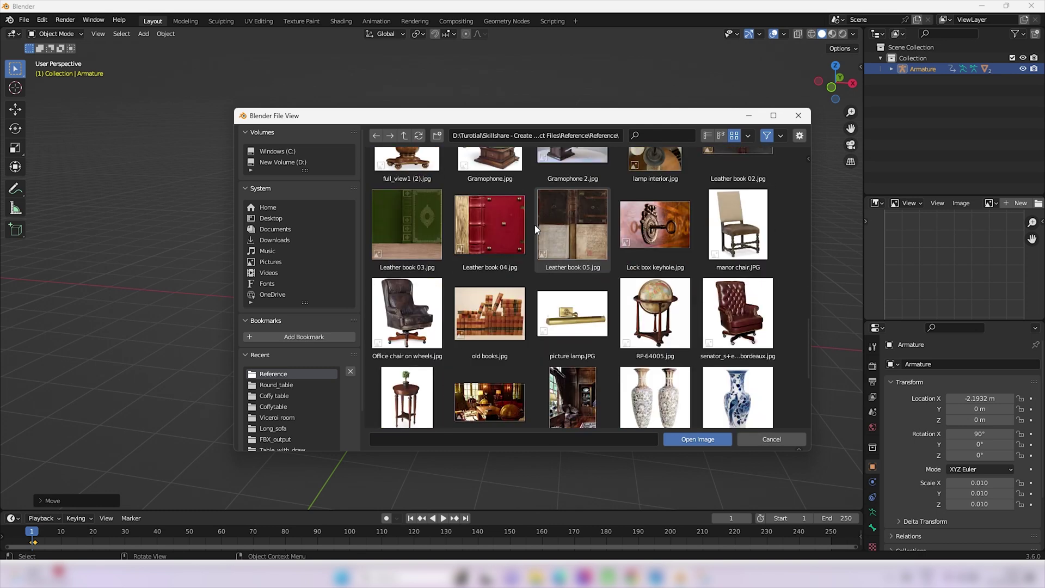
{"action": "scroll", "coordinate": [536, 228], "scroll_direction": "down", "scroll_amount": 4}
{"action": "left_click", "coordinate": [418, 294]}
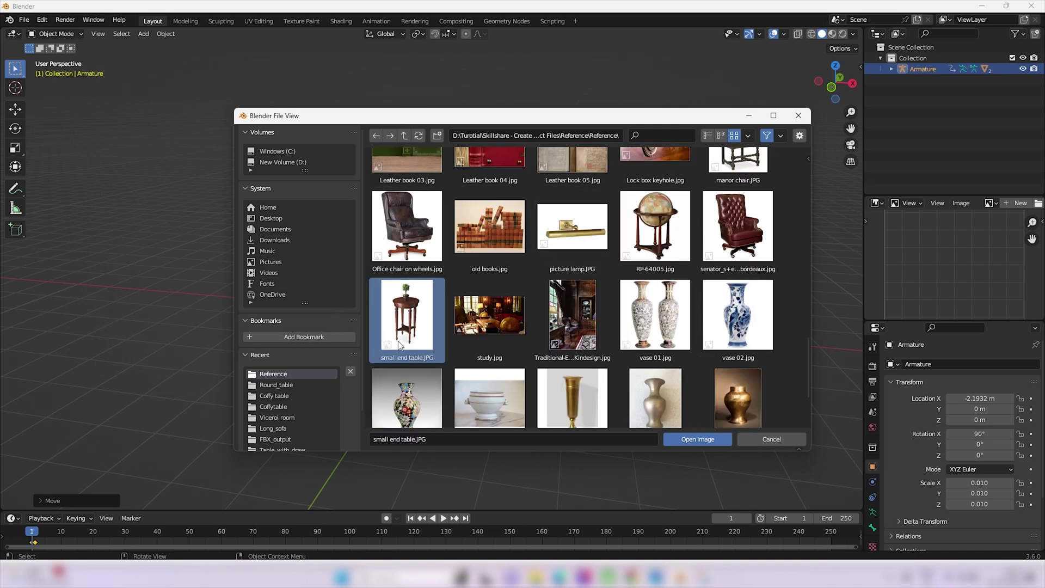
{"action": "left_click", "coordinate": [706, 442]}
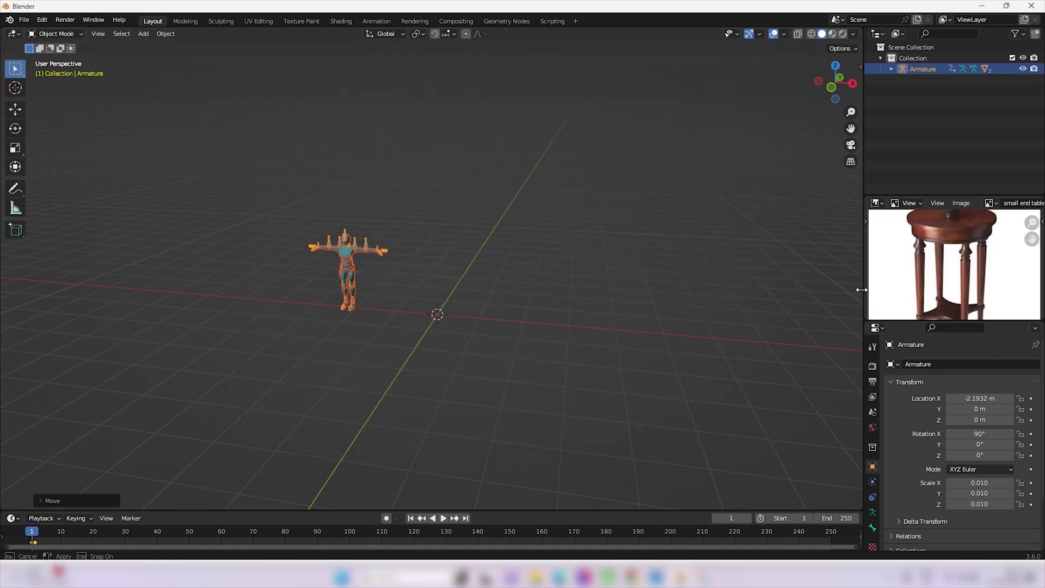
{"action": "left_click_drag", "start_coordinate": [864, 292], "coordinate": [781, 291]}
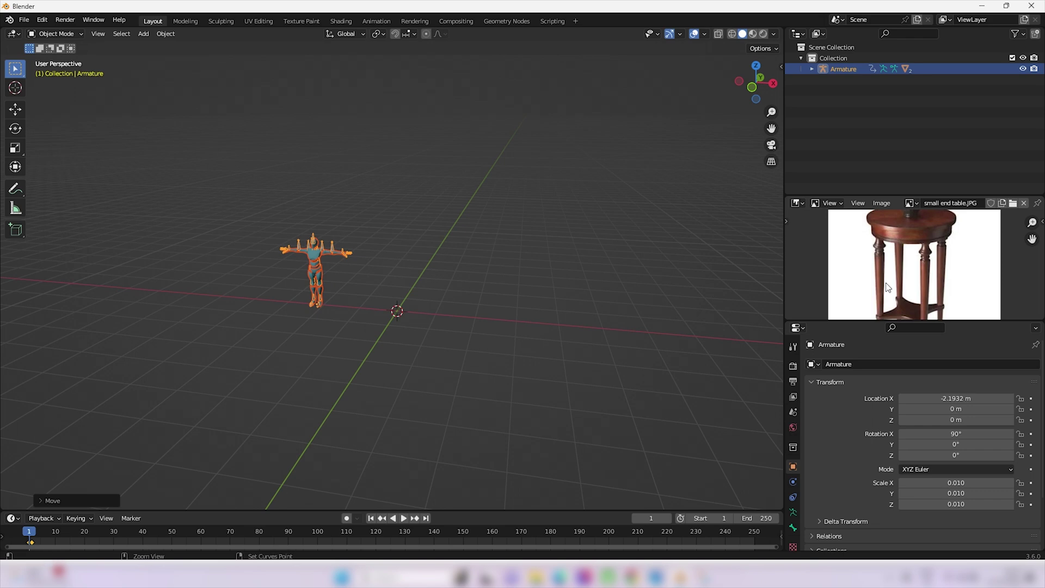
Examine the end table reference image in a maximized Image Editor, restore the layout and frame the tabletop
{"action": "key", "text": "ctrl+space"}
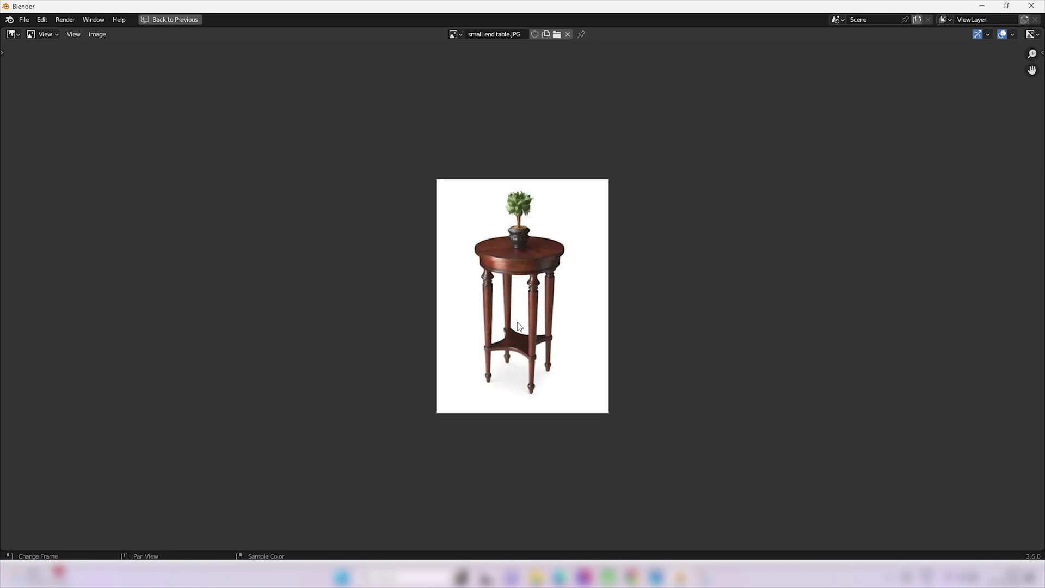
{"action": "scroll", "coordinate": [534, 310], "scroll_direction": "up", "scroll_amount": 5}
{"action": "scroll", "coordinate": [533, 313], "scroll_direction": "down", "scroll_amount": 6}
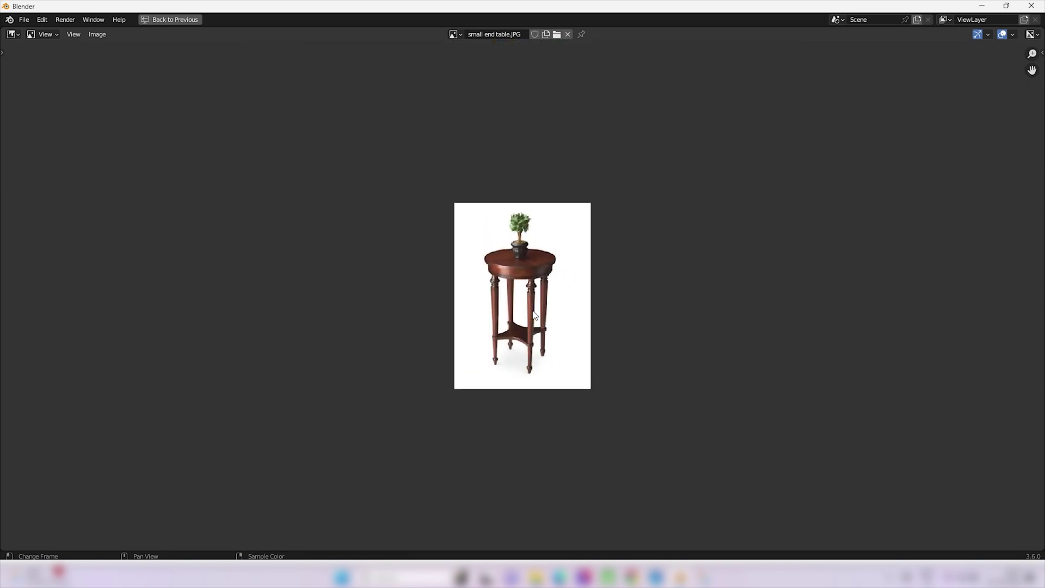
{"action": "scroll", "coordinate": [534, 314], "scroll_direction": "up", "scroll_amount": 2}
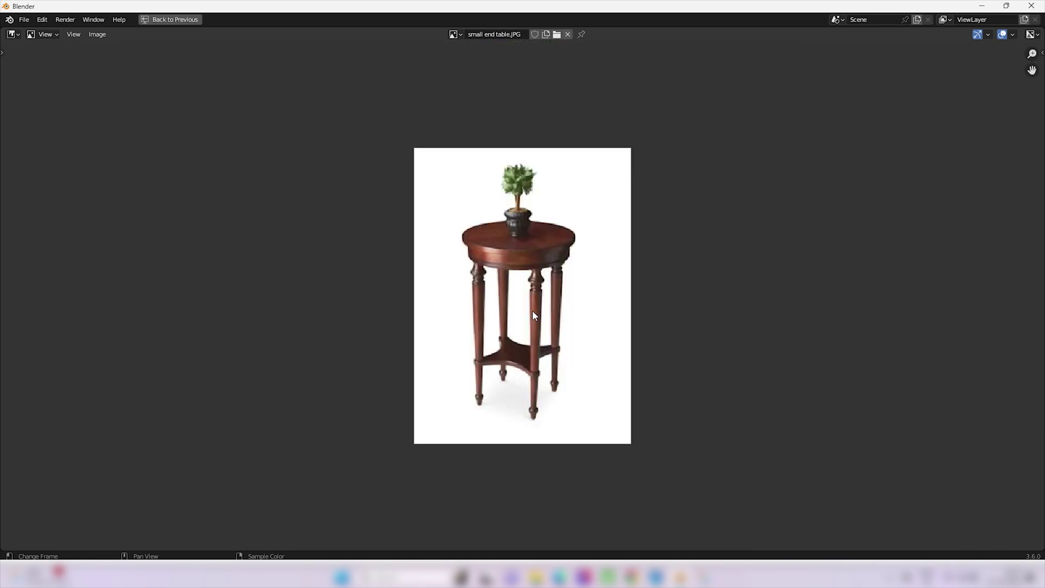
{"action": "middle_click_drag", "start_coordinate": [533, 312], "coordinate": [500, 315]}
{"action": "scroll", "coordinate": [498, 311], "scroll_direction": "up", "scroll_amount": 2}
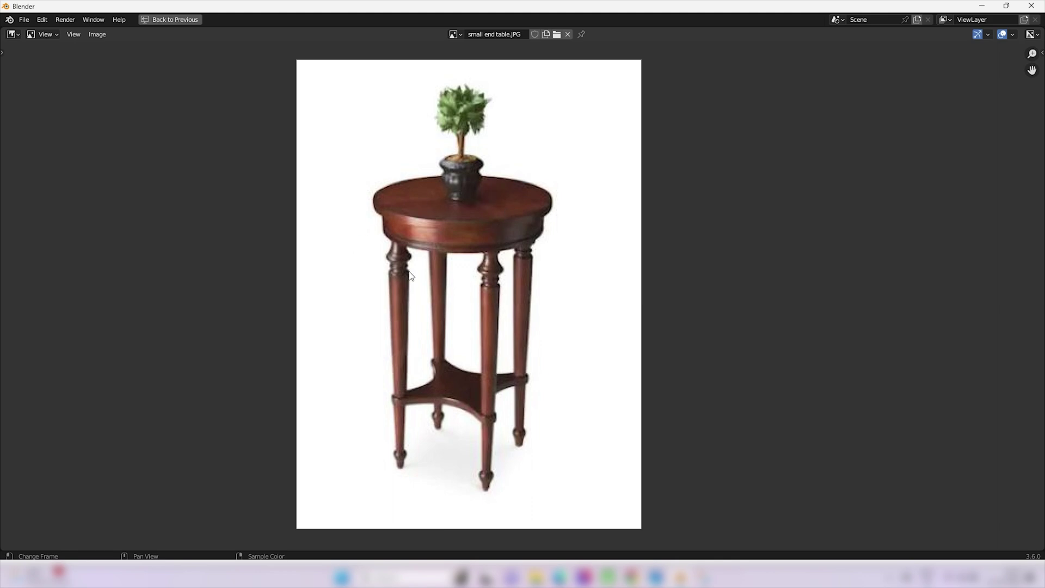
{"action": "key", "text": "ctrl+space"}
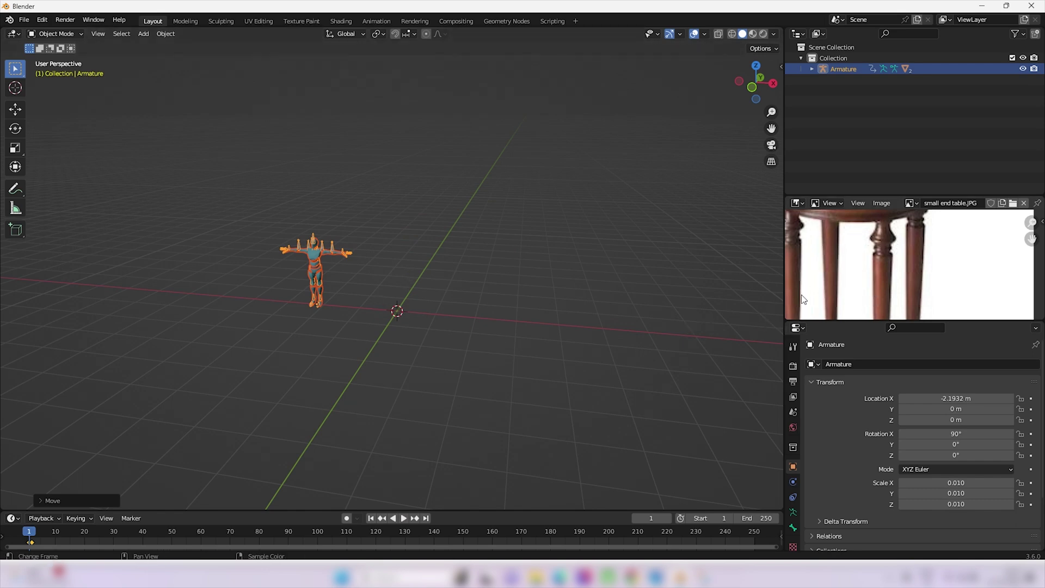
{"action": "middle_click_drag", "start_coordinate": [876, 259], "coordinate": [909, 318]}
{"action": "middle_click_drag", "start_coordinate": [908, 250], "coordinate": [910, 266]}
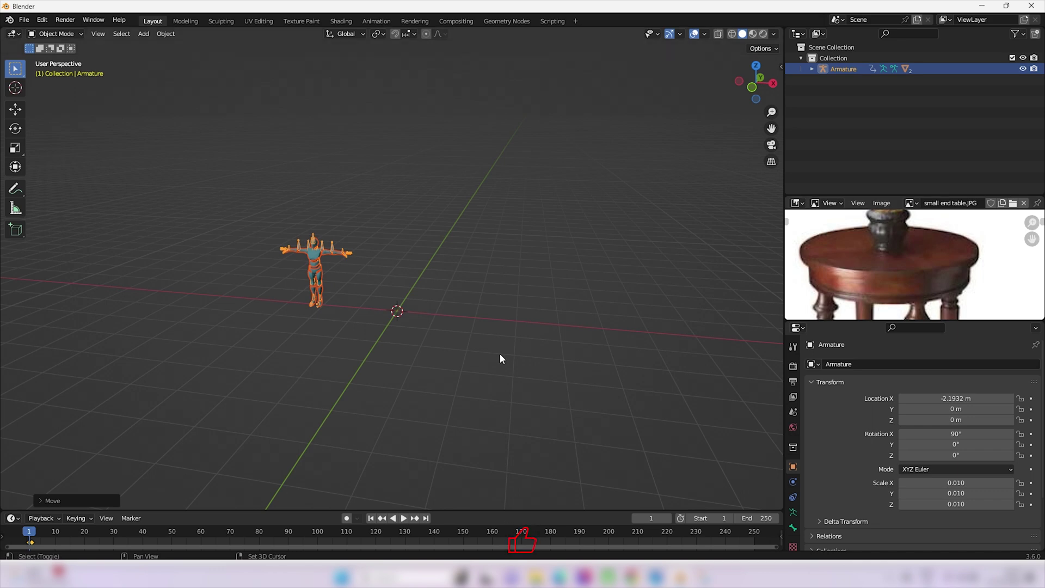
Add a cylinder mesh at the world origin next to the armature
{"action": "key", "text": "shift+a"}
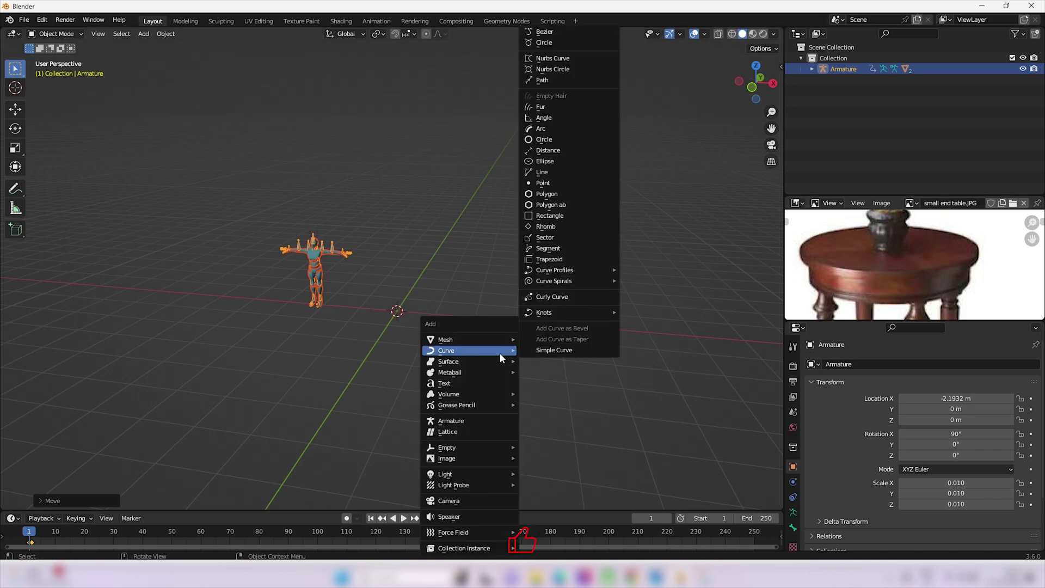
{"action": "mouse_move", "coordinate": [469, 338]}
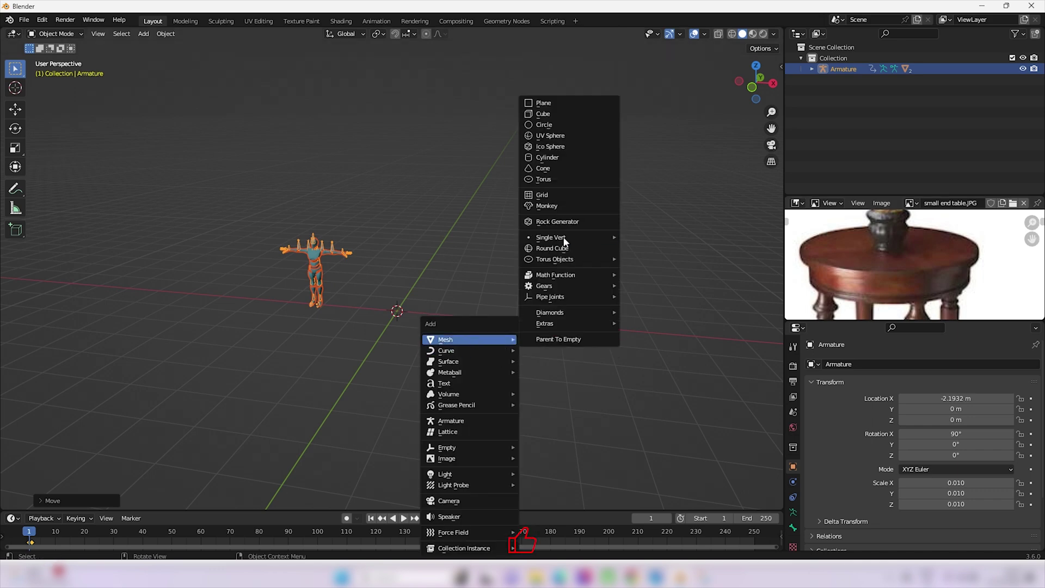
{"action": "left_click", "coordinate": [555, 159]}
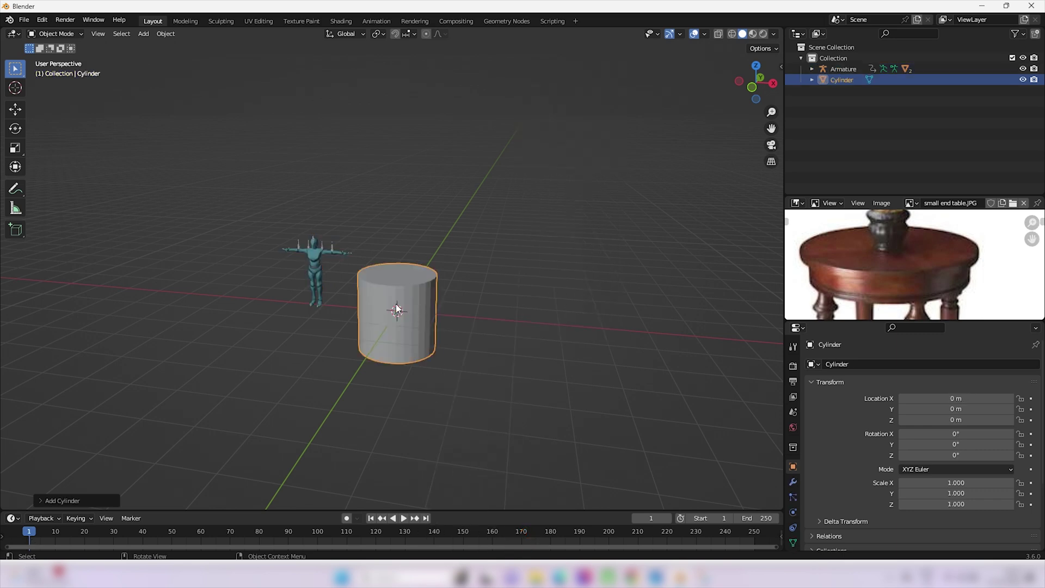
Set the new cylinder's vertex count to 16
{"action": "middle_click_drag", "start_coordinate": [399, 305], "coordinate": [446, 327], "text": "shift"}
{"action": "key", "text": "KP_5"}
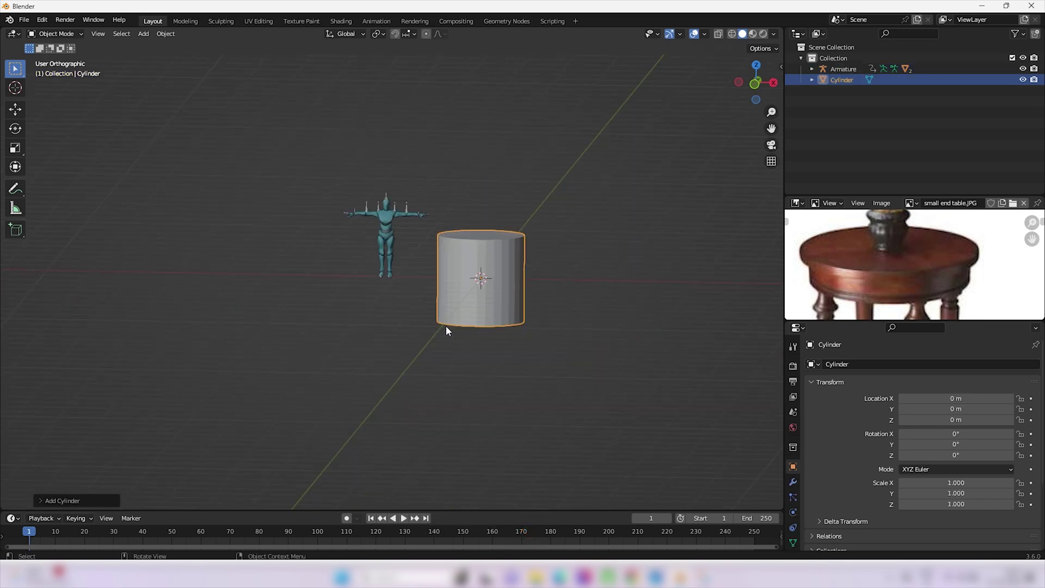
{"action": "key", "text": "KP_1"}
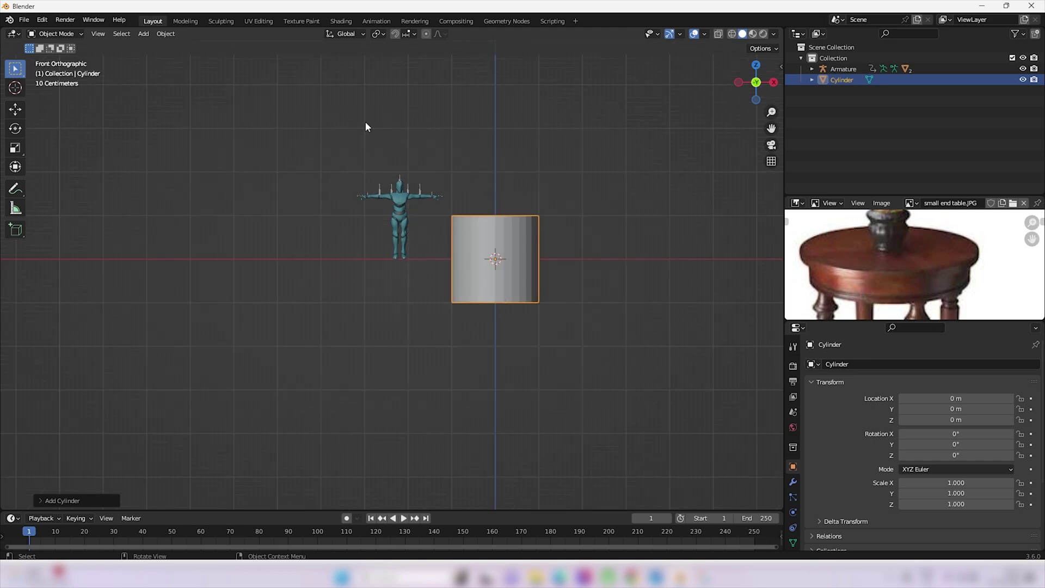
{"action": "middle_click_drag", "start_coordinate": [442, 369], "coordinate": [516, 301]}
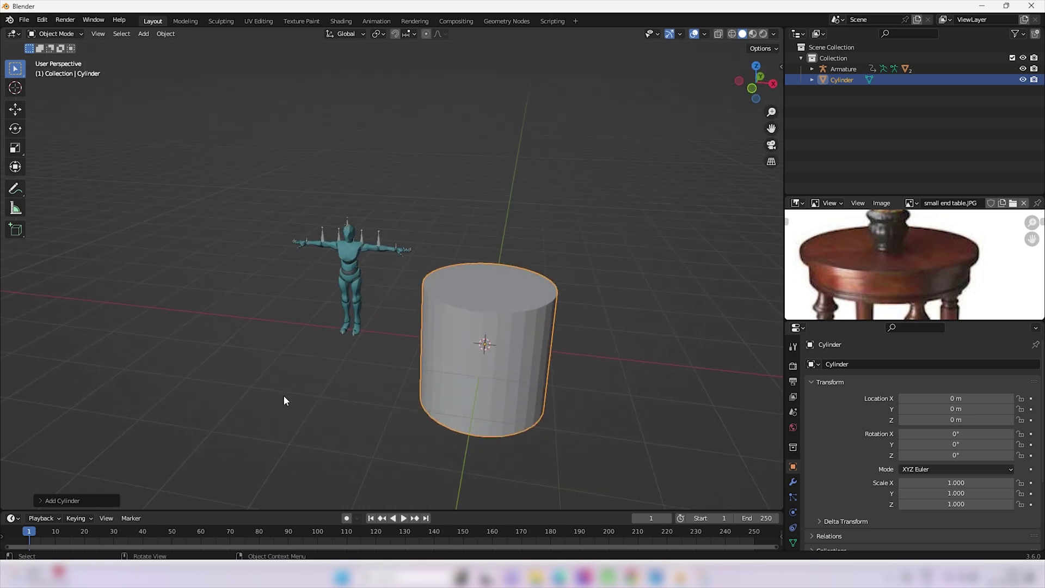
{"action": "left_click", "coordinate": [41, 500]}
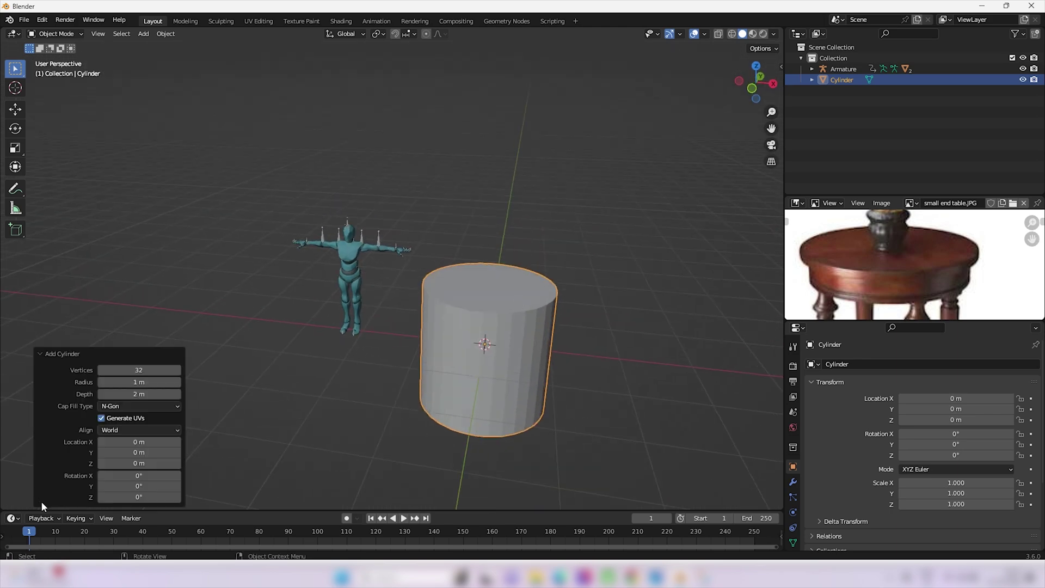
{"action": "left_click", "coordinate": [155, 373]}
{"action": "type", "text": "16"}
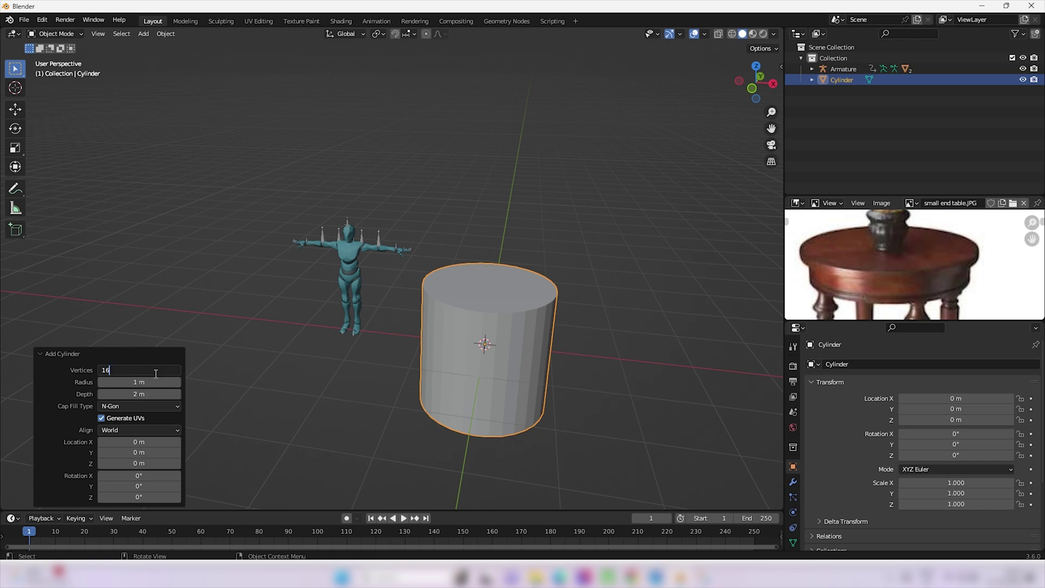
{"action": "key", "text": "Return"}
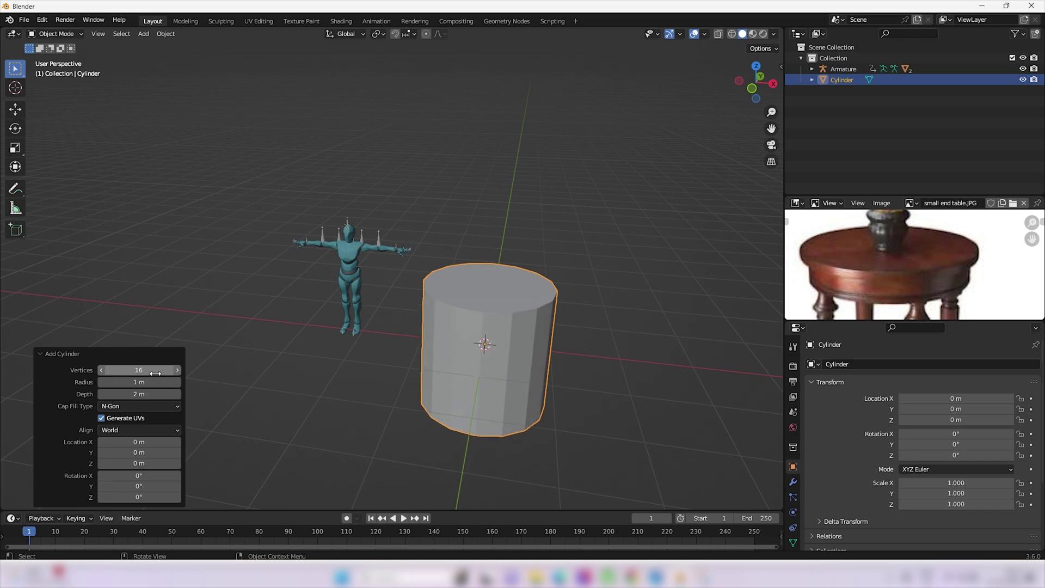
Scale the cylinder uniformly to about 0.306 in the front view, judging its size against the human figure
{"action": "middle_click_drag", "start_coordinate": [468, 332], "coordinate": [482, 288]}
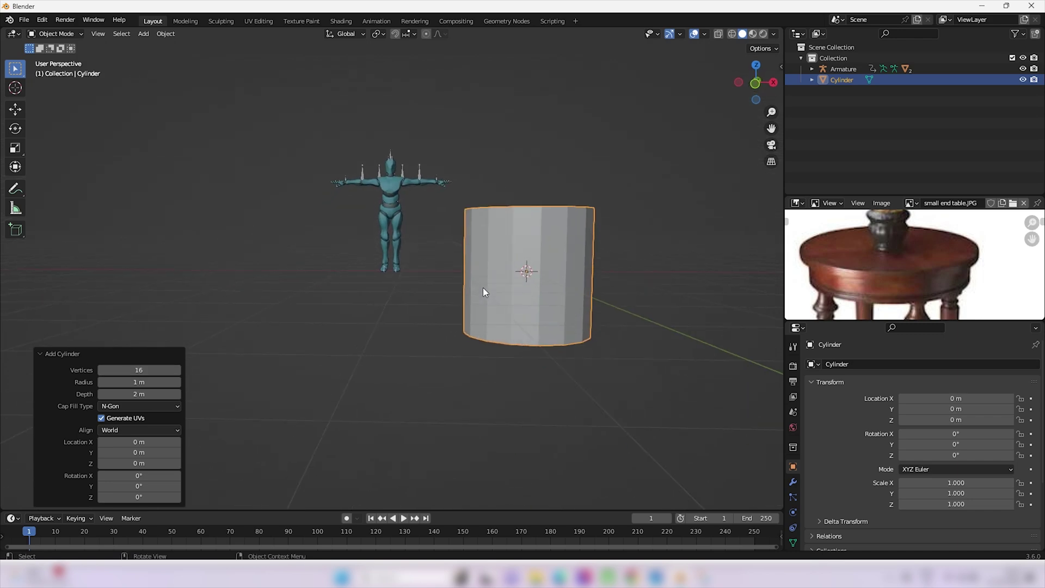
{"action": "scroll", "coordinate": [827, 273], "scroll_direction": "down", "scroll_amount": 1}
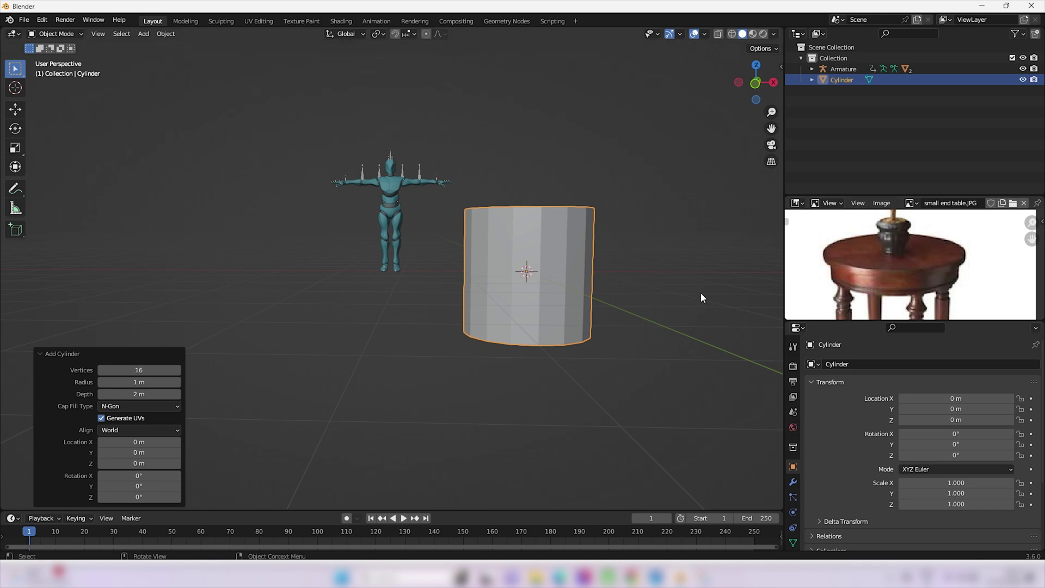
{"action": "key", "text": "KP_1"}
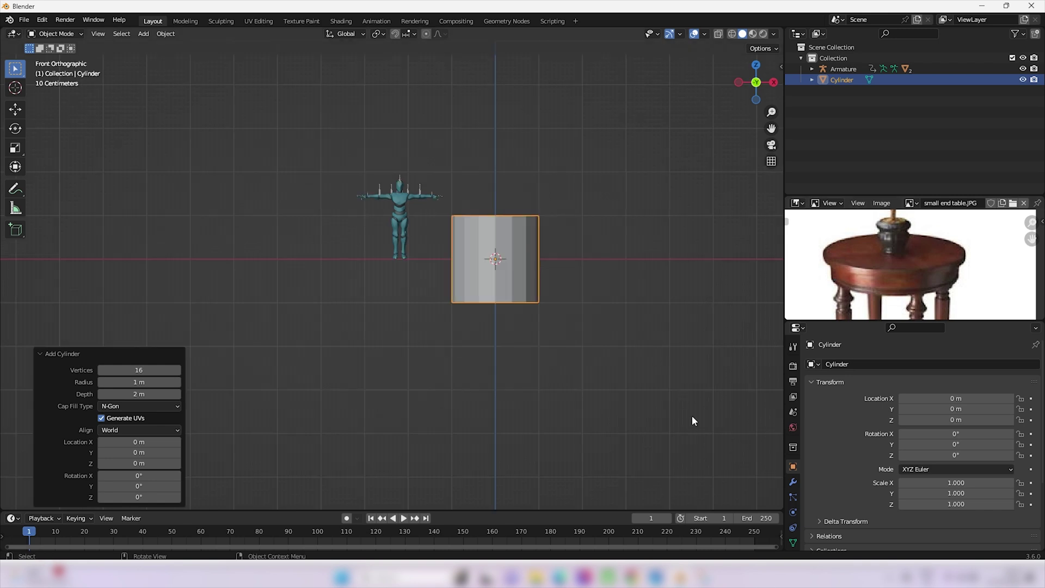
{"action": "key", "text": "s"}
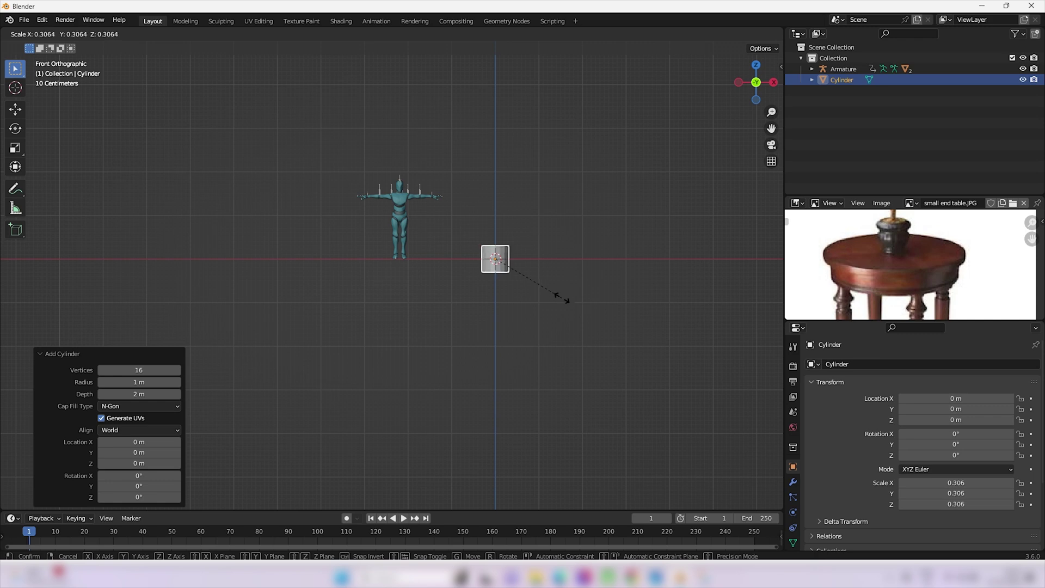
{"action": "left_click", "coordinate": [566, 300]}
{"action": "scroll", "coordinate": [498, 264], "scroll_direction": "up", "scroll_amount": 1}
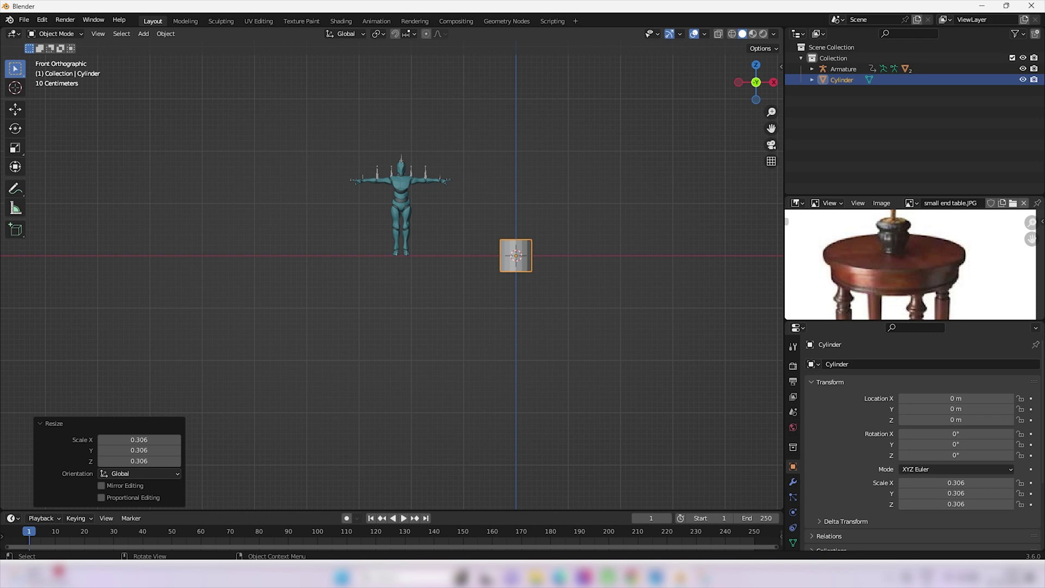
Flatten the cylinder along Z by a factor of about 0.12 into a thin disc
{"action": "key", "text": "s"}
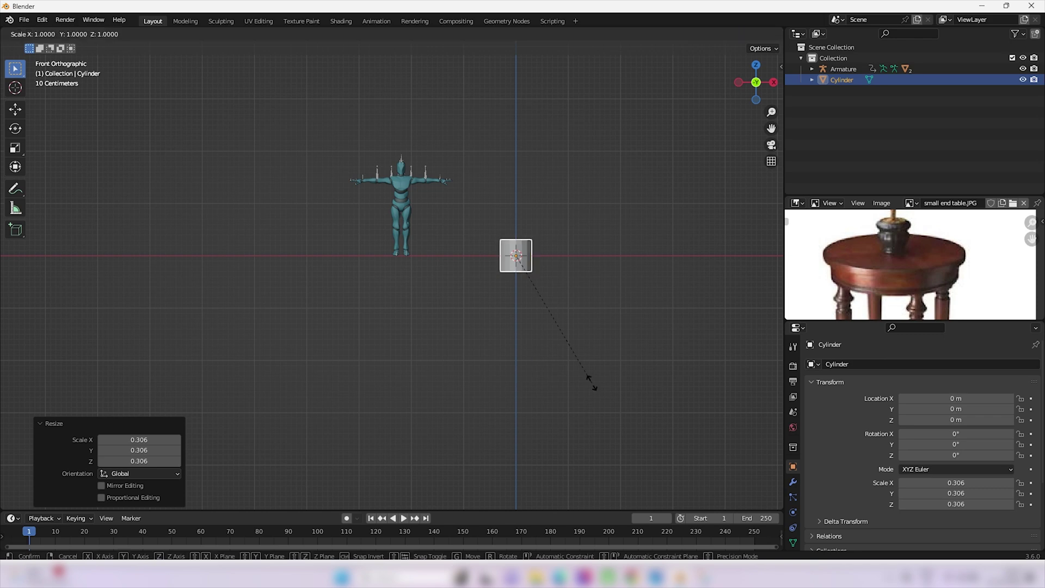
{"action": "key", "text": "z"}
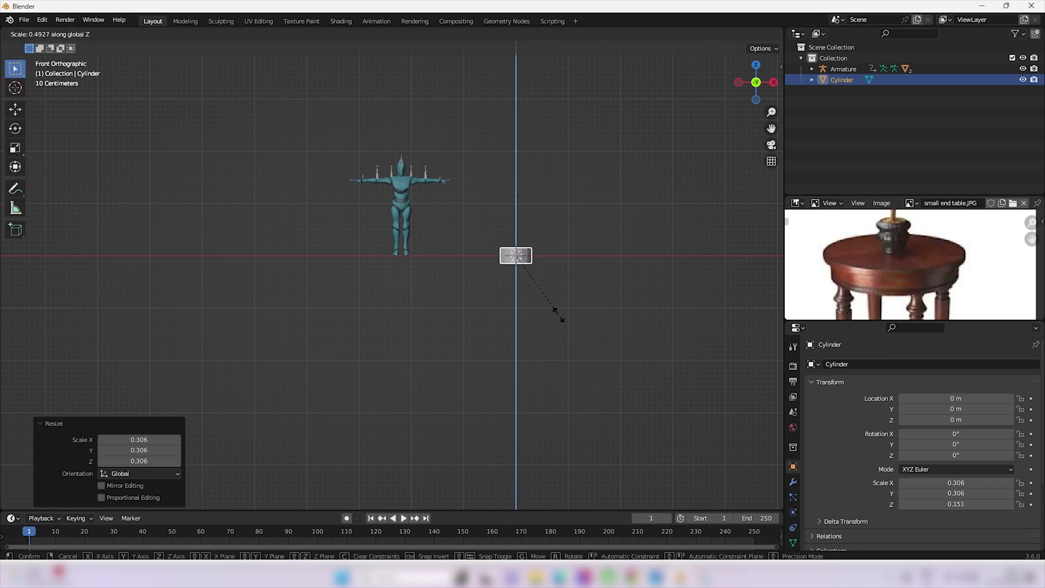
{"action": "left_click", "coordinate": [522, 275]}
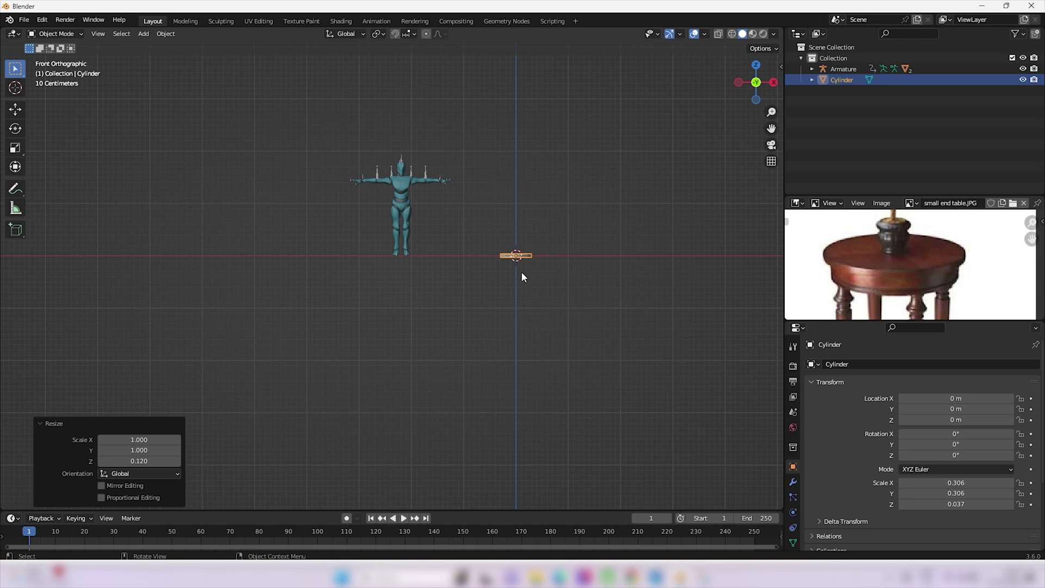
Raise the disc about 0.874 m along Z to tabletop height beside the figure
{"action": "key", "text": "KP_Decimal"}
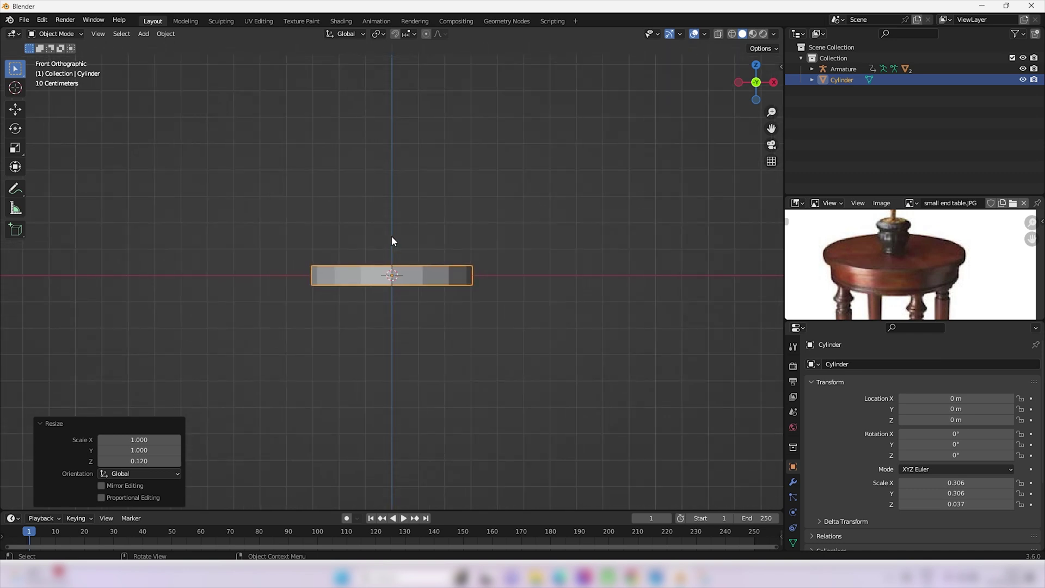
{"action": "scroll", "coordinate": [391, 240], "scroll_direction": "down", "scroll_amount": 3}
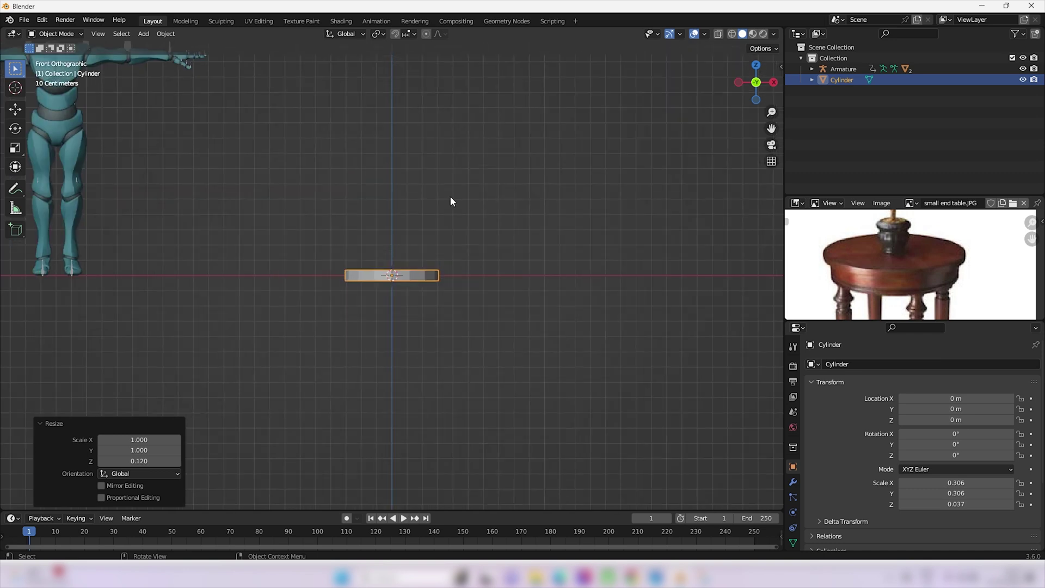
{"action": "key", "text": "g"}
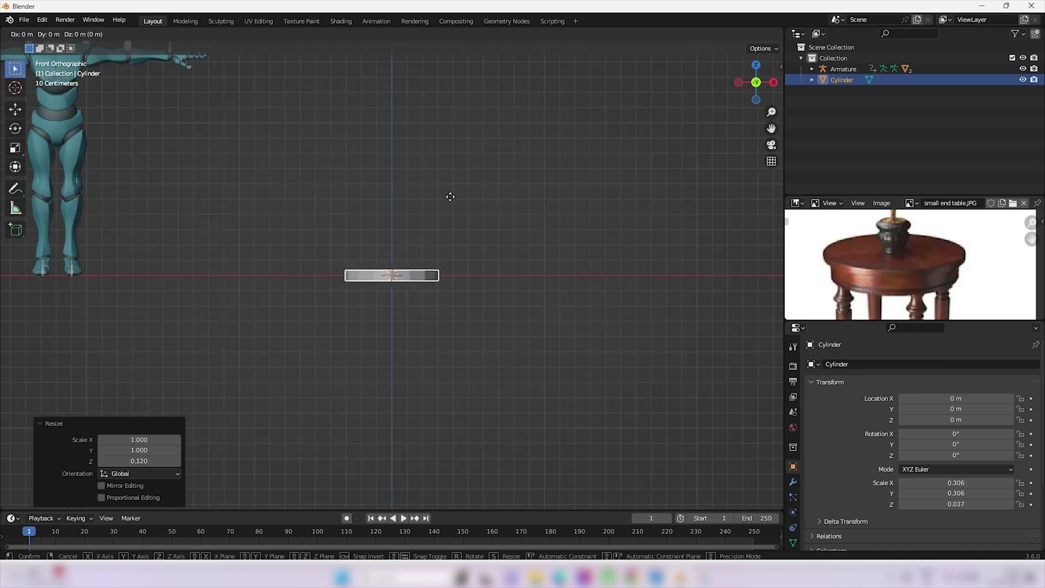
{"action": "key", "text": "z"}
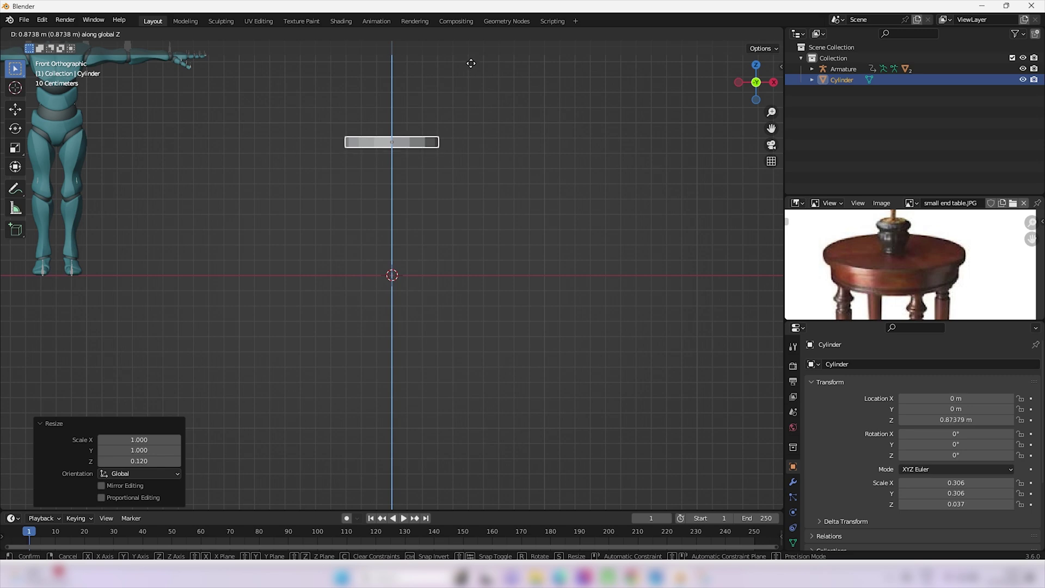
{"action": "left_click", "coordinate": [471, 63]}
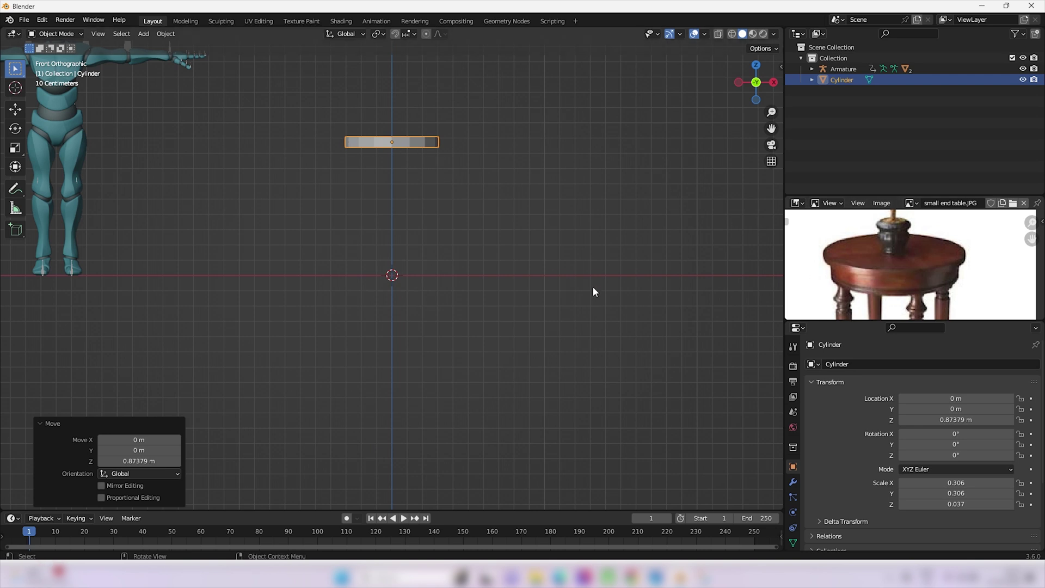
Thin the disc along Z by a factor of about 0.494, and enlarge it uniformly by about 1.18
{"action": "key", "text": "s"}
{"action": "key", "text": "z"}
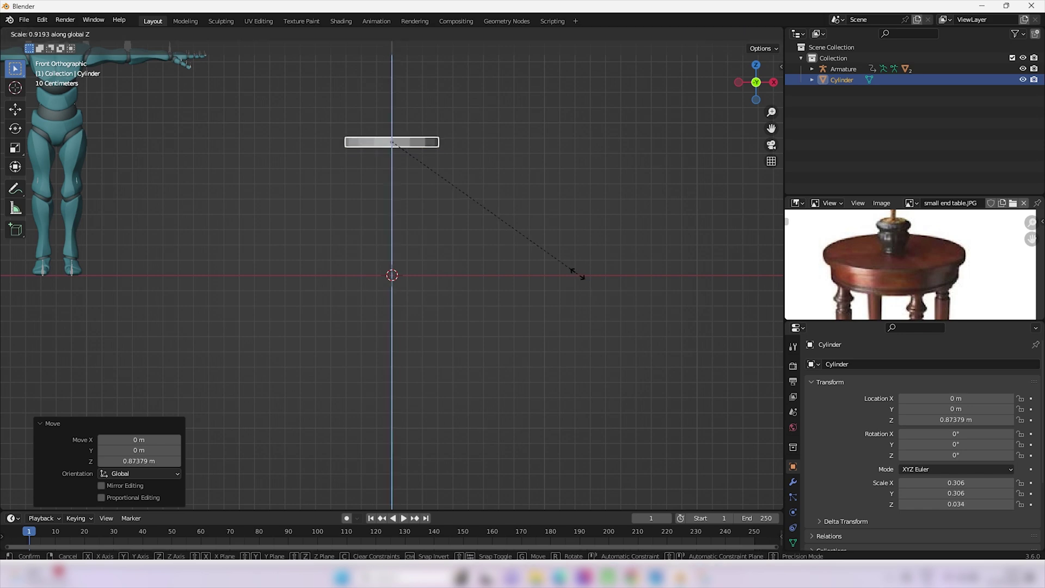
{"action": "left_click", "coordinate": [488, 222]}
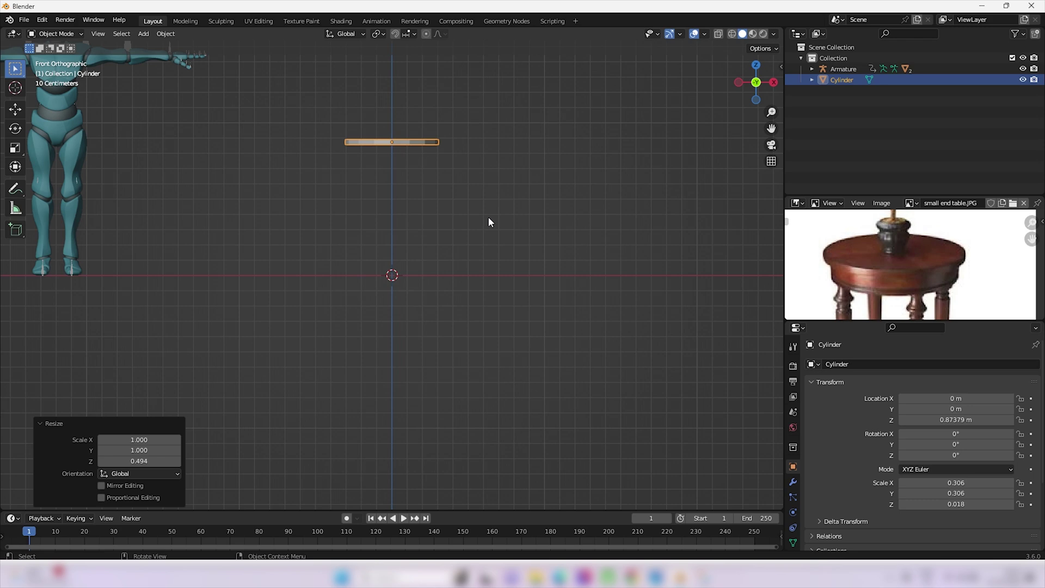
{"action": "key", "text": "s"}
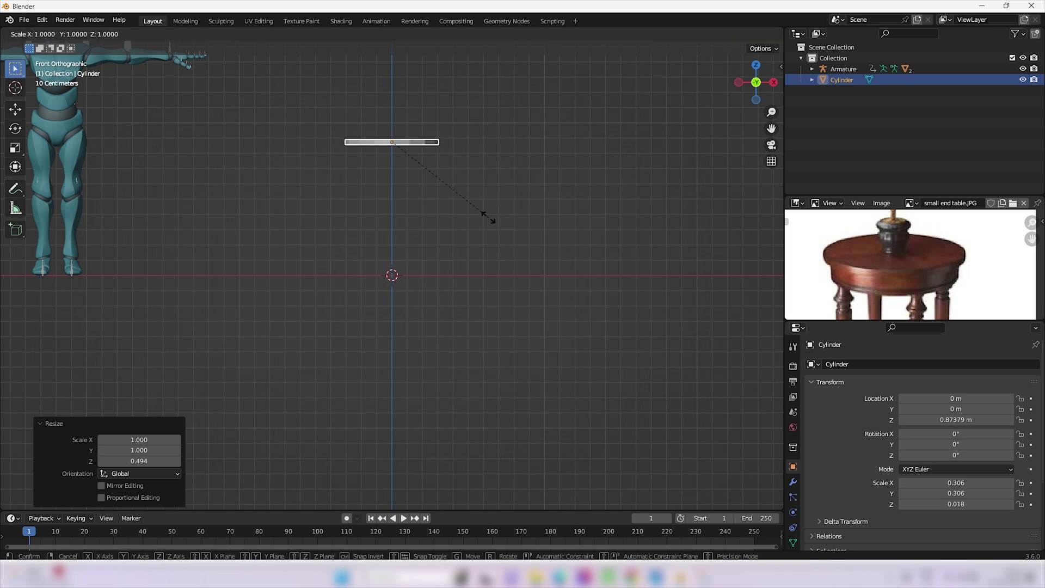
{"action": "left_click", "coordinate": [515, 215]}
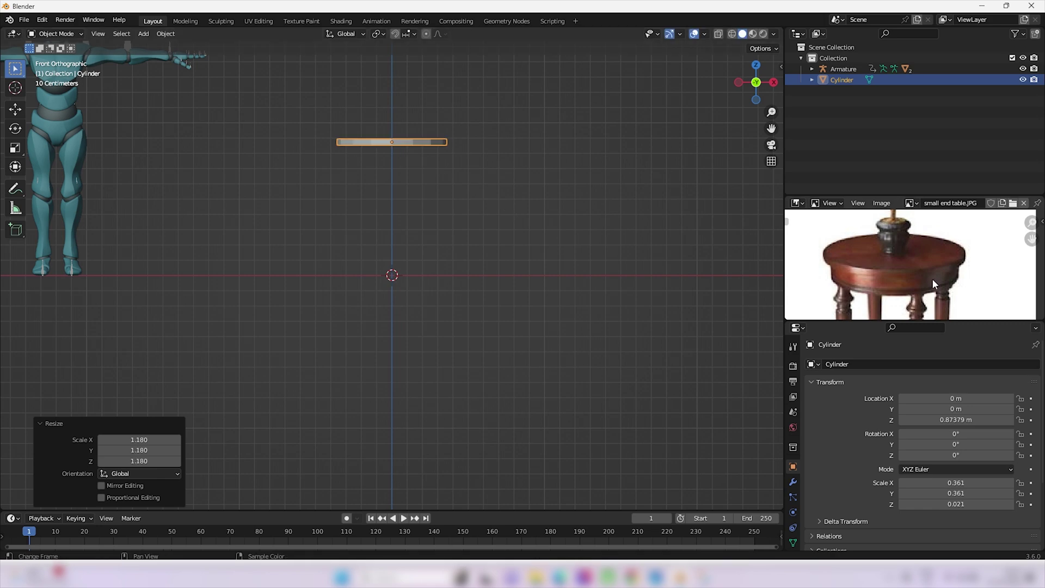
Compare the disc with the reference table's apron and legs, show its transform values, and apply its scale
{"action": "middle_click_drag", "start_coordinate": [953, 259], "coordinate": [945, 230]}
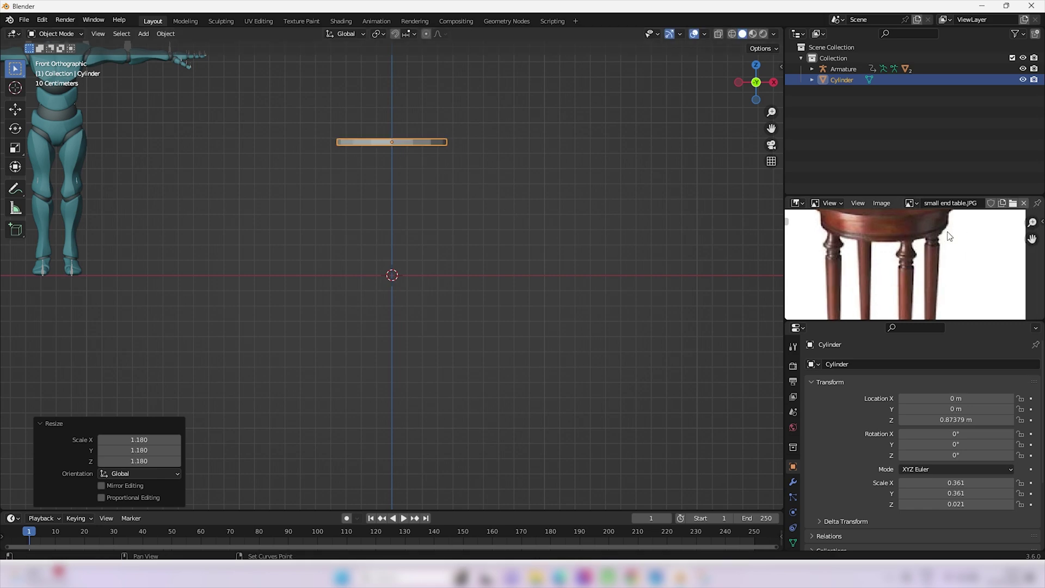
{"action": "scroll", "coordinate": [547, 236], "scroll_direction": "down", "scroll_amount": 1}
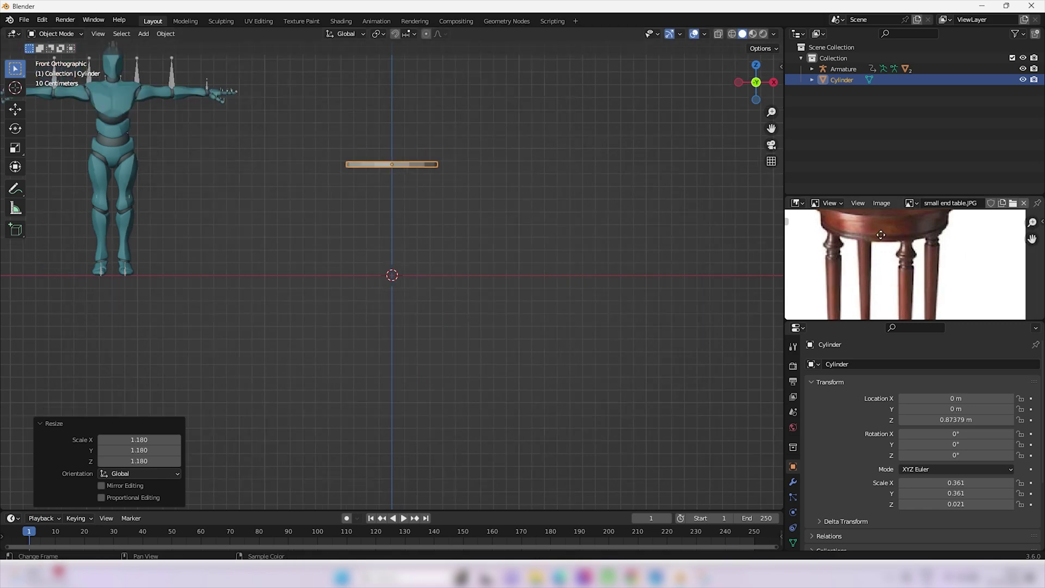
{"action": "middle_click_drag", "start_coordinate": [880, 239], "coordinate": [872, 251]}
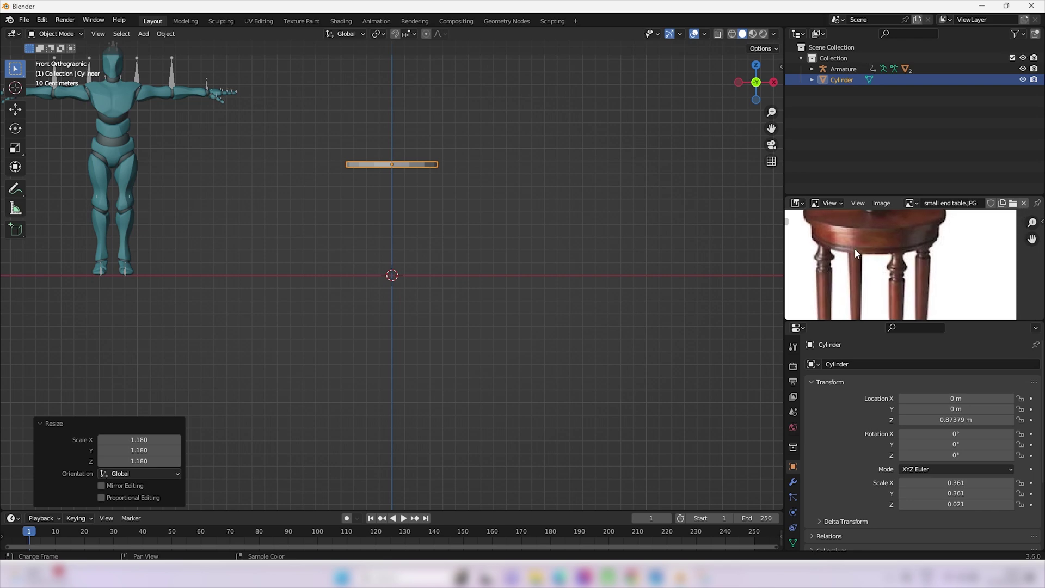
{"action": "middle_click_drag", "start_coordinate": [872, 243], "coordinate": [861, 241]}
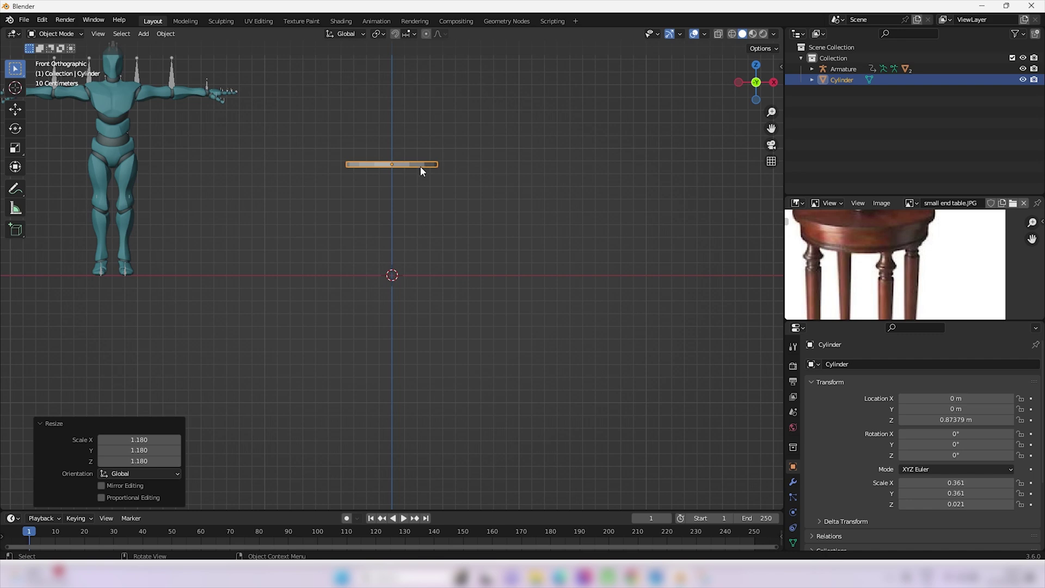
{"action": "key", "text": "n"}
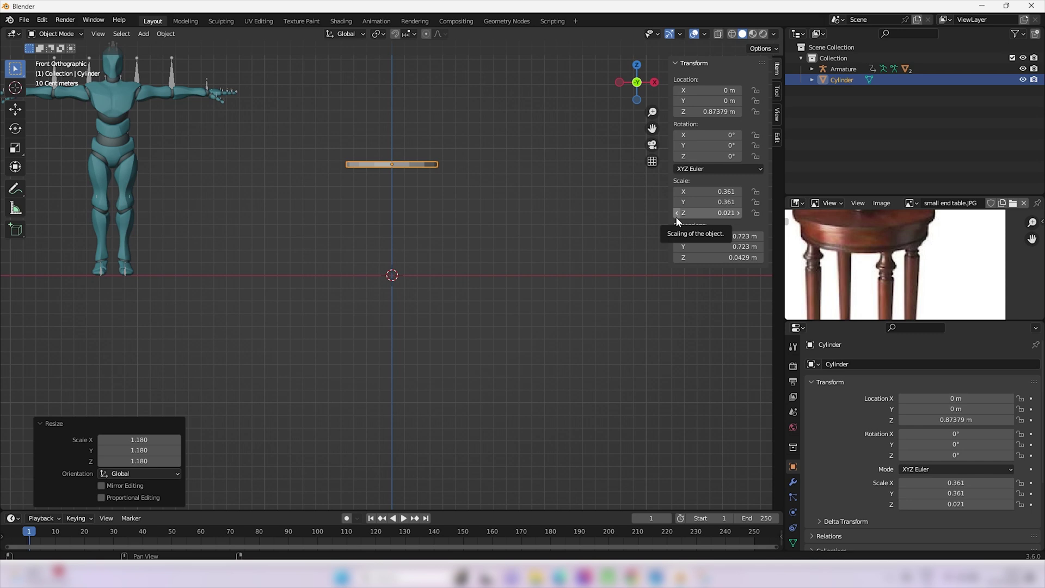
{"action": "left_click", "coordinate": [433, 162]}
{"action": "key", "text": "ctrl+a"}
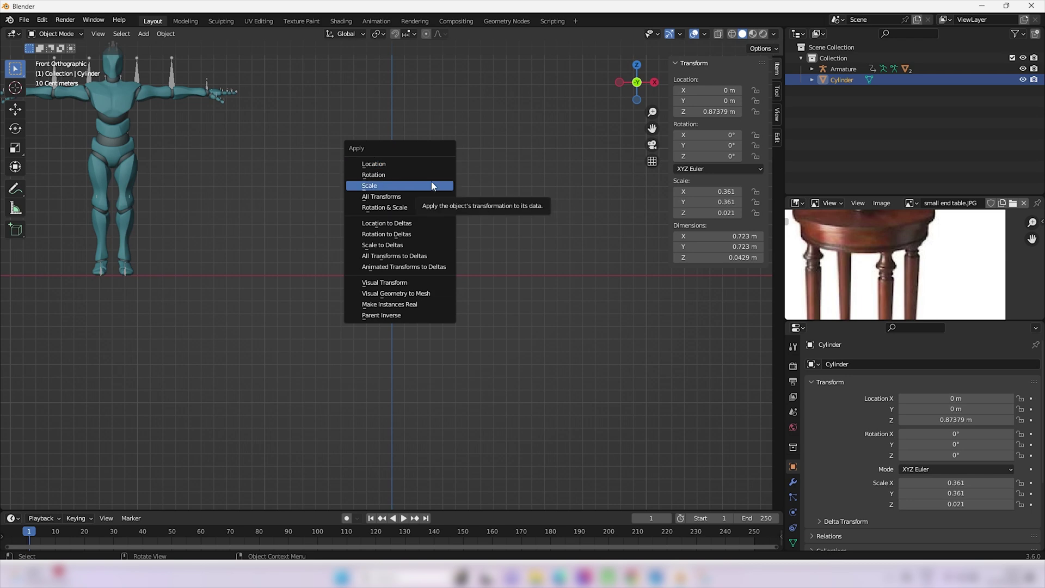
{"action": "left_click", "coordinate": [433, 187]}
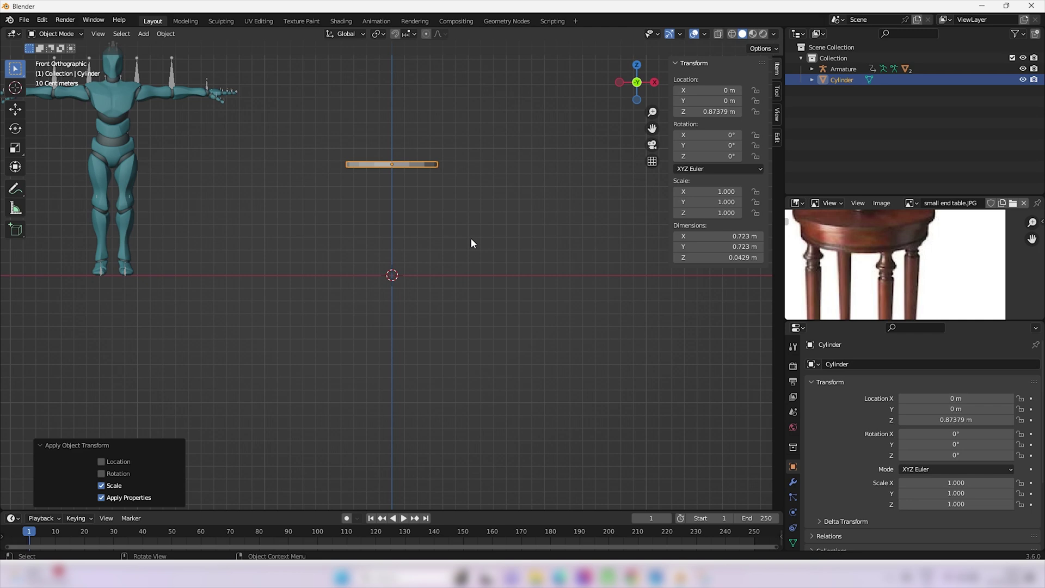
Enter Edit Mode on the disc and select a single vertex on its upper front rim using vertex selection
{"action": "key", "text": "Tab"}
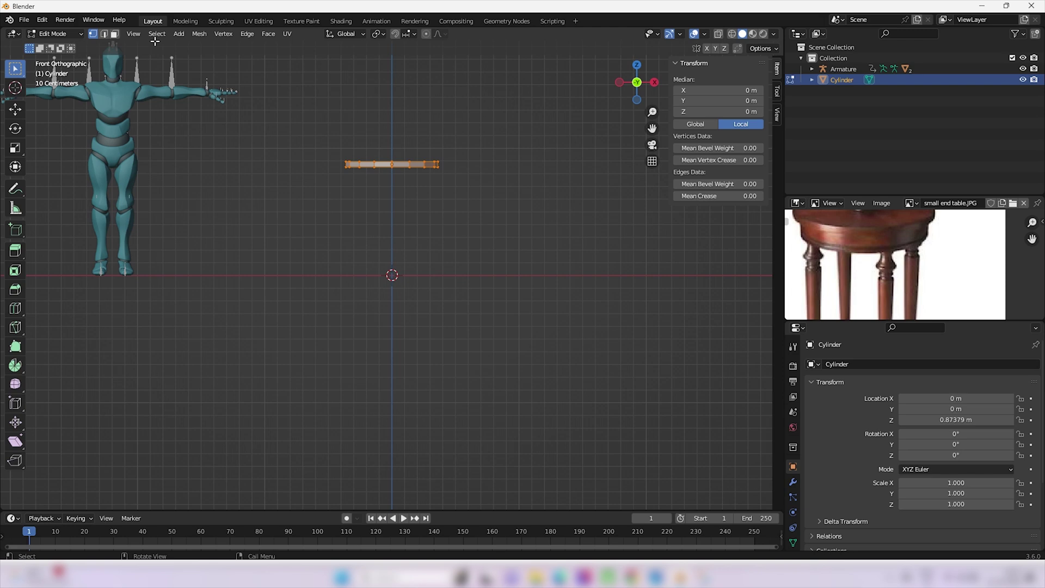
{"action": "left_click", "coordinate": [105, 35]}
{"action": "left_click", "coordinate": [115, 35]}
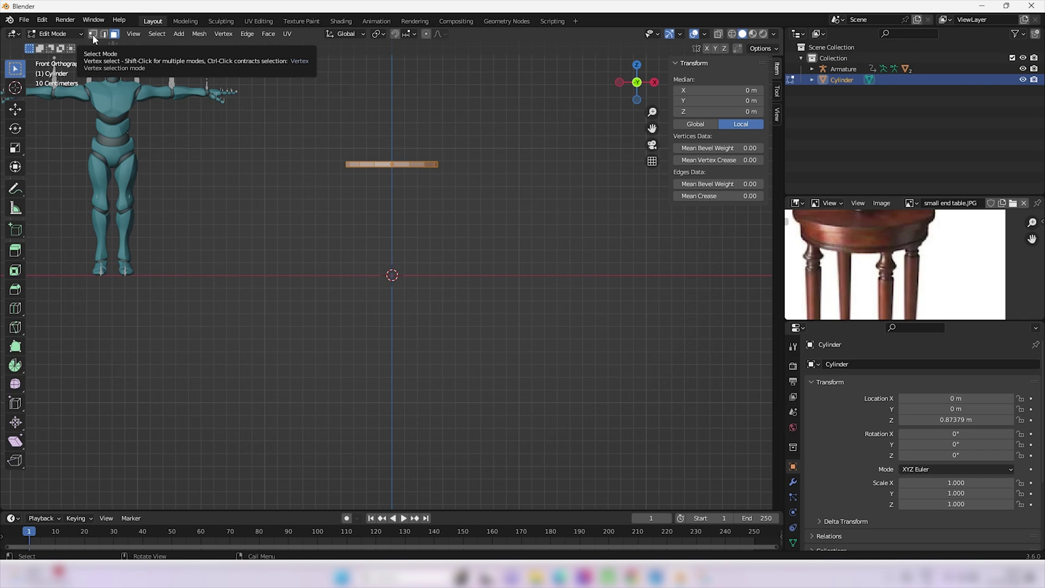
{"action": "left_click", "coordinate": [92, 34]}
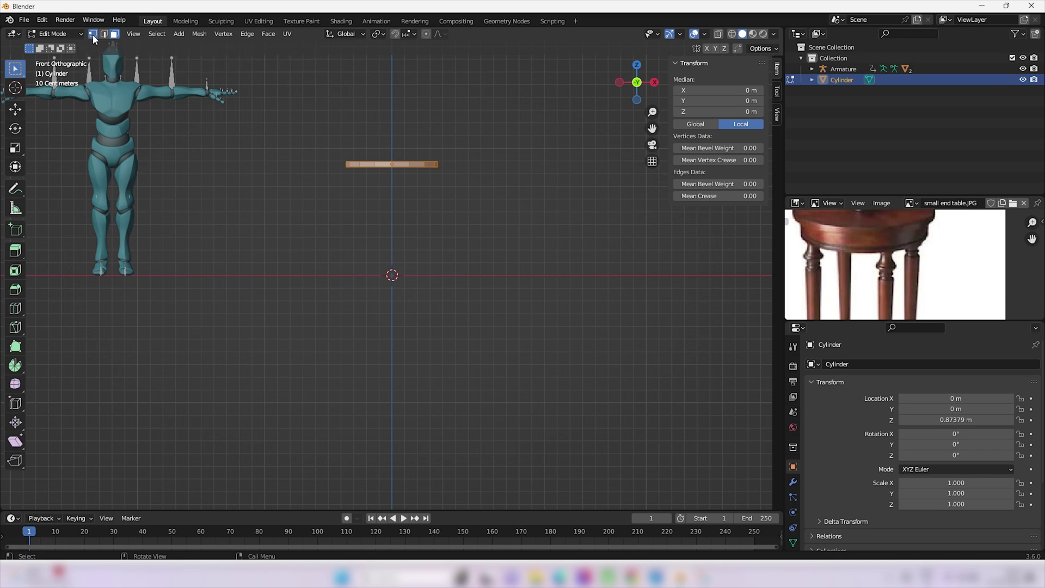
{"action": "left_click", "coordinate": [374, 163]}
{"action": "scroll", "coordinate": [374, 163], "scroll_direction": "up", "scroll_amount": 2}
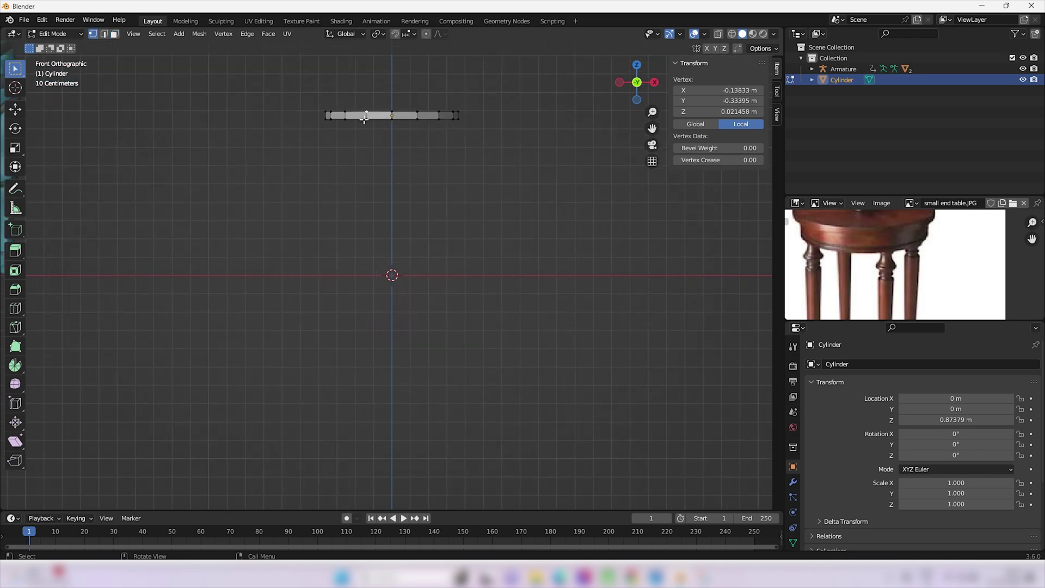
{"action": "middle_click_drag", "start_coordinate": [365, 143], "coordinate": [478, 275], "text": "shift"}
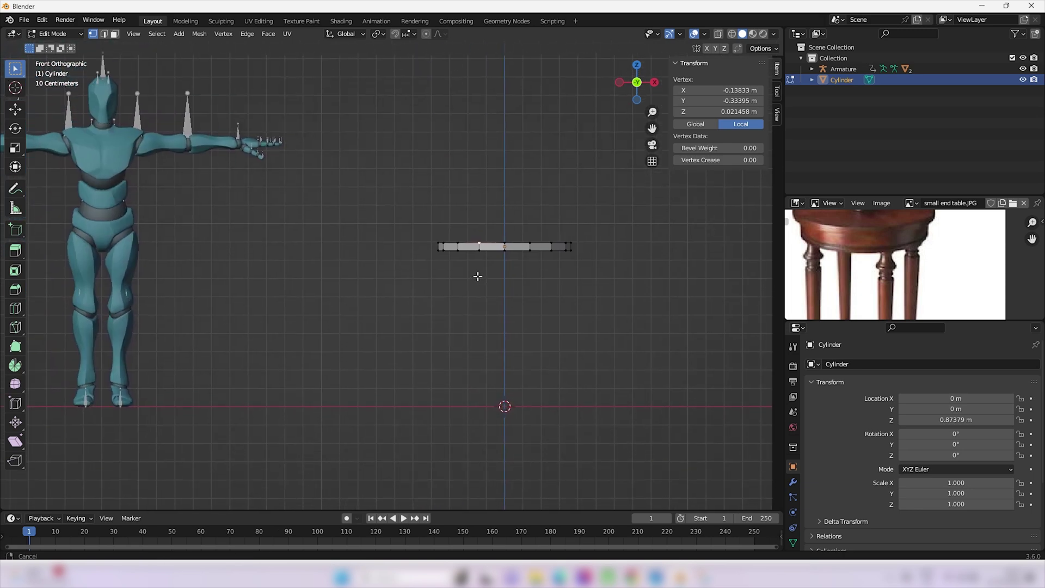
Switch to edge selection and select one vertical edge on the front of the disc's rim
{"action": "left_click", "coordinate": [104, 34]}
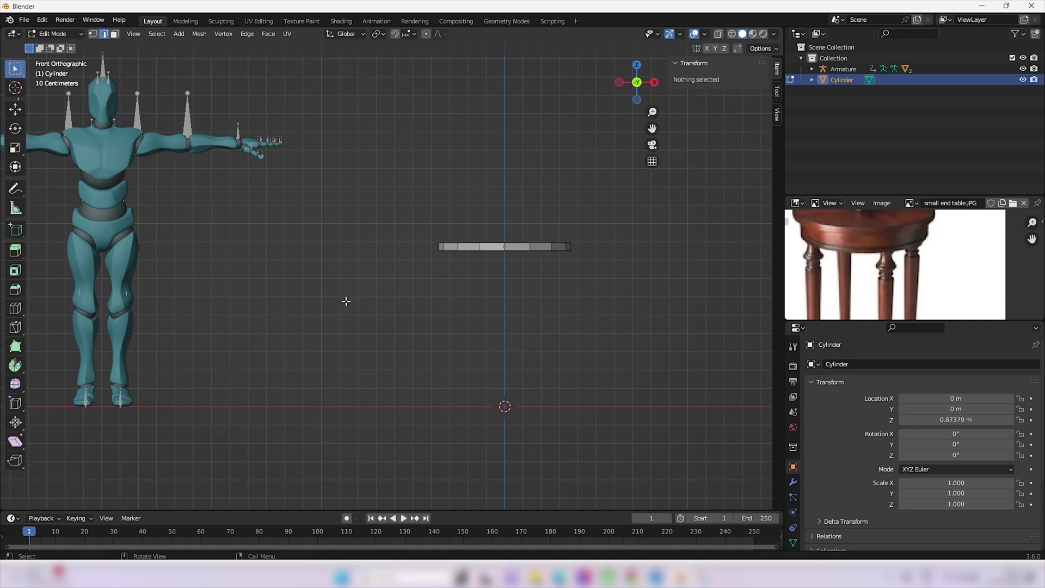
{"action": "left_click", "coordinate": [479, 245]}
{"action": "scroll", "coordinate": [479, 261], "scroll_direction": "up", "scroll_amount": 3}
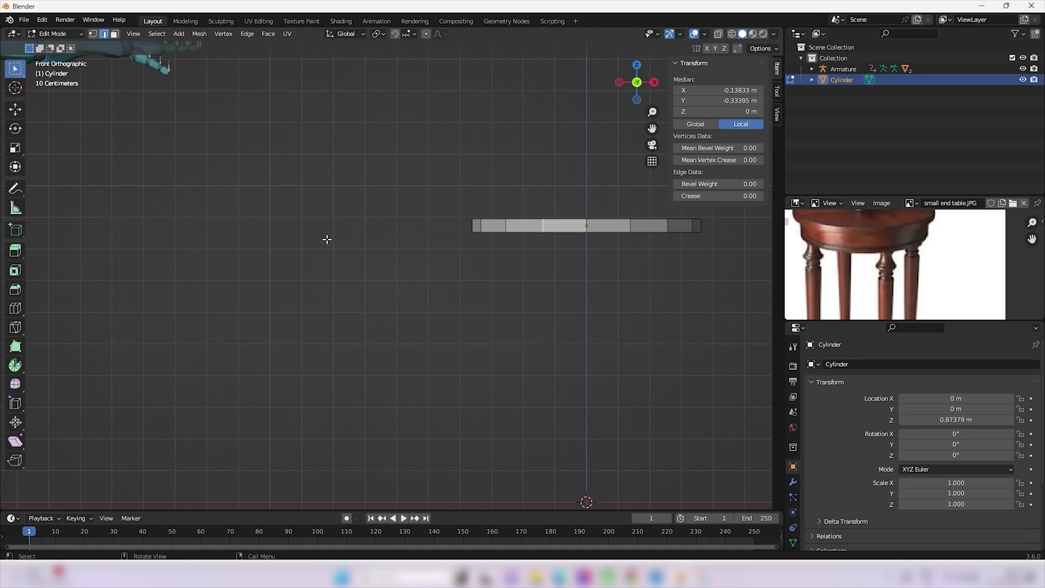
{"action": "scroll", "coordinate": [293, 218], "scroll_direction": "down", "scroll_amount": 3}
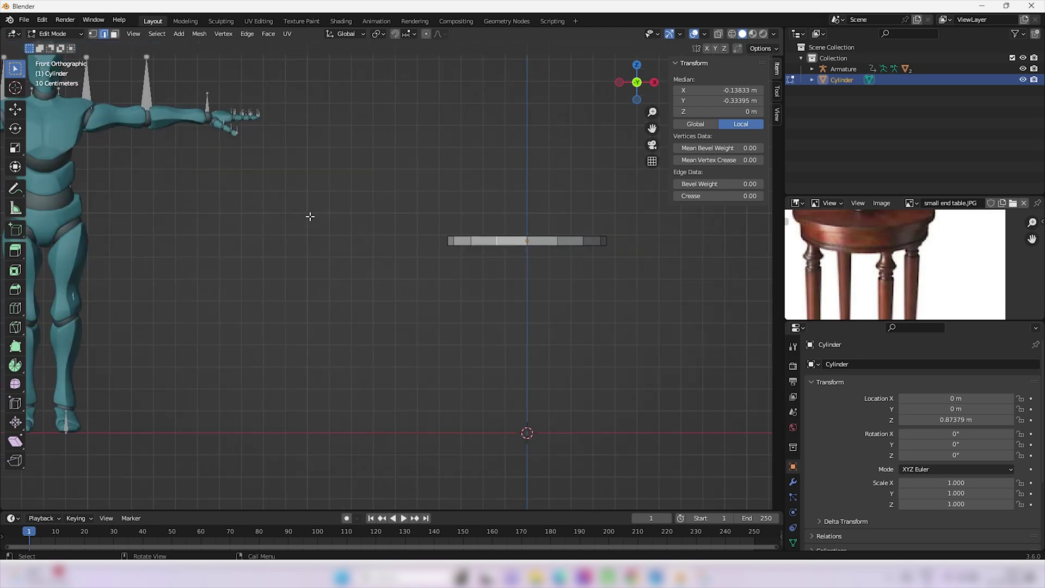
Switch to face selection and select a side face on the front of the disc's rim
{"action": "left_click", "coordinate": [115, 35]}
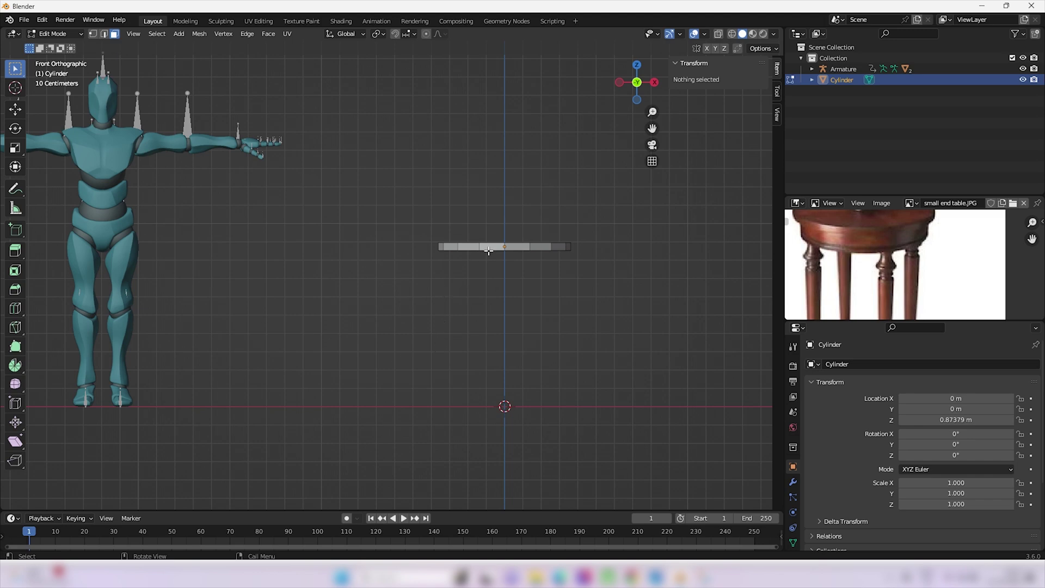
{"action": "left_click", "coordinate": [489, 247]}
{"action": "middle_click_drag", "start_coordinate": [501, 255], "coordinate": [508, 277]}
{"action": "scroll", "coordinate": [509, 277], "scroll_direction": "down", "scroll_amount": 2}
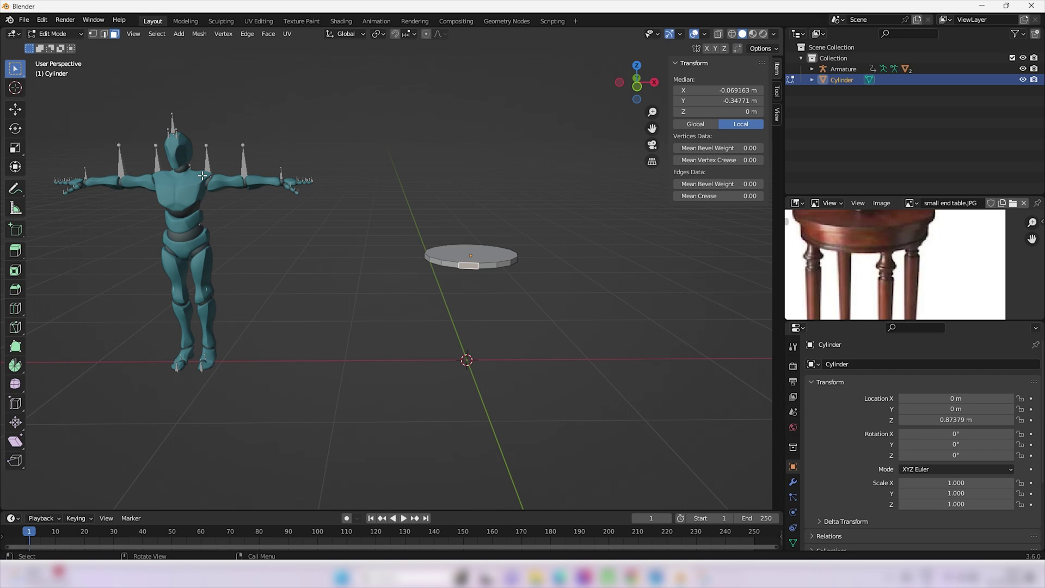
Cycle through the vertex, edge and face selection modes, ending in face selection, and enlarge the reference image
{"action": "key", "text": "1"}
{"action": "key", "text": "2"}
{"action": "key", "text": "3"}
{"action": "key", "text": "2"}
{"action": "key", "text": "3"}
{"action": "scroll", "coordinate": [827, 238], "scroll_direction": "up", "scroll_amount": 4}
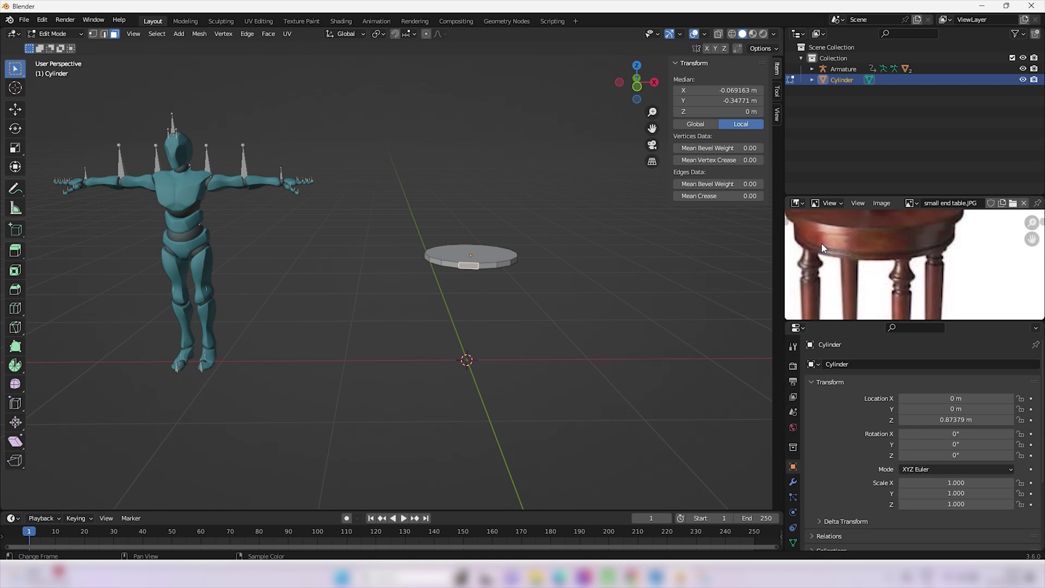
Select the disc's underside face and inset it by about 0.055 m
{"action": "middle_click_drag", "start_coordinate": [573, 281], "coordinate": [480, 217]}
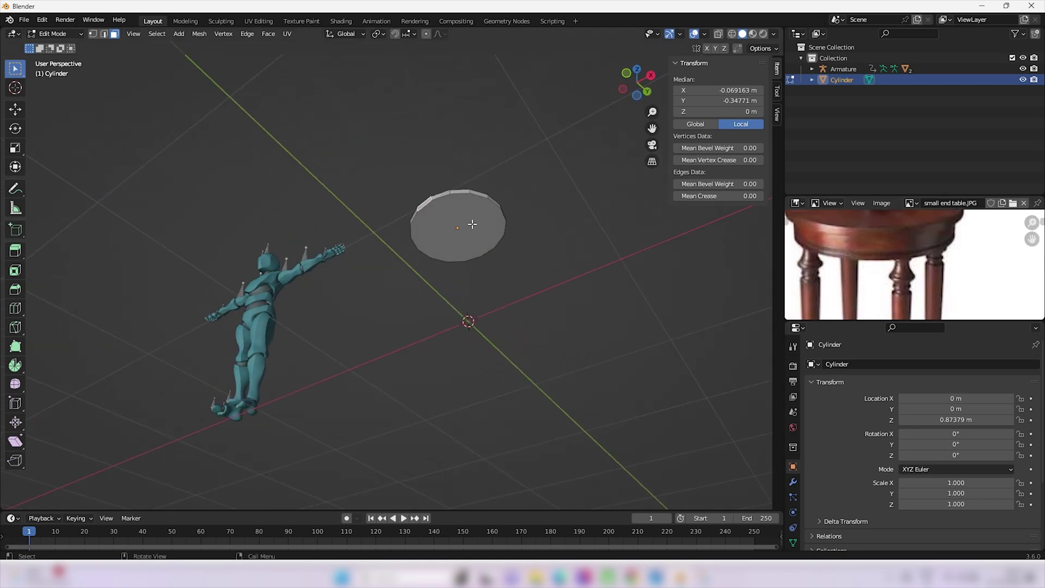
{"action": "left_click", "coordinate": [471, 224]}
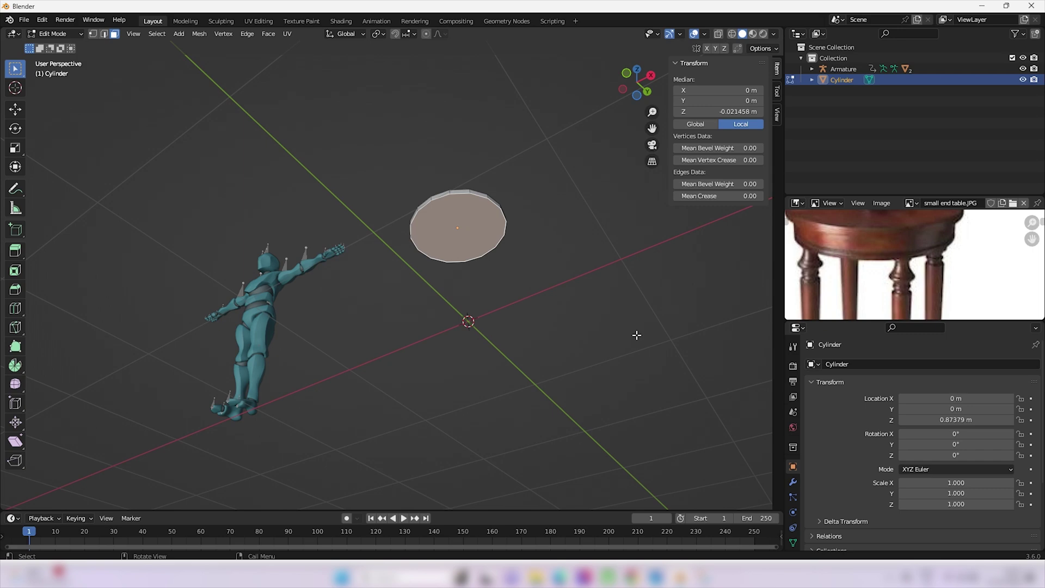
{"action": "key", "text": "i"}
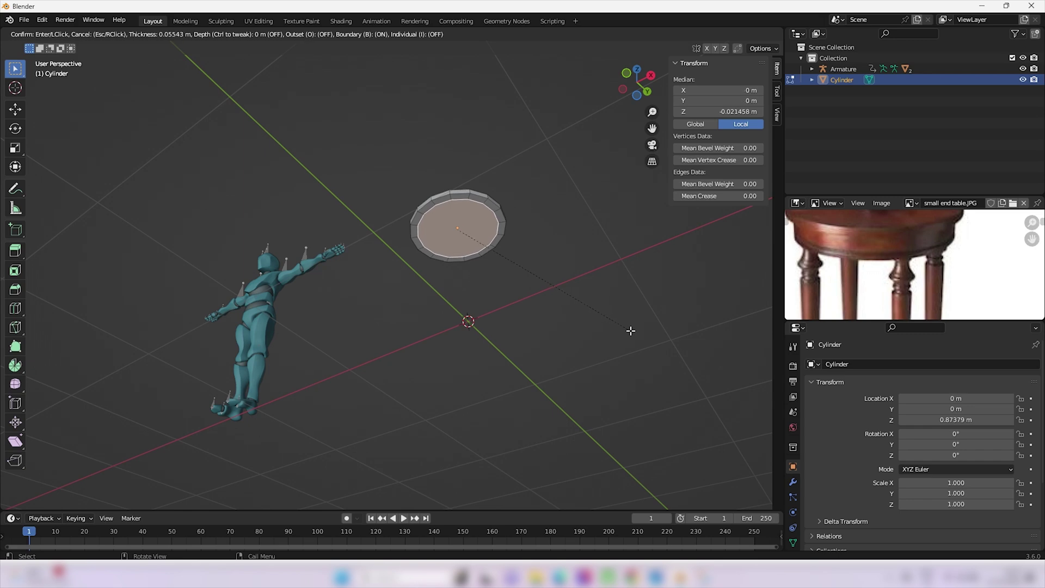
{"action": "left_click", "coordinate": [630, 330]}
{"action": "left_click_drag", "start_coordinate": [473, 260], "coordinate": [479, 276]}
{"action": "key", "text": "ctrl+z"}
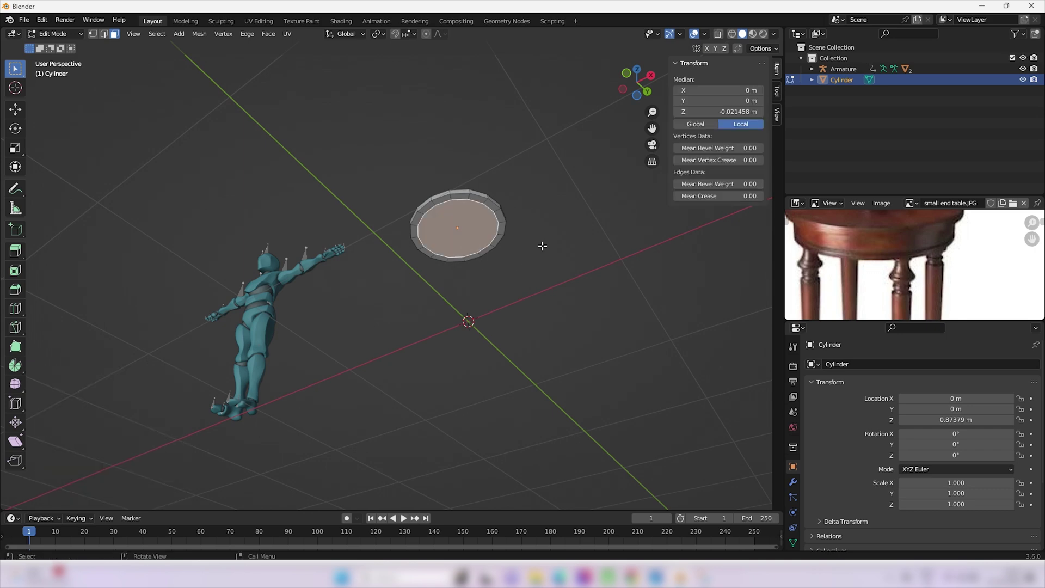
Extrude the inset underside face downward about 0.078 m and lower it about 0.017 m more along Z in front view
{"action": "mouse_move", "coordinate": [536, 274]}
{"action": "middle_mouse_down"}
{"action": "mouse_move", "coordinate": [539, 256]}
{"action": "mouse_move", "coordinate": [543, 279]}
{"action": "middle_mouse_up"}
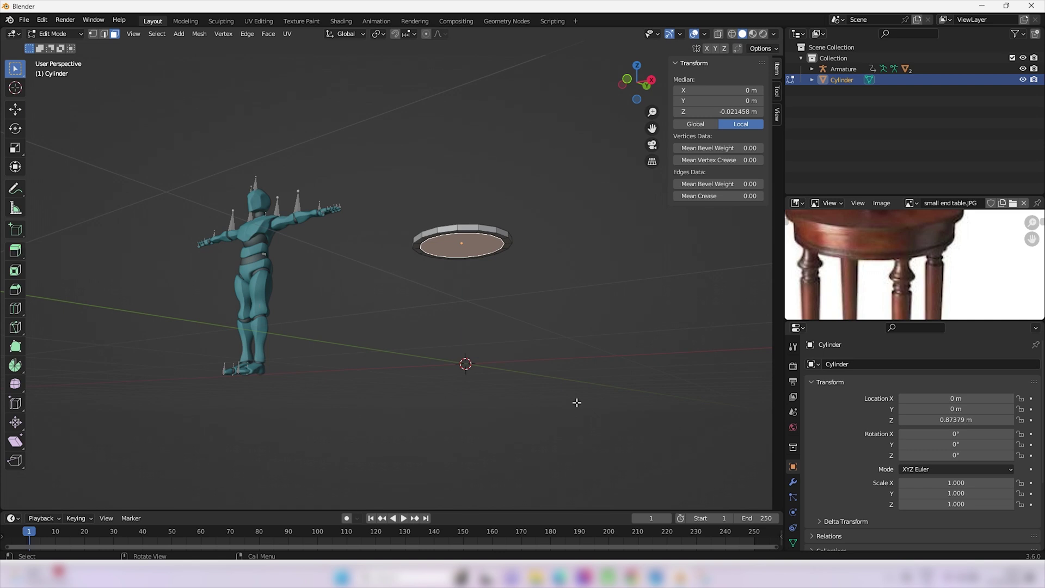
{"action": "key", "text": "e"}
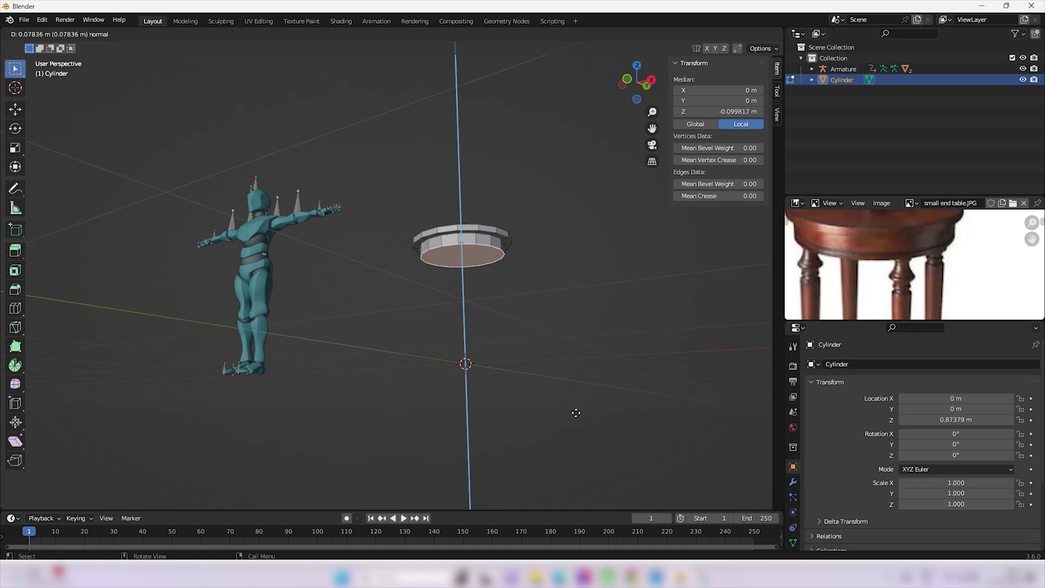
{"action": "left_click", "coordinate": [576, 413]}
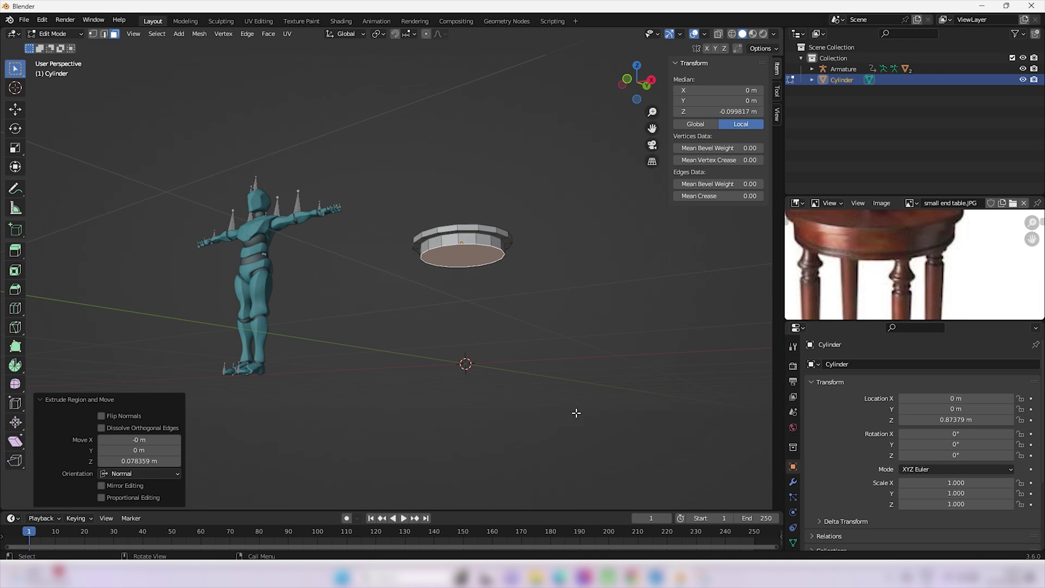
{"action": "key", "text": "KP_1"}
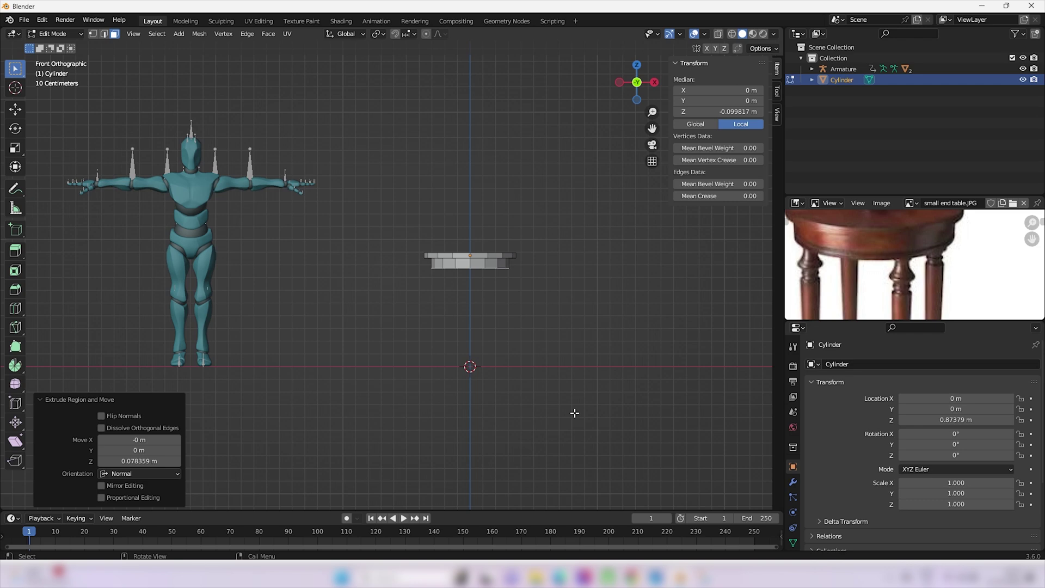
{"action": "key", "text": "g"}
{"action": "key", "text": "z"}
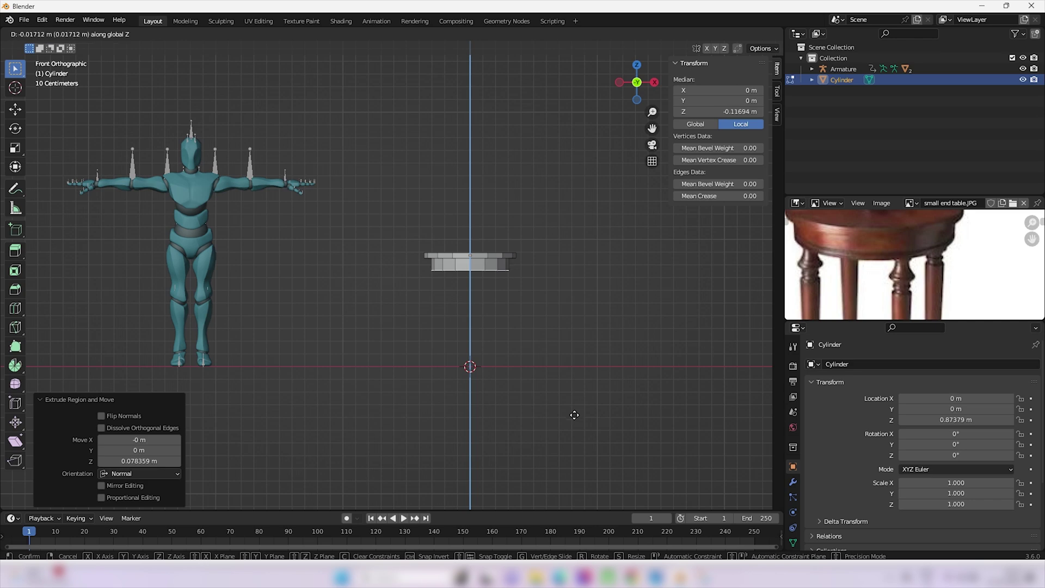
{"action": "left_click", "coordinate": [574, 415]}
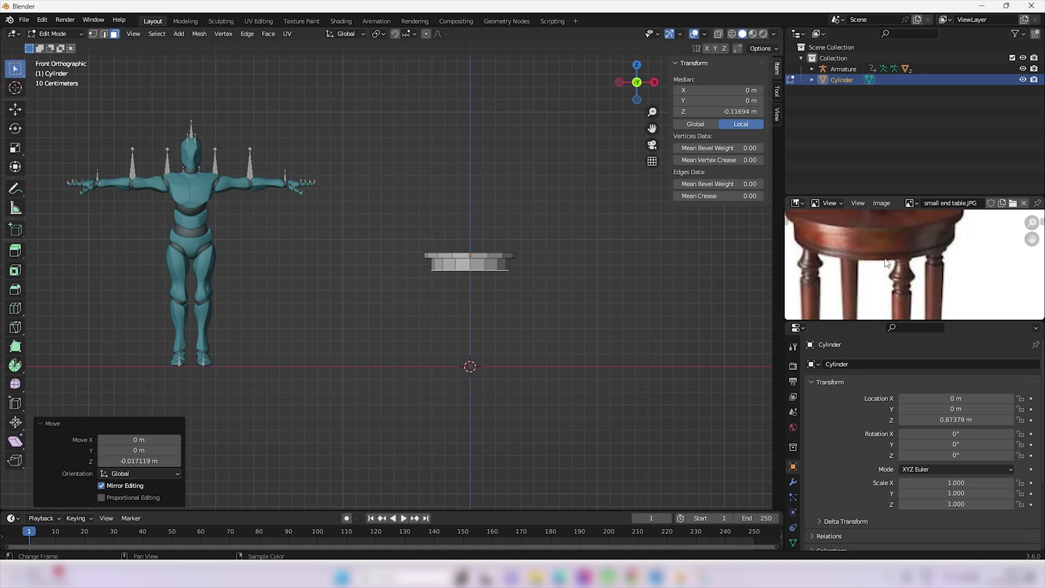
Extrude the bottom face down another 0.021 m or so and scale it up by about 1.097 to flare the lower rim
{"action": "middle_click_drag", "start_coordinate": [551, 325], "coordinate": [524, 306]}
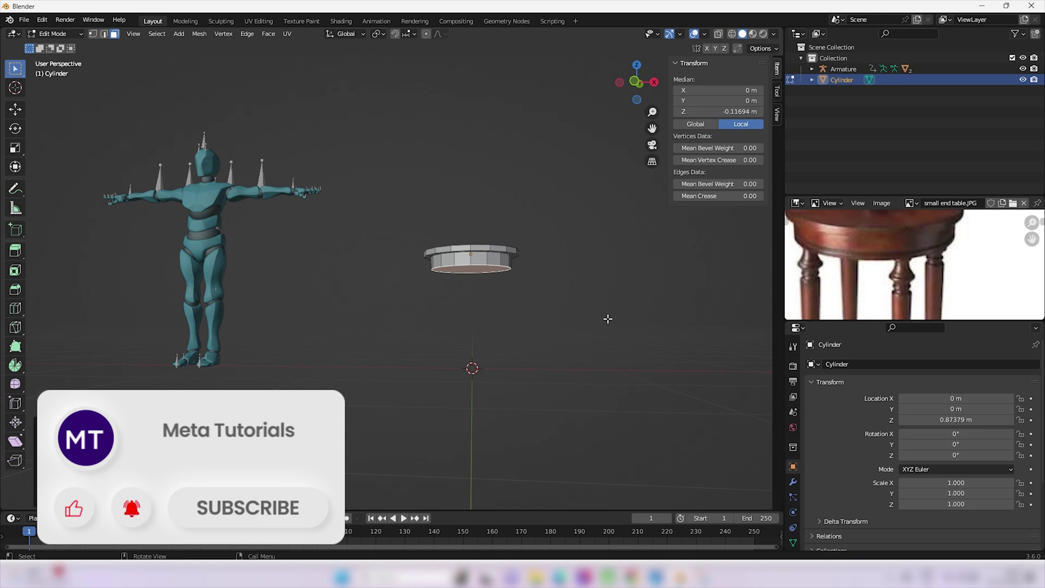
{"action": "key", "text": "g"}
{"action": "key", "text": "z"}
{"action": "key", "text": "z"}
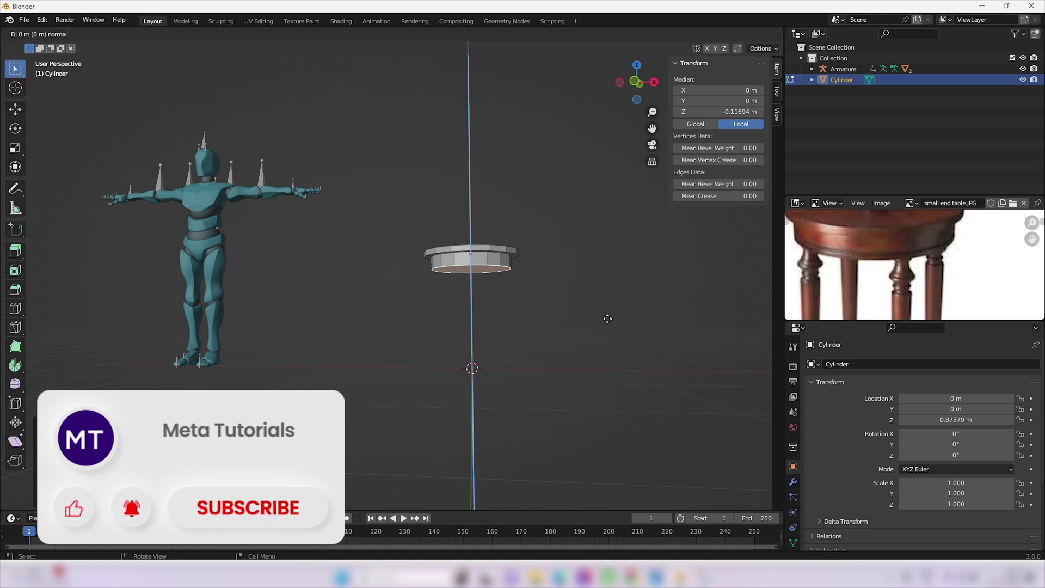
{"action": "left_click", "coordinate": [609, 321]}
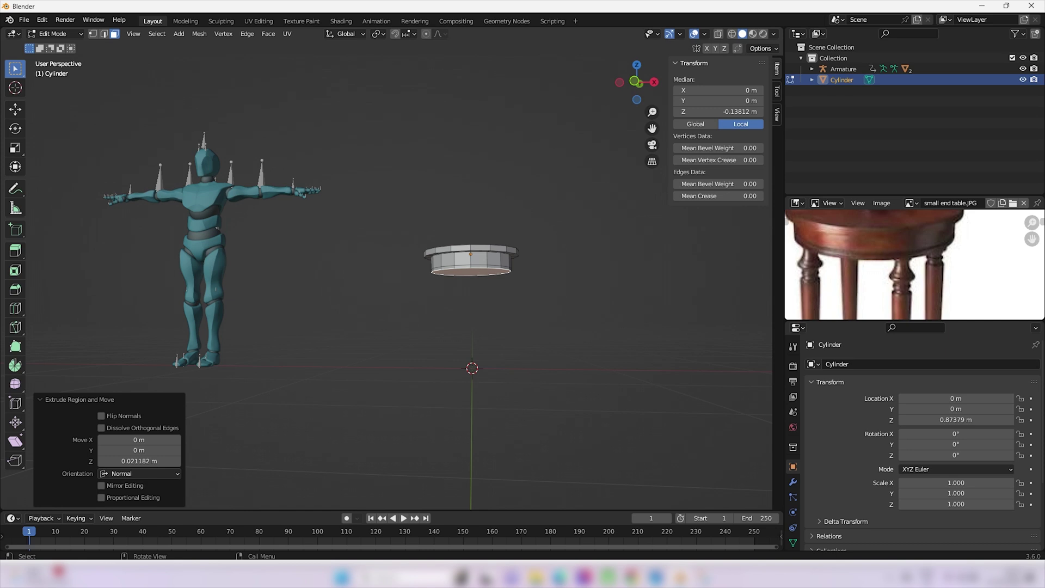
{"action": "key", "text": "s"}
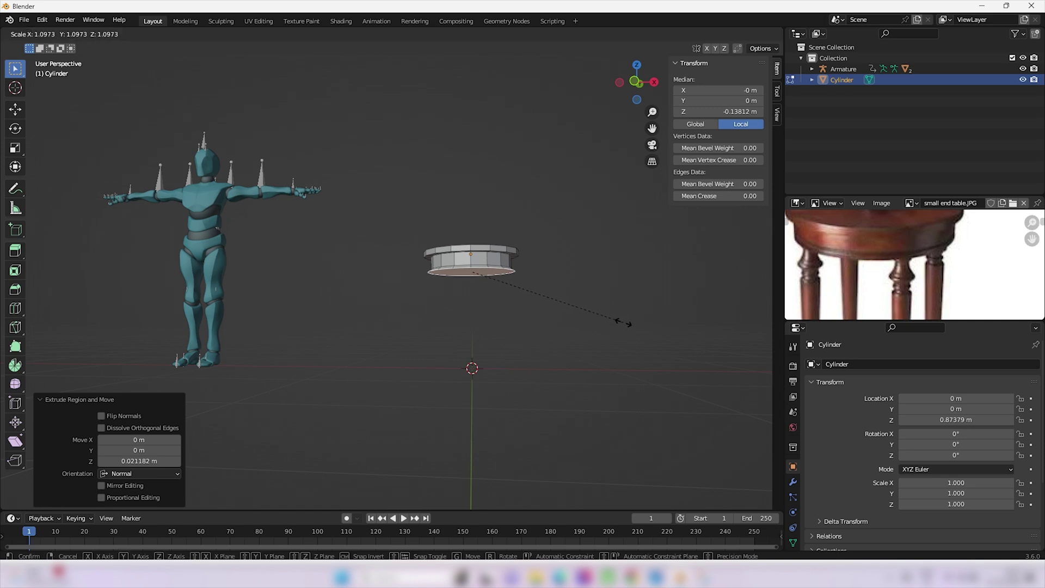
{"action": "left_click", "coordinate": [622, 322]}
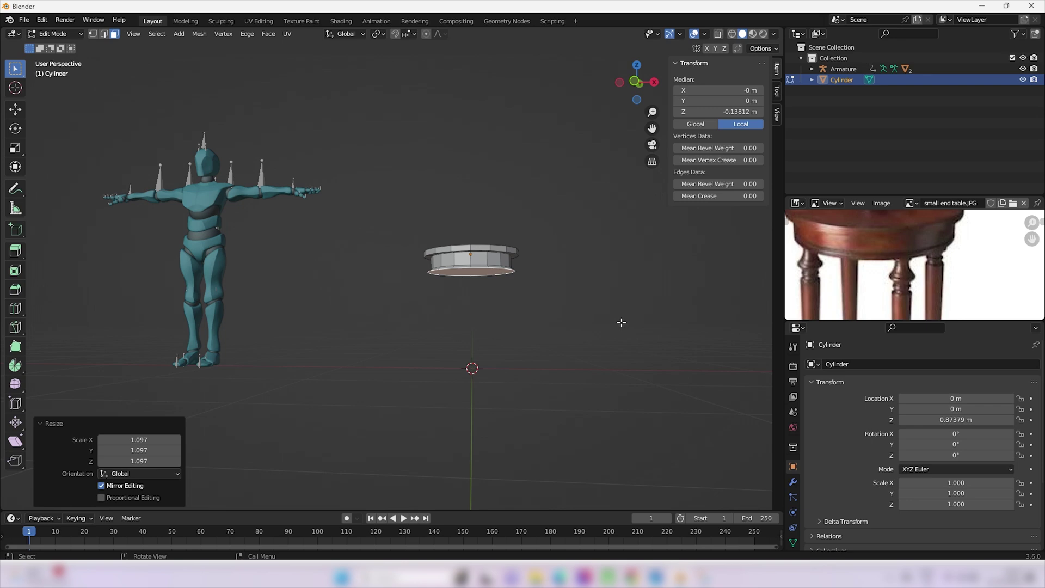
{"action": "key", "text": "g"}
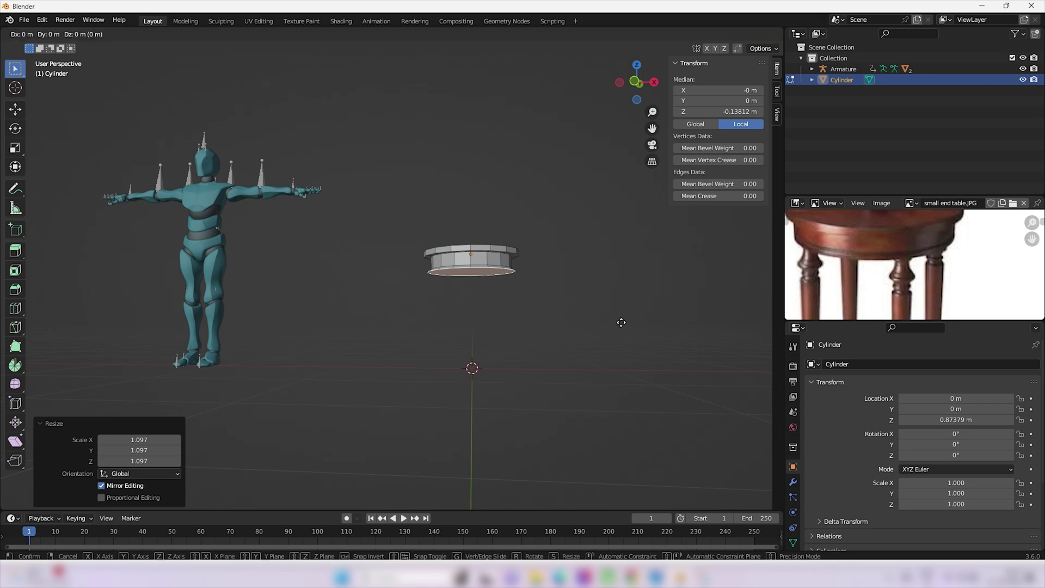
{"action": "key", "text": "z"}
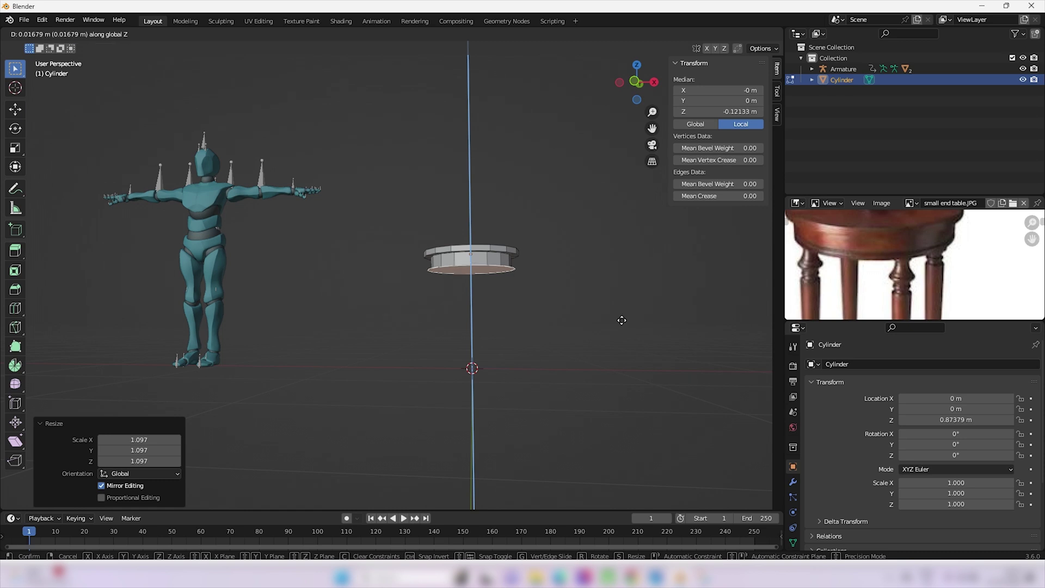
{"action": "type", "text": "1"}
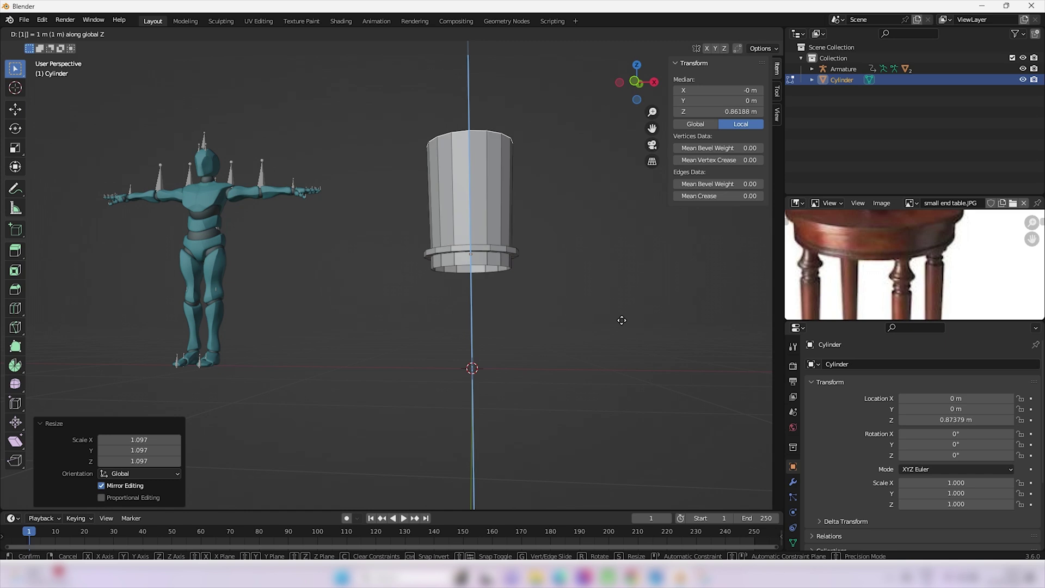
{"action": "key", "text": "Return"}
{"action": "key", "text": "ctrl+z"}
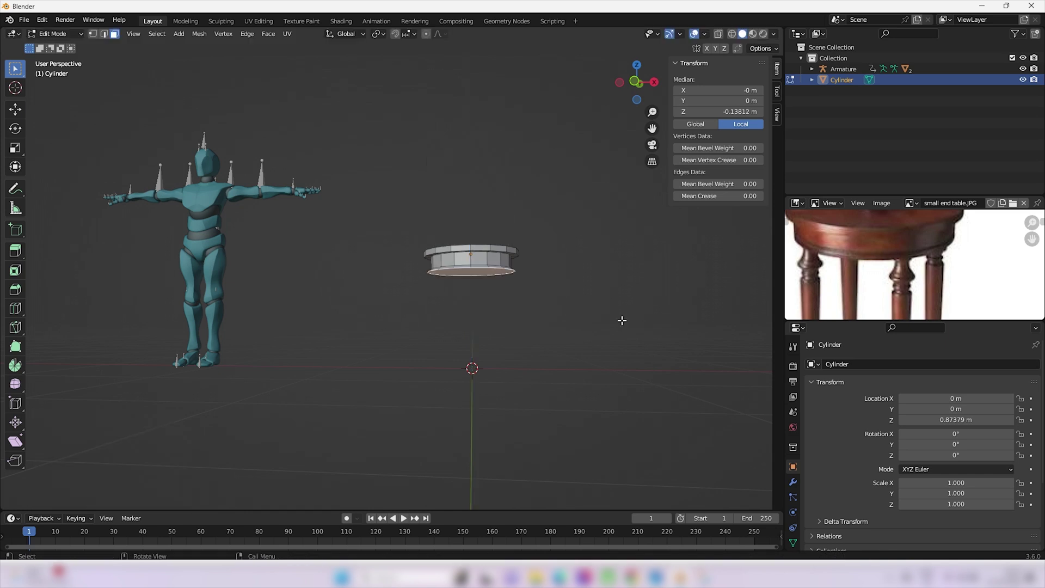
Raise the flared bottom face about 0.021 m along Z in front view and scale it by about 1.013
{"action": "key", "text": "KP_1"}
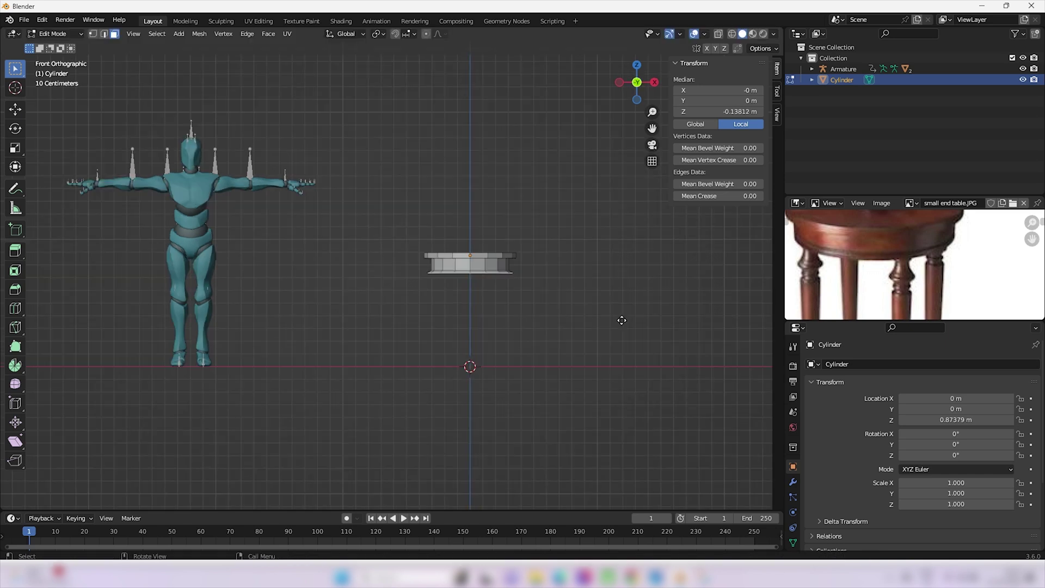
{"action": "key", "text": "g"}
{"action": "key", "text": "z"}
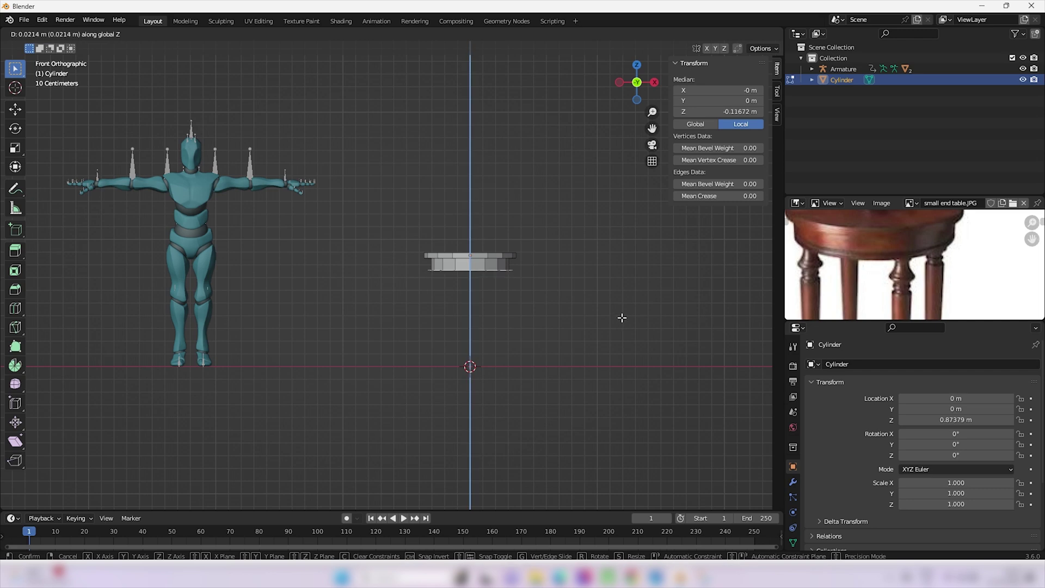
{"action": "left_click", "coordinate": [622, 317]}
{"action": "key", "text": "s"}
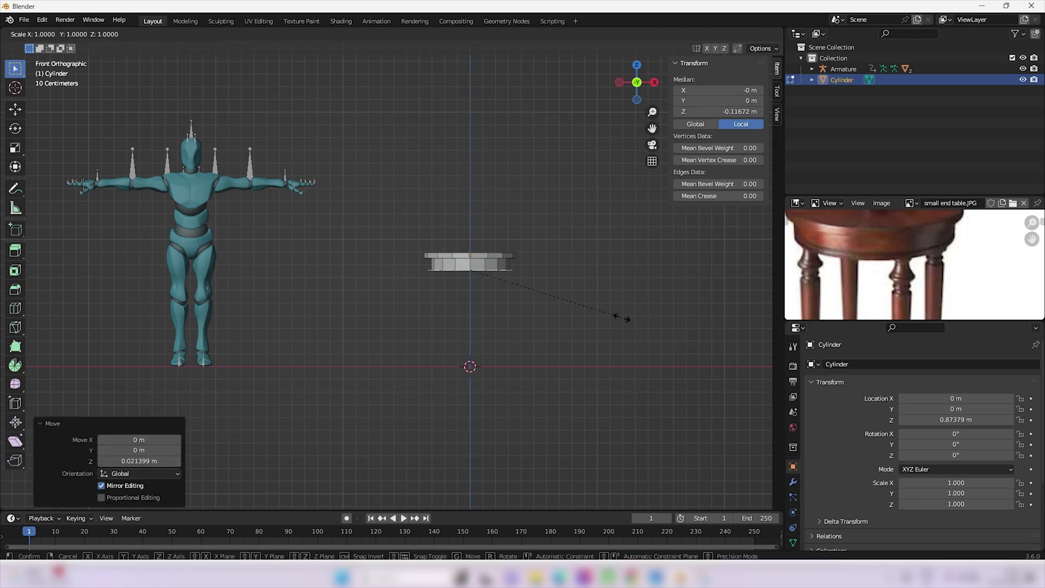
{"action": "left_click", "coordinate": [624, 318]}
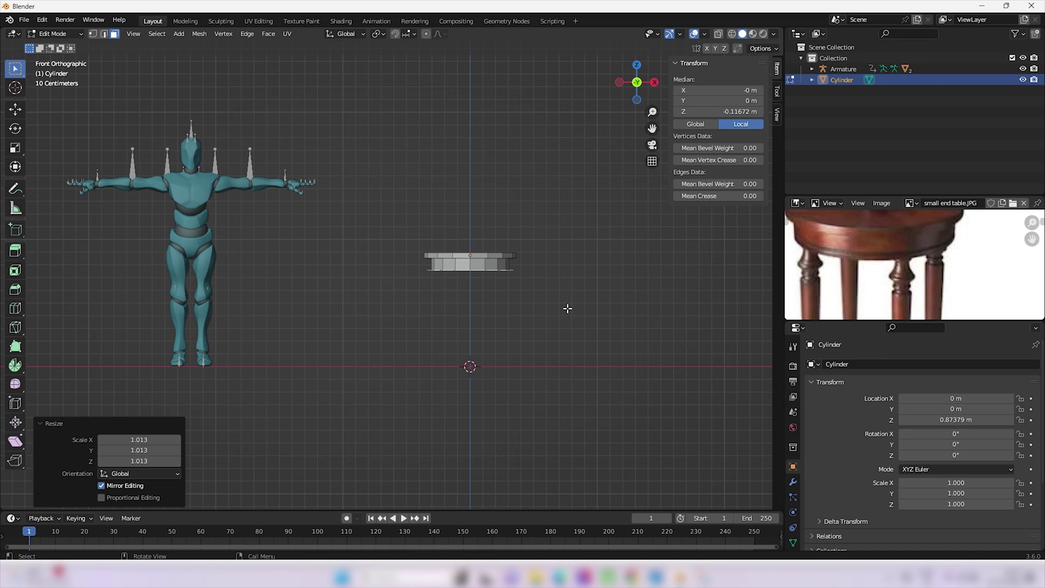
Extrude the flared bottom face down about 0.047 m and raise it about 0.015 m along Z to thin the lower band
{"action": "key", "text": "e"}
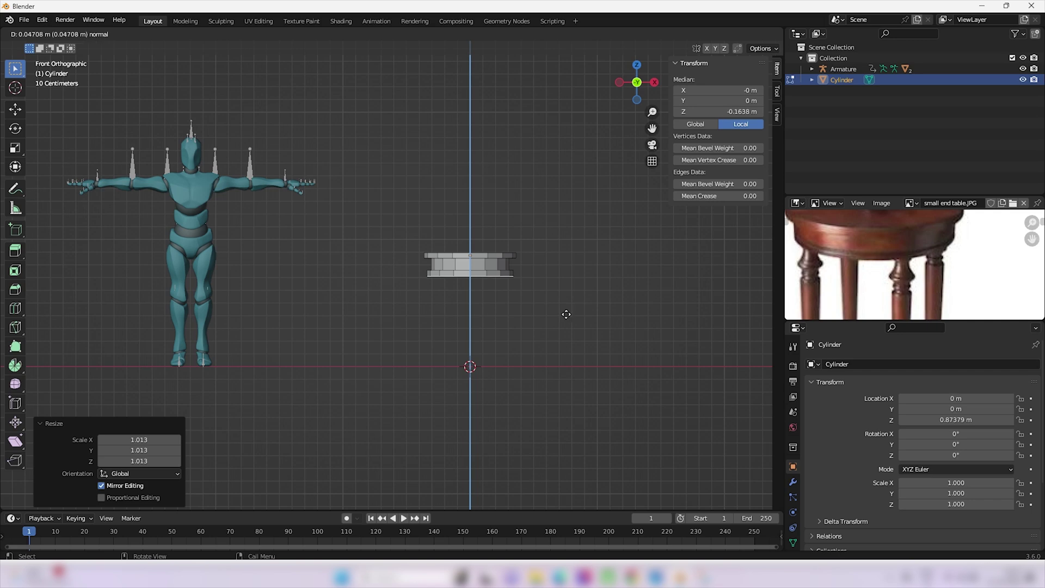
{"action": "left_click", "coordinate": [566, 314]}
{"action": "scroll", "coordinate": [566, 314], "scroll_direction": "up", "scroll_amount": 3}
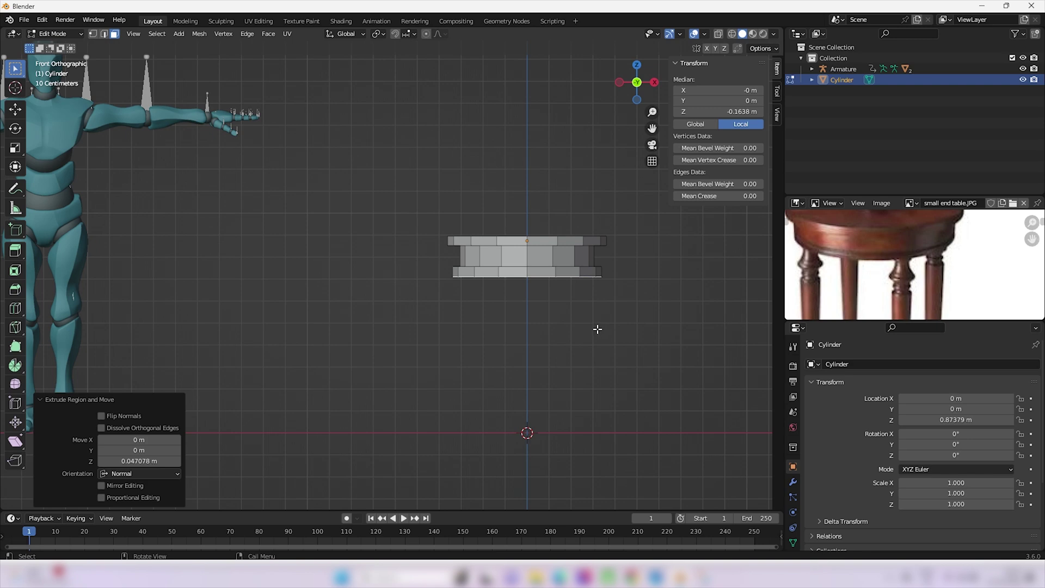
{"action": "key", "text": "g"}
{"action": "key", "text": "z"}
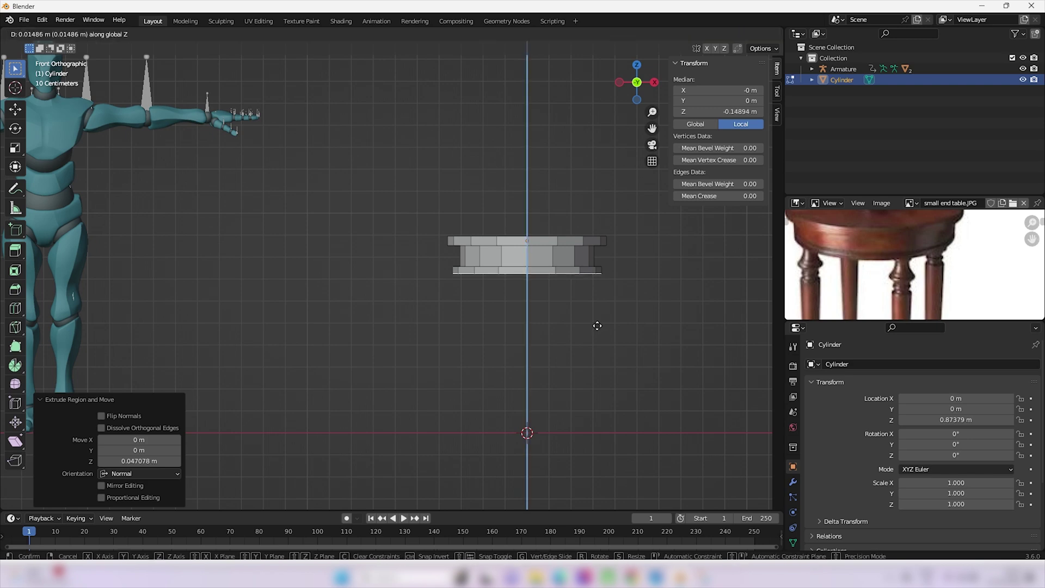
{"action": "left_click", "coordinate": [597, 326]}
Bring the table legs into view in the reference image, and in Object Mode add a 16-vertex cylinder scaled uniformly to about 0.029
{"action": "scroll", "coordinate": [846, 276], "scroll_direction": "down", "scroll_amount": 3}
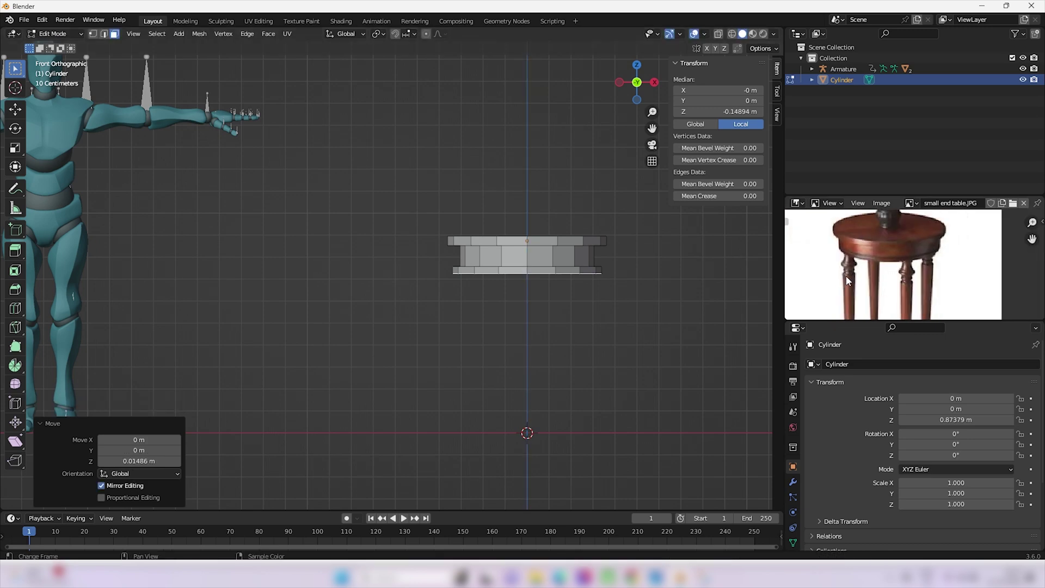
{"action": "mouse_move", "coordinate": [905, 271]}
{"action": "middle_mouse_down"}
{"action": "mouse_move", "coordinate": [887, 228]}
{"action": "mouse_move", "coordinate": [894, 254]}
{"action": "middle_mouse_up"}
{"action": "scroll", "coordinate": [896, 257], "scroll_direction": "down", "scroll_amount": 3}
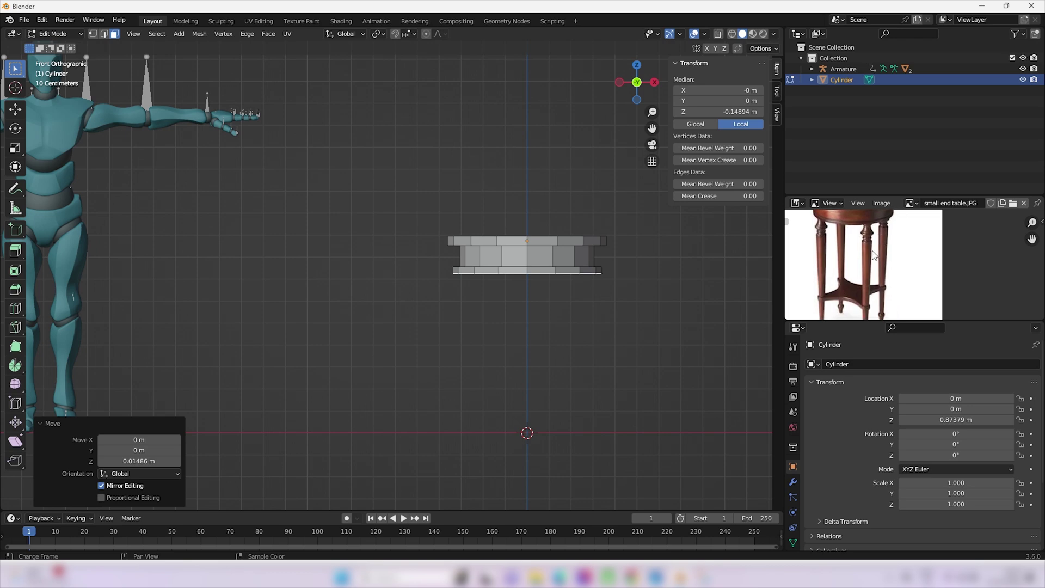
{"action": "middle_click_drag", "start_coordinate": [875, 303], "coordinate": [858, 277]}
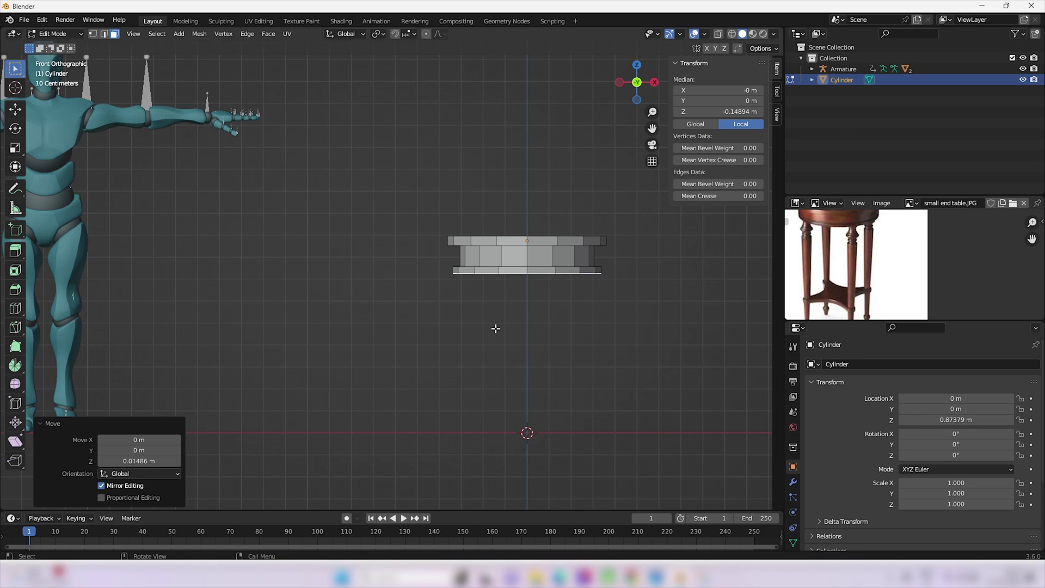
{"action": "key", "text": "Tab"}
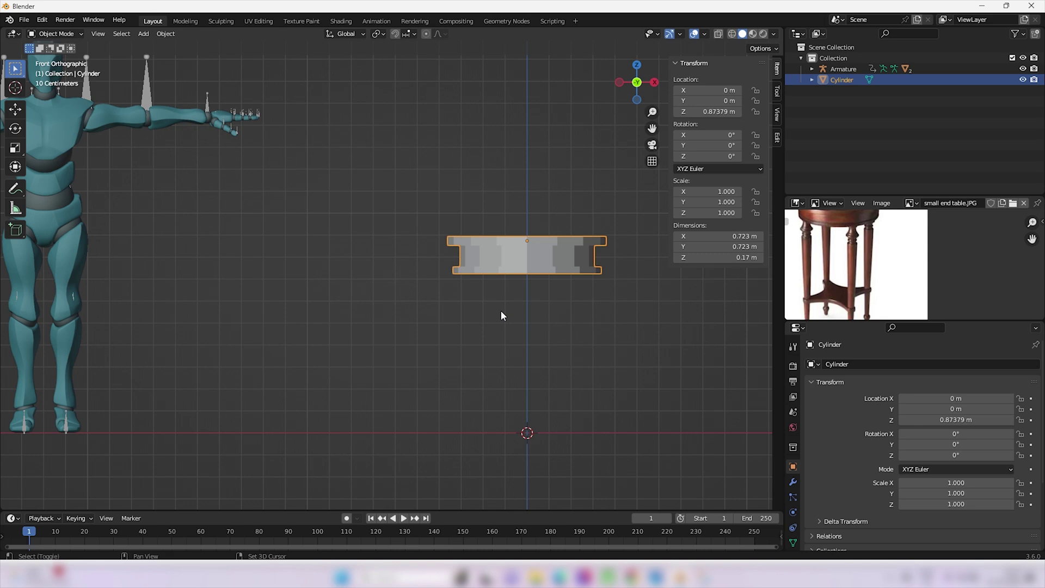
{"action": "key", "text": "shift+a"}
{"action": "mouse_move", "coordinate": [500, 311]}
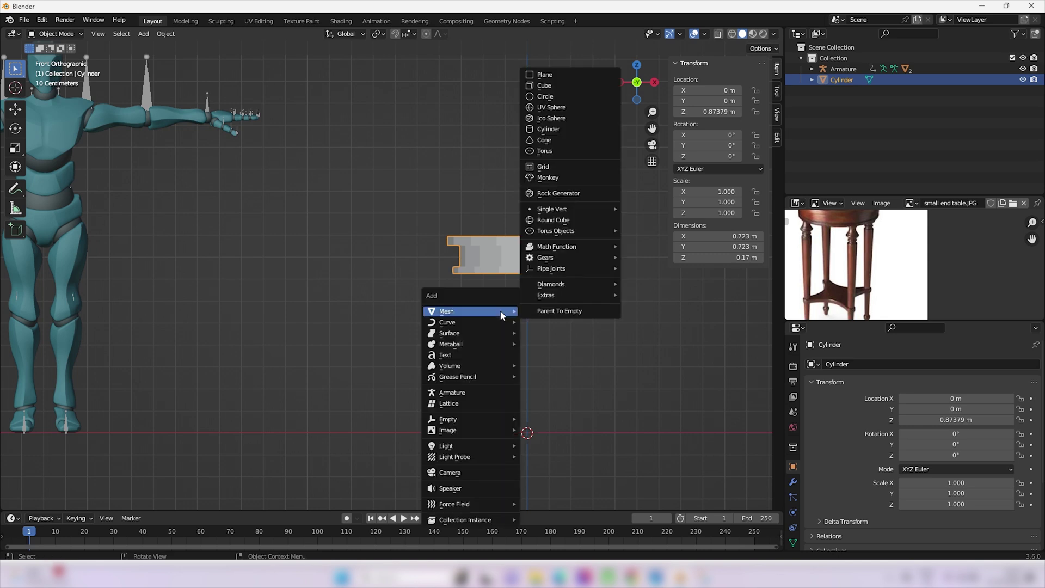
{"action": "left_click", "coordinate": [570, 130]}
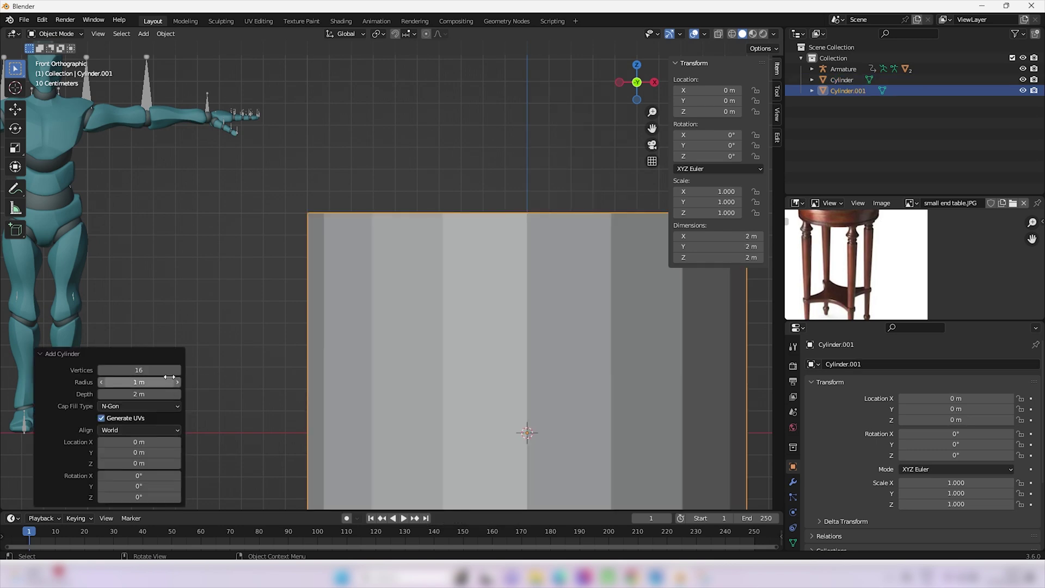
{"action": "scroll", "coordinate": [387, 363], "scroll_direction": "down", "scroll_amount": 4}
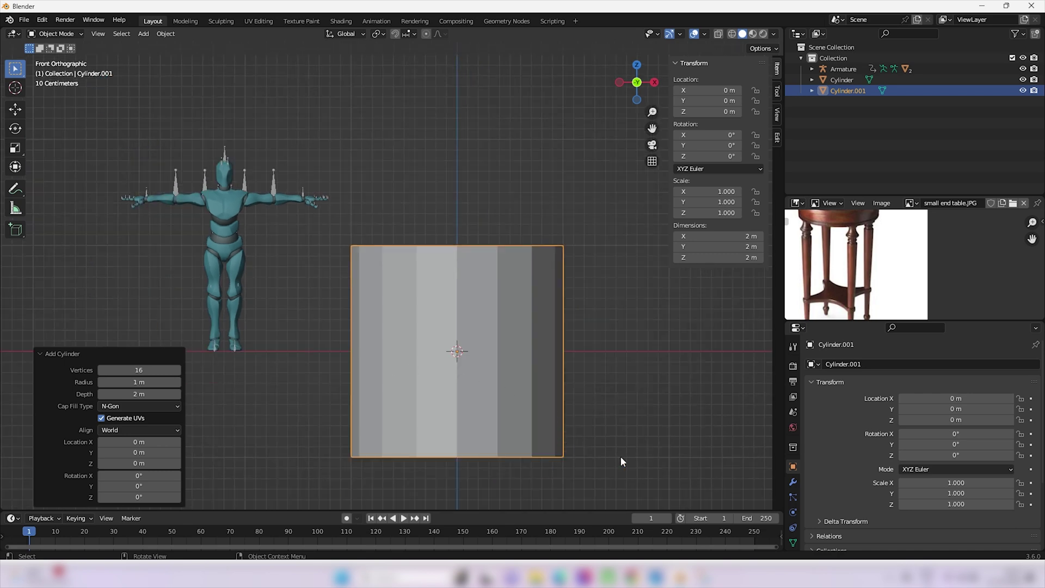
{"action": "key", "text": "s"}
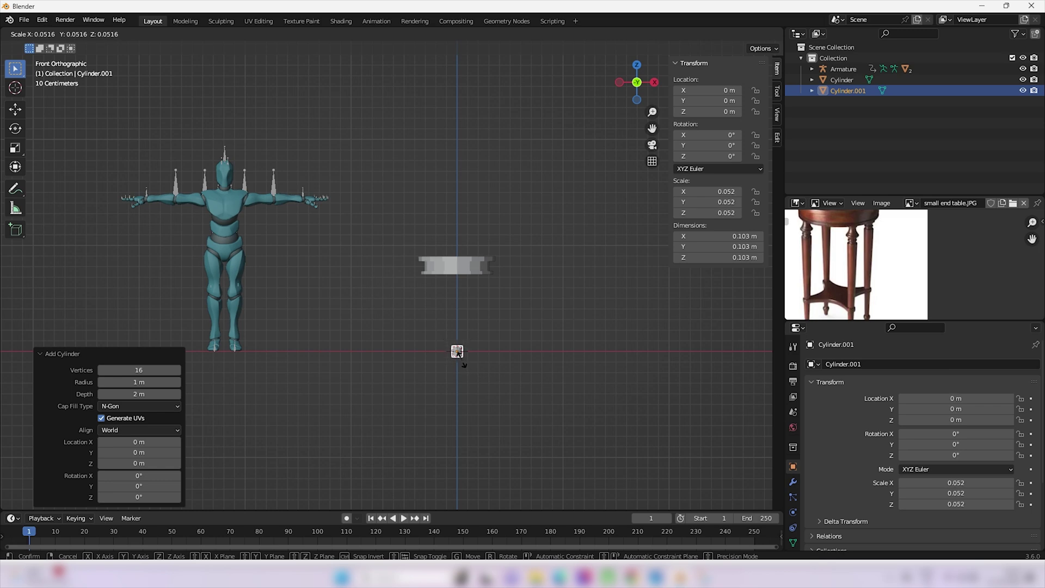
{"action": "left_click", "coordinate": [457, 351]}
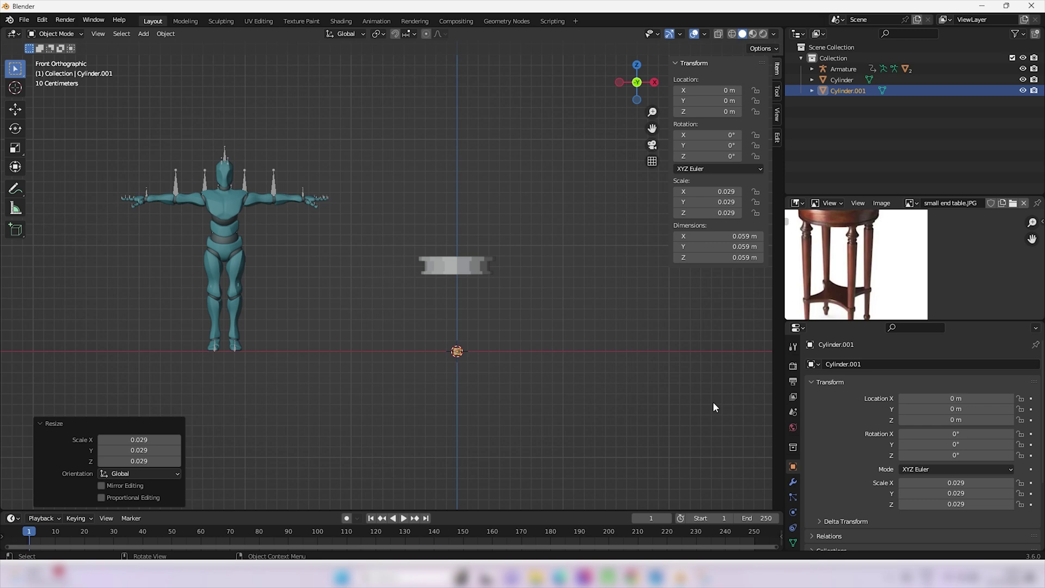
Scale the small leg cylinder uniformly by about 0.904
{"action": "key", "text": "KP_Decimal"}
{"action": "scroll", "coordinate": [618, 389], "scroll_direction": "down", "scroll_amount": 10}
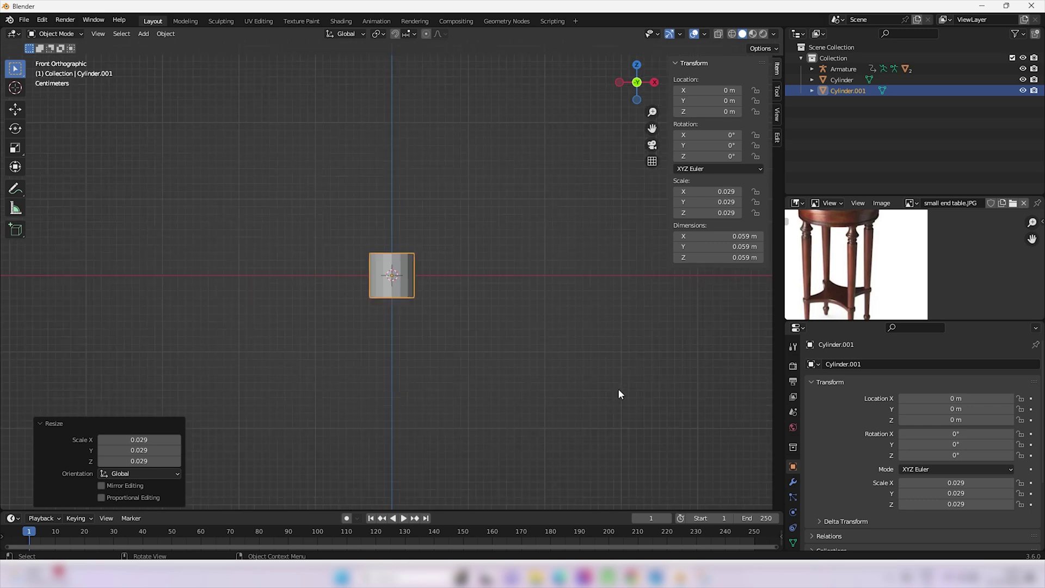
{"action": "scroll", "coordinate": [619, 390], "scroll_direction": "down", "scroll_amount": 4}
{"action": "key", "text": "s"}
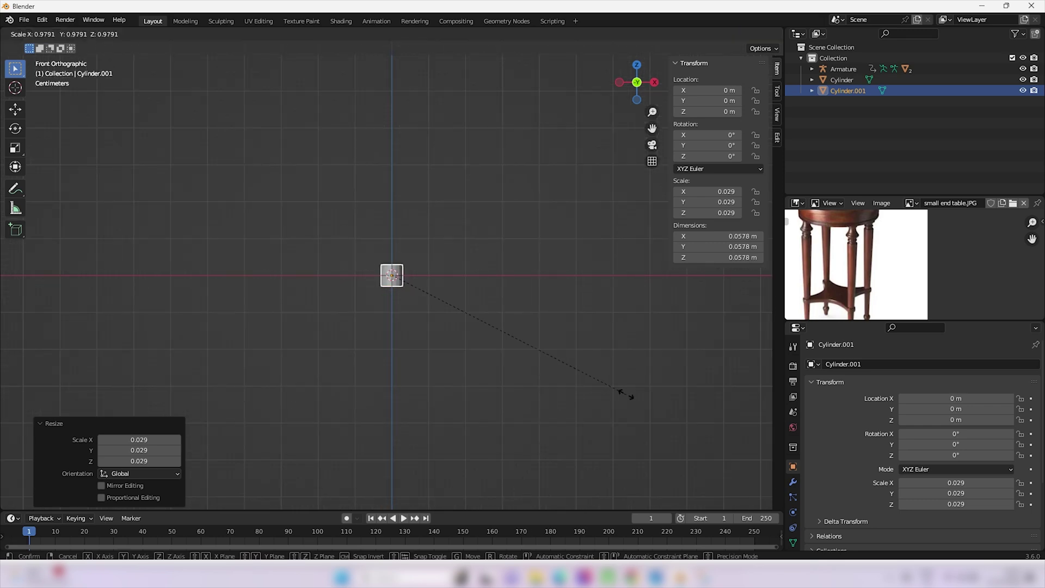
{"action": "left_click", "coordinate": [609, 384]}
Raise the leg cylinder about 0.697 m along Z so it sits just under the tabletop
{"action": "scroll", "coordinate": [533, 293], "scroll_direction": "down", "scroll_amount": 3}
{"action": "middle_click_drag", "start_coordinate": [537, 307], "coordinate": [536, 310], "text": "ctrl"}
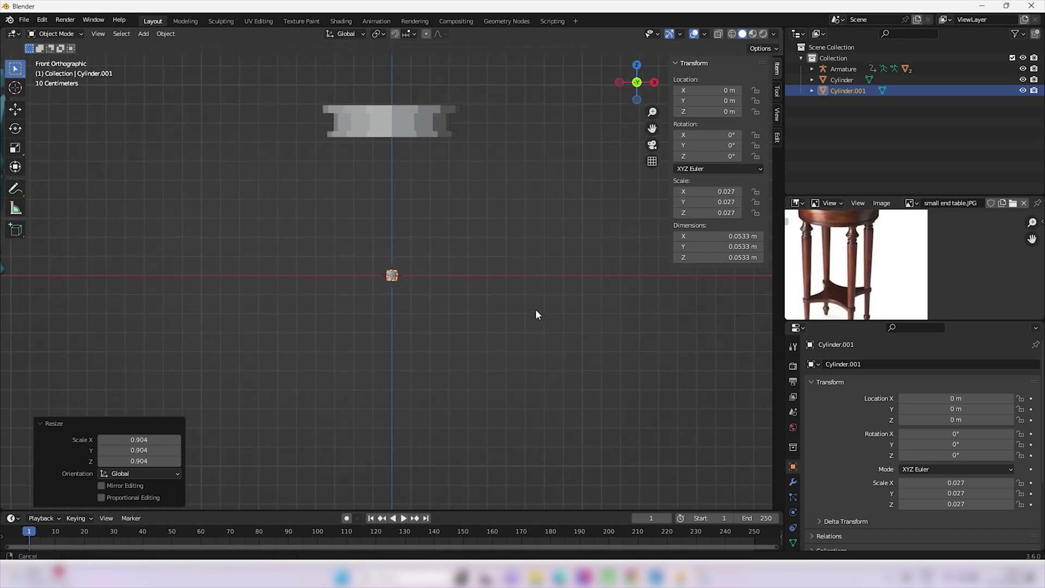
{"action": "key", "text": "g"}
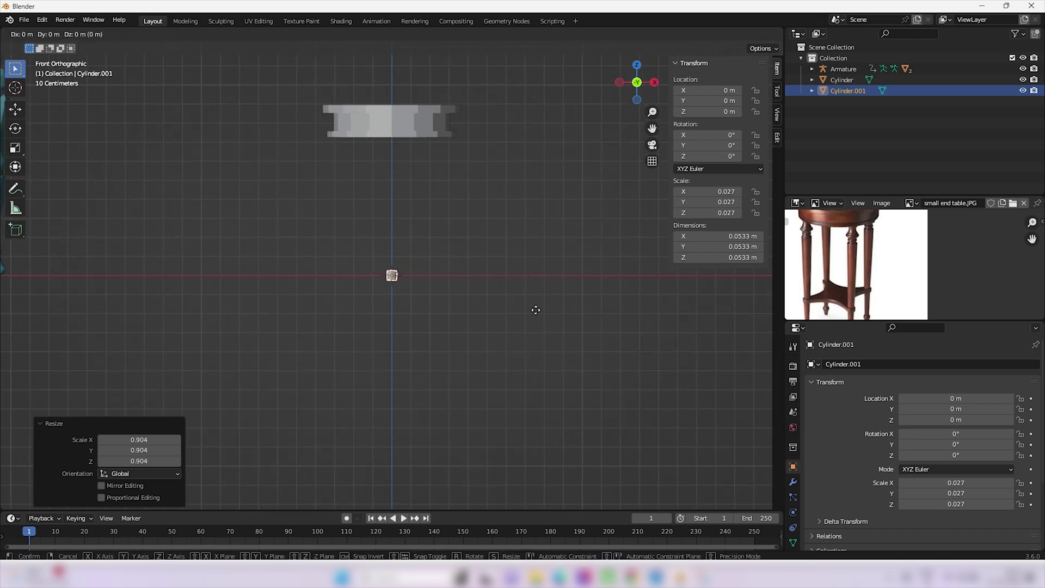
{"action": "key", "text": "z"}
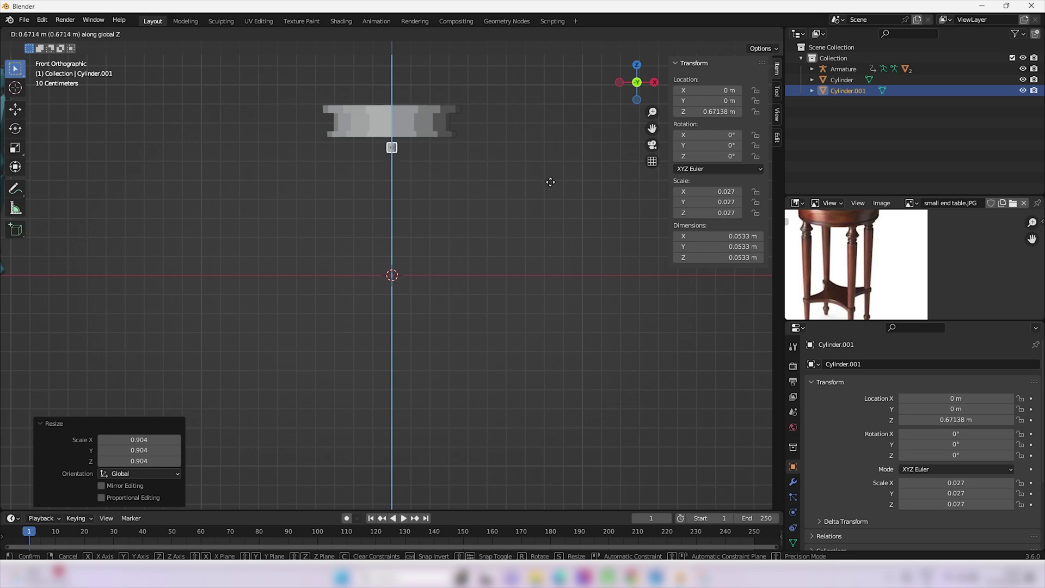
{"action": "left_click", "coordinate": [551, 177]}
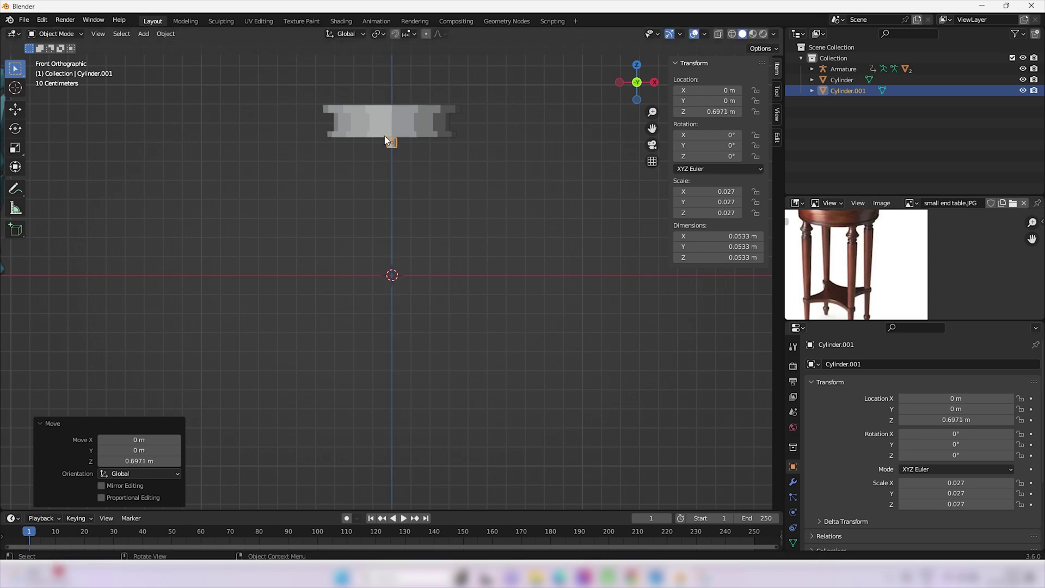
Scale the leg cylinder uniformly by about 0.756 and raise it about 0.008 m along Z against the tabletop's underside
{"action": "scroll", "coordinate": [384, 138], "scroll_direction": "up", "scroll_amount": 2}
{"action": "middle_click_drag", "start_coordinate": [457, 156], "coordinate": [525, 320], "text": "shift"}
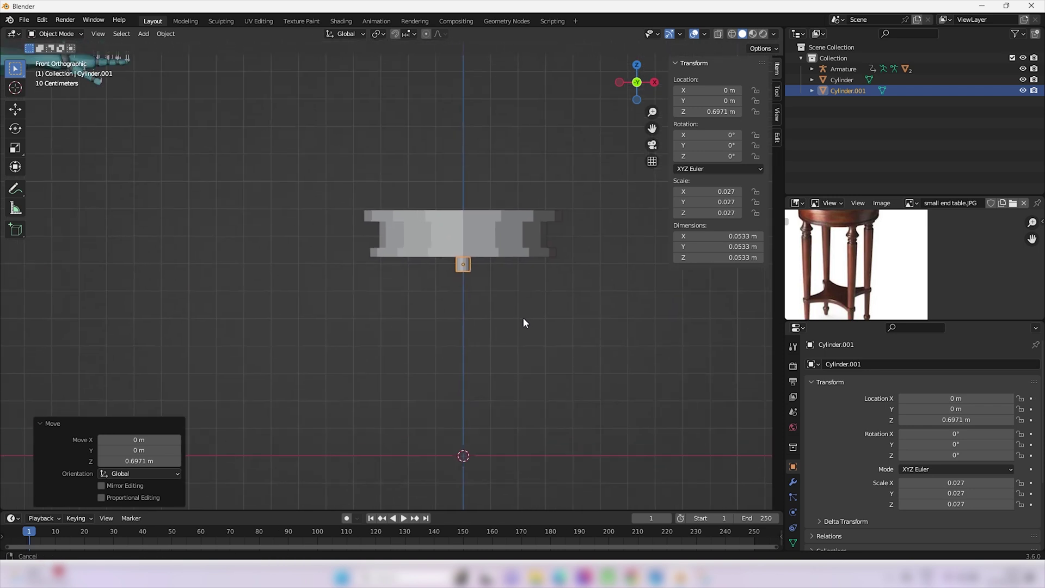
{"action": "key", "text": "s"}
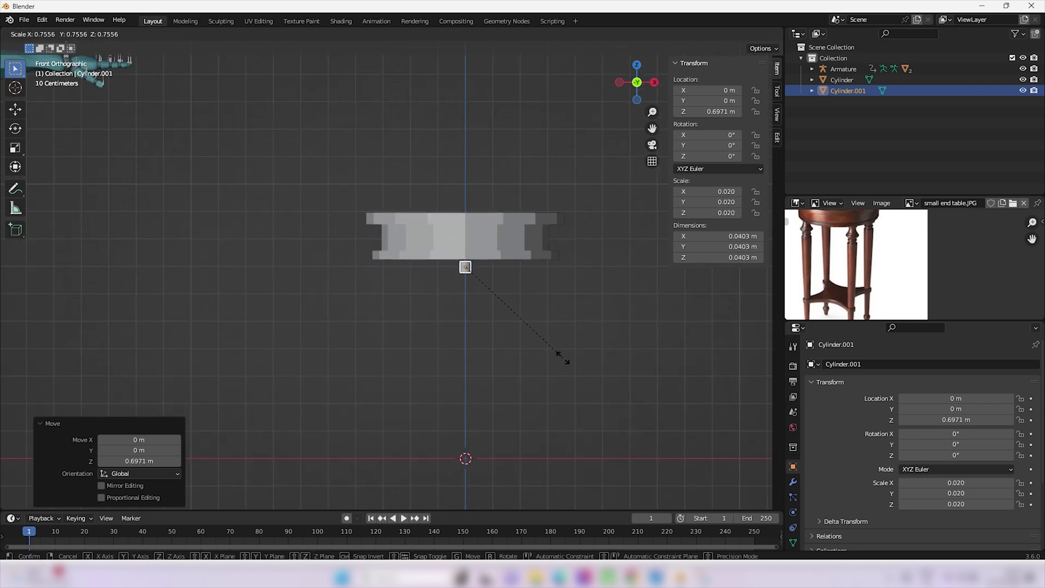
{"action": "left_click", "coordinate": [560, 356]}
{"action": "key", "text": "g"}
{"action": "key", "text": "z"}
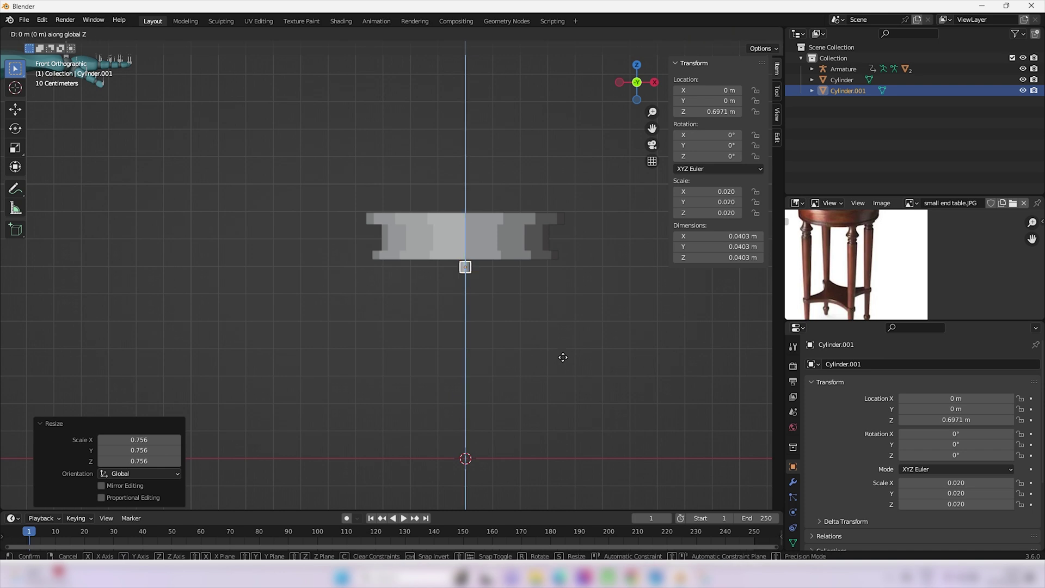
{"action": "left_click", "coordinate": [562, 356]}
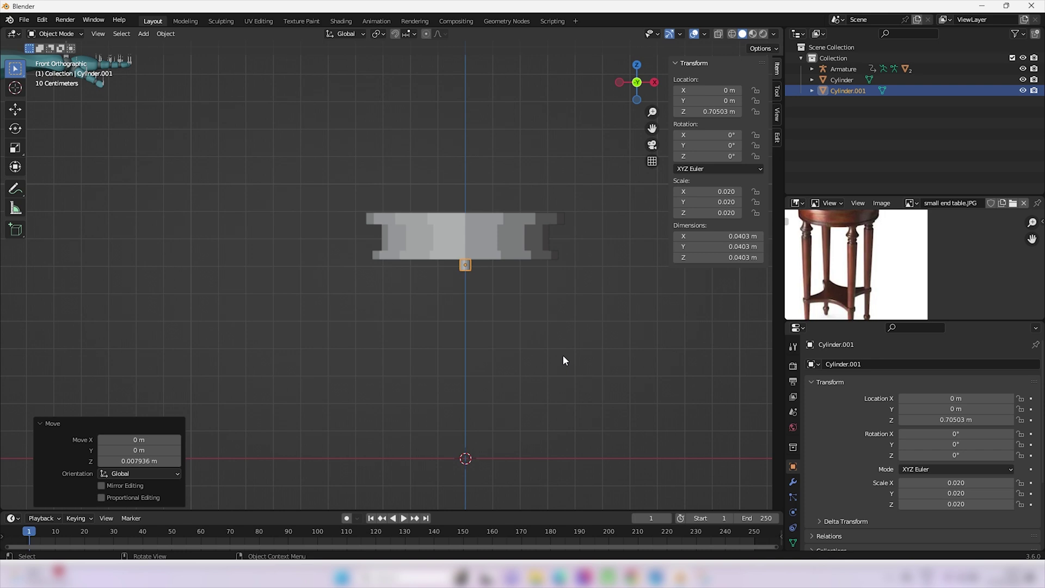
In top view, move the leg cylinder about -0.31 m along Y toward the tabletop's front edge
{"action": "key", "text": "KP_7"}
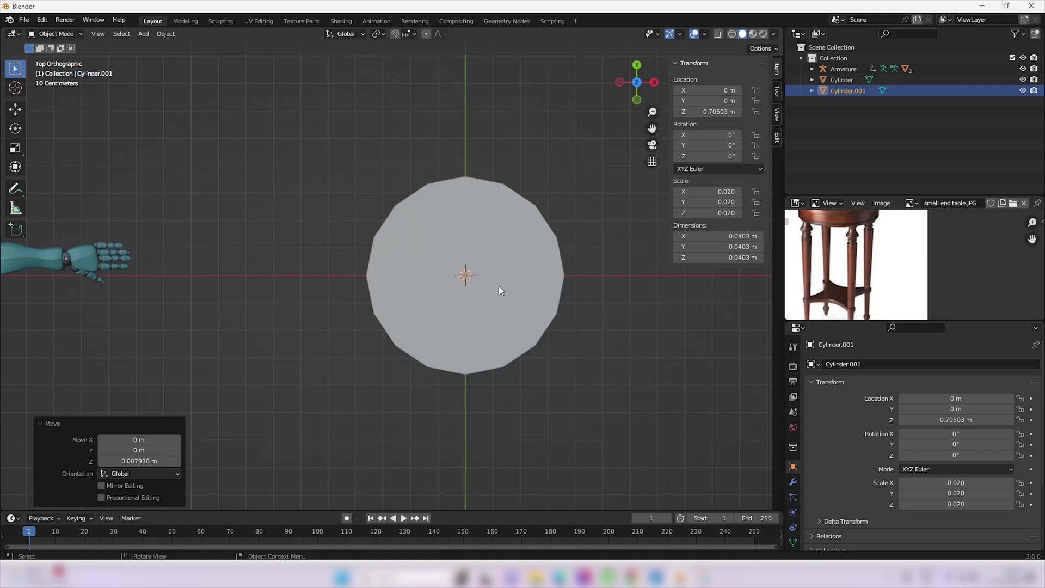
{"action": "key", "text": "g"}
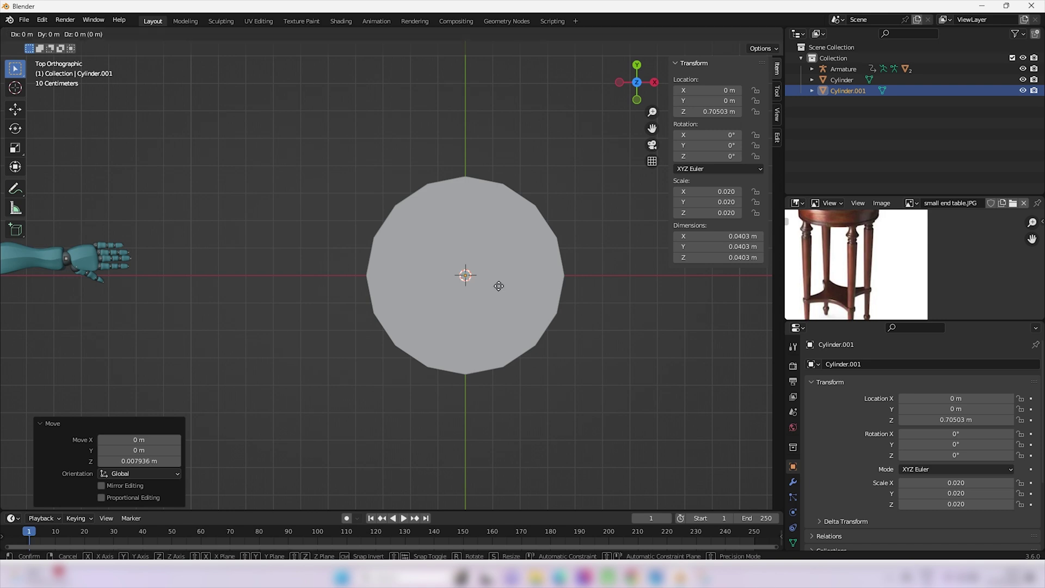
{"action": "key", "text": "y"}
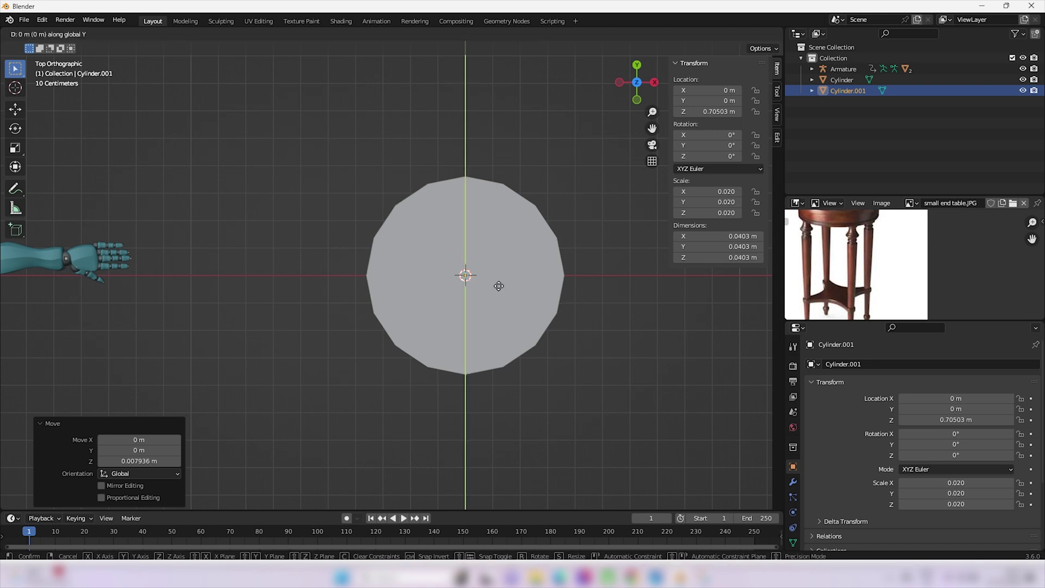
{"action": "left_click", "coordinate": [499, 371]}
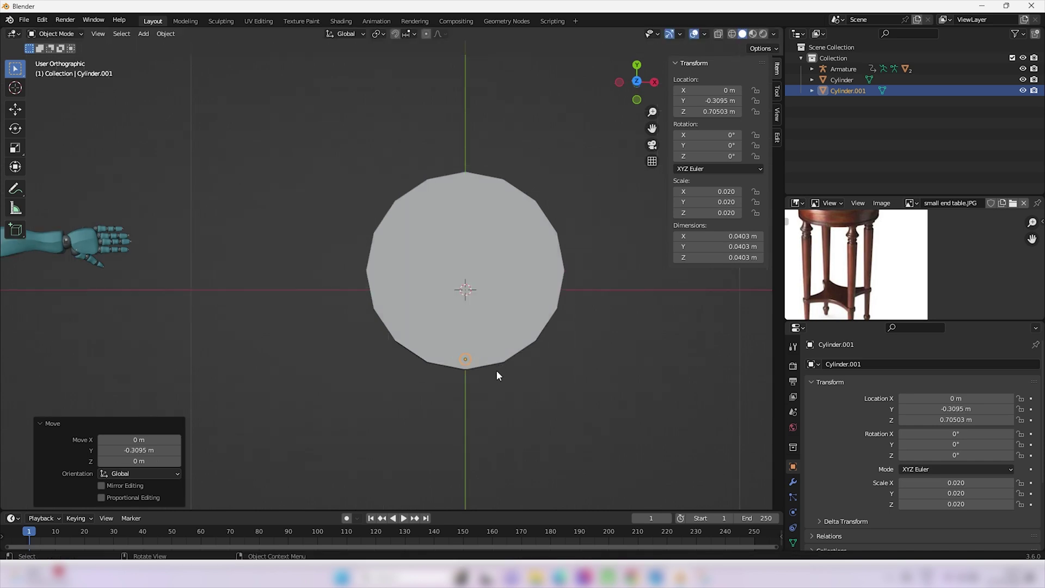
In right view, shift the leg cylinder about 0.034 m back along Y to sit inside the lower rim
{"action": "key", "text": "KP_1"}
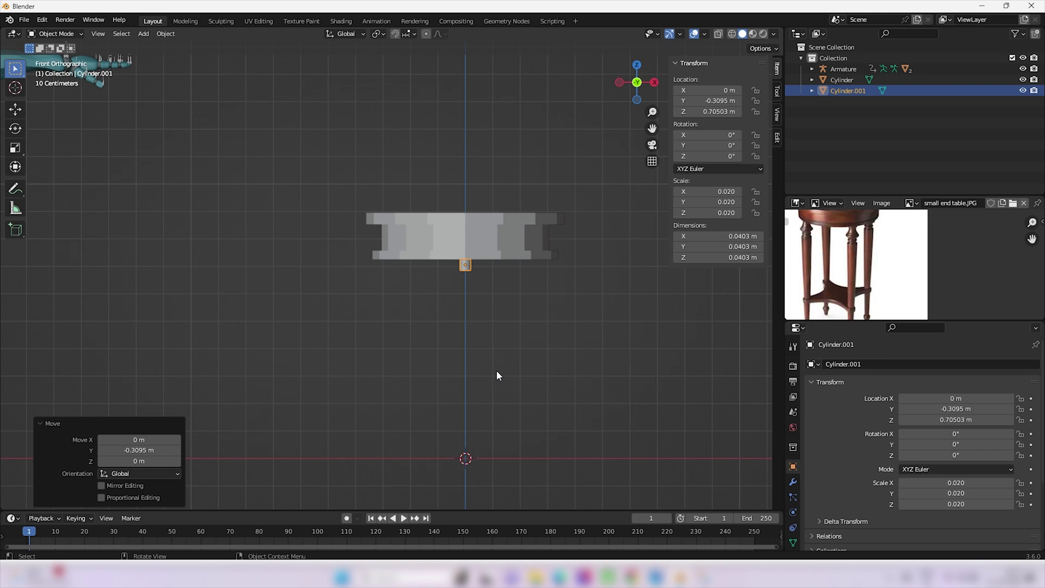
{"action": "key", "text": "KP_3"}
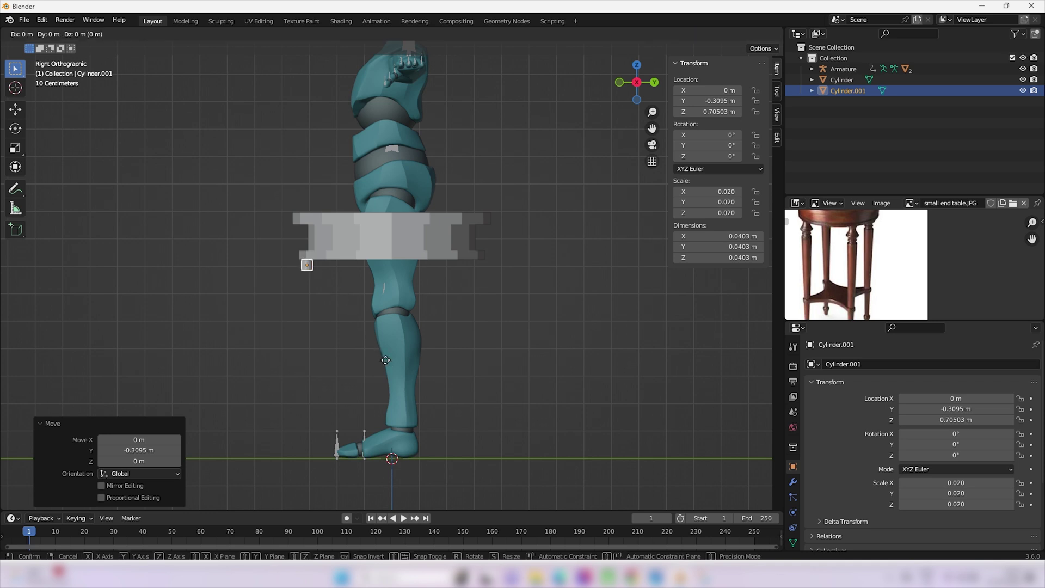
{"action": "key", "text": "y"}
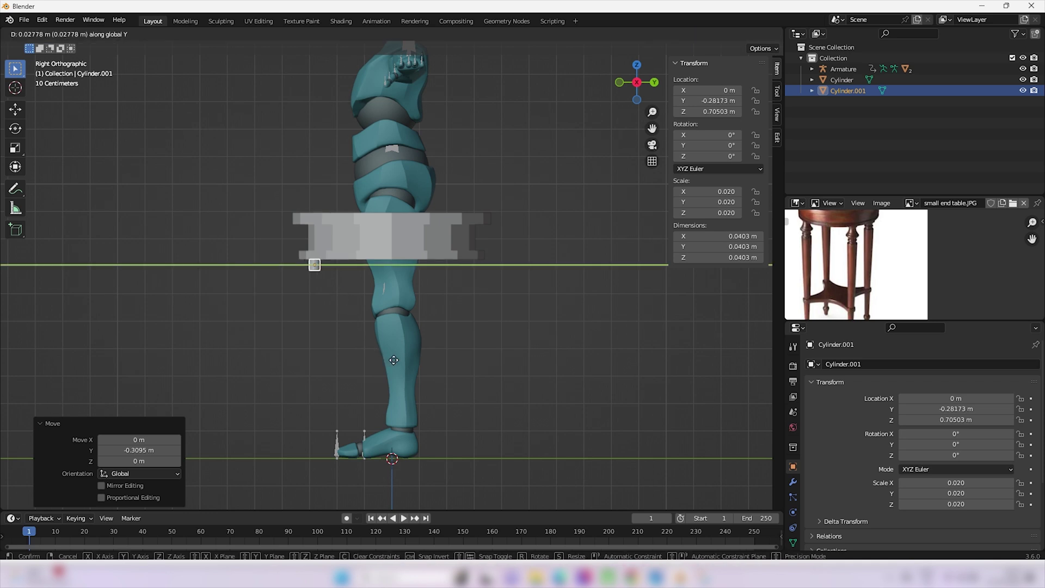
{"action": "left_click", "coordinate": [395, 363]}
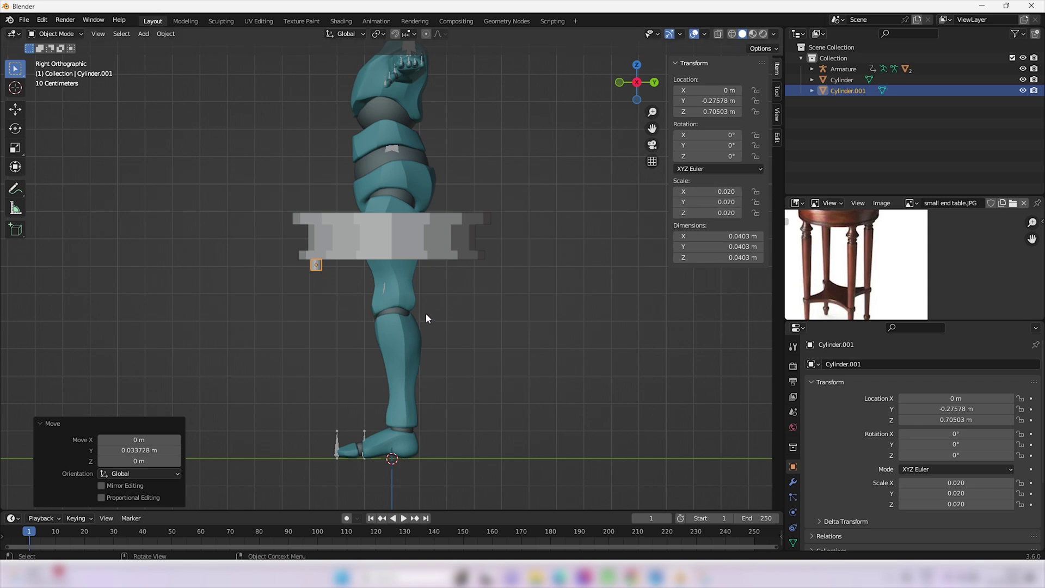
Apply the leg cylinder's scale and enter Edit Mode on it with vertex selection
{"action": "key", "text": "ctrl+a"}
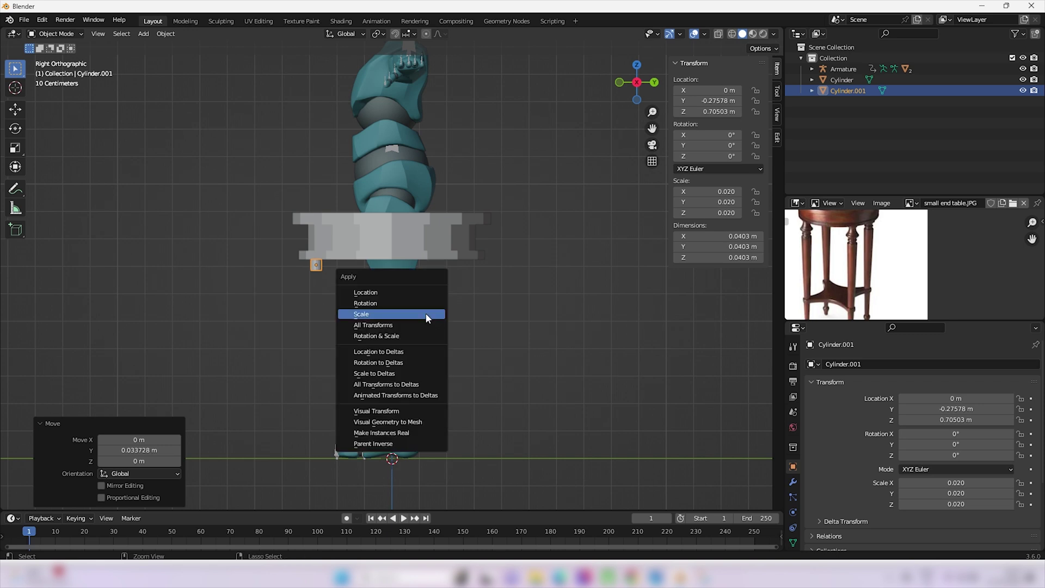
{"action": "left_click", "coordinate": [426, 314]}
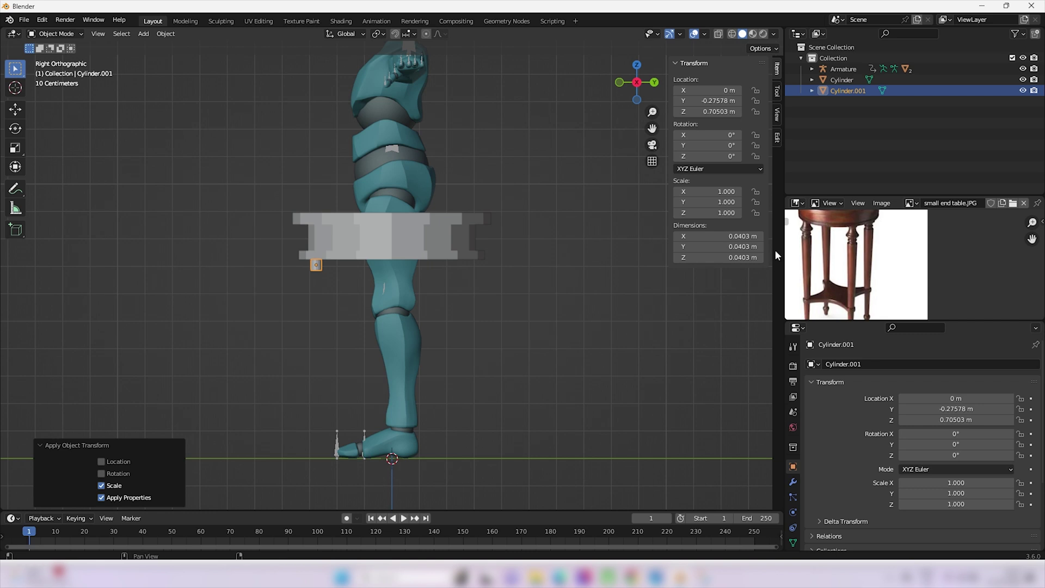
{"action": "left_click", "coordinate": [366, 264]}
{"action": "left_click", "coordinate": [316, 265]}
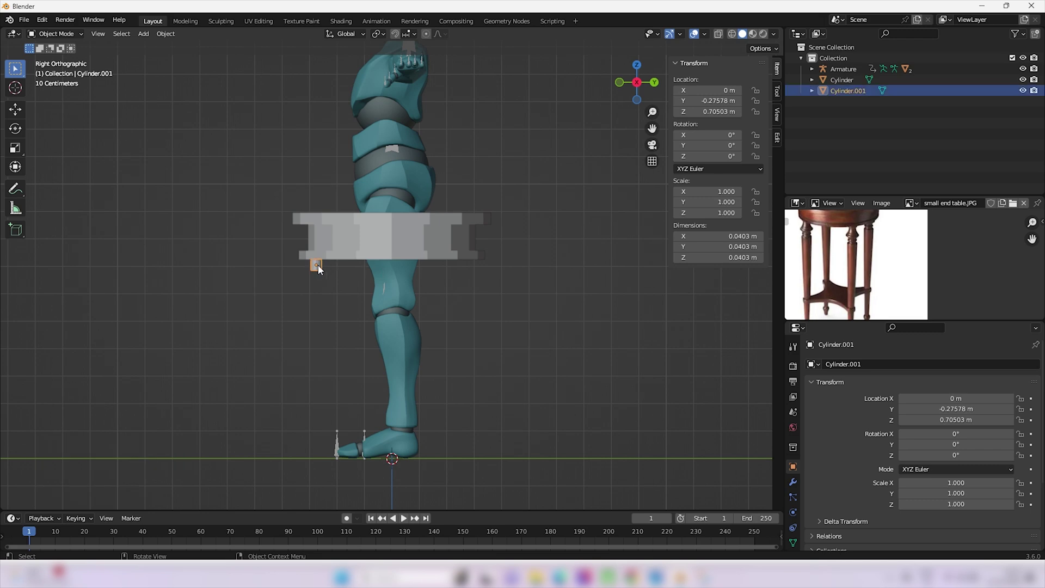
{"action": "key", "text": "Tab"}
{"action": "scroll", "coordinate": [302, 285], "scroll_direction": "up", "scroll_amount": 2}
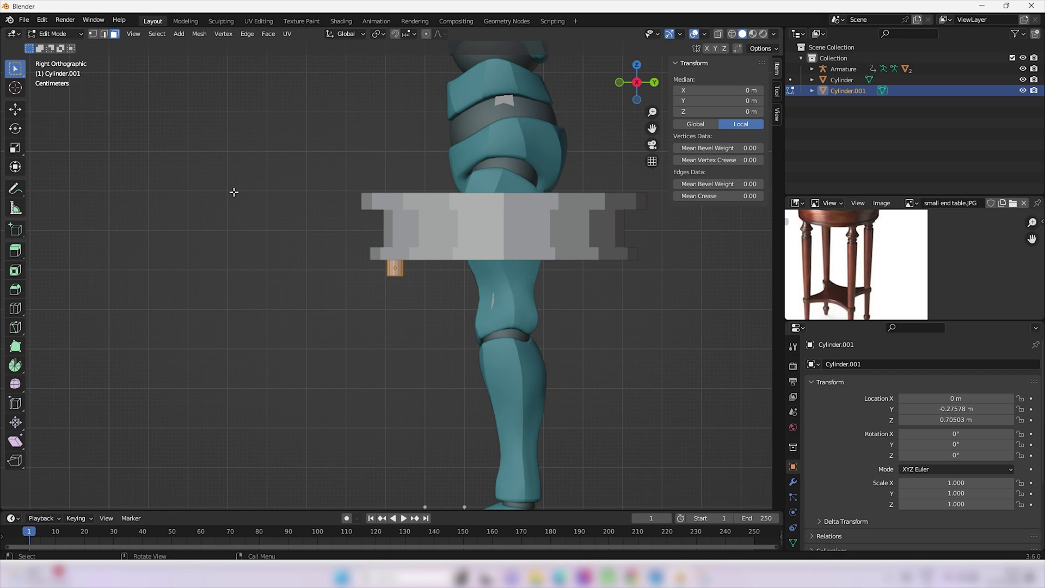
{"action": "key", "text": "1"}
Try raising the cylinder's bottom vertices, selected without X-ray, about 0.018 m along Z, and undo the move
{"action": "left_click_drag", "start_coordinate": [303, 351], "coordinate": [475, 270]}
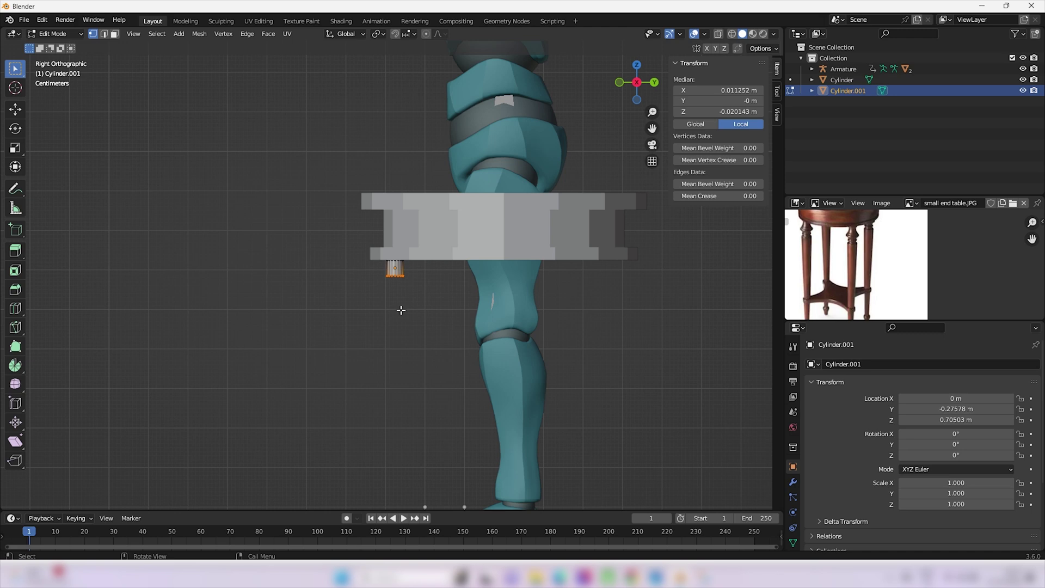
{"action": "key", "text": "g"}
{"action": "key", "text": "z"}
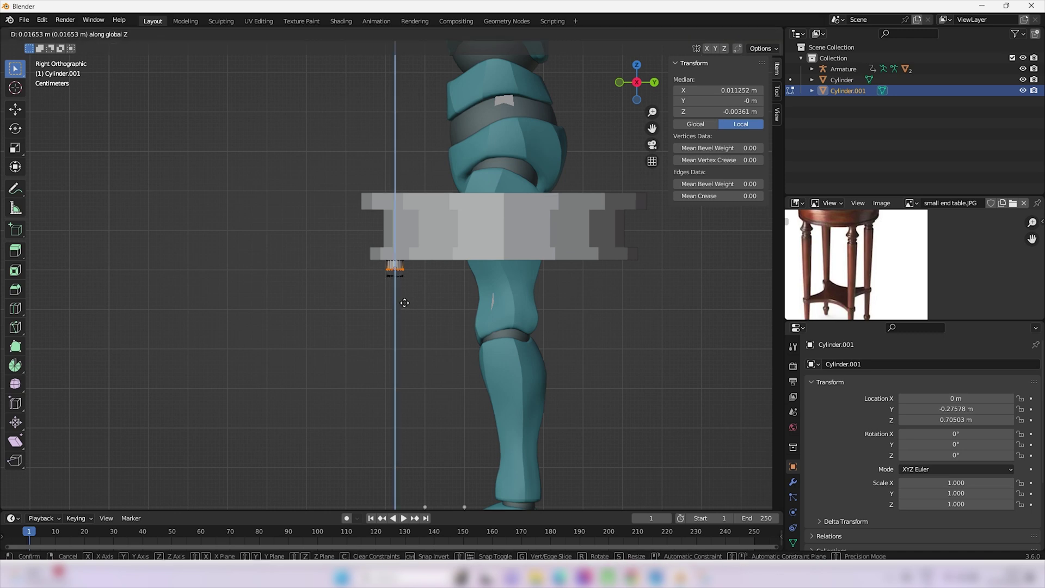
{"action": "left_click", "coordinate": [396, 297]}
{"action": "scroll", "coordinate": [395, 289], "scroll_direction": "up", "scroll_amount": 2}
{"action": "middle_click_drag", "start_coordinate": [395, 289], "coordinate": [499, 276]}
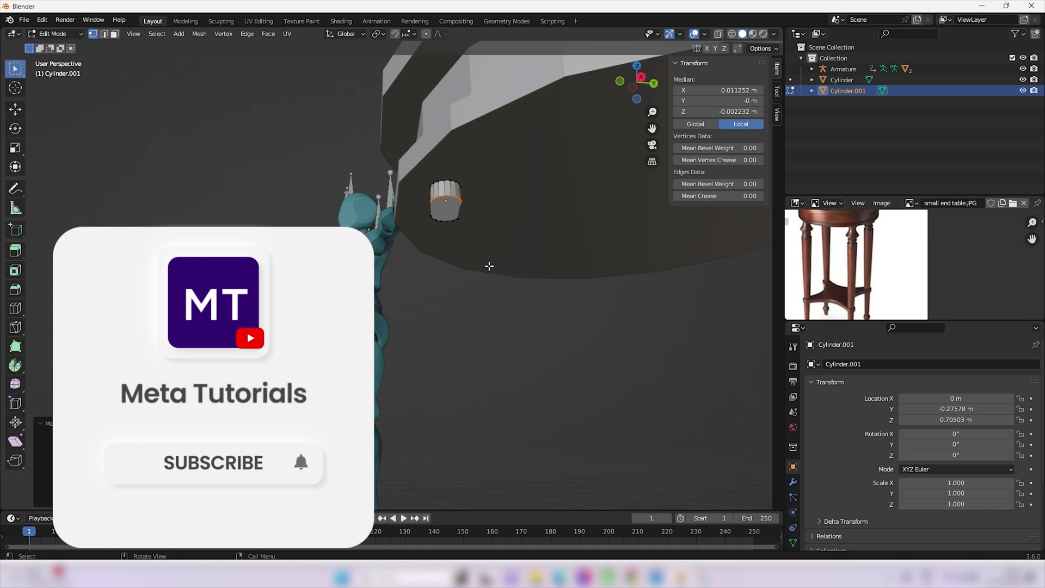
{"action": "middle_click_drag", "start_coordinate": [406, 328], "coordinate": [402, 327]}
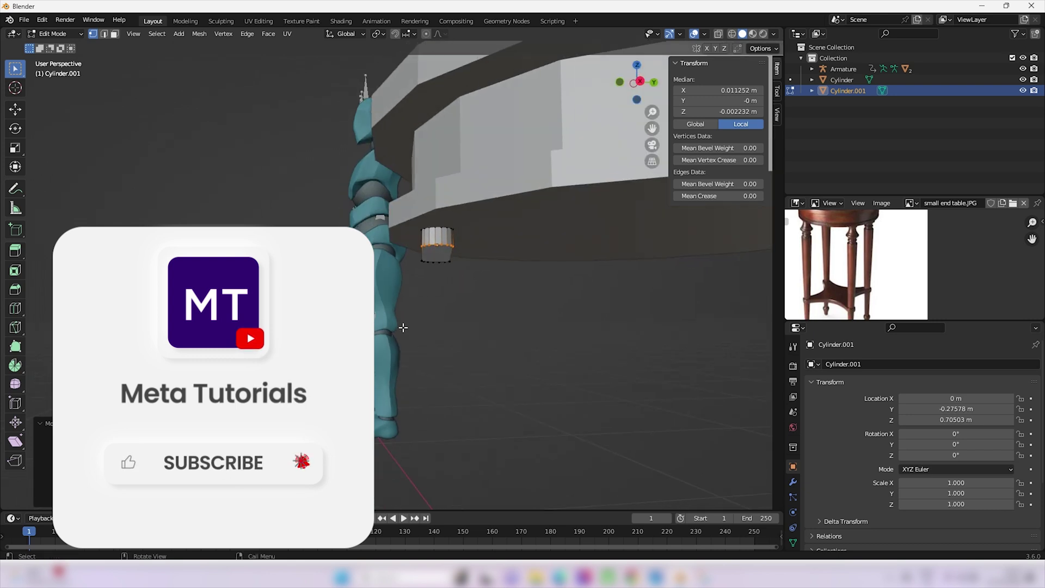
{"action": "key", "text": "KP_1"}
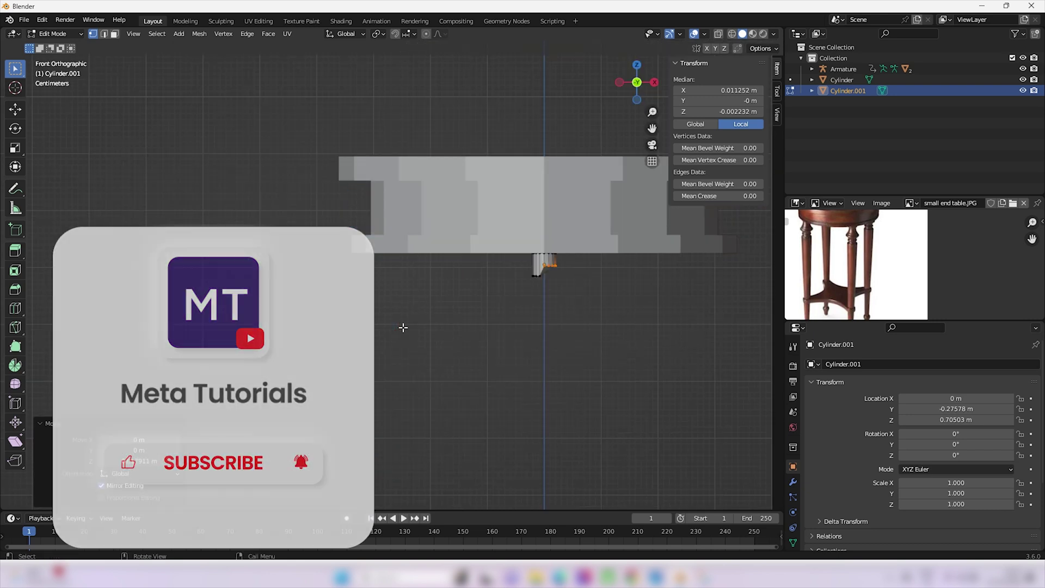
{"action": "key", "text": "ctrl+z"}
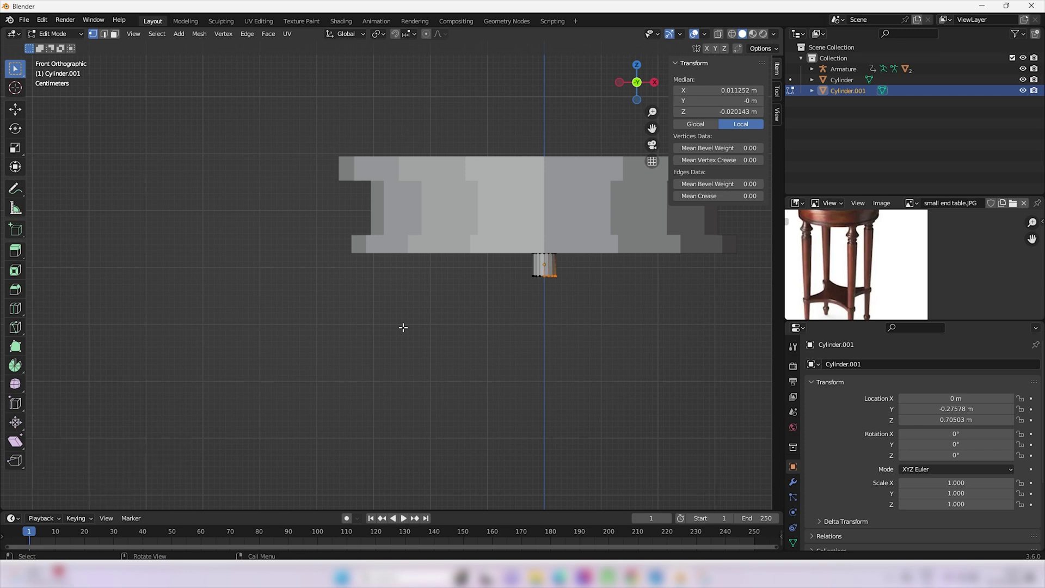
Enable X-ray, select all bottom vertices of the leg cylinder, and raise them about 0.025 m along Z in front view
{"action": "left_click", "coordinate": [718, 36]}
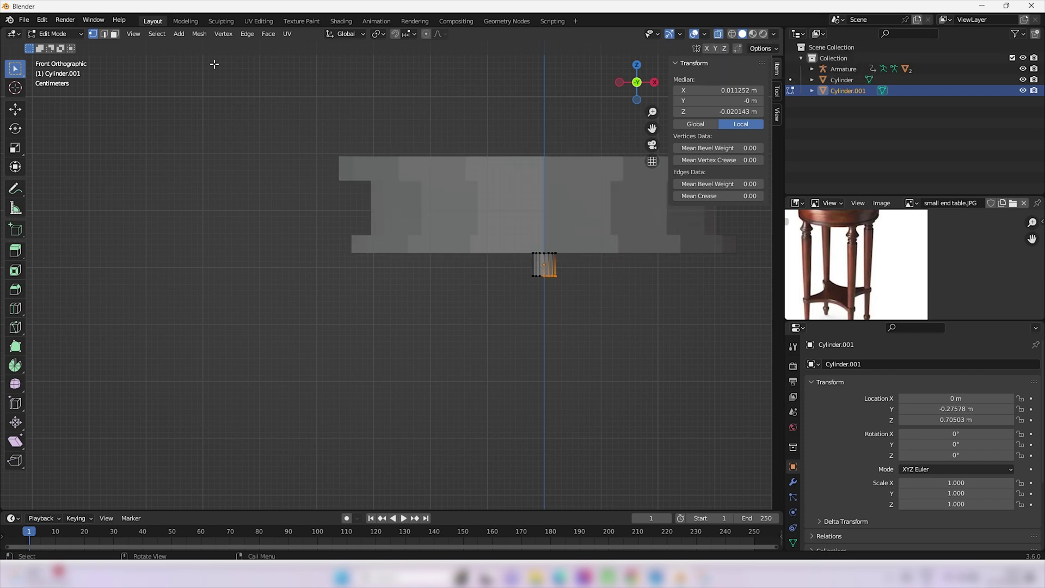
{"action": "left_click_drag", "start_coordinate": [356, 346], "coordinate": [621, 270]}
{"action": "middle_click_drag", "start_coordinate": [620, 270], "coordinate": [527, 303]}
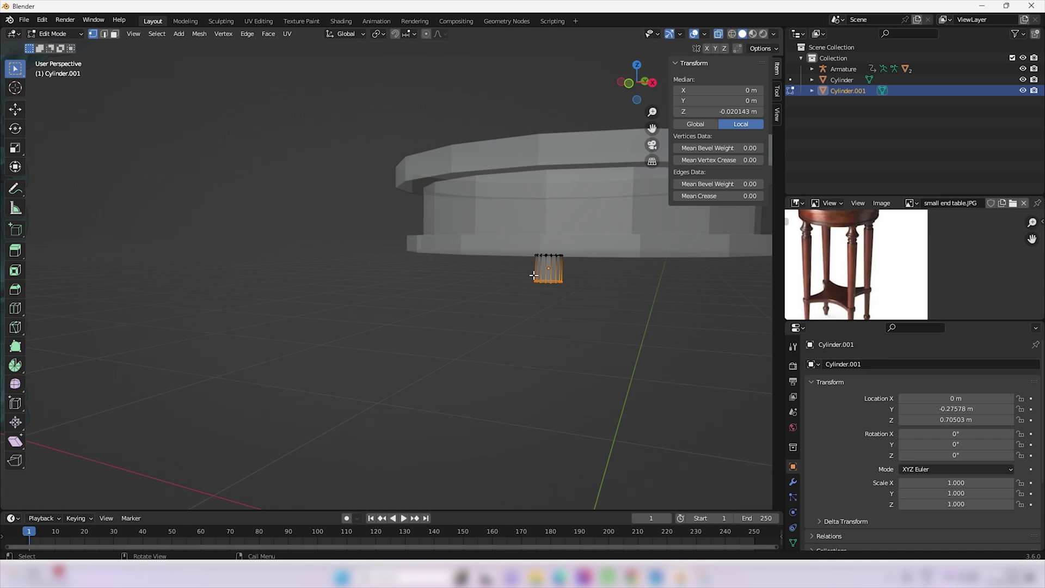
{"action": "key", "text": "KP_1"}
{"action": "scroll", "coordinate": [851, 266], "scroll_direction": "up", "scroll_amount": 4}
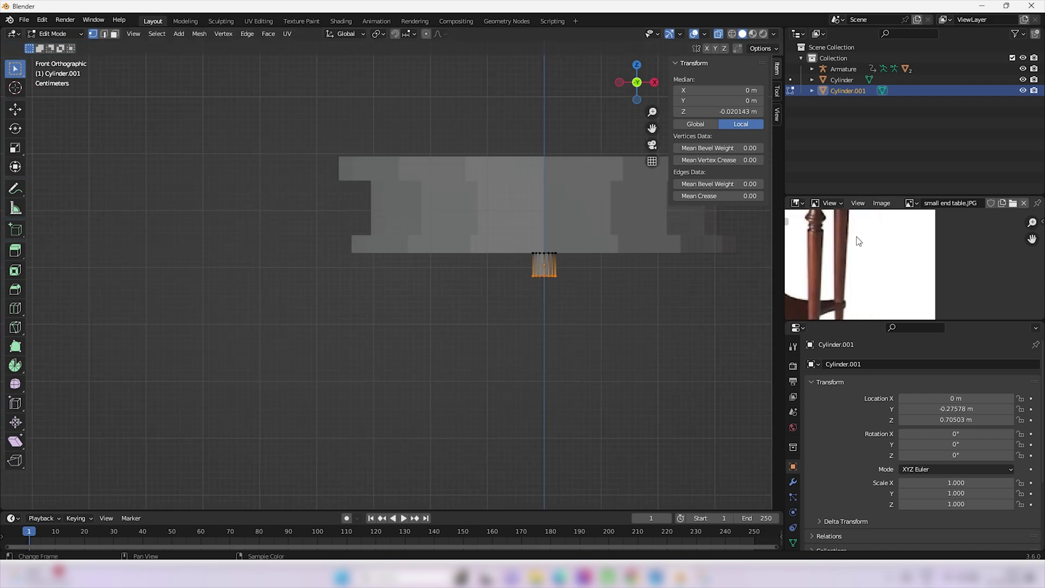
{"action": "scroll", "coordinate": [851, 275], "scroll_direction": "up", "scroll_amount": 1}
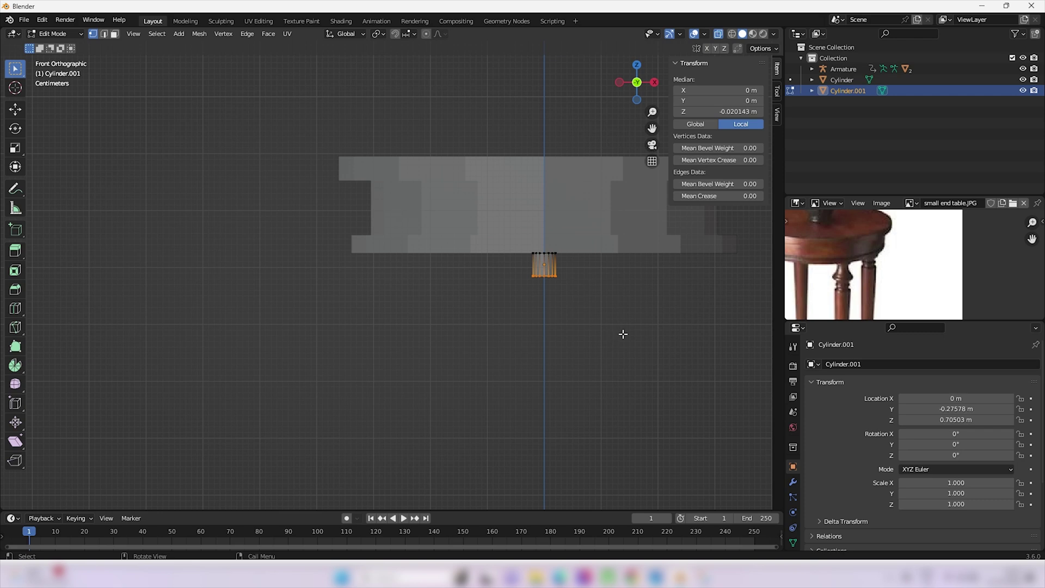
{"action": "key", "text": "g"}
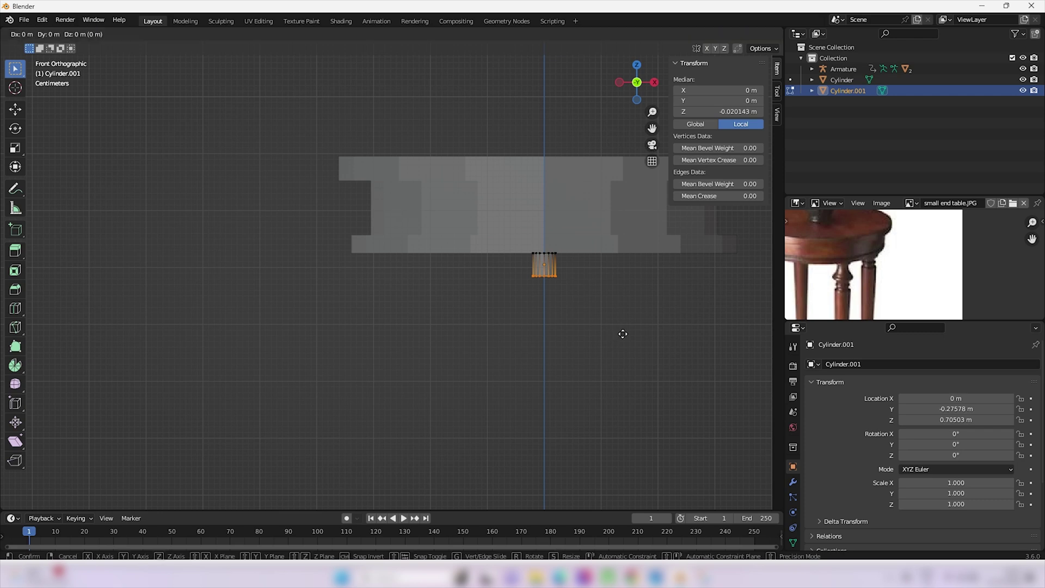
{"action": "key", "text": "z"}
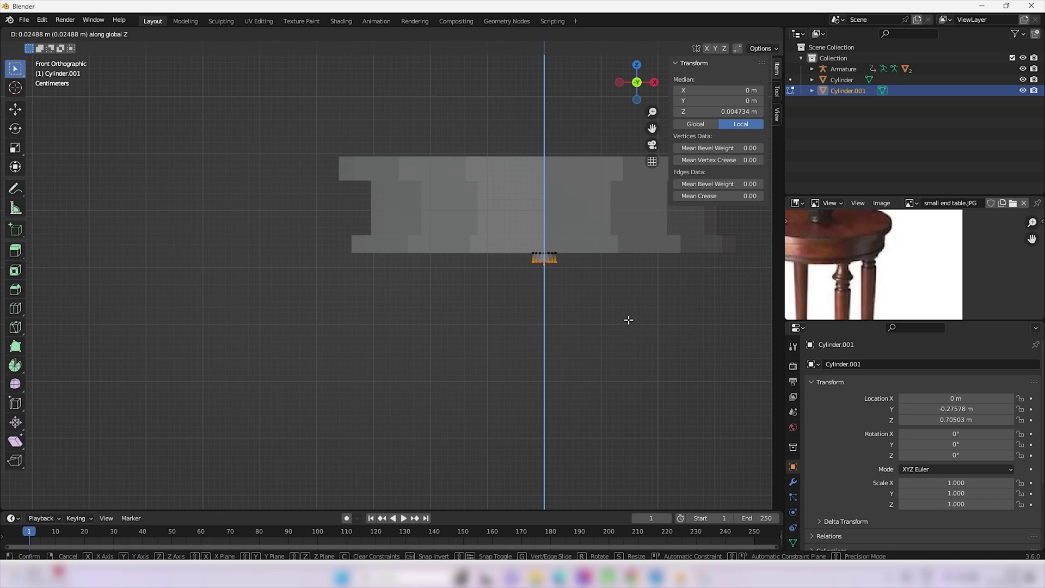
{"action": "left_click", "coordinate": [628, 320]}
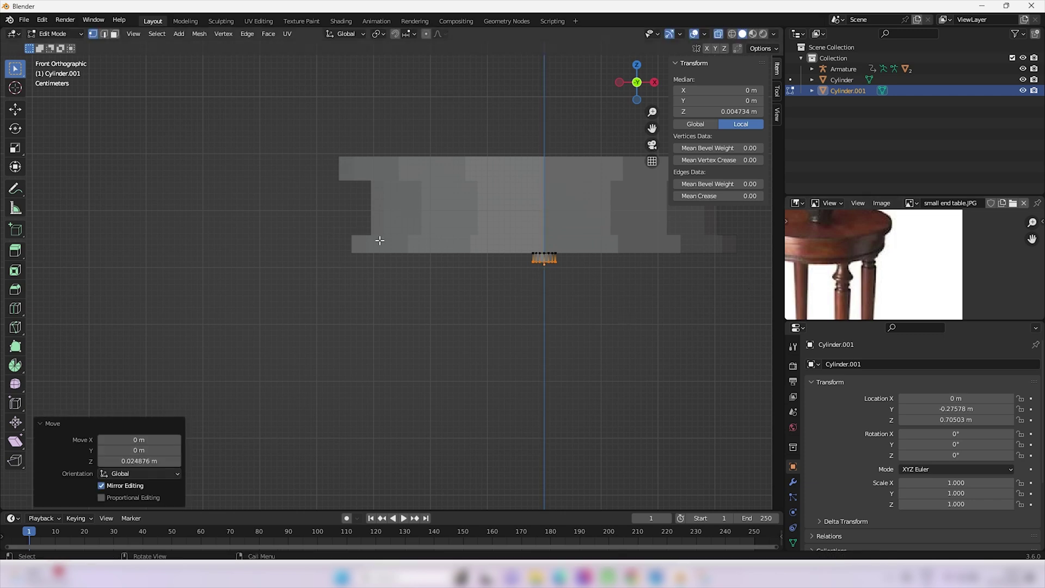
Switch to edge selection and add one horizontal loop cut around the middle of the leg cylinder, slid by a factor of about 0.062
{"action": "key", "text": "2"}
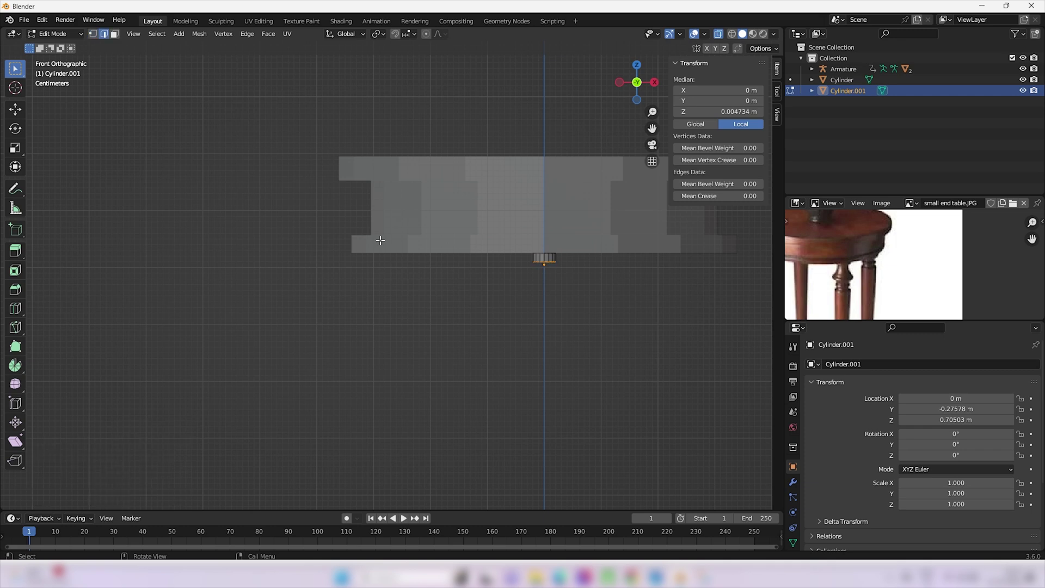
{"action": "left_click", "coordinate": [545, 257]}
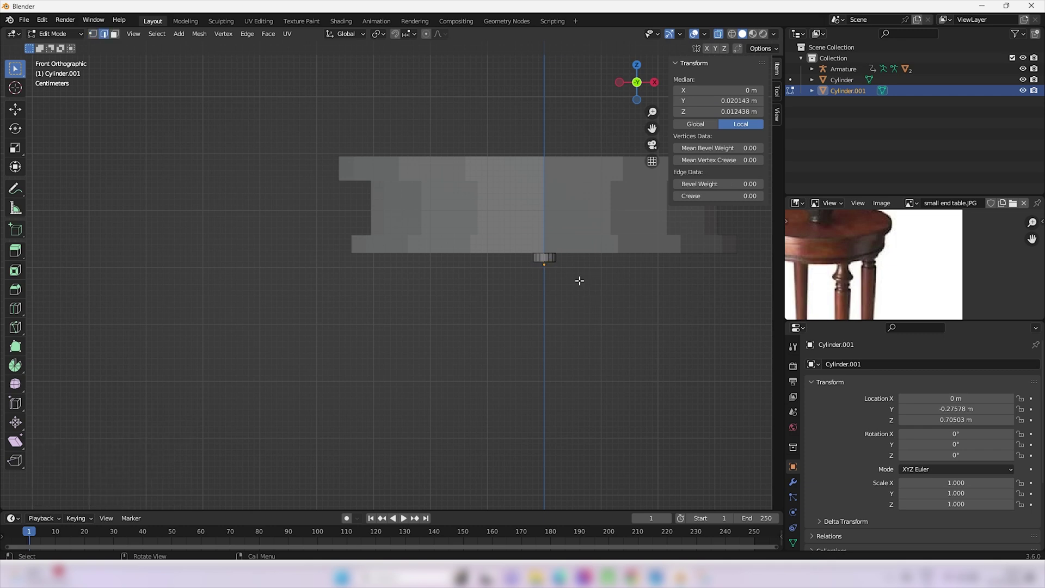
{"action": "scroll", "coordinate": [556, 250], "scroll_direction": "up", "scroll_amount": 4}
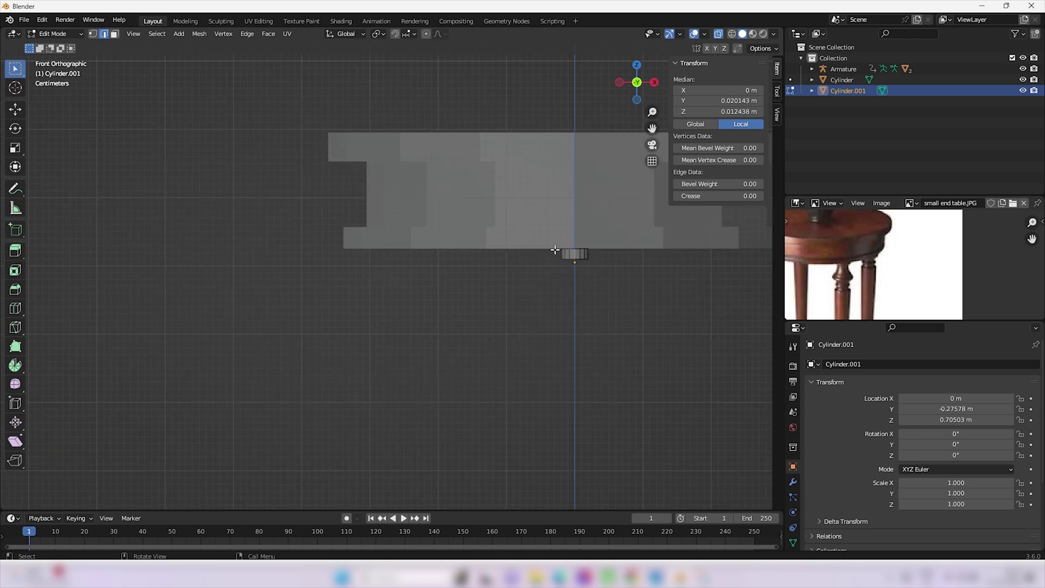
{"action": "middle_click_drag", "start_coordinate": [679, 266], "coordinate": [457, 316], "text": "shift"}
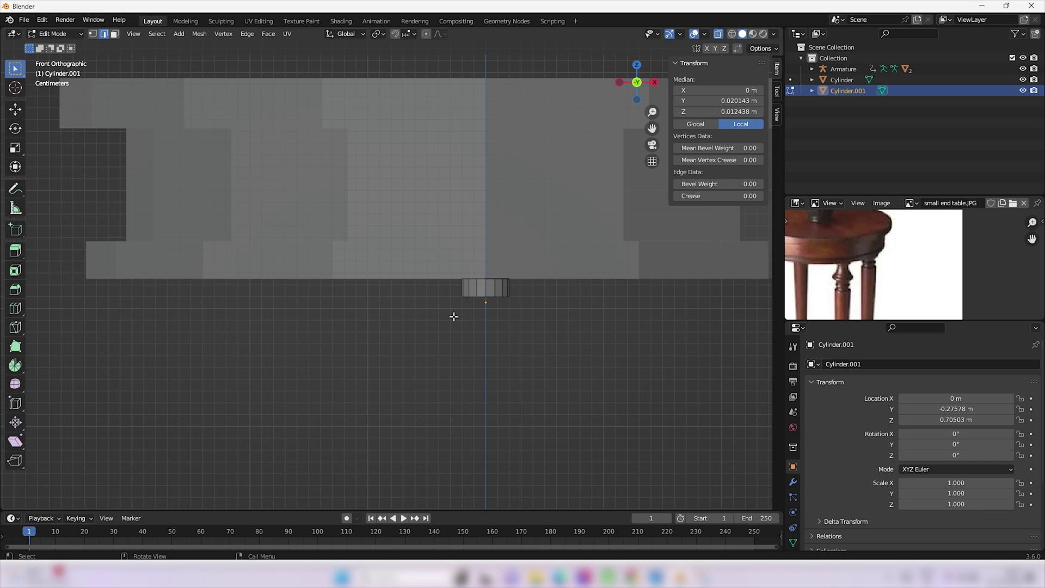
{"action": "key", "text": "ctrl+r"}
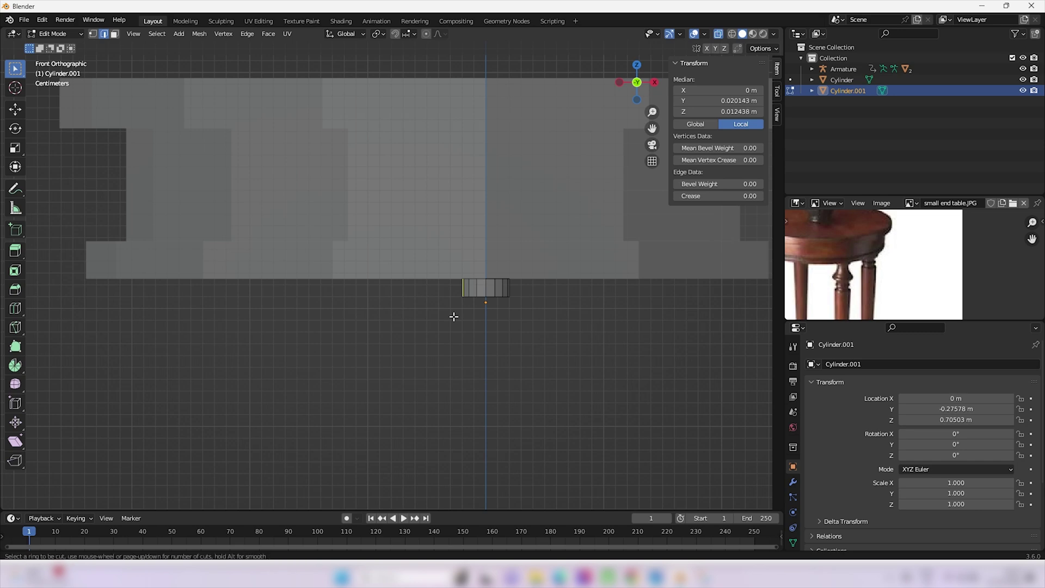
{"action": "left_click", "coordinate": [482, 292]}
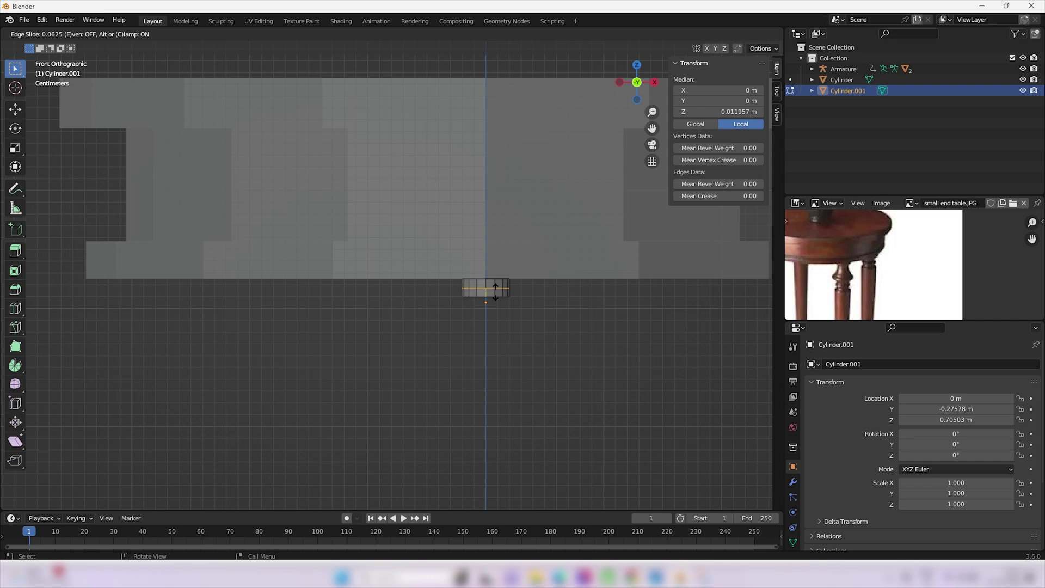
{"action": "left_click", "coordinate": [495, 291]}
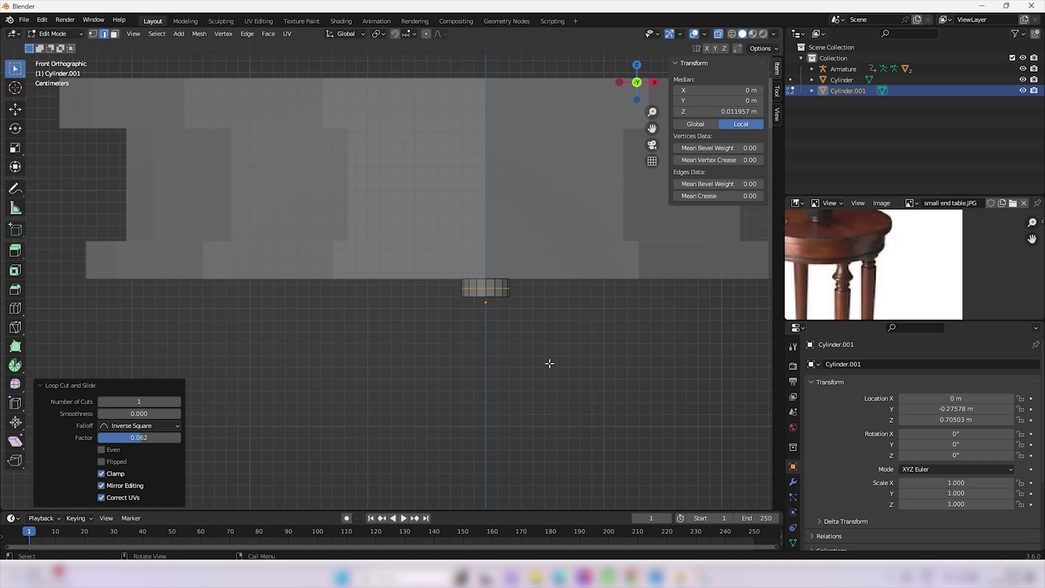
Scale the middle edge loop up to about 1.6 and bevel it with 4 segments and a width of about 0.0116 m
{"action": "key", "text": "s"}
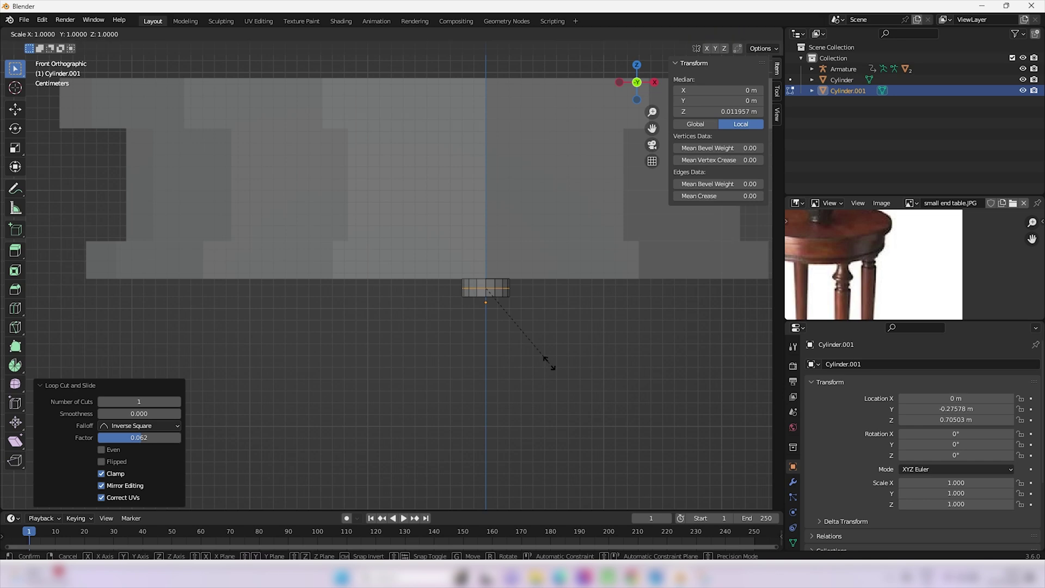
{"action": "left_click", "coordinate": [611, 381]}
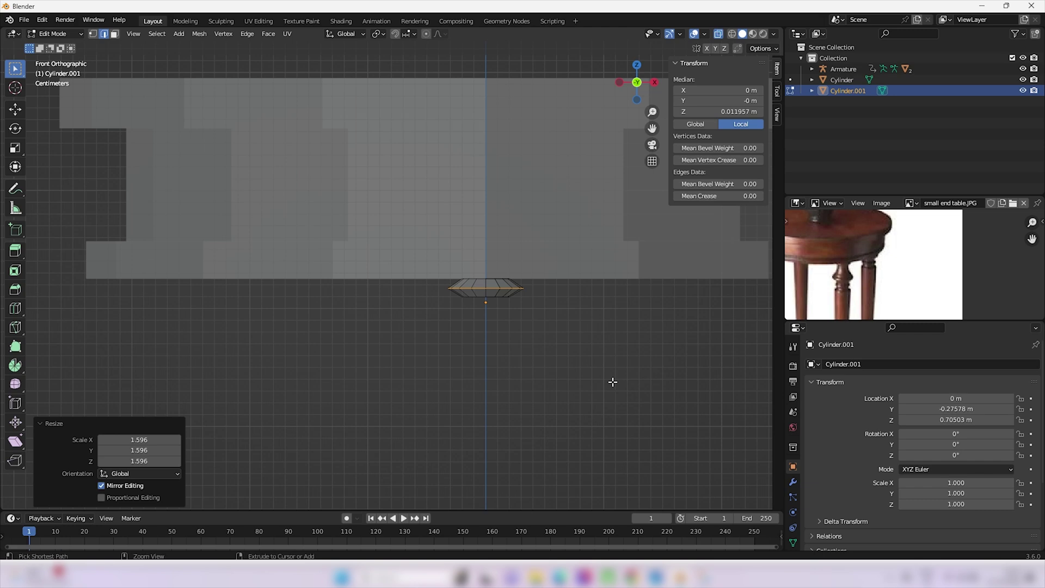
{"action": "key", "text": "ctrl+b"}
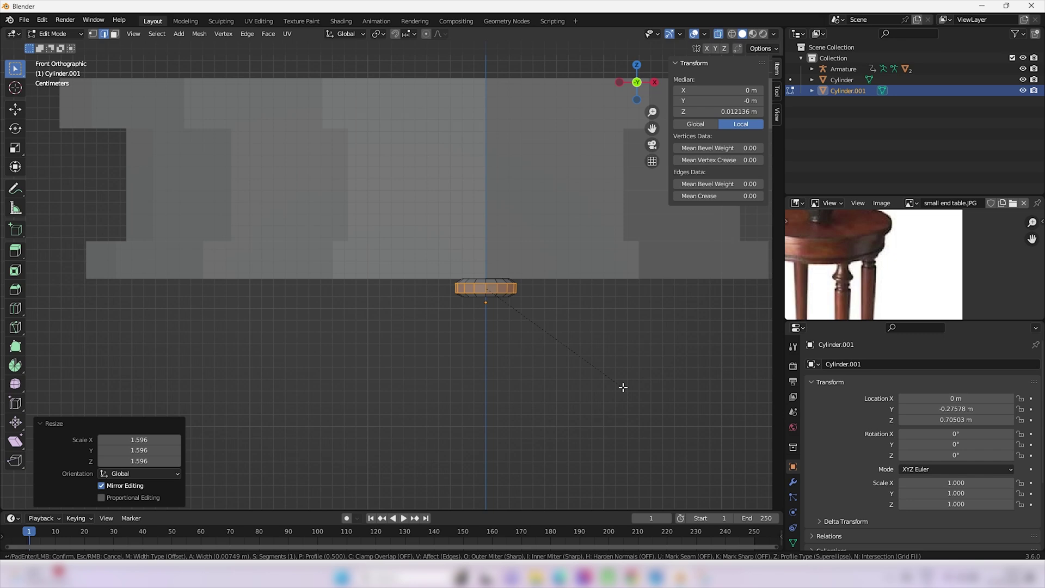
{"action": "scroll", "coordinate": [623, 387], "scroll_direction": "up", "scroll_amount": 2}
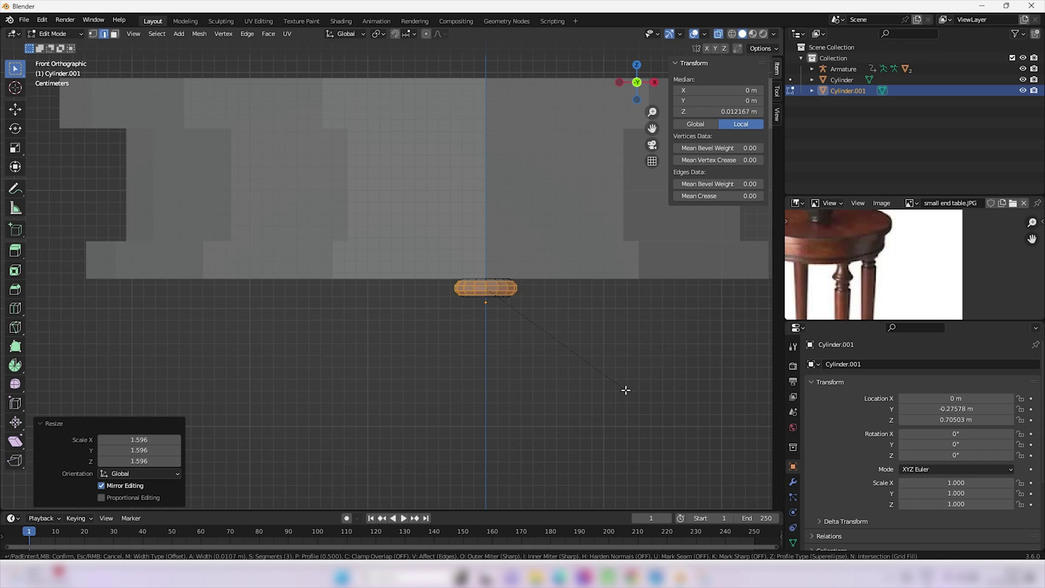
{"action": "scroll", "coordinate": [627, 392], "scroll_direction": "up", "scroll_amount": 1}
{"action": "left_click", "coordinate": [626, 391]}
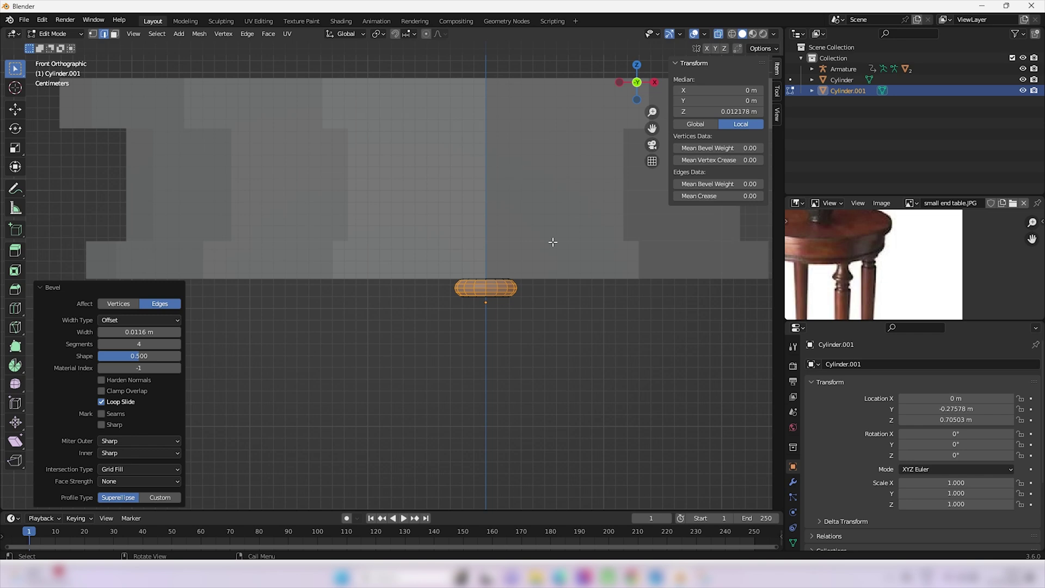
Switch to vertex selection, select the whole bottom ring of the rounded leg piece, and extrude it straight down
{"action": "key", "text": "1"}
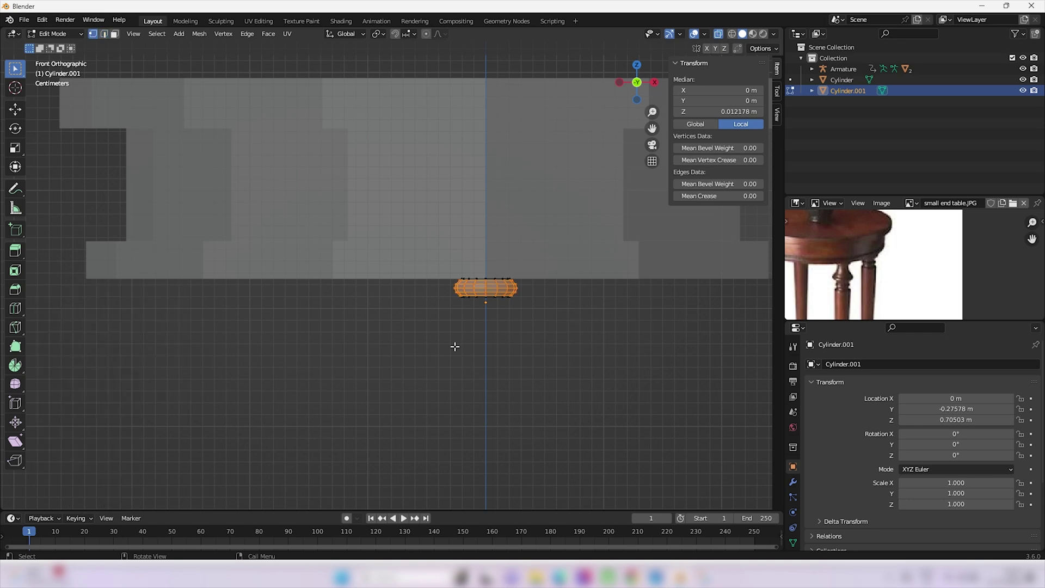
{"action": "left_click", "coordinate": [409, 352]}
{"action": "left_click_drag", "start_coordinate": [396, 355], "coordinate": [567, 297]}
{"action": "scroll", "coordinate": [495, 318], "scroll_direction": "up", "scroll_amount": 3}
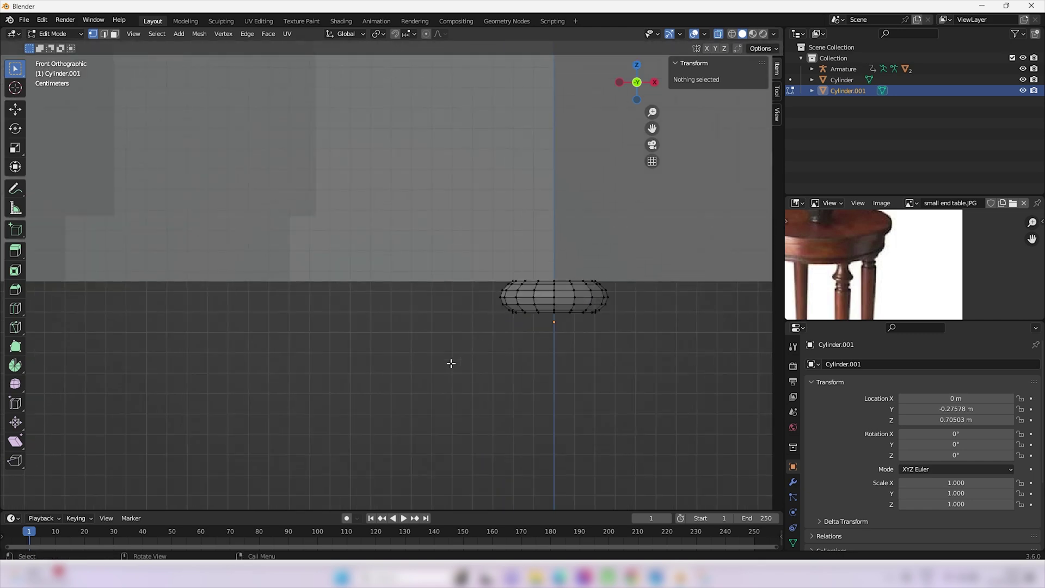
{"action": "left_click_drag", "start_coordinate": [445, 364], "coordinate": [654, 312]}
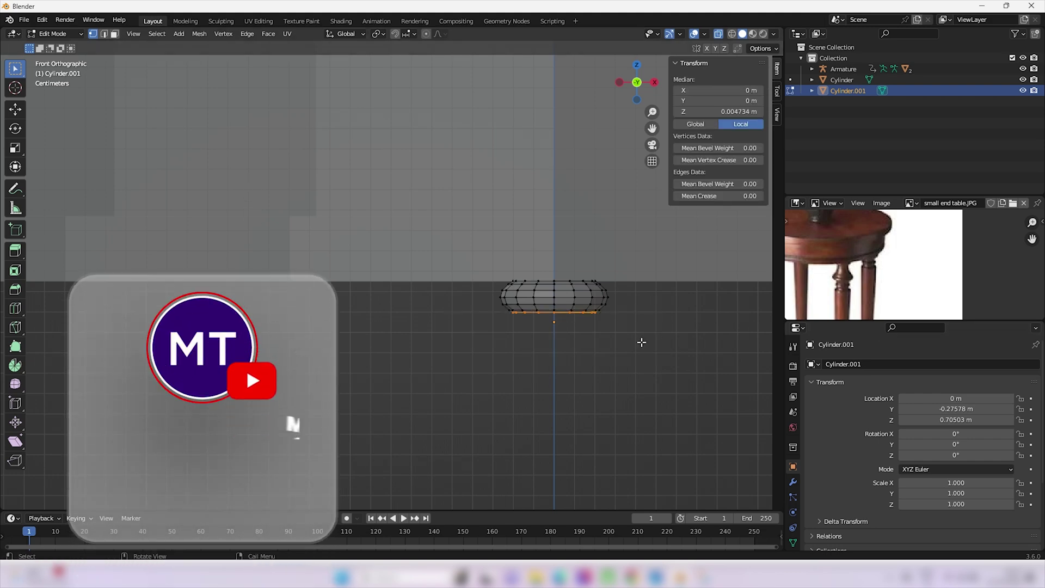
{"action": "key", "text": "e"}
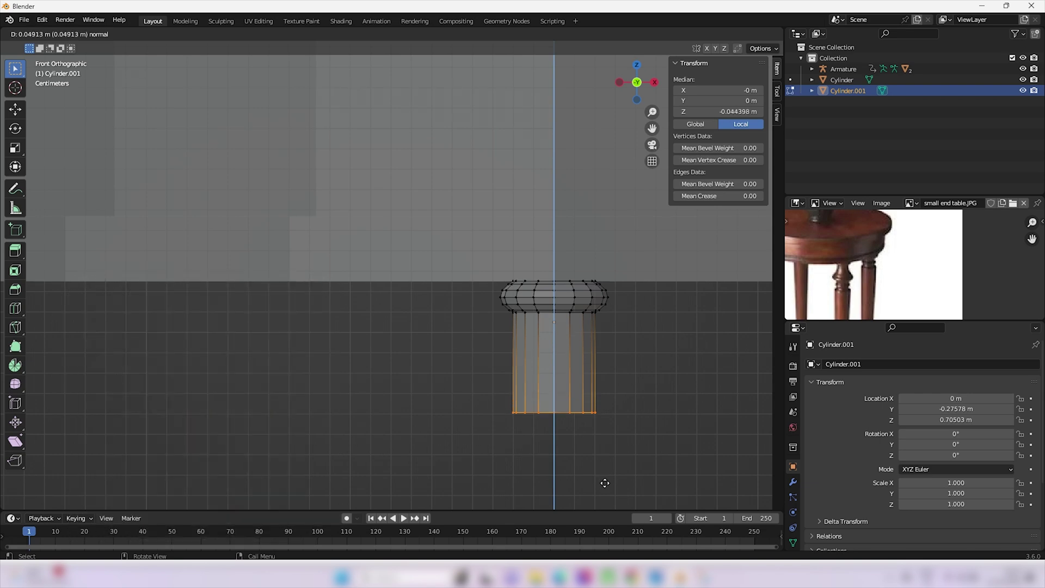
Extrude the leg's bottom ring down about 0.049 m and scale it outward to about 2.05 times its size
{"action": "left_click", "coordinate": [604, 482]}
{"action": "key", "text": "s"}
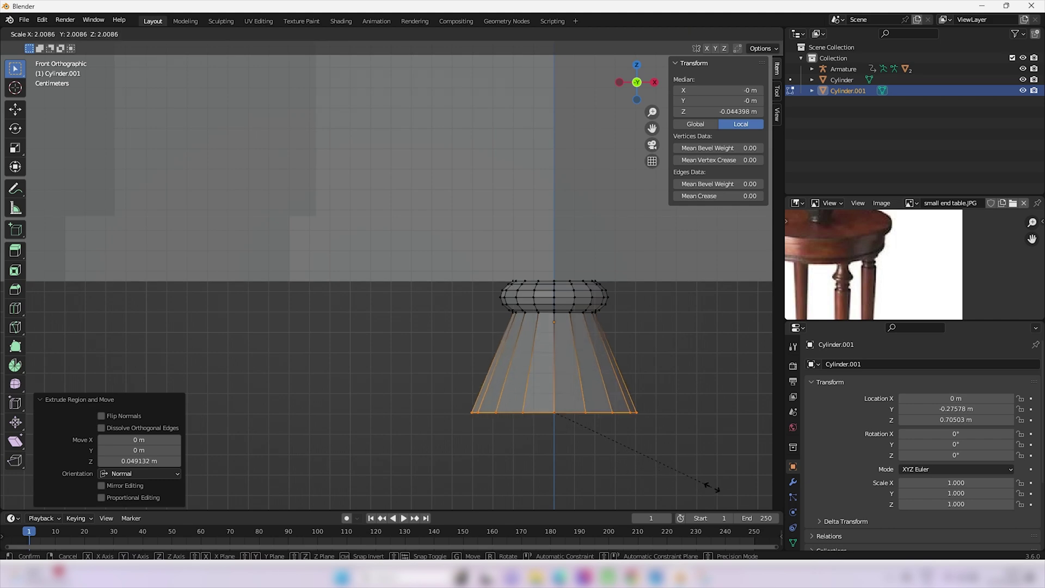
{"action": "left_click", "coordinate": [692, 486]}
{"action": "scroll", "coordinate": [646, 443], "scroll_direction": "down", "scroll_amount": 8}
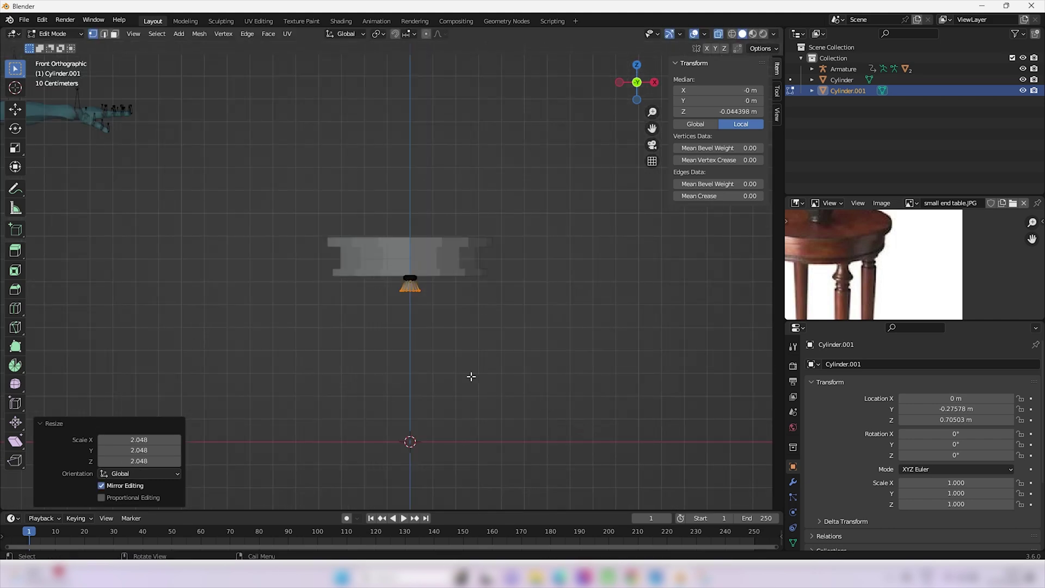
Move the flared bottom ring up about 0.014 m along the Z axis
{"action": "scroll", "coordinate": [436, 358], "scroll_direction": "up", "scroll_amount": 5}
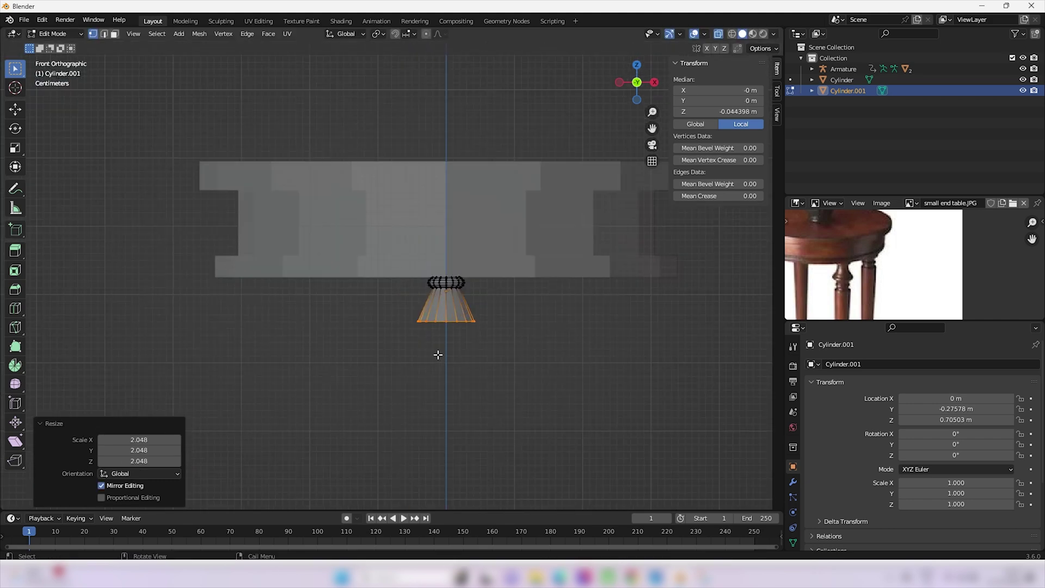
{"action": "key", "text": "g"}
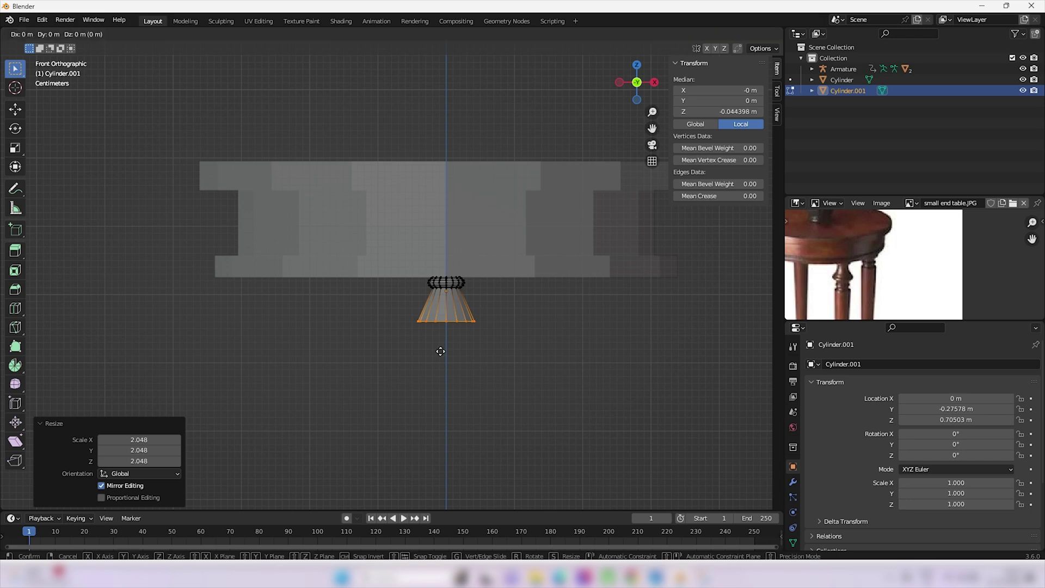
{"action": "key", "text": "z"}
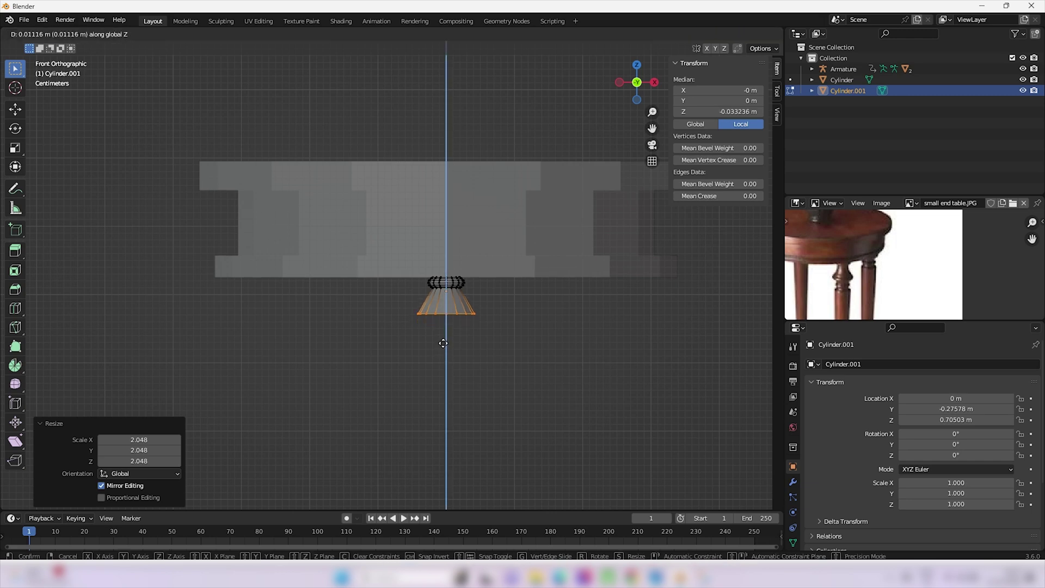
{"action": "left_click", "coordinate": [443, 341]}
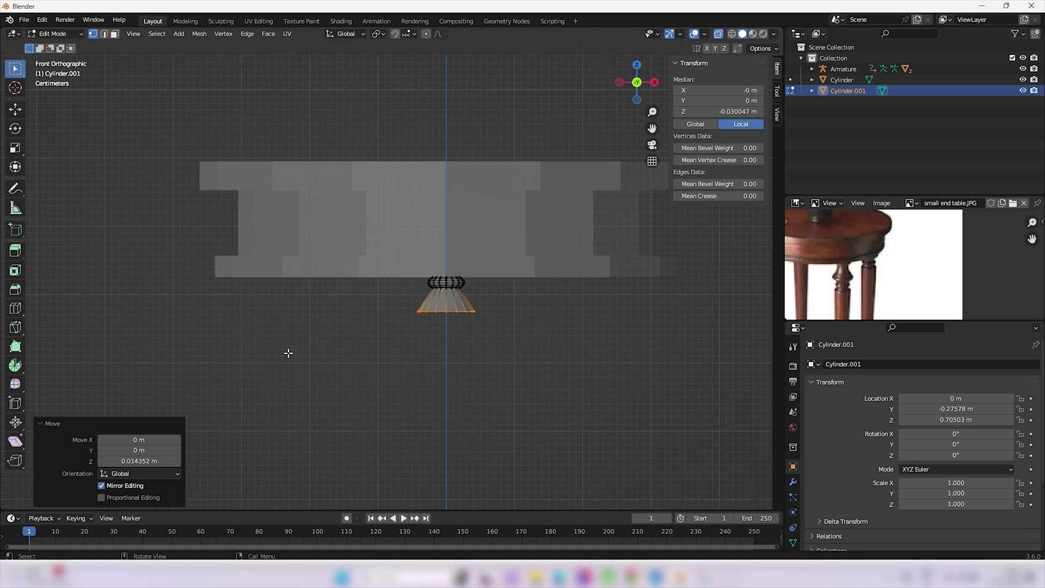
Add a single loop cut around the flared section, slid toward its lower edge with a factor of about -0.475
{"action": "key", "text": "2"}
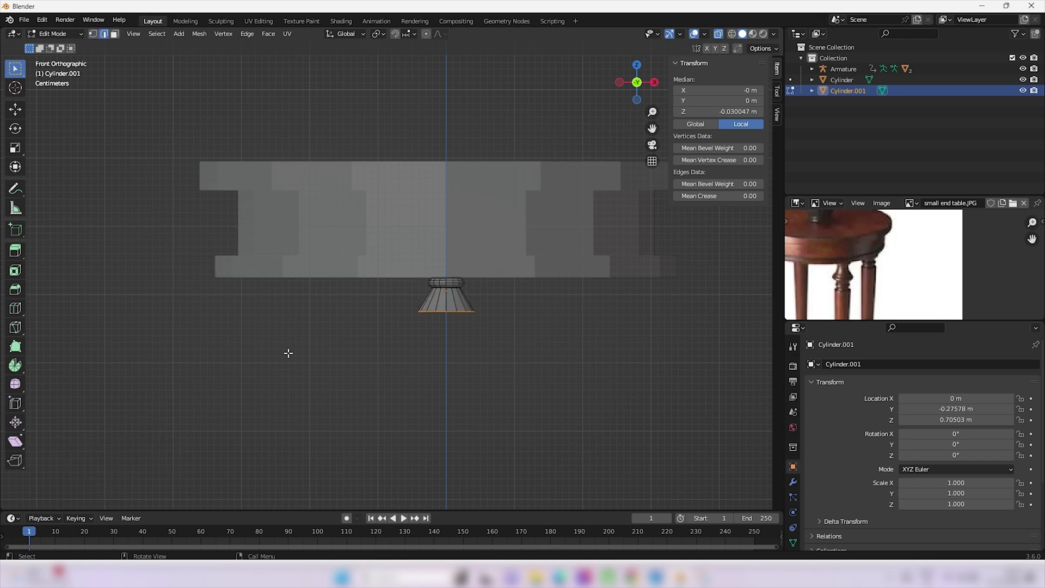
{"action": "left_click", "coordinate": [445, 303]}
{"action": "key", "text": "ctrl+r"}
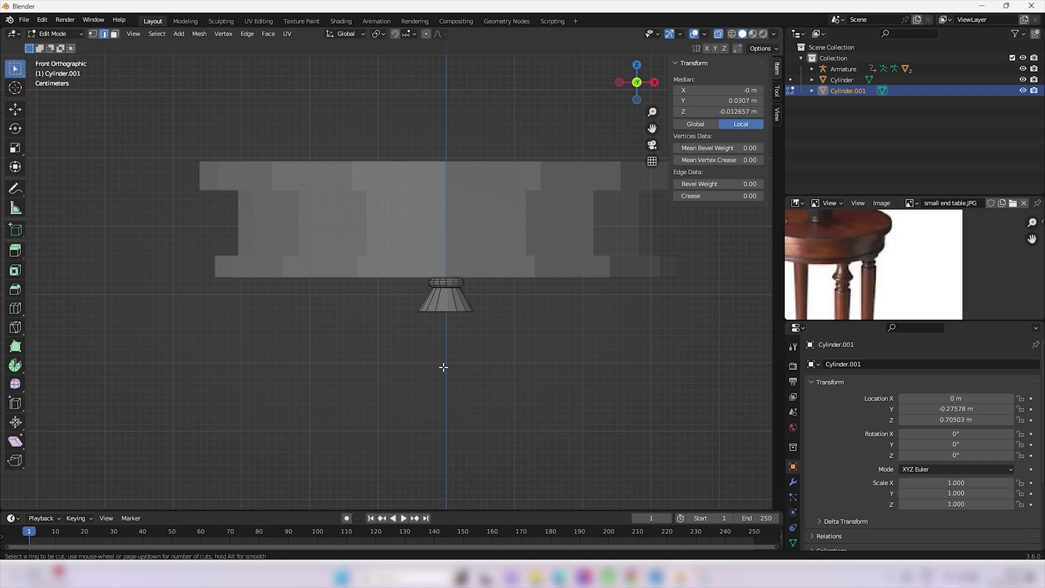
{"action": "left_click", "coordinate": [454, 301]}
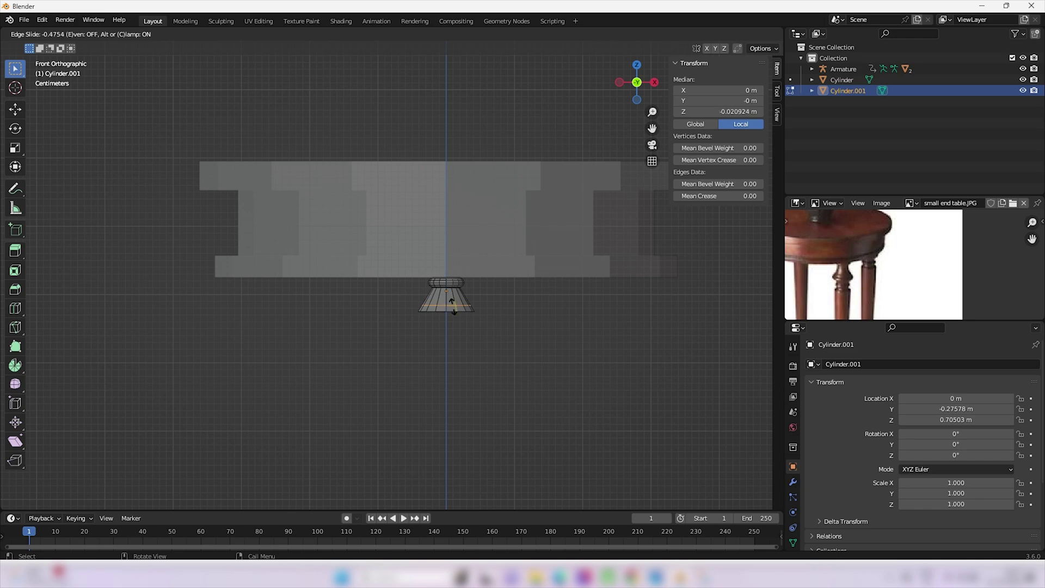
{"action": "left_click", "coordinate": [453, 305]}
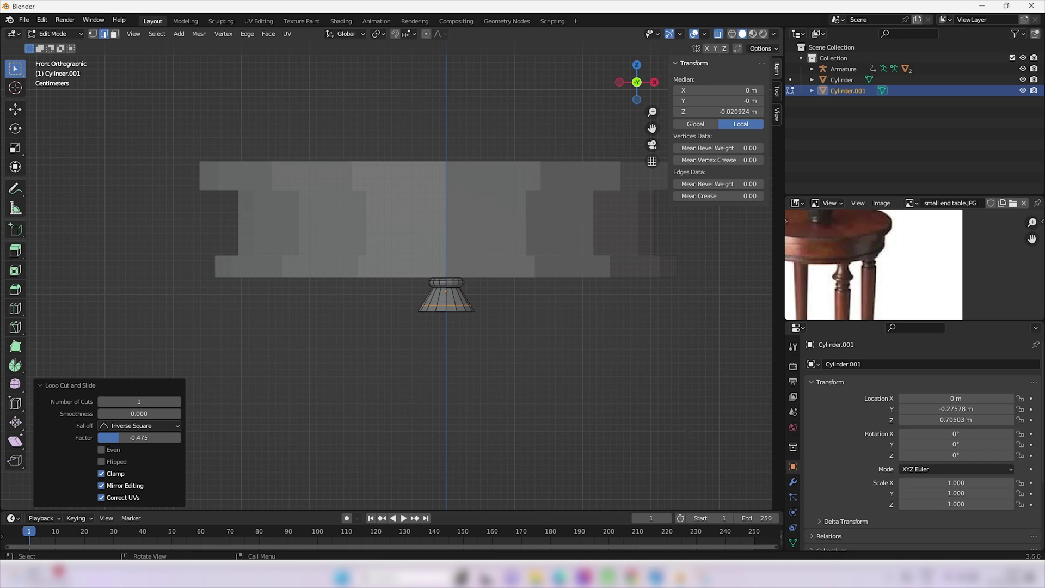
Scale the new loop on the flare to about 0.823 and bevel it about 0.0104 m wide with 3 segments
{"action": "key", "text": "s"}
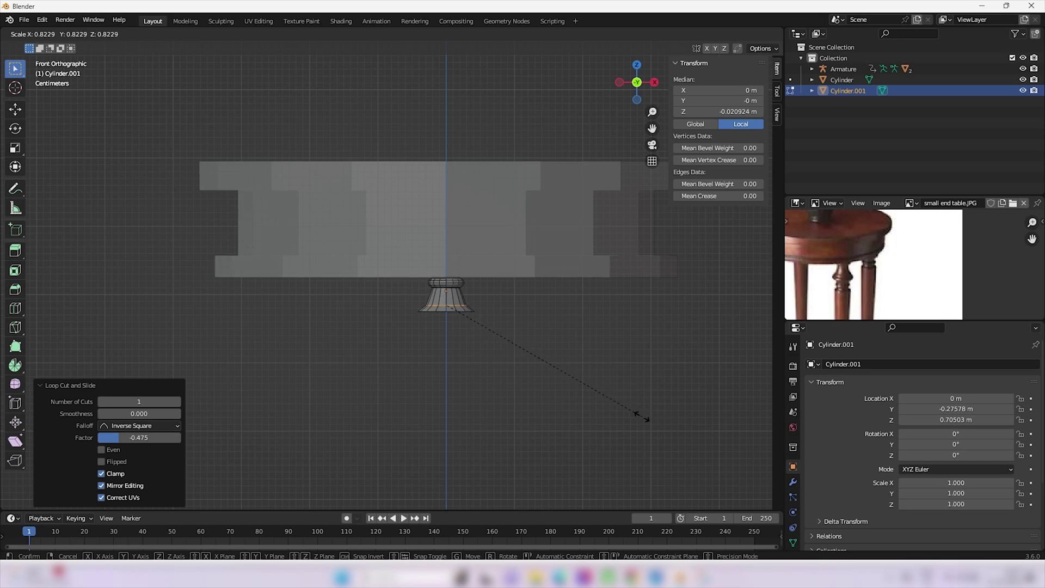
{"action": "left_click", "coordinate": [642, 416]}
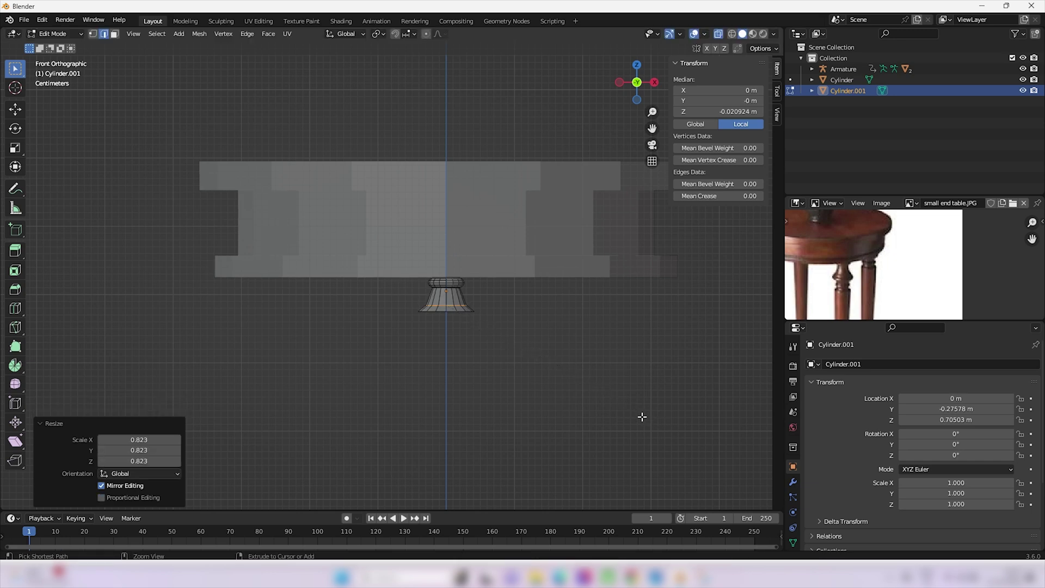
{"action": "key", "text": "ctrl+b"}
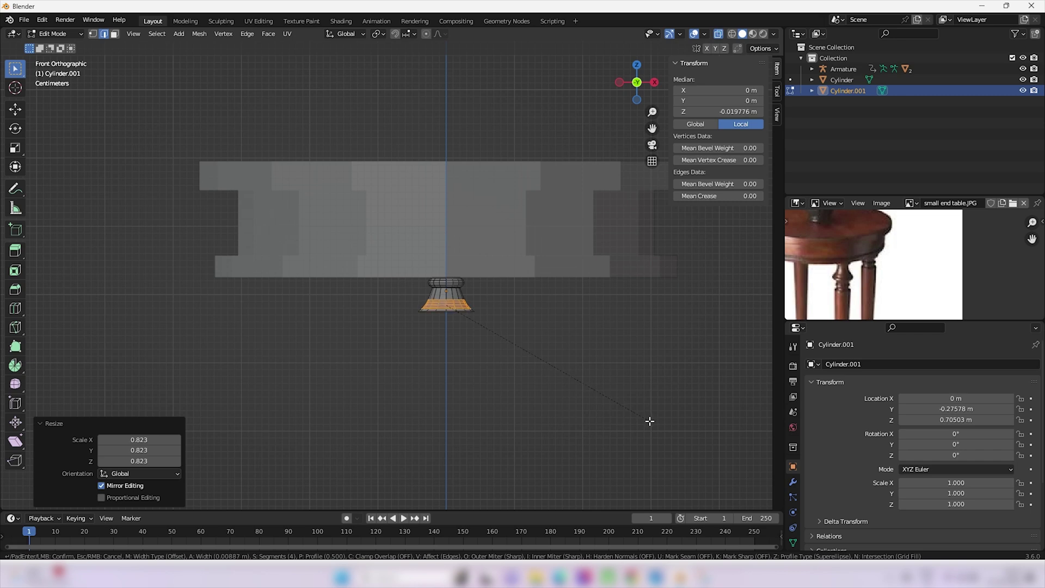
{"action": "scroll", "coordinate": [650, 421], "scroll_direction": "down", "scroll_amount": 1}
{"action": "scroll", "coordinate": [650, 422], "scroll_direction": "down", "scroll_amount": 1}
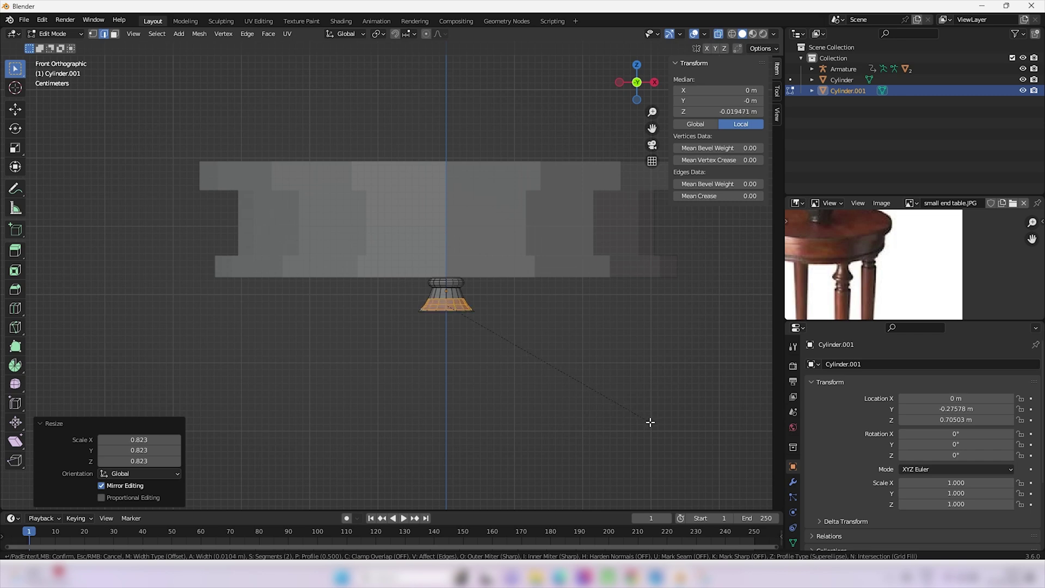
{"action": "scroll", "coordinate": [649, 422], "scroll_direction": "up", "scroll_amount": 1}
{"action": "left_click", "coordinate": [650, 421]}
Select the vertices of the flare's bottom ring and extrude them down about 0.013 m to form a straight band
{"action": "scroll", "coordinate": [435, 348], "scroll_direction": "up", "scroll_amount": 3}
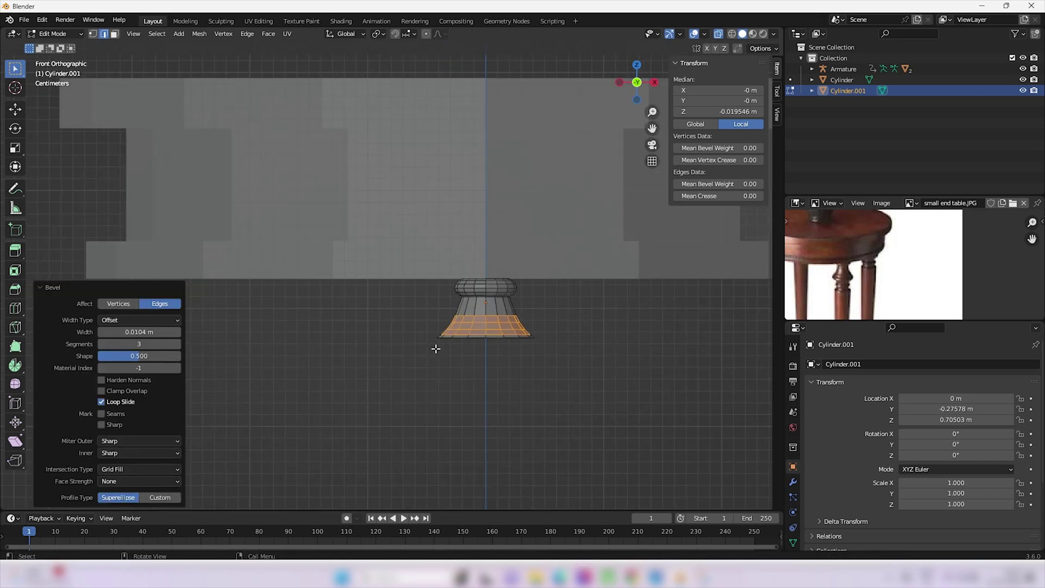
{"action": "scroll", "coordinate": [436, 349], "scroll_direction": "down", "scroll_amount": 1}
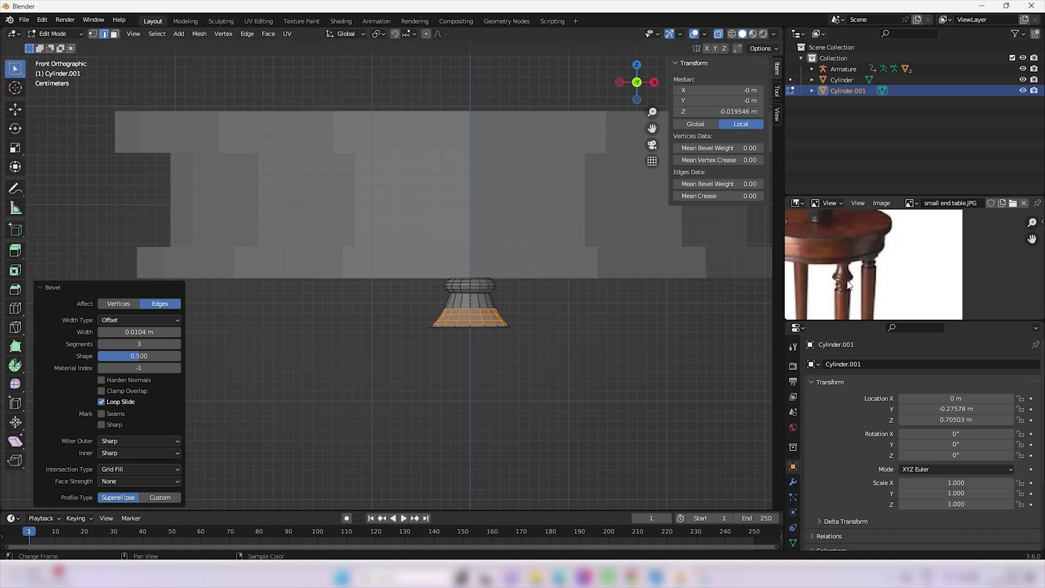
{"action": "scroll", "coordinate": [443, 355], "scroll_direction": "up", "scroll_amount": 2}
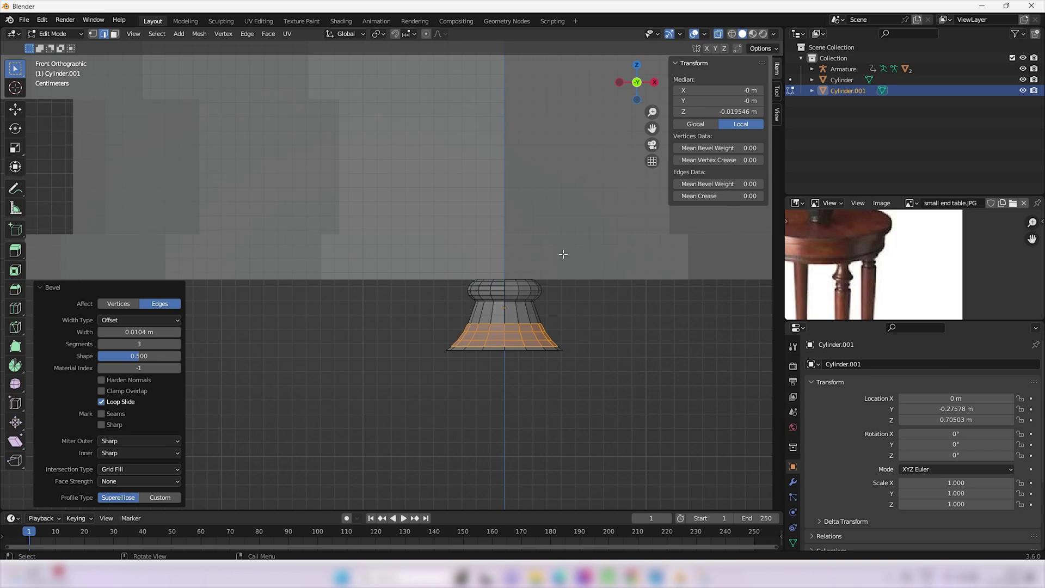
{"action": "left_click", "coordinate": [93, 34], "text": "shift"}
{"action": "left_click", "coordinate": [93, 34]}
{"action": "left_click_drag", "start_coordinate": [321, 427], "coordinate": [629, 348]}
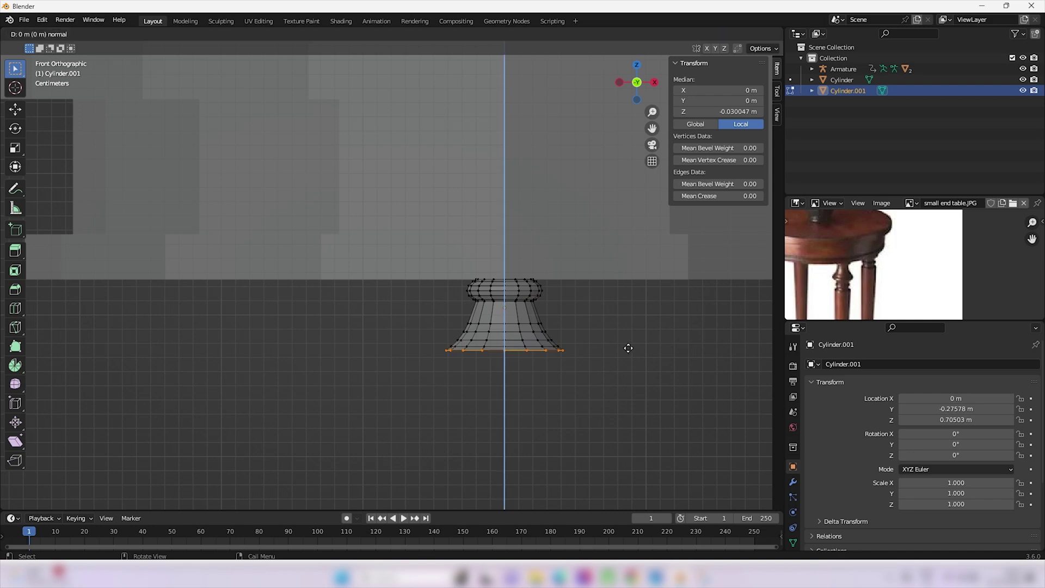
{"action": "key", "text": "e"}
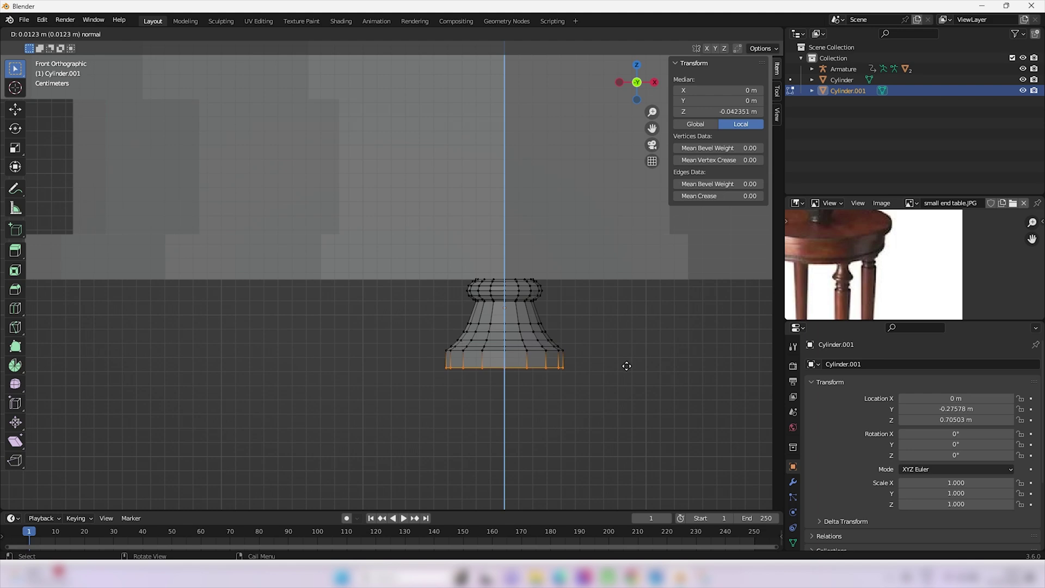
{"action": "left_click", "coordinate": [626, 367]}
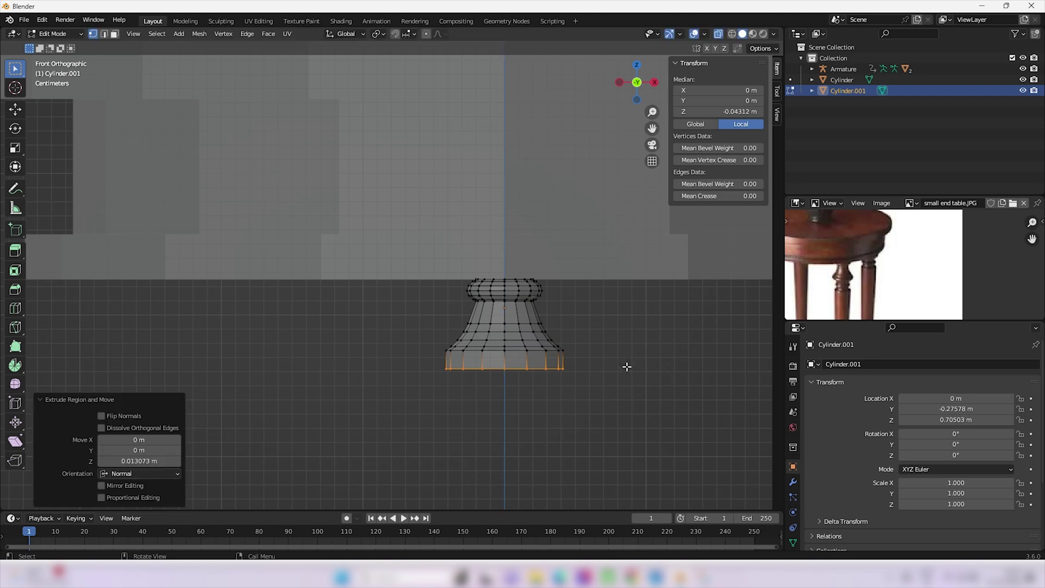
Extrude the bottom ring down another 0.022 m or so and scale it inward to about 0.475
{"action": "key", "text": "e"}
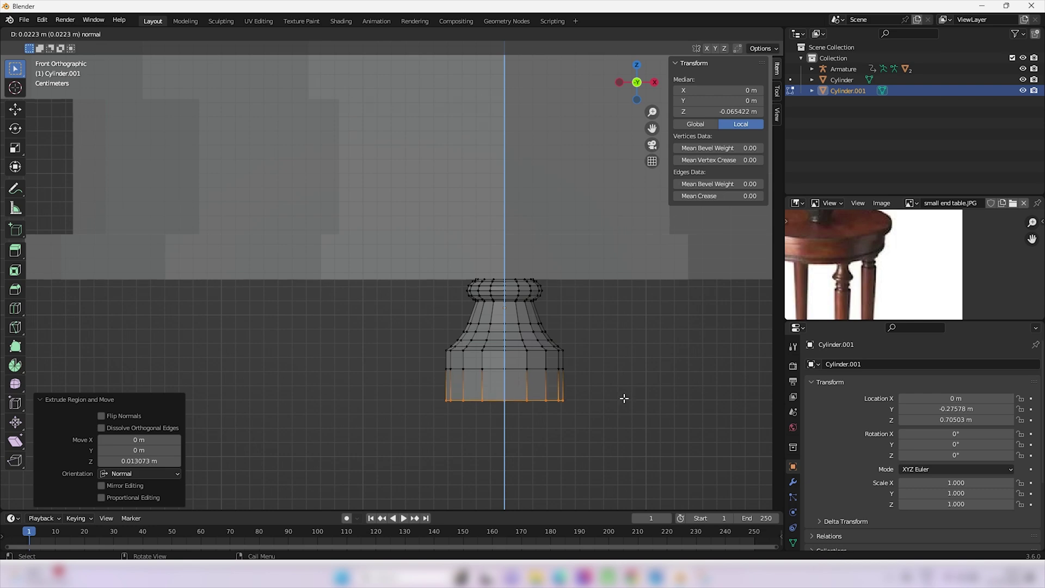
{"action": "left_click", "coordinate": [624, 400]}
{"action": "key", "text": "s"}
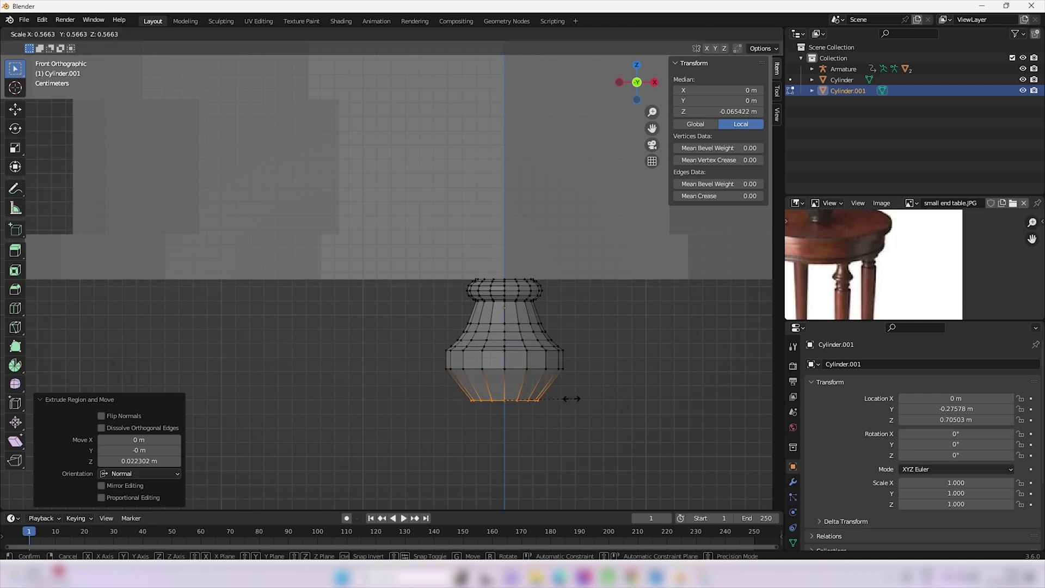
{"action": "left_click", "coordinate": [560, 399]}
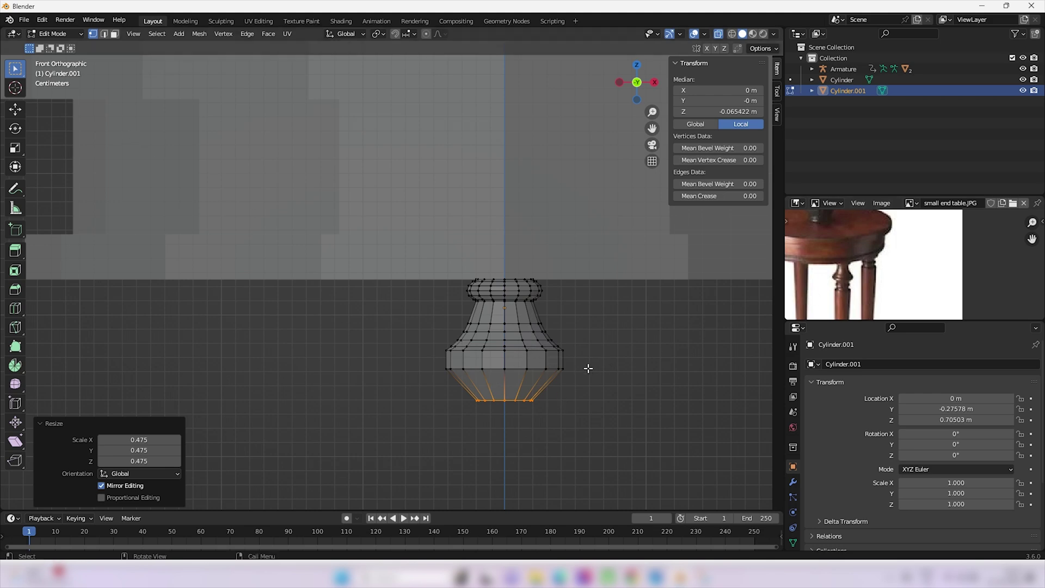
Add a single loop cut around the lower tapered section, slid slightly upward with a factor of about 0.15
{"action": "key", "text": "2"}
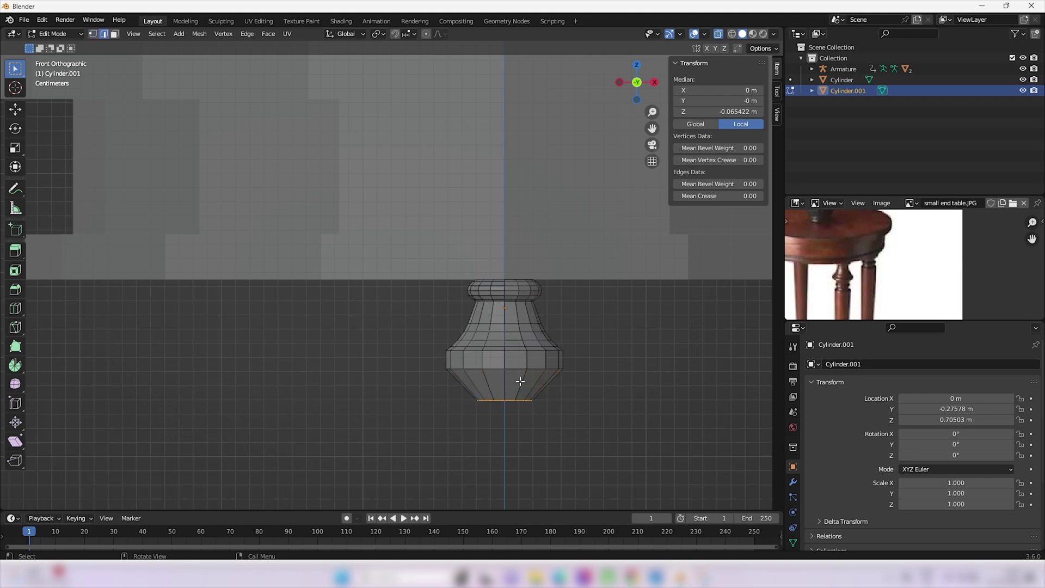
{"action": "left_click", "coordinate": [522, 381]}
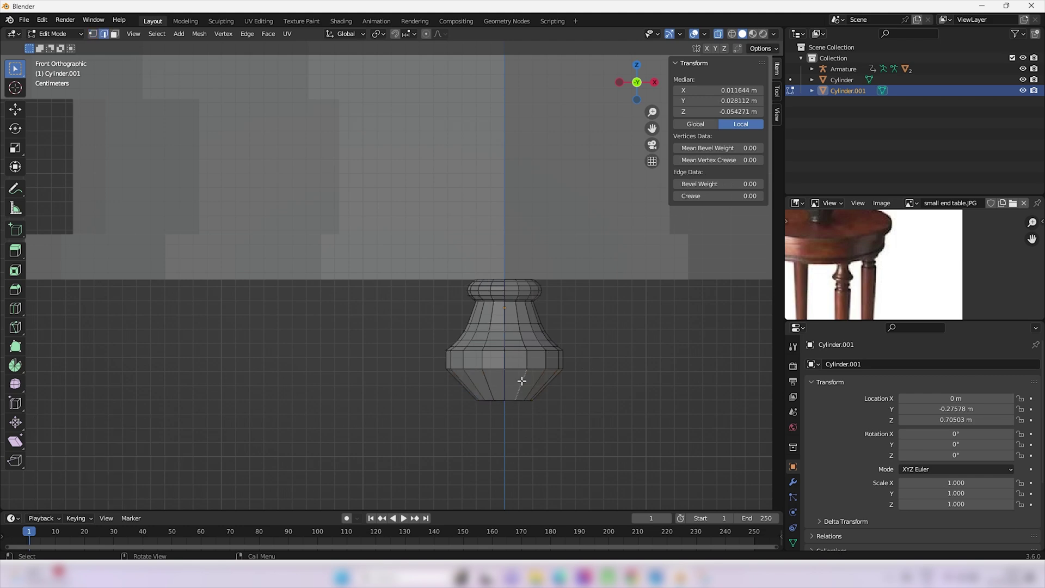
{"action": "key", "text": "ctrl+r"}
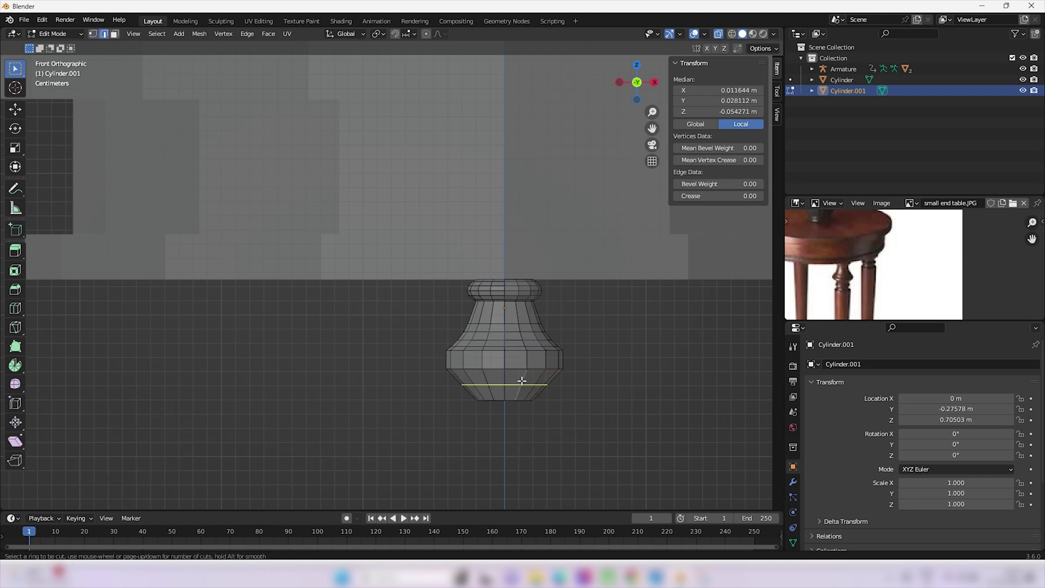
{"action": "left_click", "coordinate": [522, 381]}
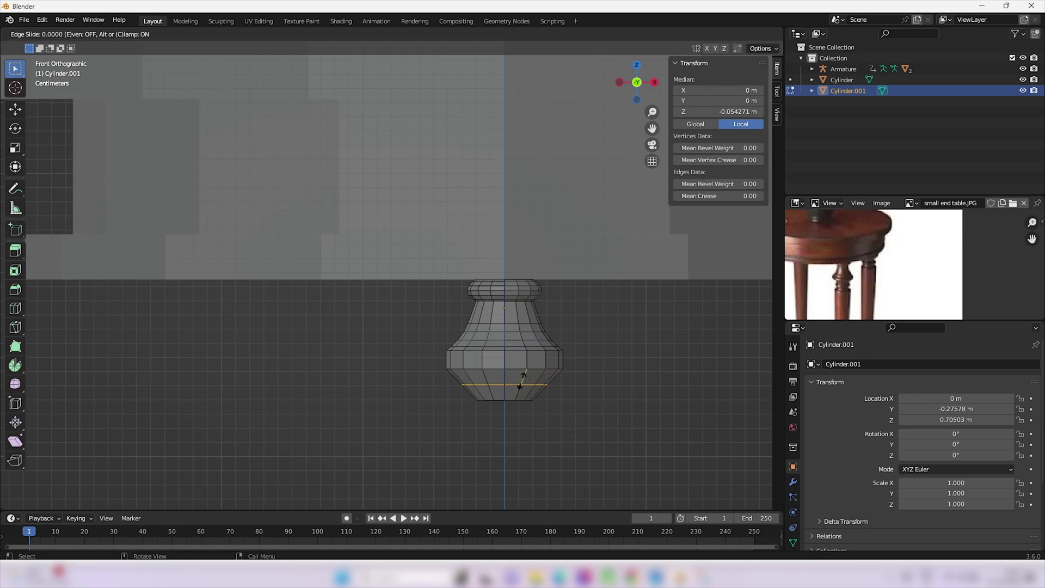
{"action": "left_click", "coordinate": [522, 376]}
Scale the lower taper's loop to about 0.837 and bevel it about 0.0104 m wide with 3 segments
{"action": "key", "text": "s"}
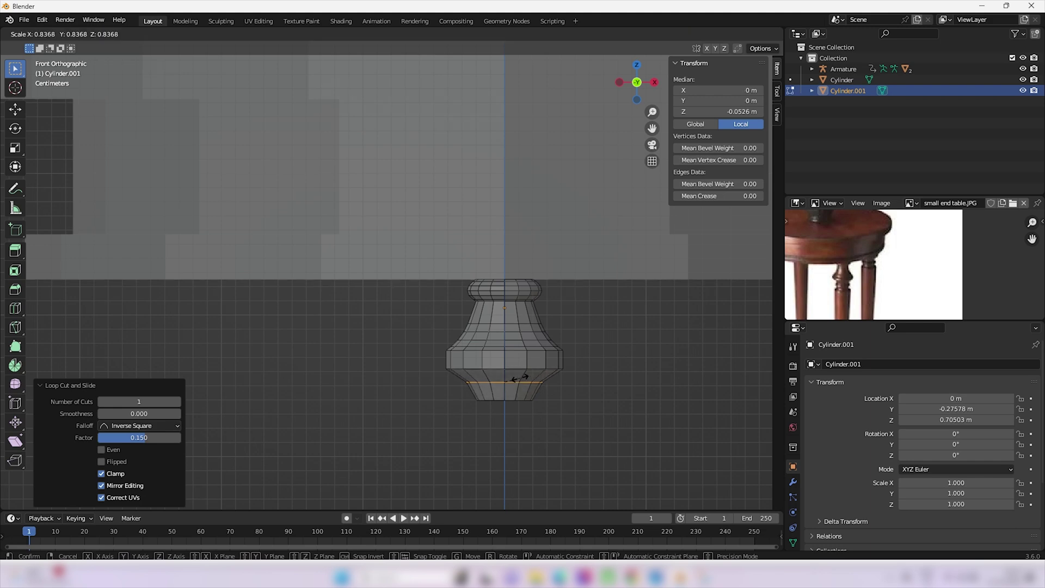
{"action": "left_click", "coordinate": [520, 377]}
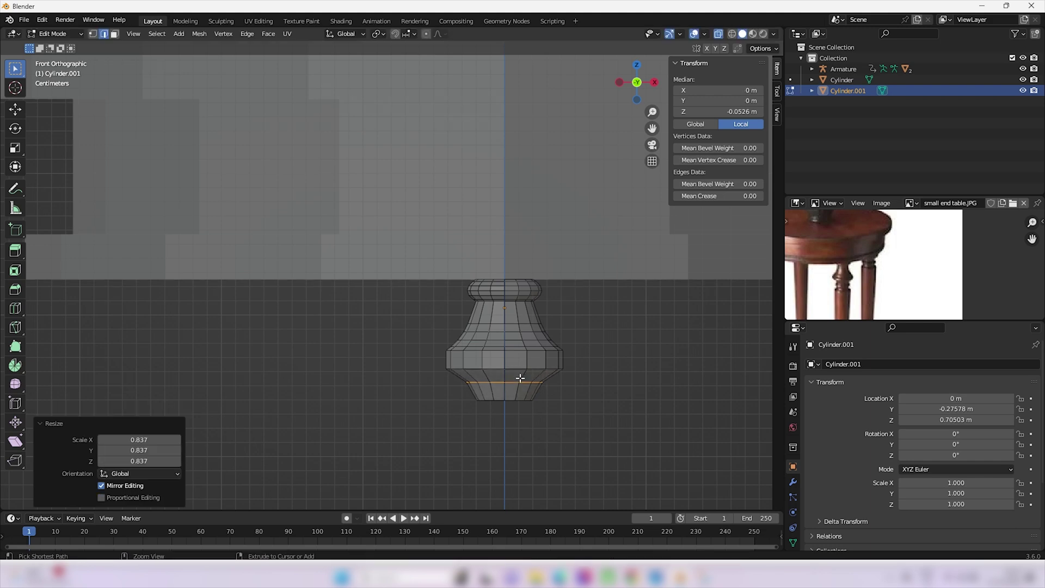
{"action": "key", "text": "ctrl+b"}
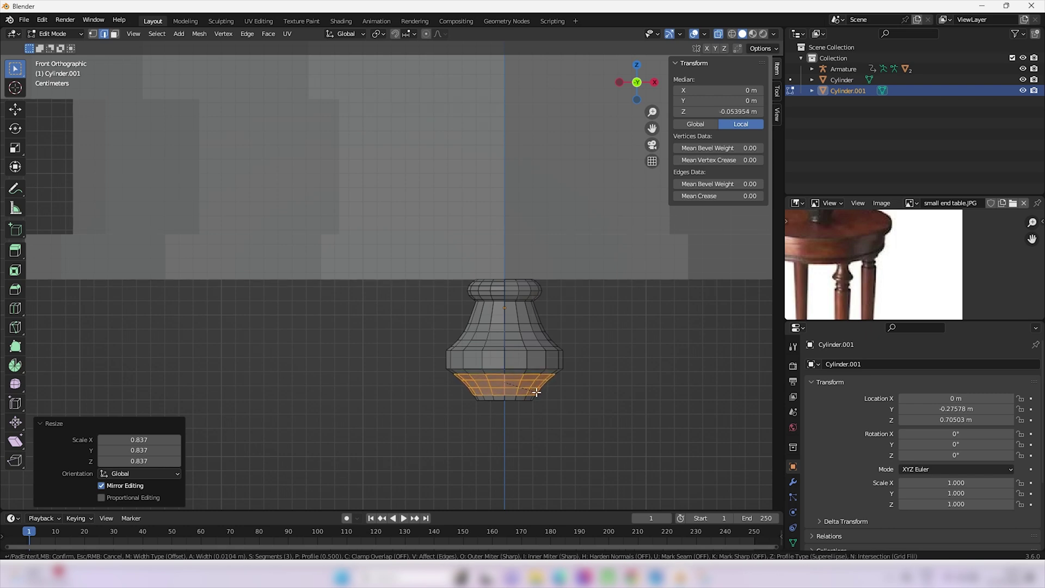
{"action": "left_click", "coordinate": [536, 391]}
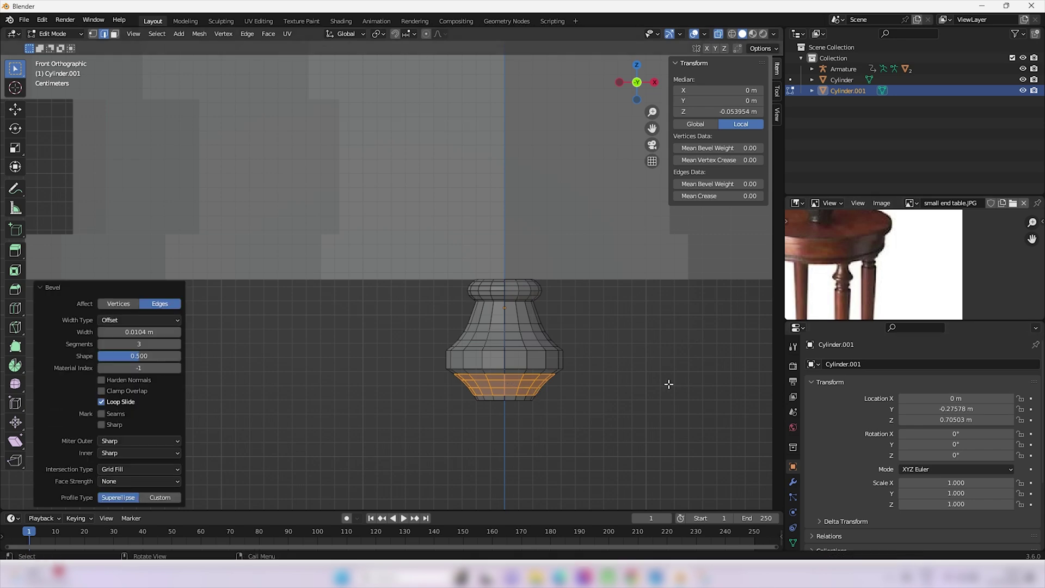
Add a centred loop cut around the wide straight band and scale it outward to about 1.3
{"action": "left_click", "coordinate": [526, 359]}
{"action": "key", "text": "ctrl+r"}
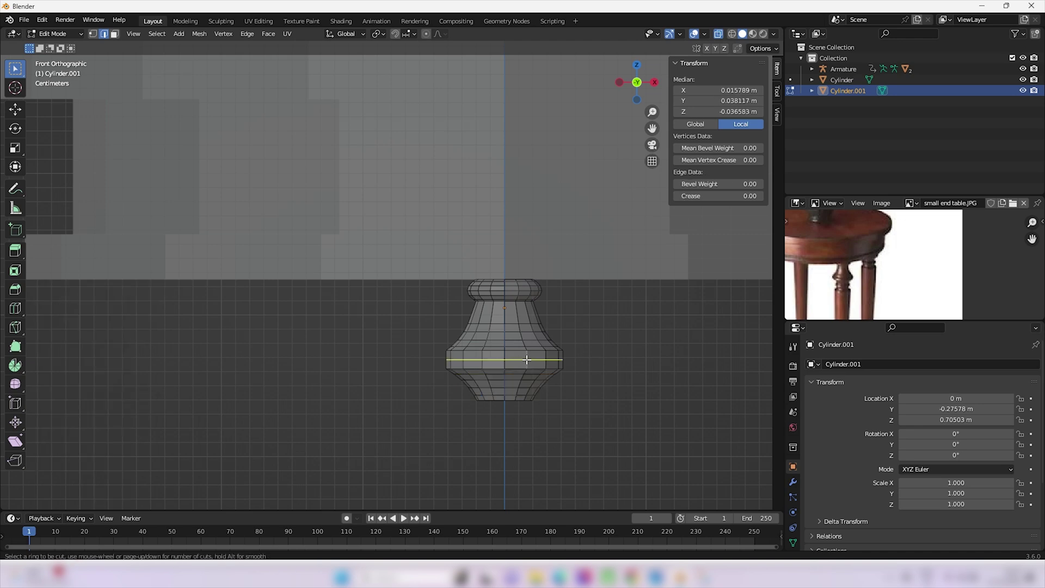
{"action": "left_click", "coordinate": [526, 359]}
{"action": "right_click", "coordinate": [526, 359]}
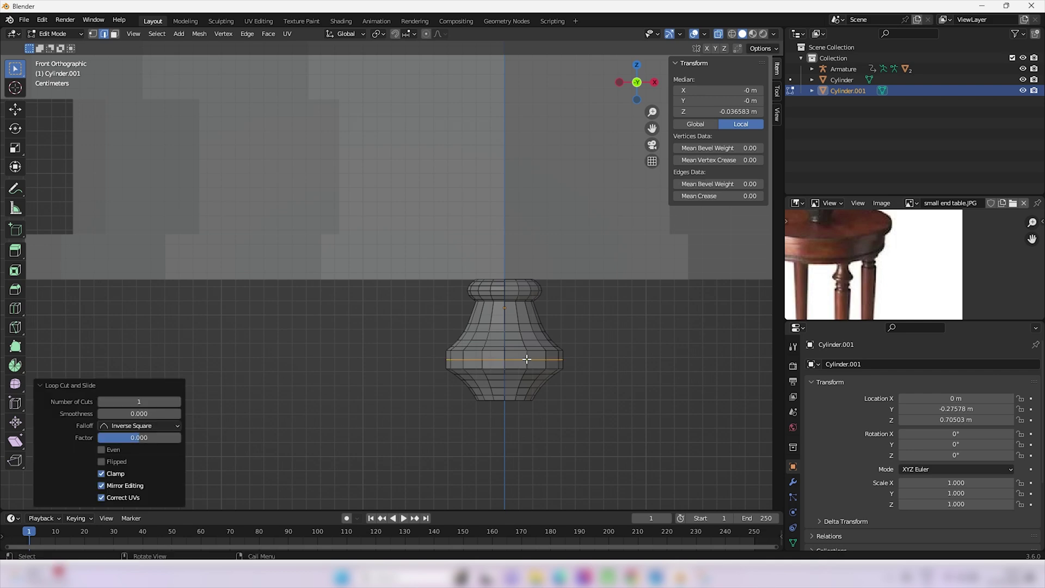
{"action": "key", "text": "s"}
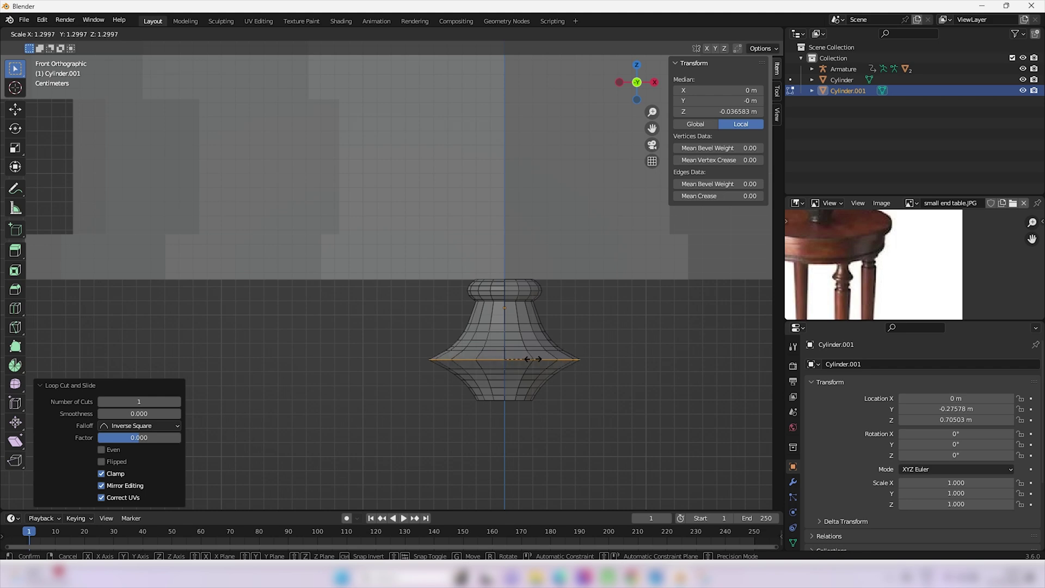
{"action": "left_click", "coordinate": [534, 360]}
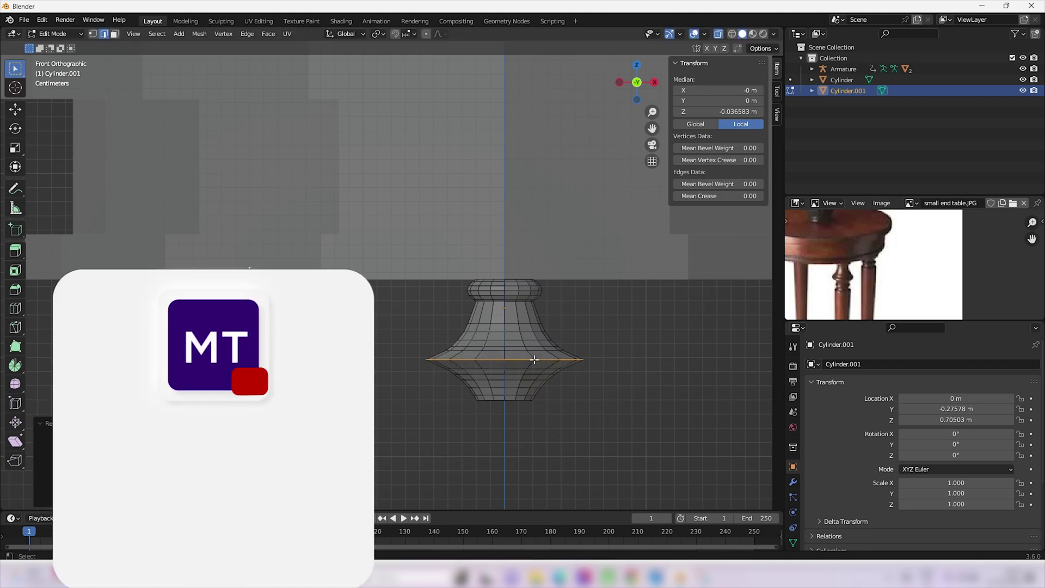
Bevel the edge loop around the leg's widest point and compare the overall leg shape with the reference photo
{"action": "key", "text": "ctrl+b"}
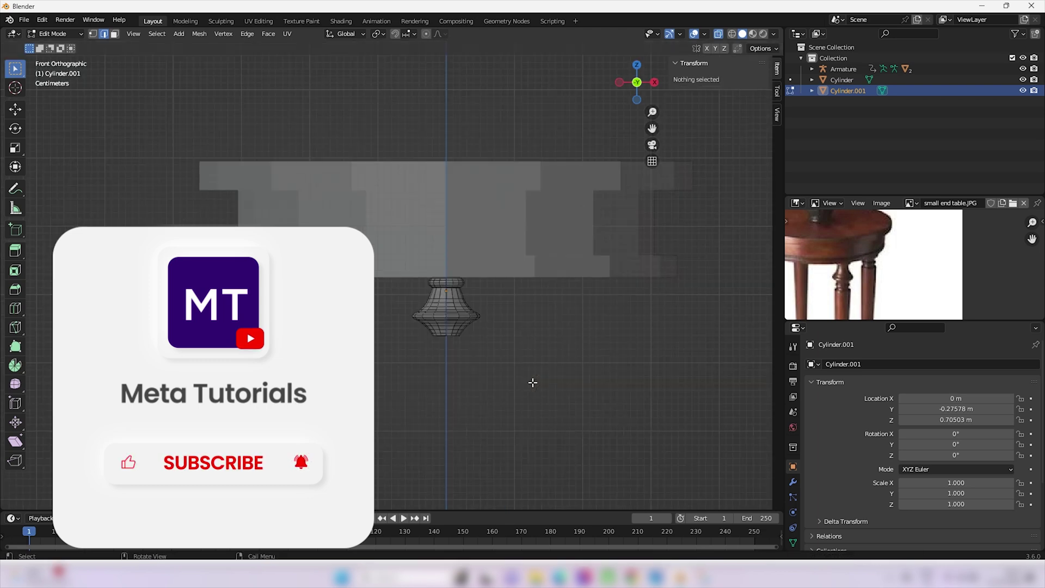
{"action": "scroll", "coordinate": [493, 378], "scroll_direction": "down", "scroll_amount": 3}
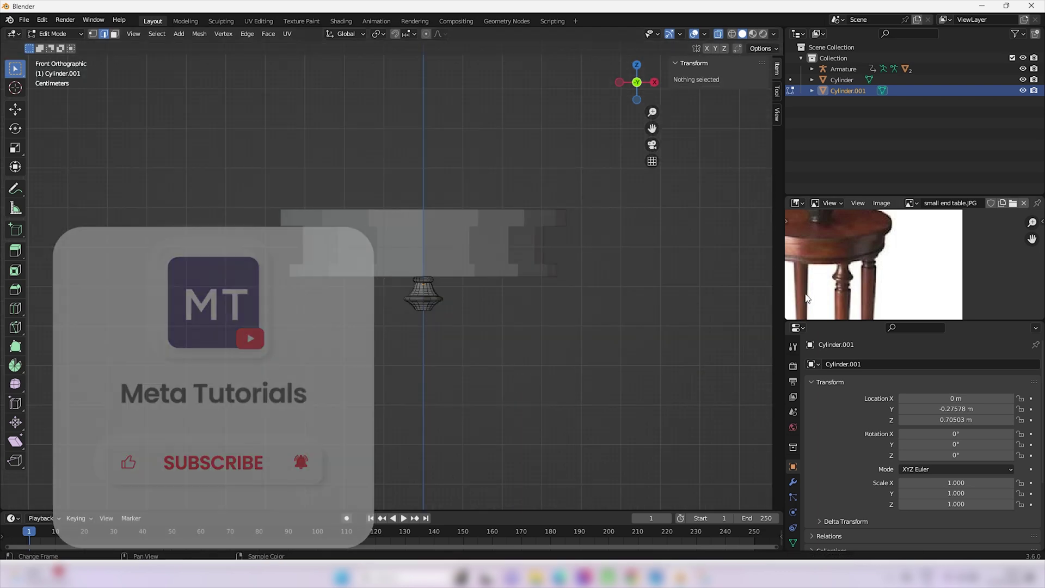
{"action": "scroll", "coordinate": [442, 321], "scroll_direction": "down", "scroll_amount": 4}
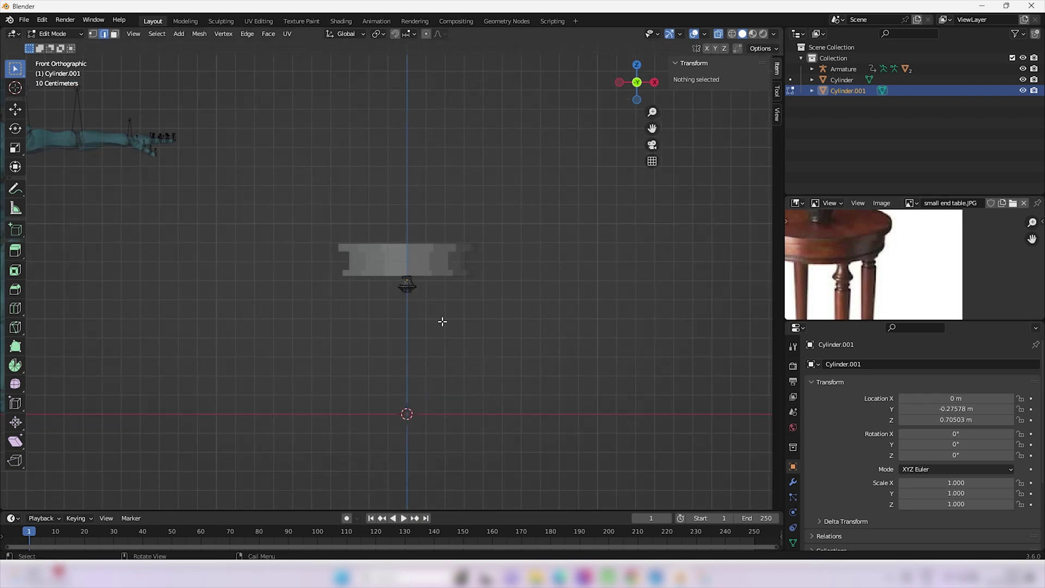
{"action": "scroll", "coordinate": [442, 321], "scroll_direction": "up", "scroll_amount": 3}
{"action": "scroll", "coordinate": [854, 278], "scroll_direction": "down", "scroll_amount": 2}
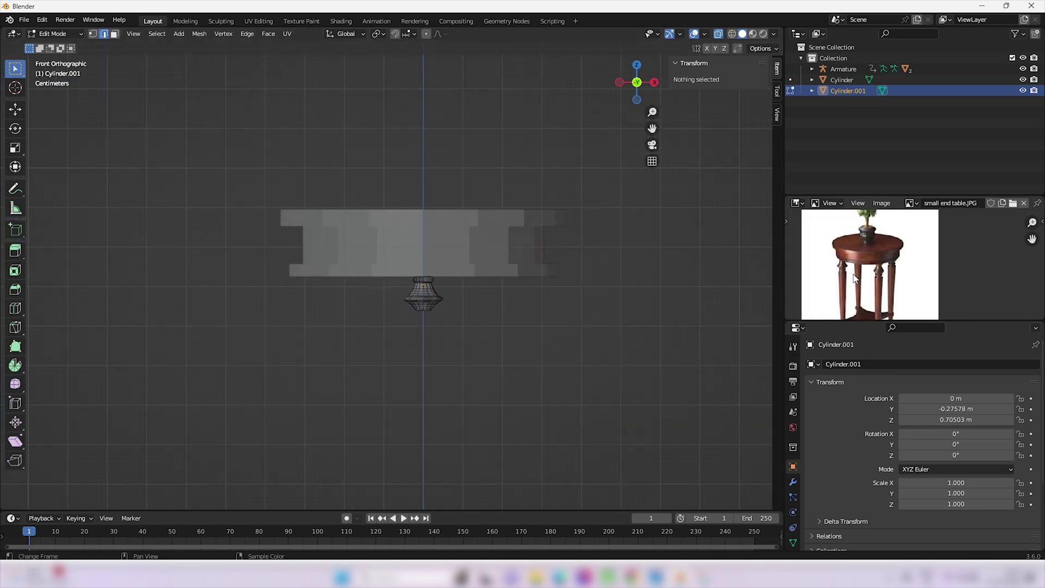
{"action": "middle_click_drag", "start_coordinate": [865, 279], "coordinate": [853, 255]}
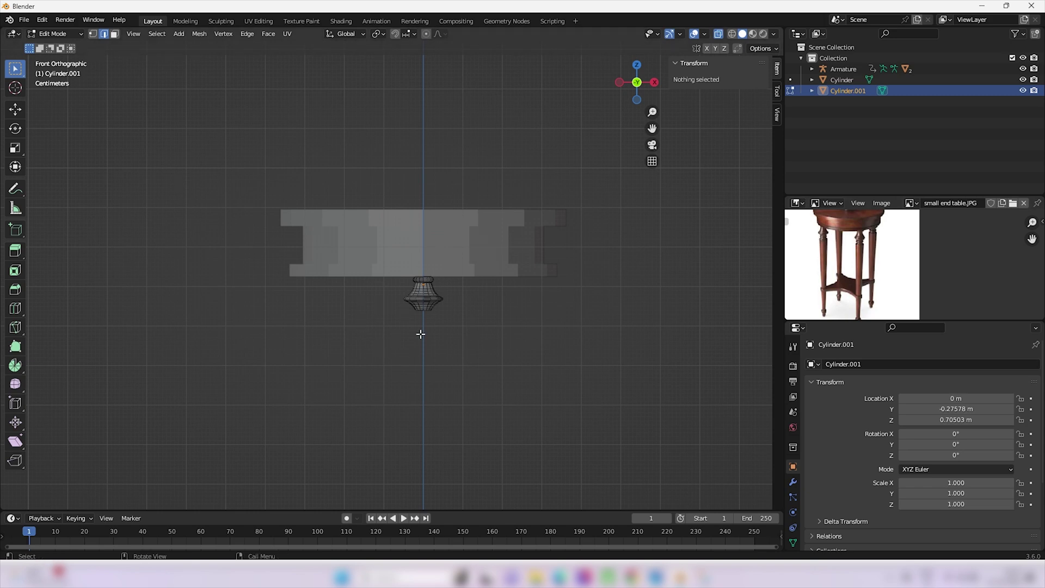
Scale the whole leg mesh to about 0.588 and move it up about 0.017 m along Z to meet the tabletop's underside
{"action": "left_click", "coordinate": [424, 299]}
{"action": "scroll", "coordinate": [407, 304], "scroll_direction": "up", "scroll_amount": 2}
{"action": "scroll", "coordinate": [492, 345], "scroll_direction": "up", "scroll_amount": 5}
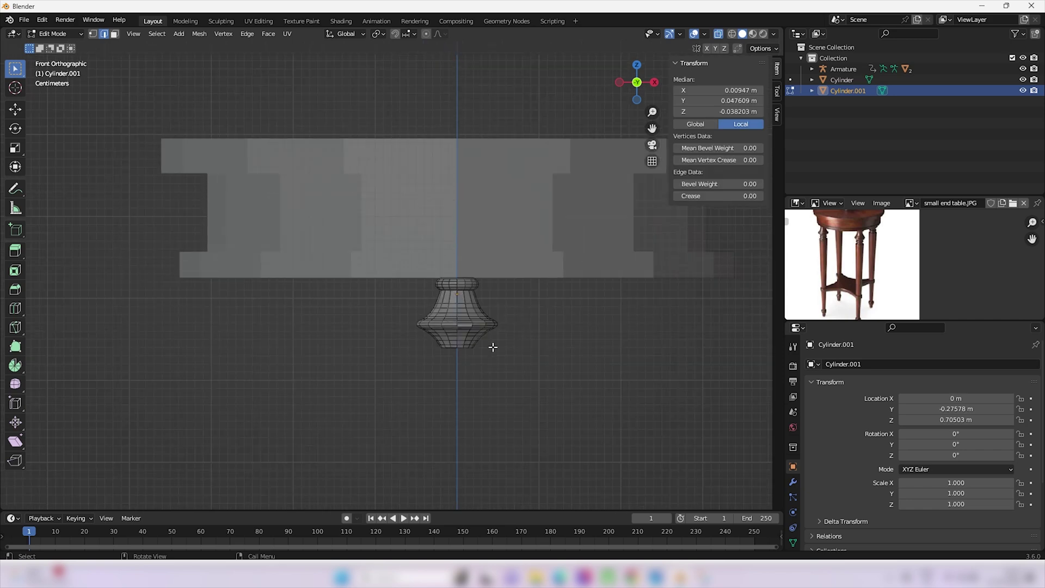
{"action": "left_click", "coordinate": [541, 380]}
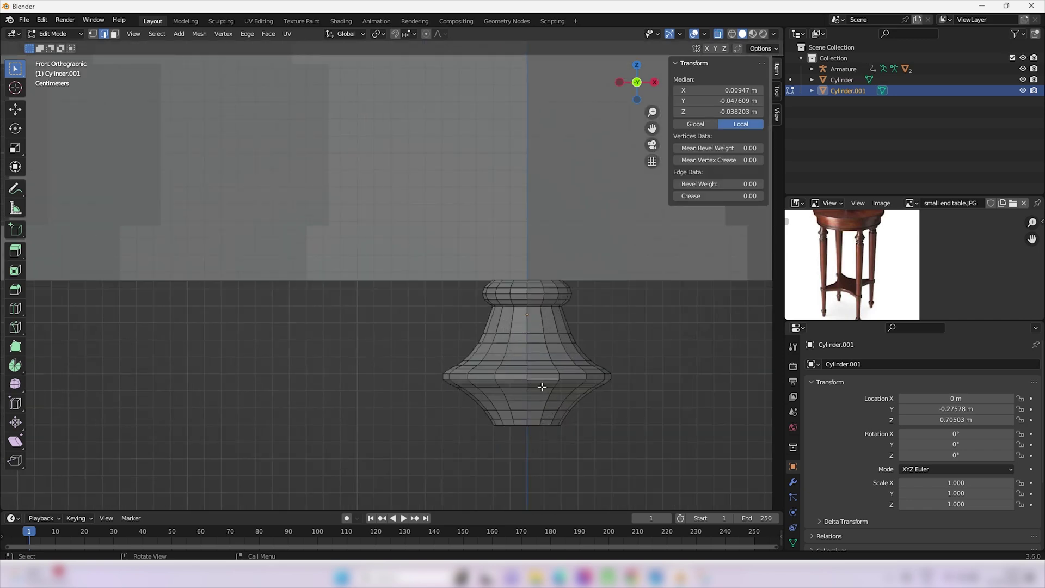
{"action": "key", "text": "l"}
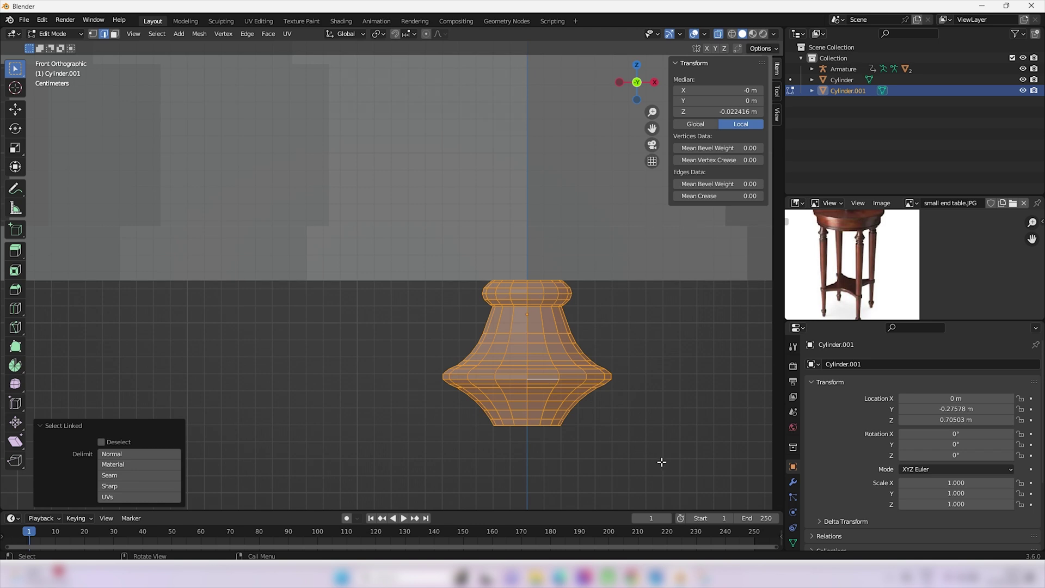
{"action": "key", "text": "s"}
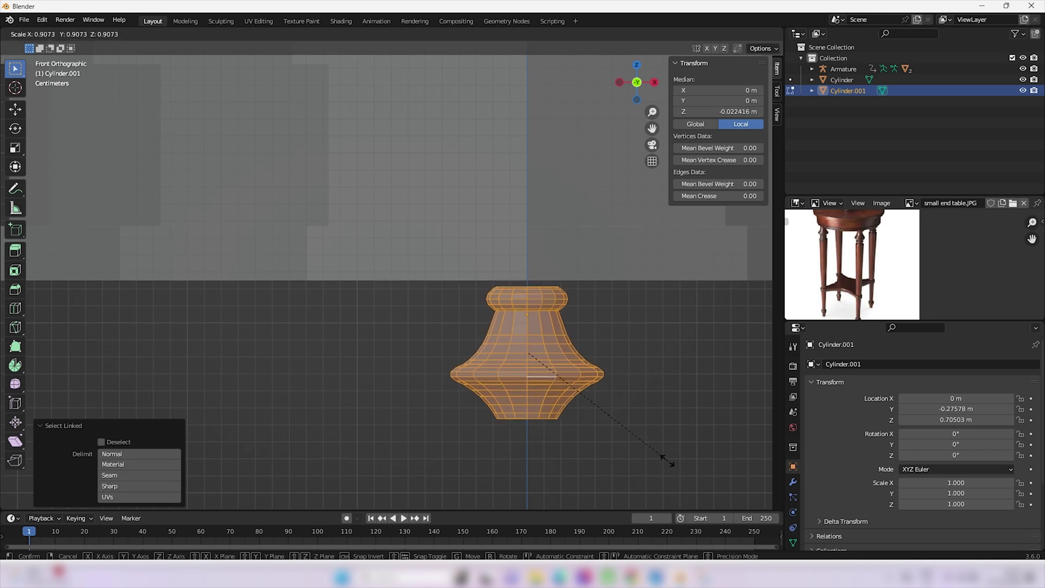
{"action": "left_click", "coordinate": [608, 434]}
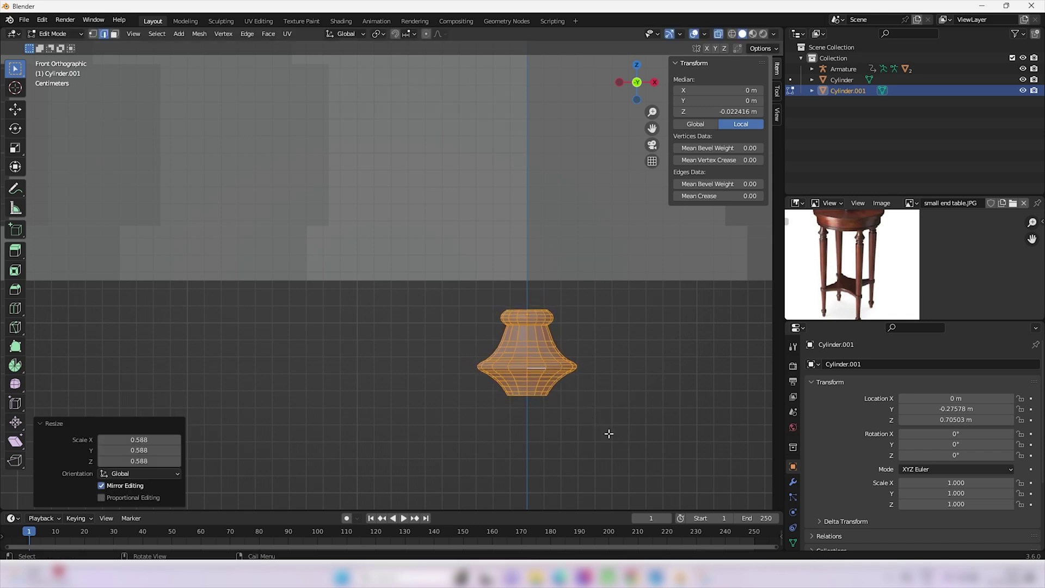
{"action": "key", "text": "g"}
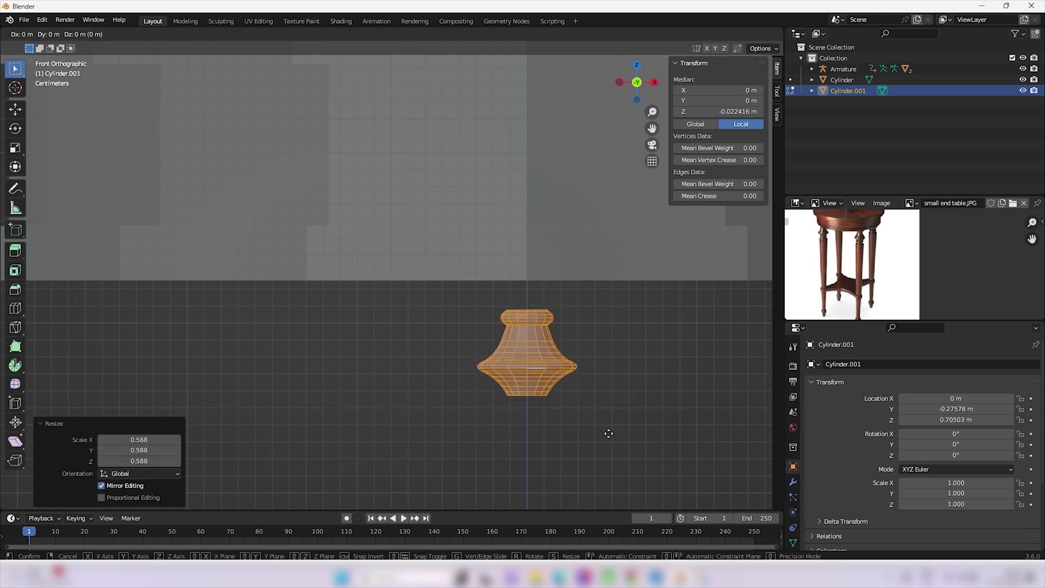
{"action": "key", "text": "z"}
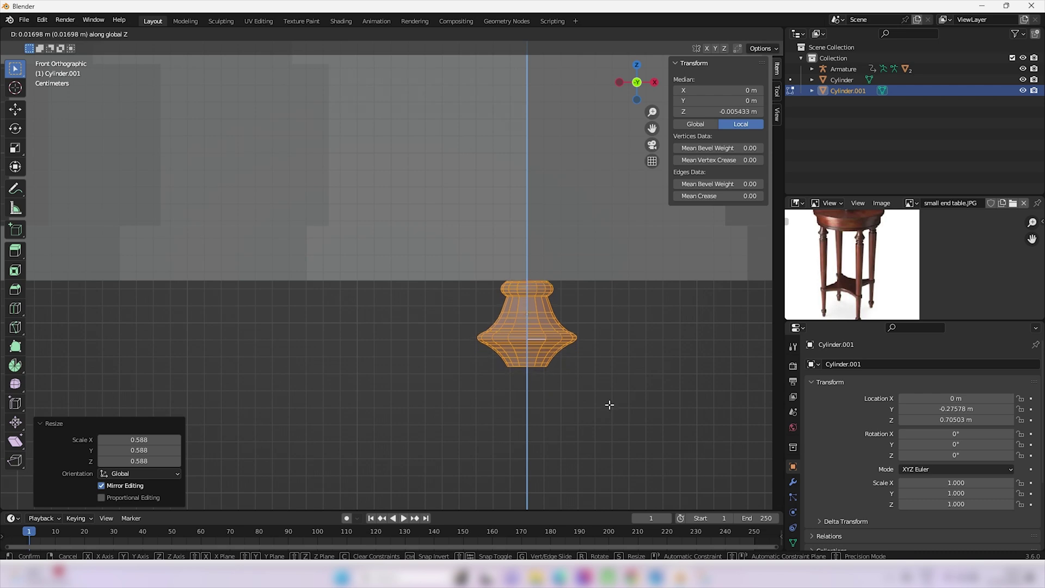
{"action": "left_click", "coordinate": [609, 405]}
Select the leg's bottom ring of vertices and extrude it straight down about 0.021 m
{"action": "scroll", "coordinate": [609, 404], "scroll_direction": "down", "scroll_amount": 5}
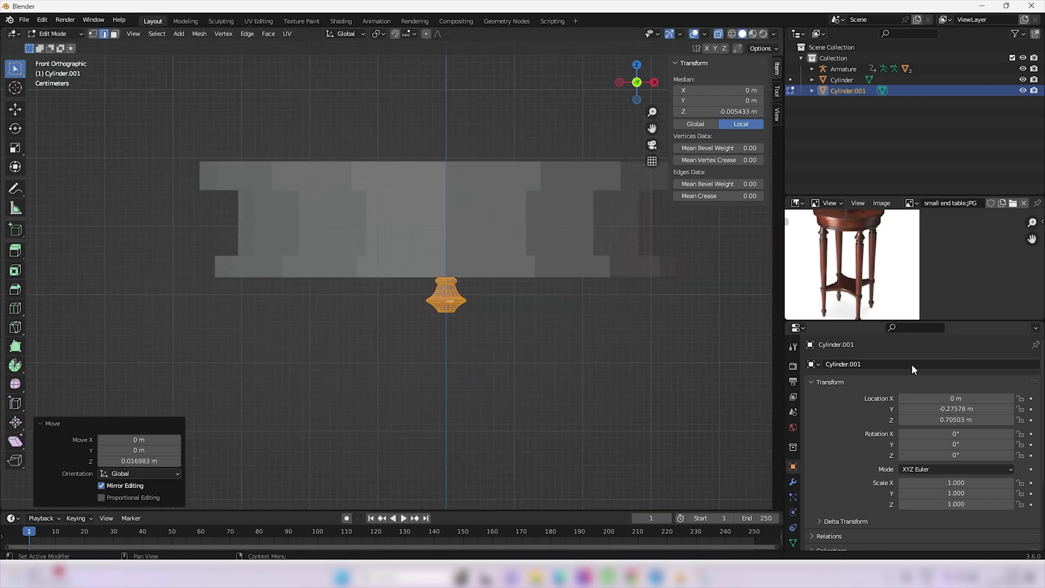
{"action": "scroll", "coordinate": [823, 233], "scroll_direction": "up", "scroll_amount": 3}
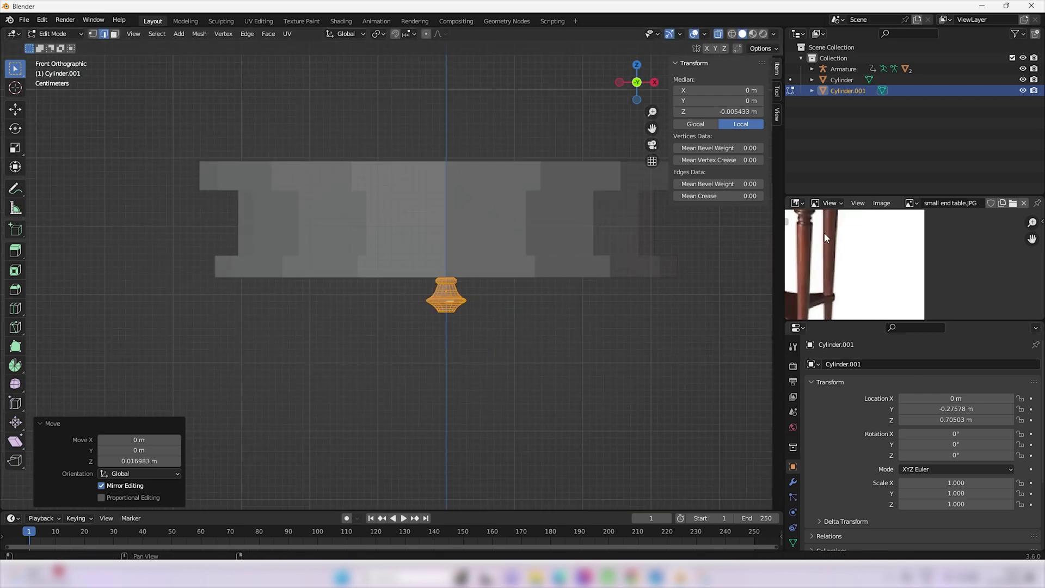
{"action": "middle_click_drag", "start_coordinate": [823, 233], "coordinate": [878, 256]}
{"action": "scroll", "coordinate": [832, 253], "scroll_direction": "up", "scroll_amount": 1}
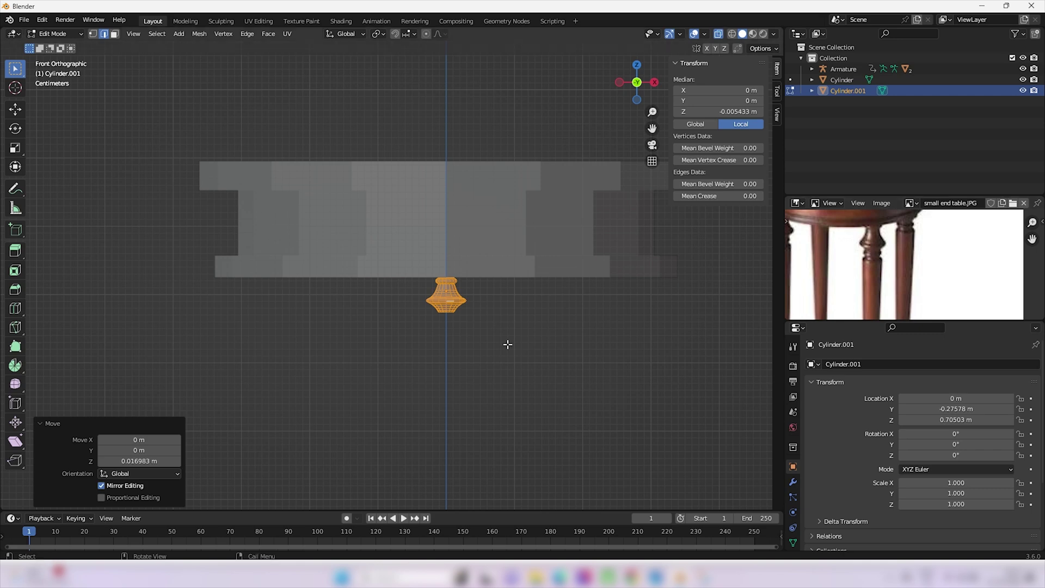
{"action": "left_click", "coordinate": [473, 324]}
{"action": "scroll", "coordinate": [474, 325], "scroll_direction": "up", "scroll_amount": 3}
{"action": "scroll", "coordinate": [514, 334], "scroll_direction": "up", "scroll_amount": 3}
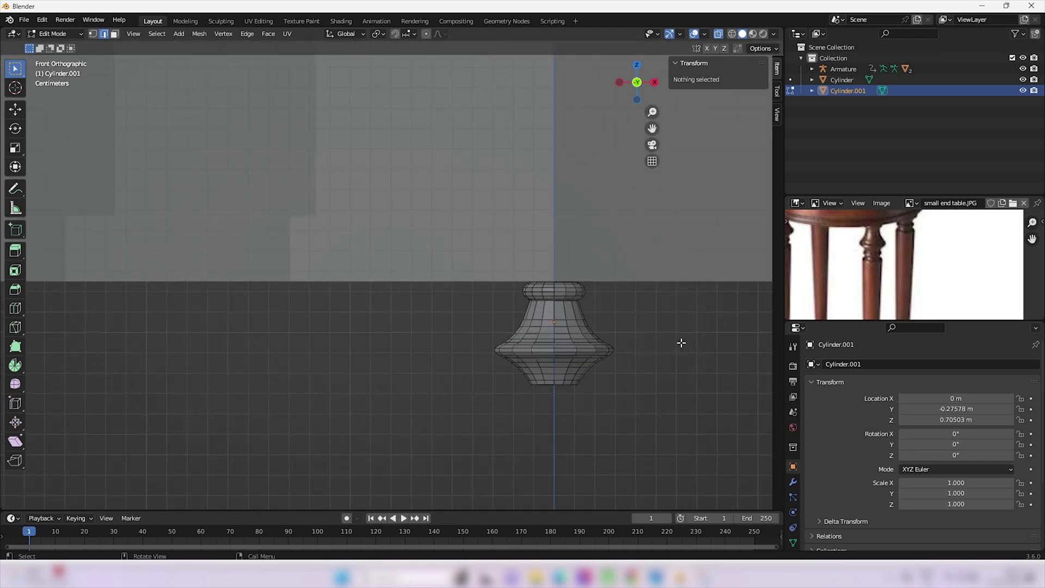
{"action": "key", "text": "1"}
{"action": "left_click_drag", "start_coordinate": [493, 438], "coordinate": [633, 383]}
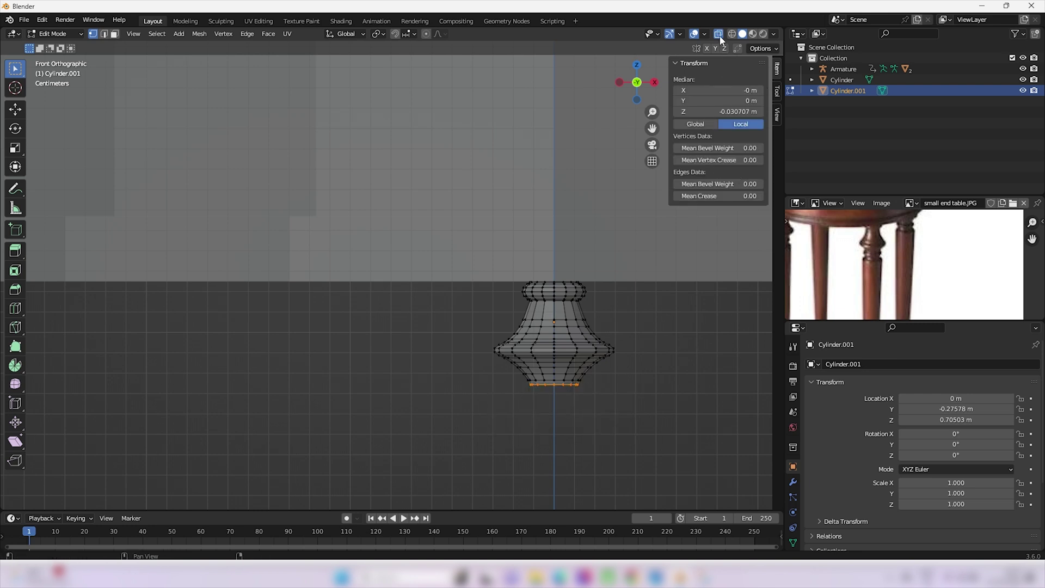
{"action": "middle_click_drag", "start_coordinate": [641, 415], "coordinate": [597, 330], "text": "shift"}
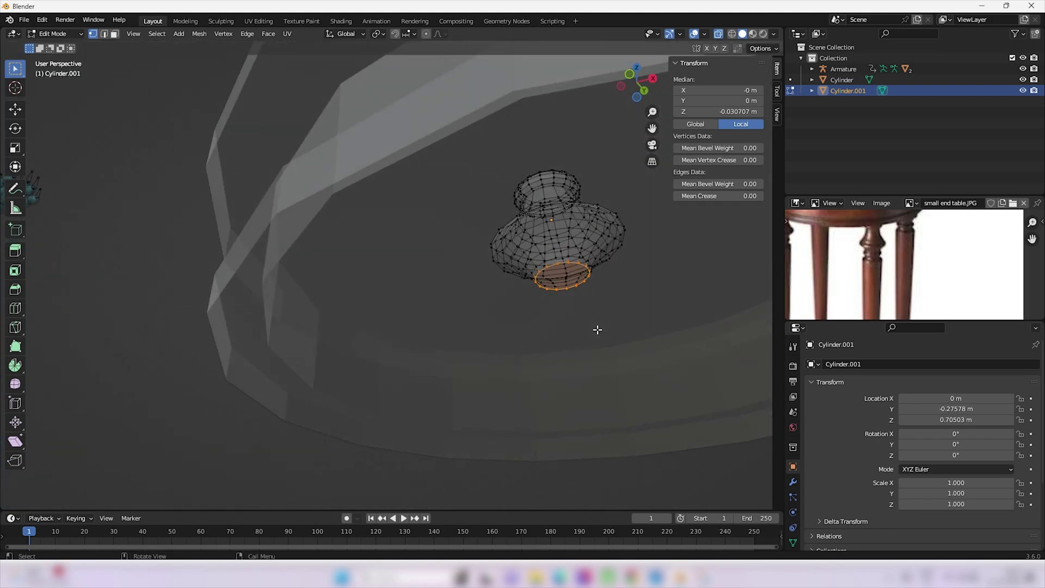
{"action": "key", "text": "KP_1"}
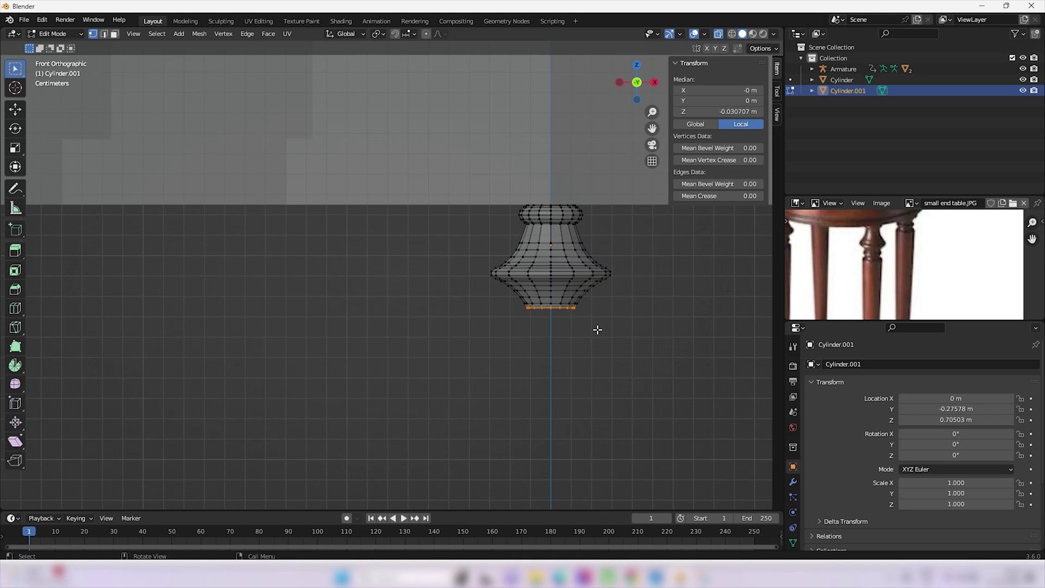
{"action": "key", "text": "e"}
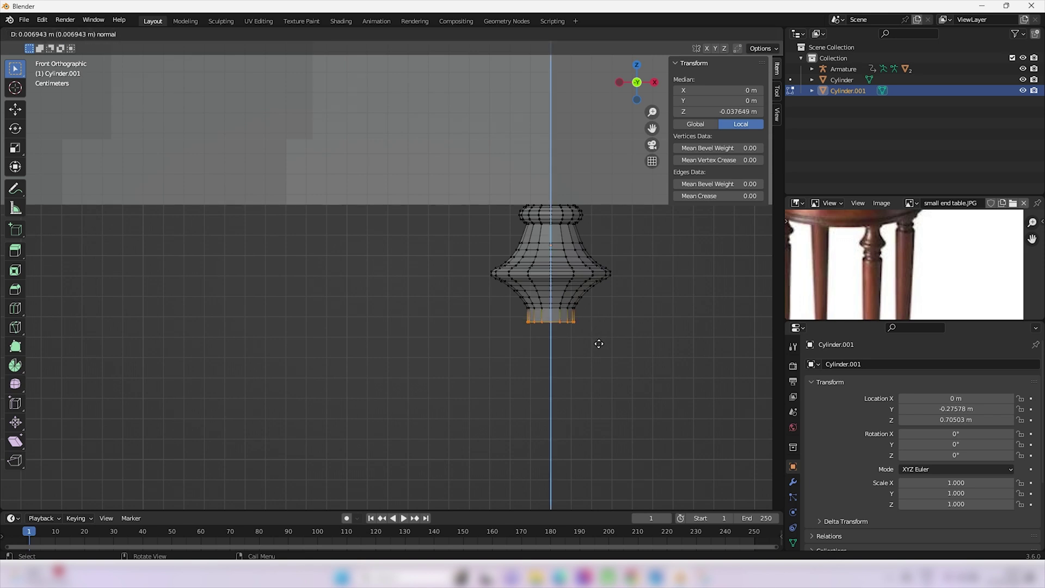
{"action": "left_click", "coordinate": [603, 371]}
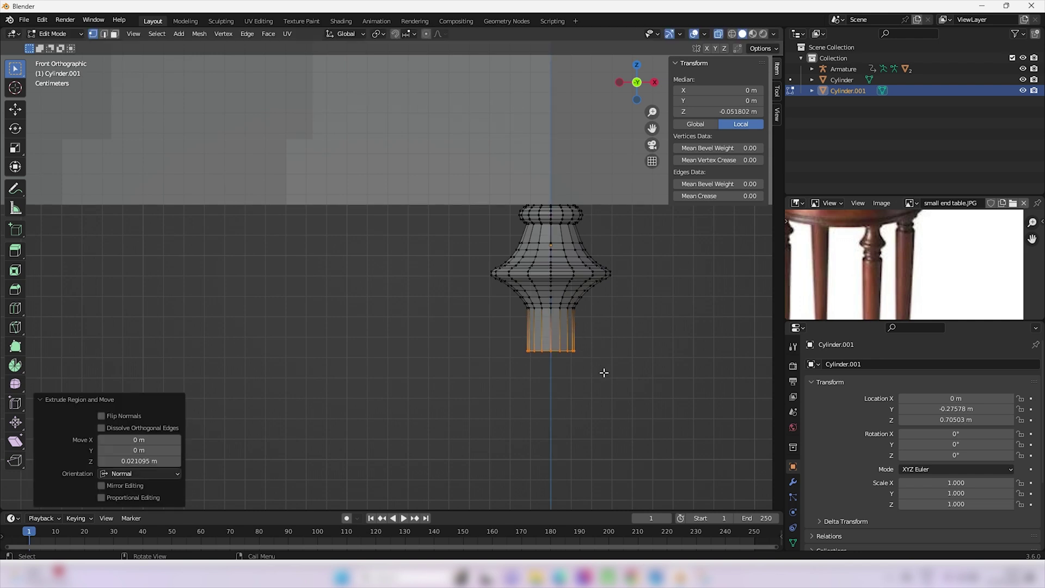
Lengthen the new straight neck by moving its bottom ring down about 0.0029 m along Z
{"action": "scroll", "coordinate": [604, 372], "scroll_direction": "down", "scroll_amount": 6}
{"action": "scroll", "coordinate": [603, 372], "scroll_direction": "down", "scroll_amount": 5}
{"action": "scroll", "coordinate": [603, 373], "scroll_direction": "up", "scroll_amount": 10}
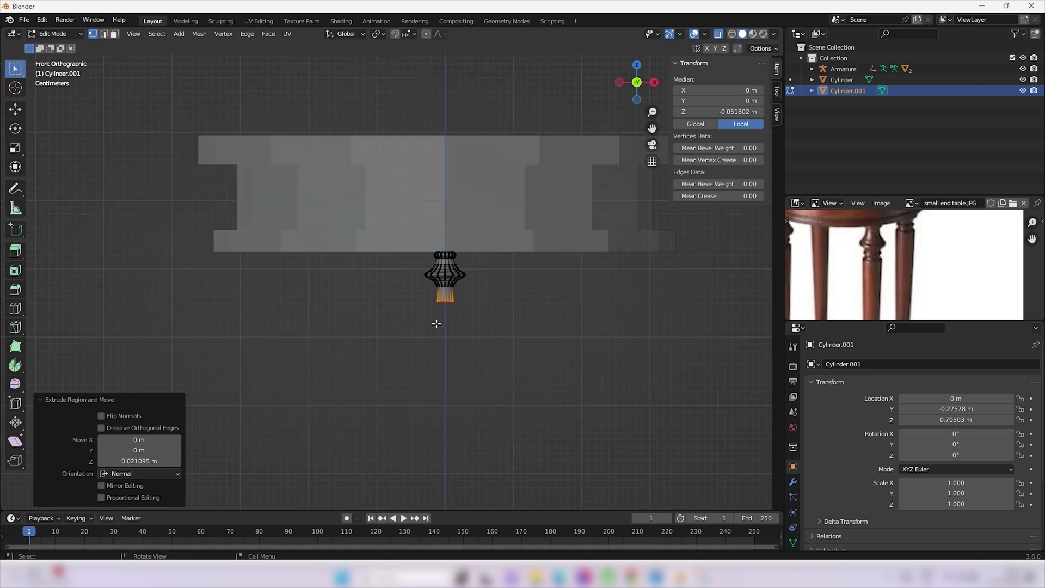
{"action": "middle_click_drag", "start_coordinate": [553, 338], "coordinate": [564, 335], "text": "shift"}
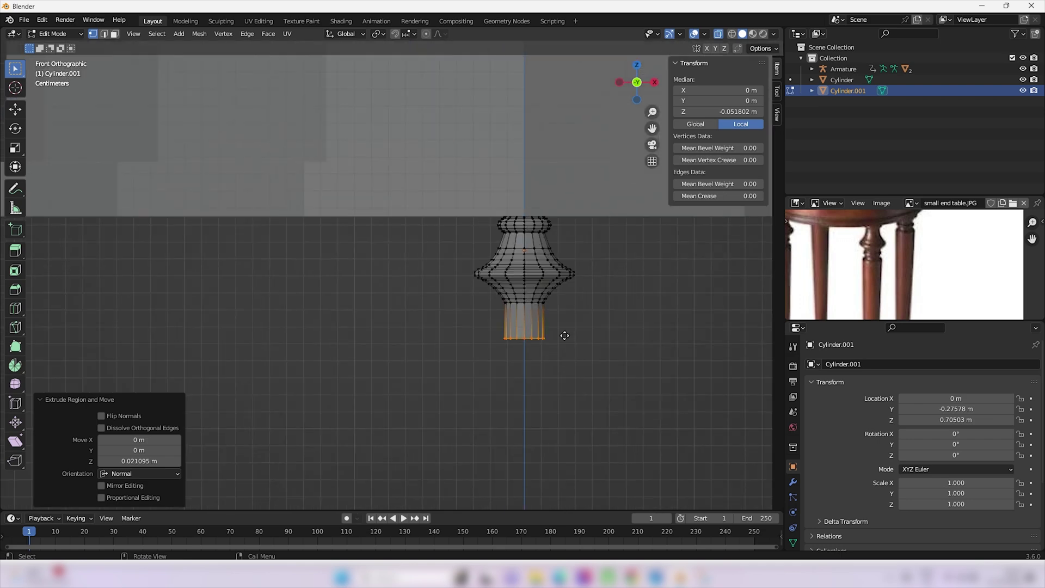
{"action": "key", "text": "e"}
{"action": "right_click", "coordinate": [564, 341]}
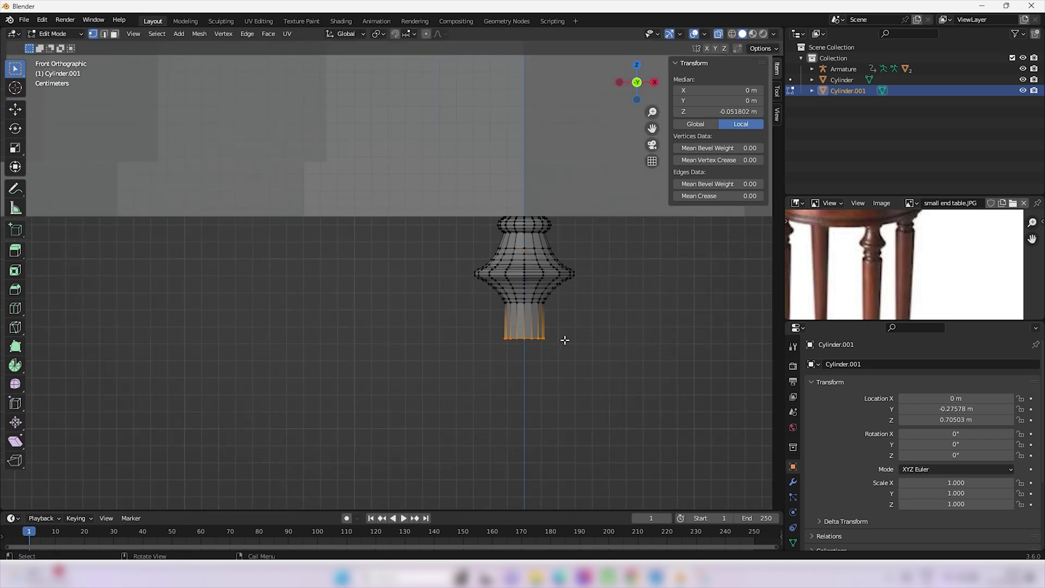
{"action": "key", "text": "g"}
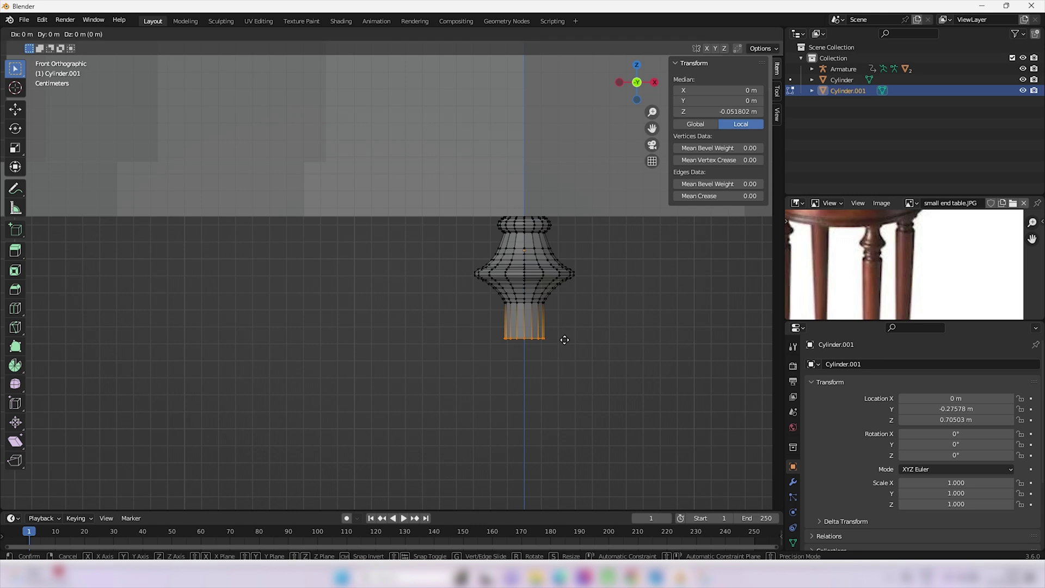
{"action": "key", "text": "z"}
{"action": "left_click", "coordinate": [565, 344]}
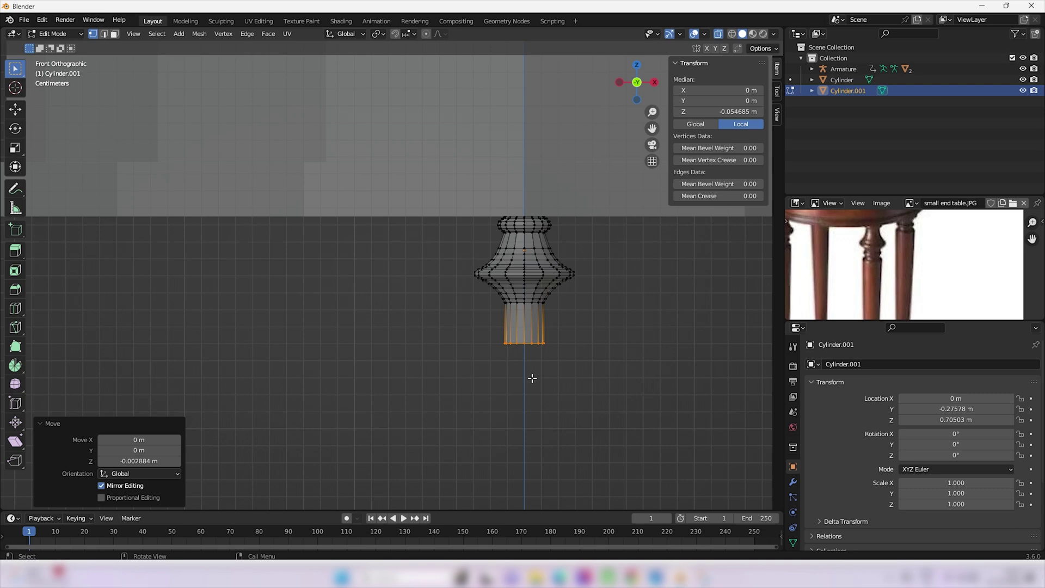
Add a centred loop cut around the straight neck and another centred one in its lower half
{"action": "key", "text": "2"}
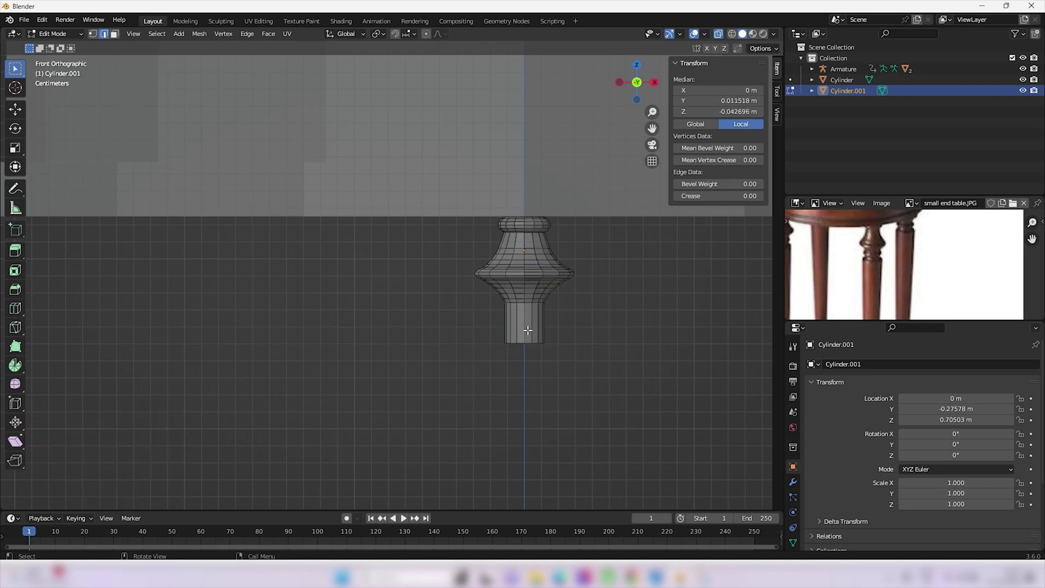
{"action": "left_click", "coordinate": [532, 323]}
{"action": "key", "text": "ctrl+r"}
{"action": "left_click", "coordinate": [533, 323]}
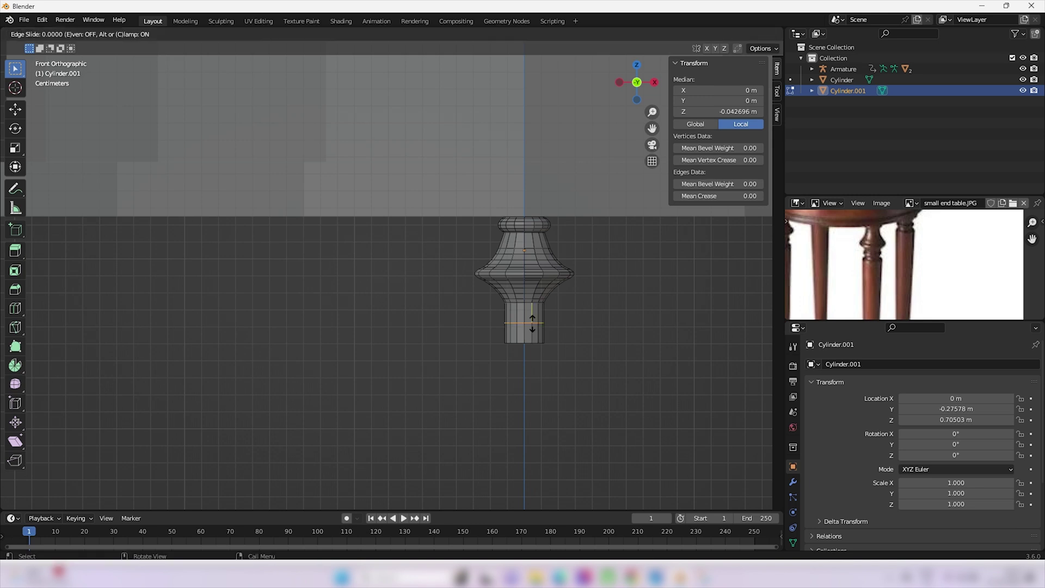
{"action": "right_click", "coordinate": [532, 323]}
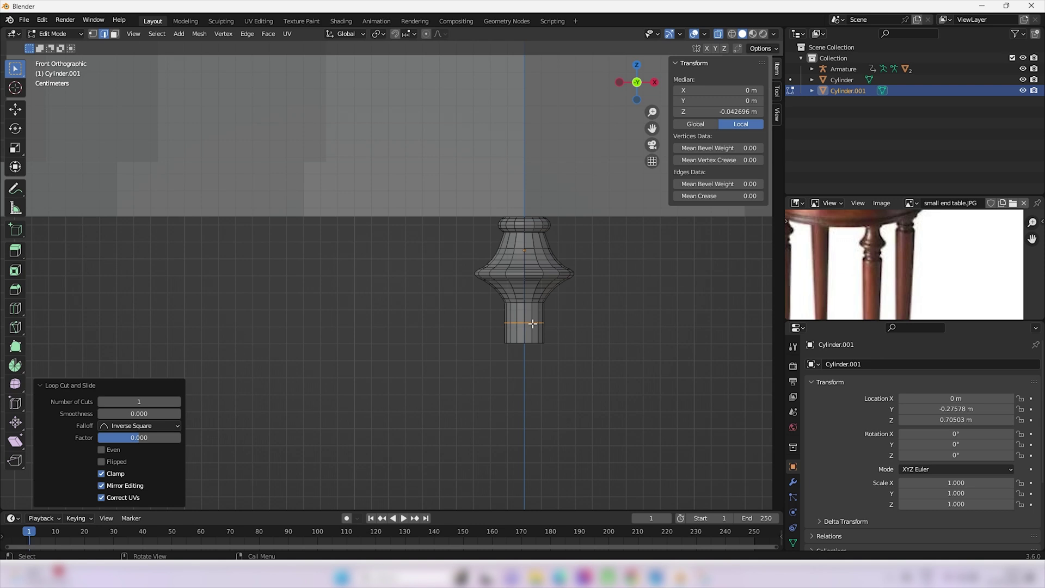
{"action": "left_click", "coordinate": [536, 336]}
{"action": "key", "text": "ctrl+r"}
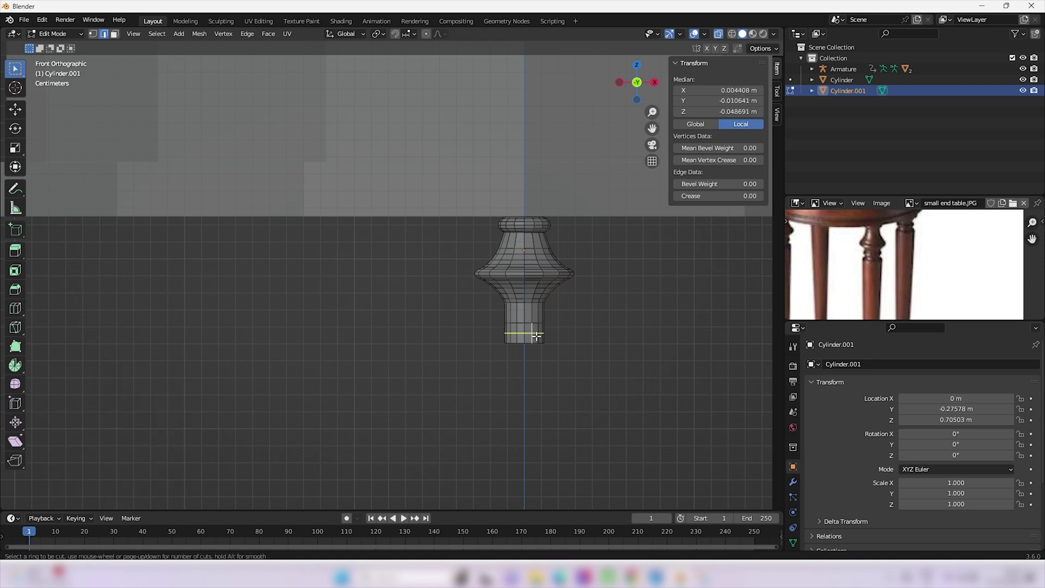
{"action": "left_click", "coordinate": [536, 337]}
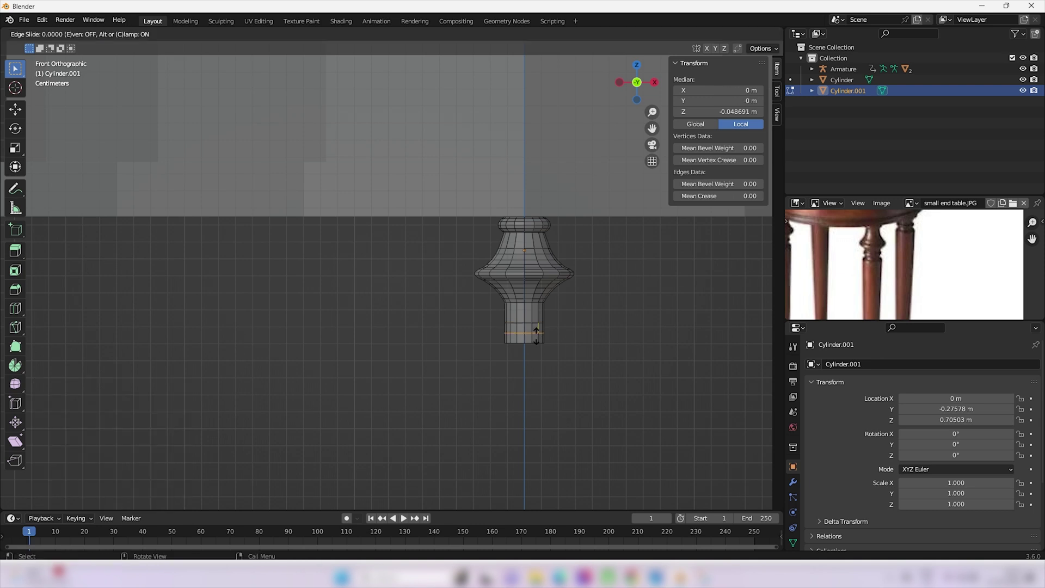
{"action": "right_click", "coordinate": [536, 332]}
Select the band of faces between the two lower loops of the straight neck and extrude it along normals about 0.0036 m
{"action": "scroll", "coordinate": [532, 344], "scroll_direction": "up", "scroll_amount": 1}
{"action": "scroll", "coordinate": [532, 344], "scroll_direction": "up", "scroll_amount": 1}
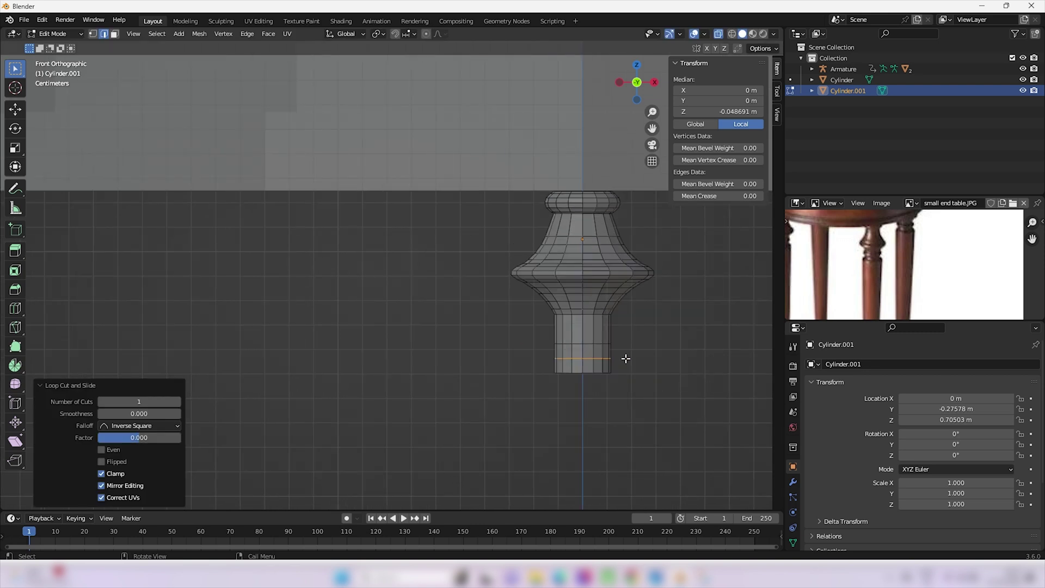
{"action": "left_click", "coordinate": [115, 35]}
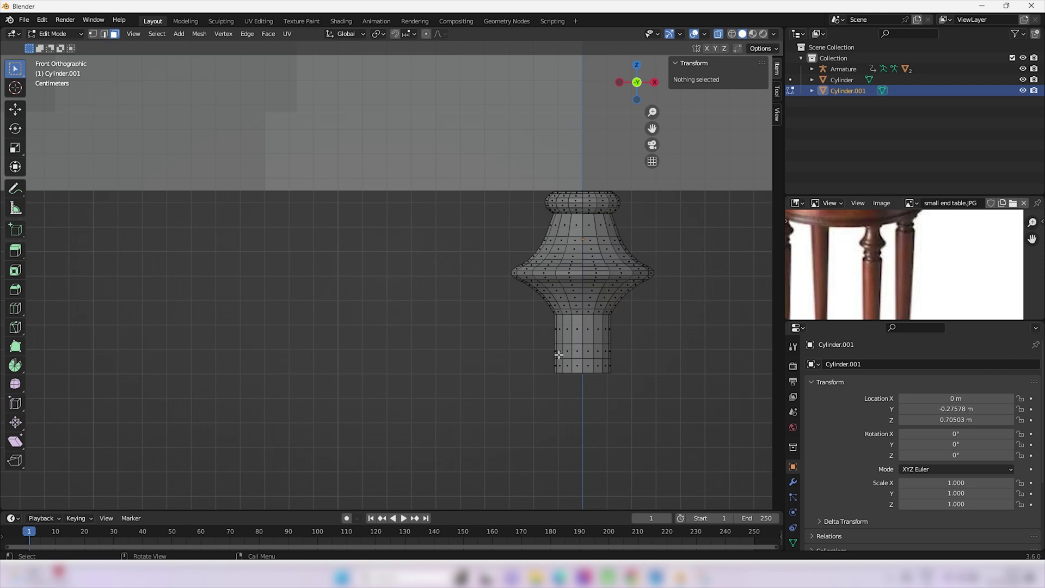
{"action": "left_click_drag", "start_coordinate": [524, 350], "coordinate": [666, 353]}
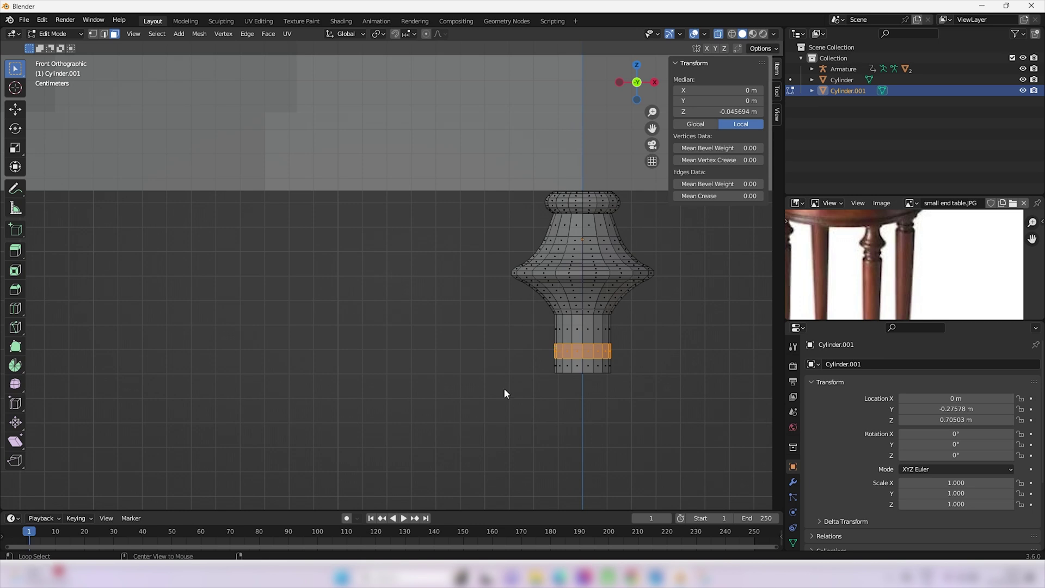
{"action": "key", "text": "alt+e"}
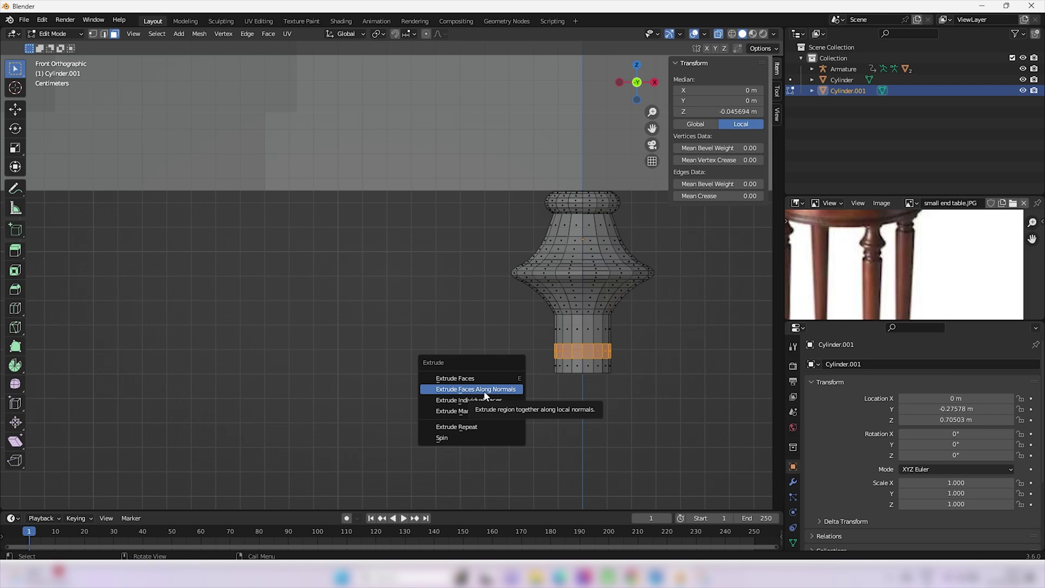
{"action": "left_click", "coordinate": [485, 392]}
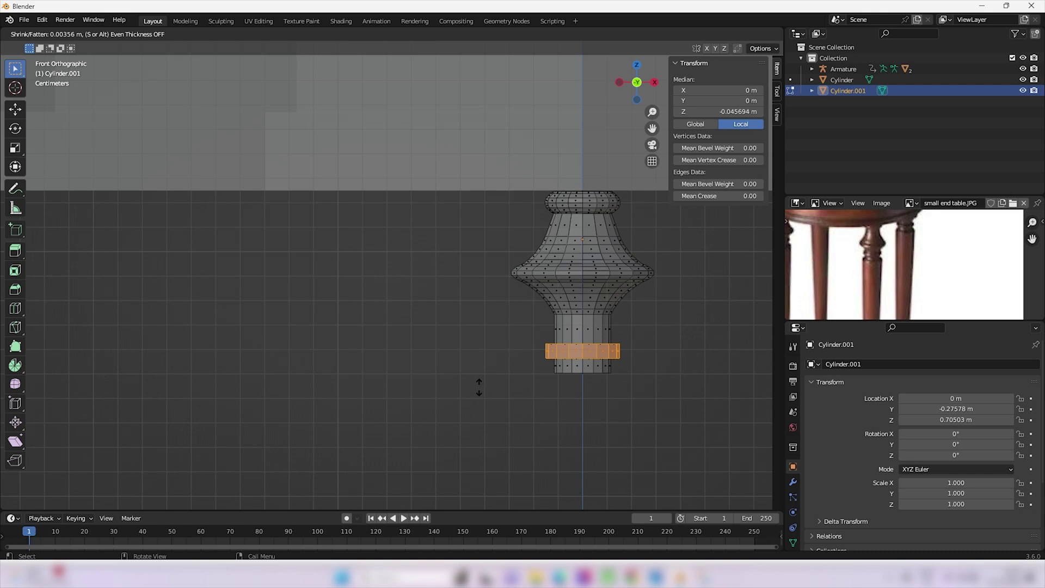
{"action": "left_click", "coordinate": [479, 386]}
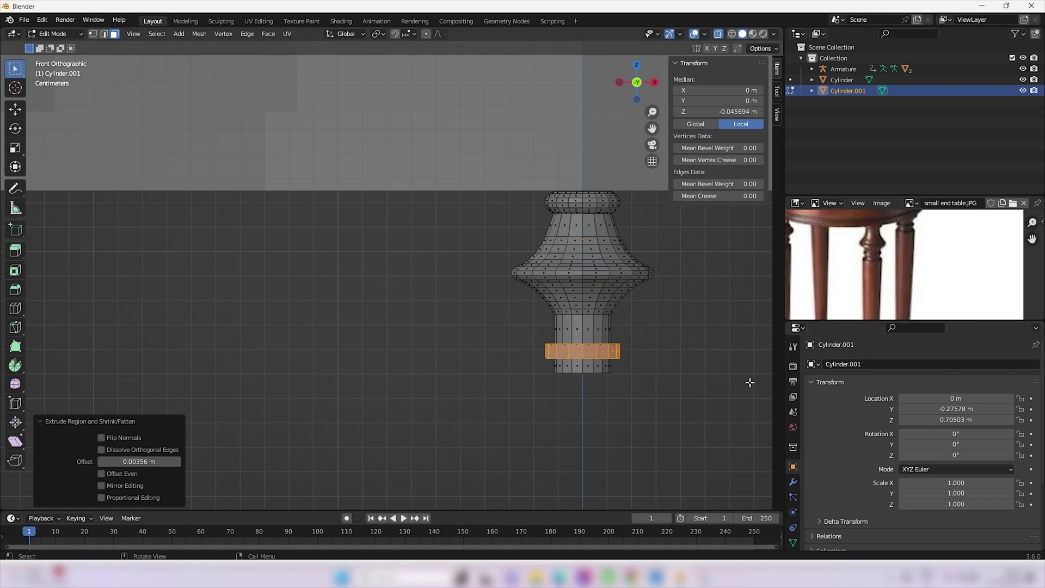
Extrude the neck's bottom ring of vertices down about 0.0033 m and scale it to about 1.354
{"action": "key", "text": "1"}
{"action": "left_click_drag", "start_coordinate": [472, 448], "coordinate": [699, 368]}
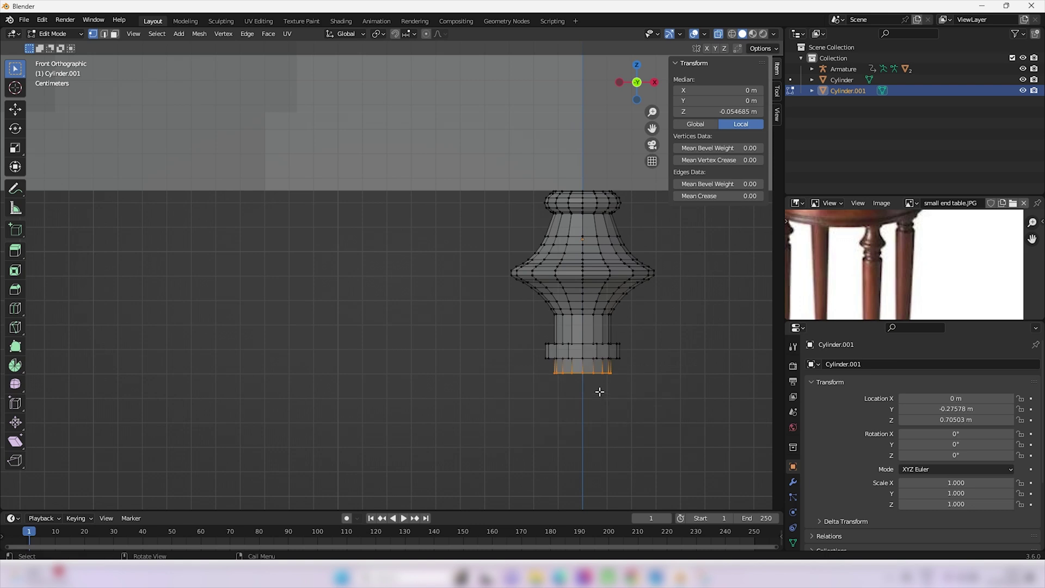
{"action": "key", "text": "e"}
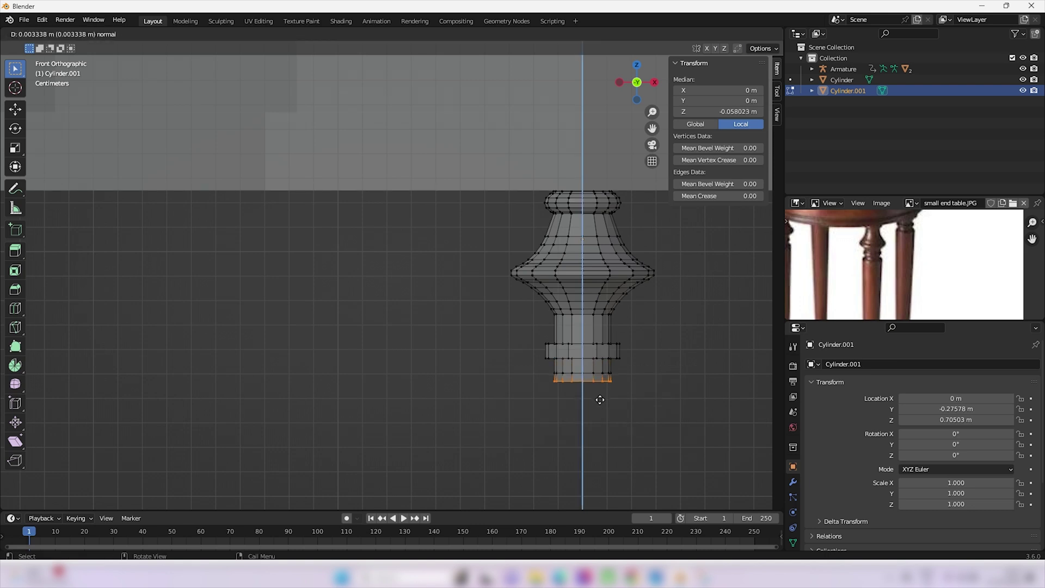
{"action": "left_click", "coordinate": [599, 399]}
{"action": "key", "text": "s"}
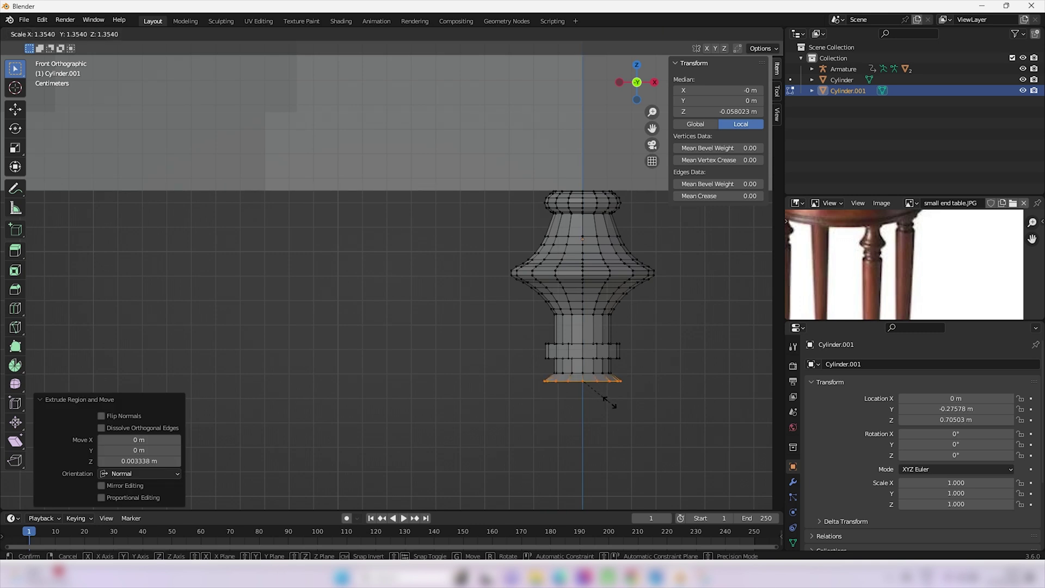
{"action": "left_click", "coordinate": [609, 403]}
Move the widened bottom ring up about 0.0033 m along Z, level with the neck's lower end
{"action": "key", "text": "e"}
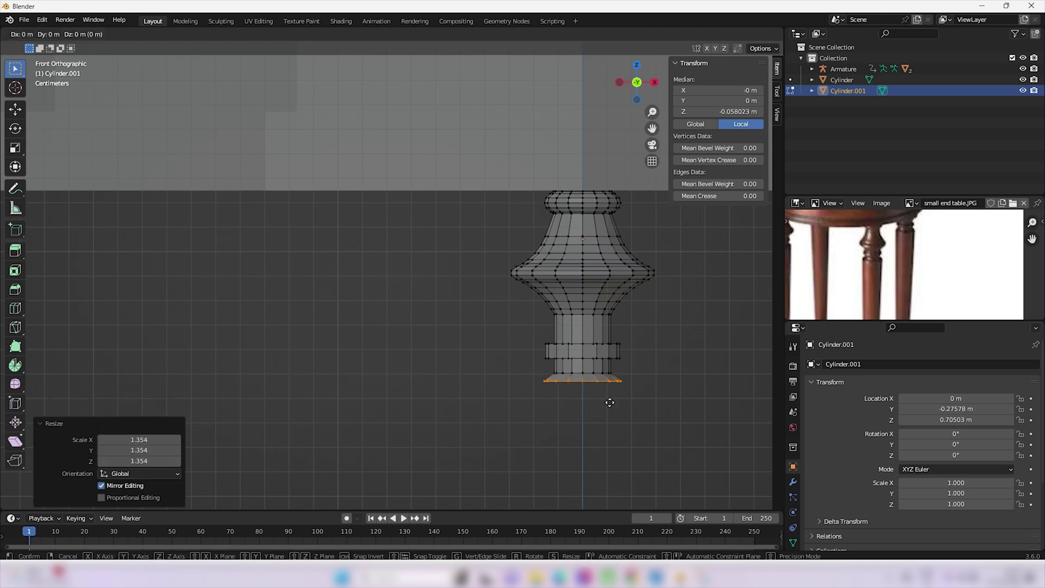
{"action": "key", "text": "z"}
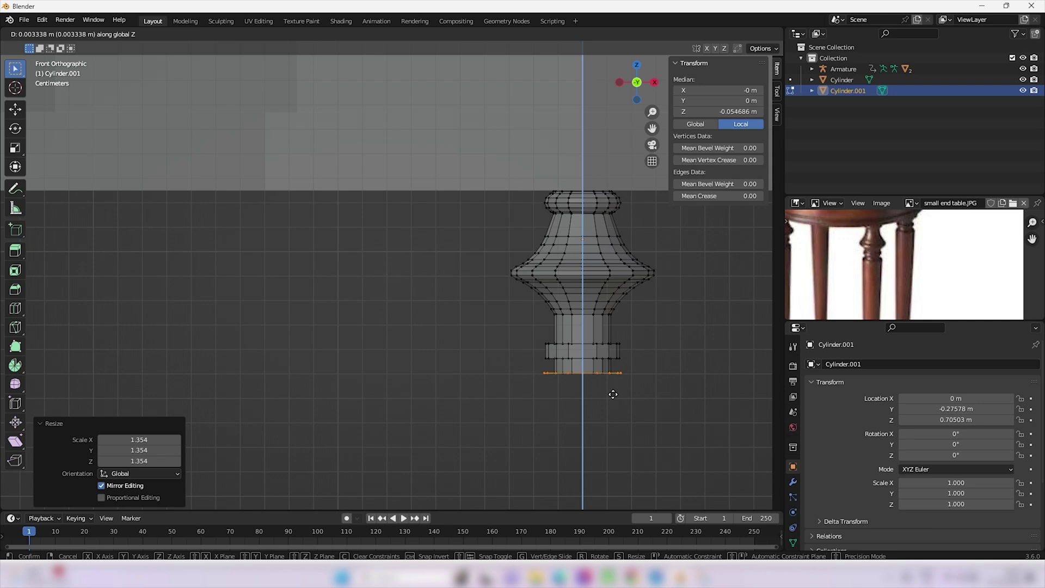
{"action": "left_click", "coordinate": [613, 394]}
Scale the bottom ring to about 0.732 and extrude it straight down about 0.646 m to form the long shaft
{"action": "scroll", "coordinate": [616, 392], "scroll_direction": "down", "scroll_amount": 8}
{"action": "scroll", "coordinate": [878, 305], "scroll_direction": "down", "scroll_amount": 2}
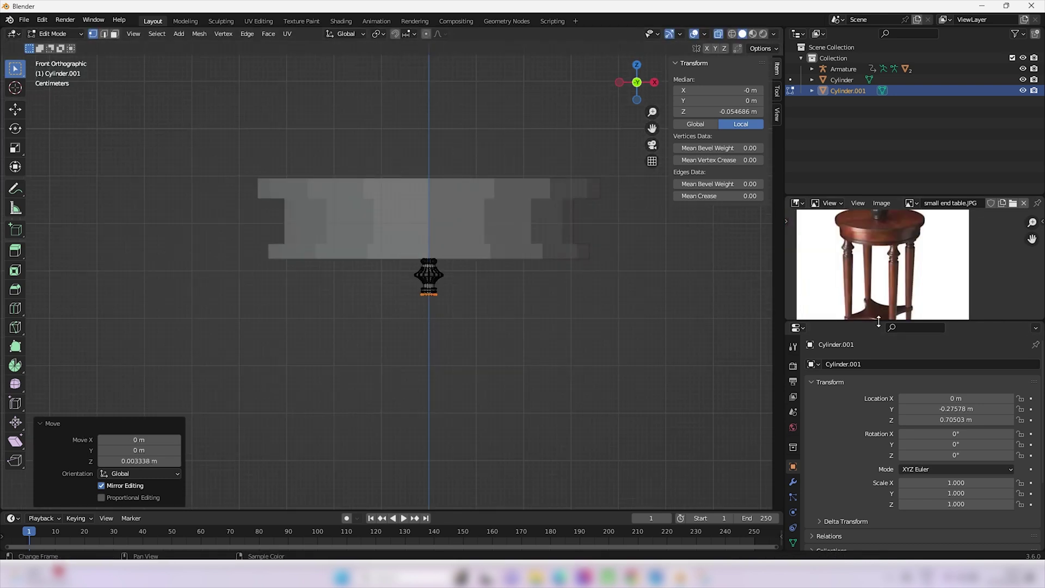
{"action": "mouse_move", "coordinate": [880, 287]}
{"action": "middle_mouse_down"}
{"action": "mouse_move", "coordinate": [880, 252]}
{"action": "mouse_move", "coordinate": [861, 290]}
{"action": "middle_mouse_up"}
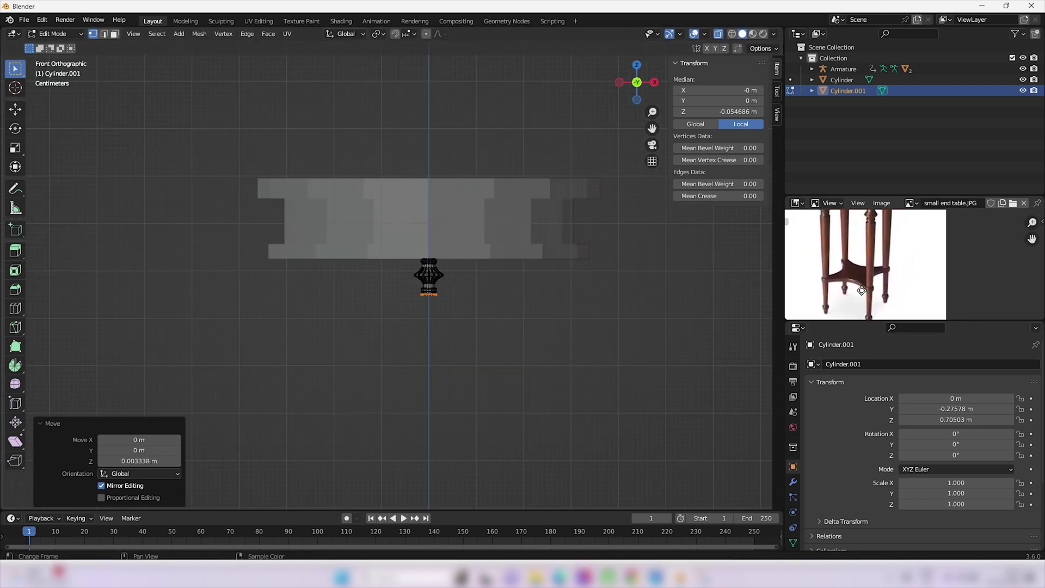
{"action": "scroll", "coordinate": [862, 290], "scroll_direction": "down", "scroll_amount": 2}
{"action": "scroll", "coordinate": [874, 255], "scroll_direction": "up", "scroll_amount": 2}
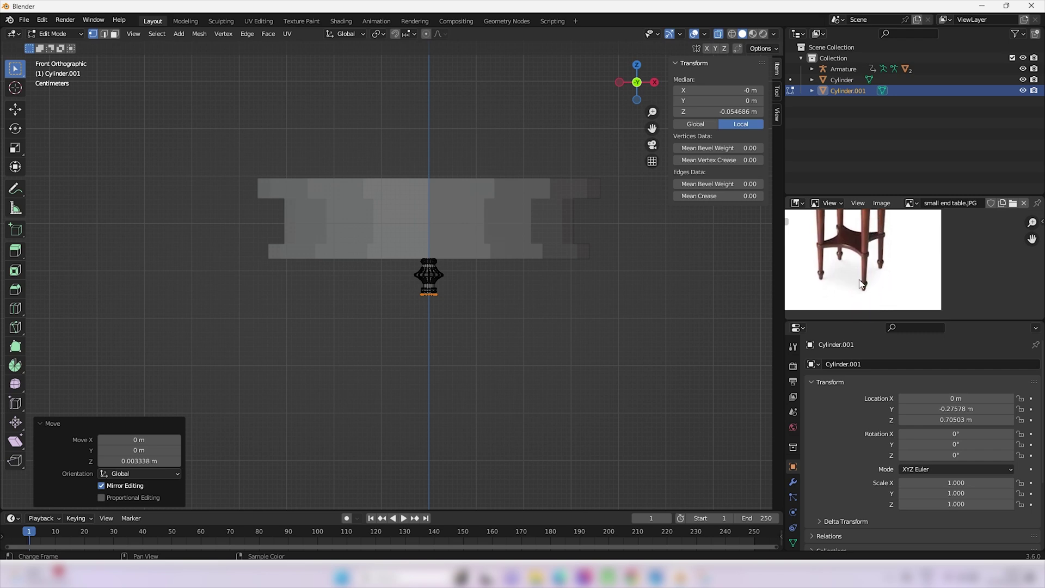
{"action": "middle_click_drag", "start_coordinate": [541, 352], "coordinate": [549, 274], "text": "shift"}
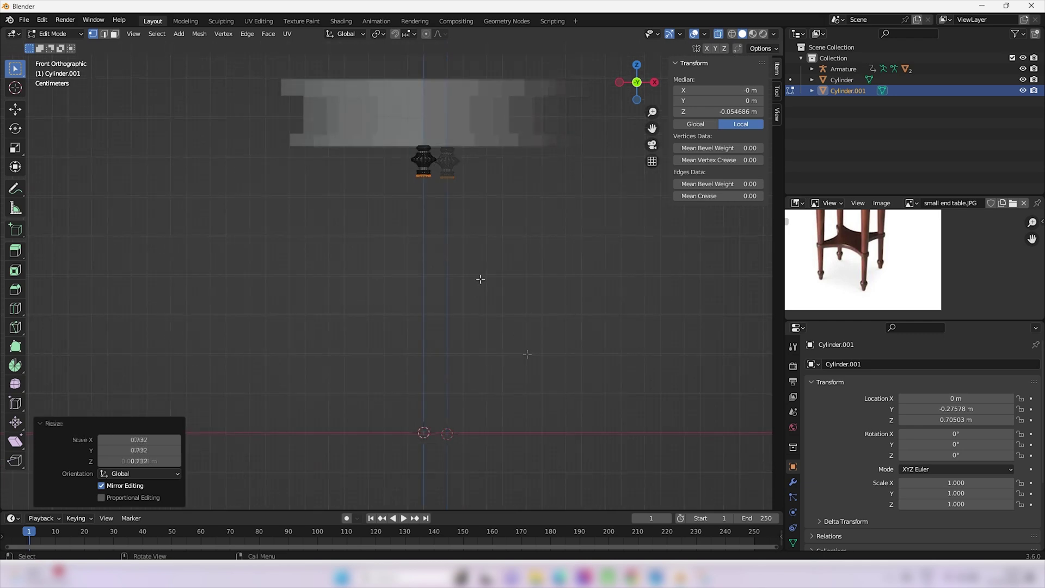
{"action": "key", "text": "e"}
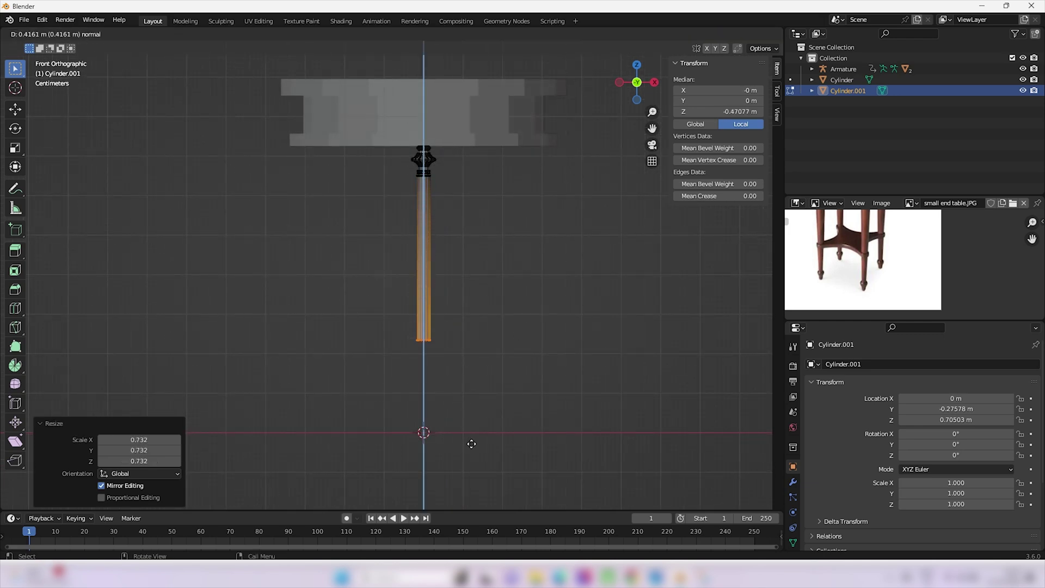
{"action": "left_click", "coordinate": [462, 68]}
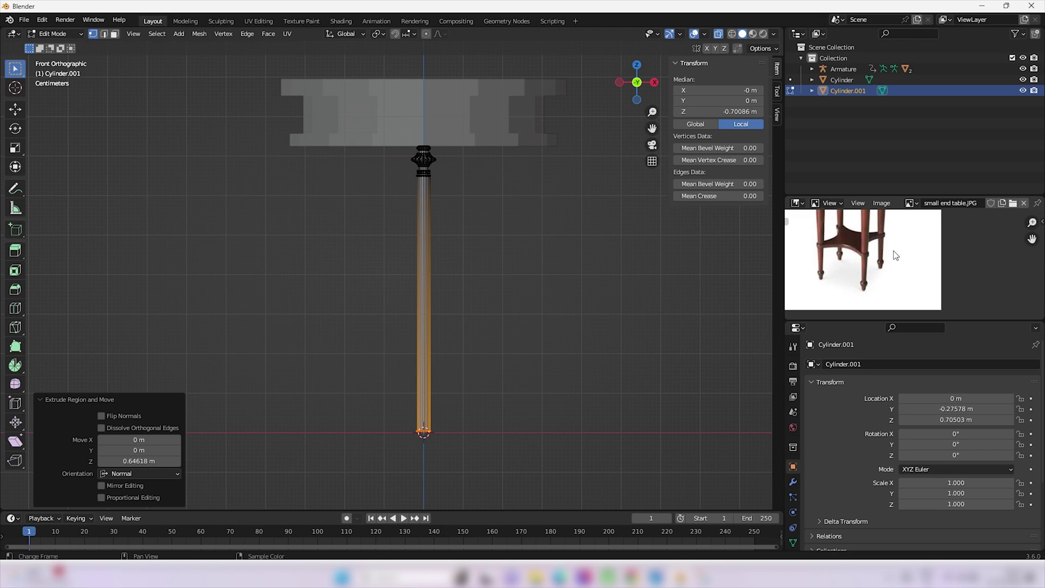
Taper the shaft by scaling its bottom ring of vertices to about 0.417
{"action": "middle_click_drag", "start_coordinate": [893, 252], "coordinate": [914, 266]}
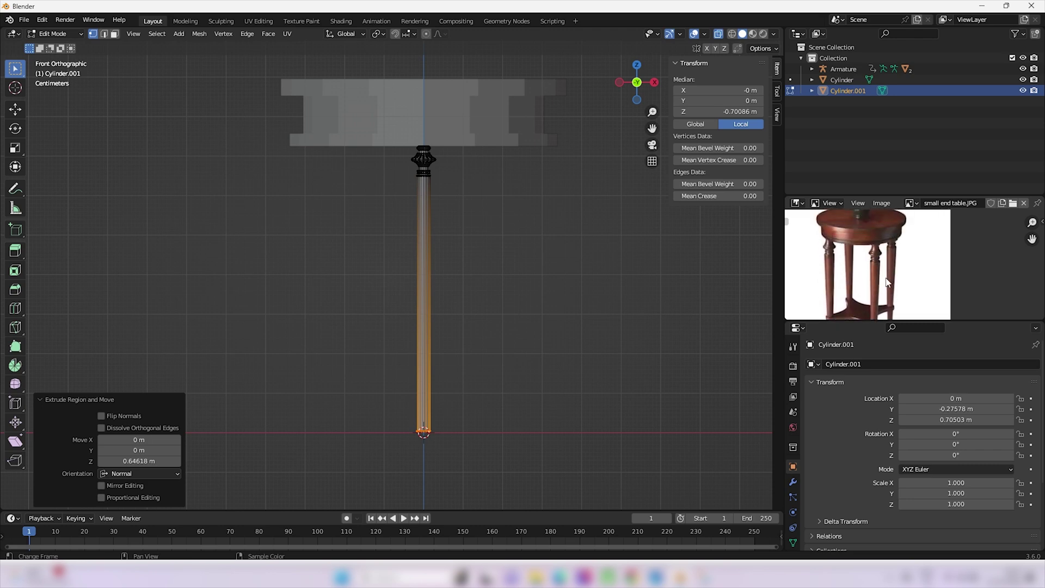
{"action": "middle_click_drag", "start_coordinate": [885, 278], "coordinate": [883, 214]}
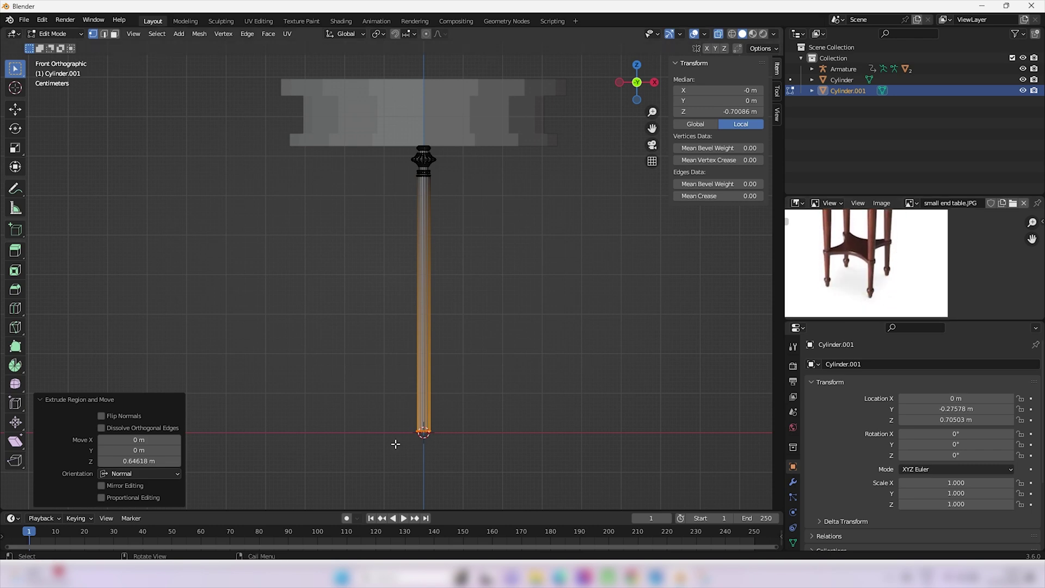
{"action": "left_click_drag", "start_coordinate": [352, 477], "coordinate": [485, 412]}
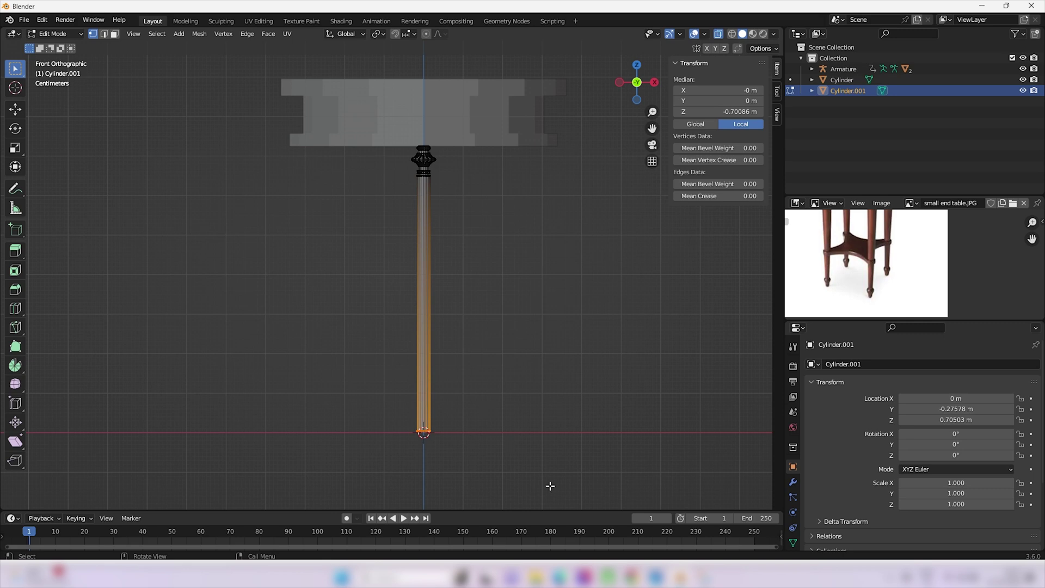
{"action": "key", "text": "s"}
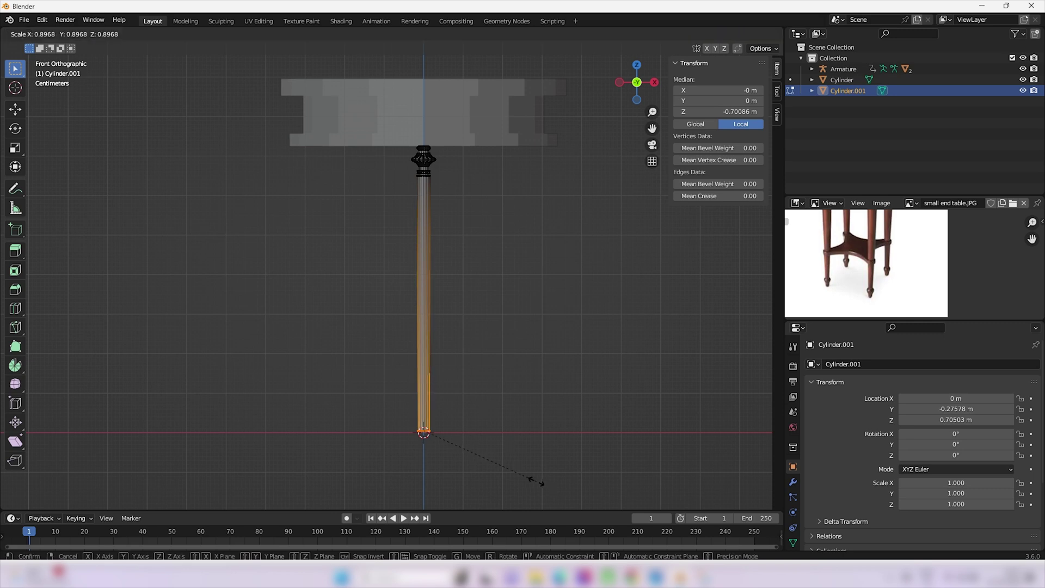
{"action": "left_click", "coordinate": [476, 455]}
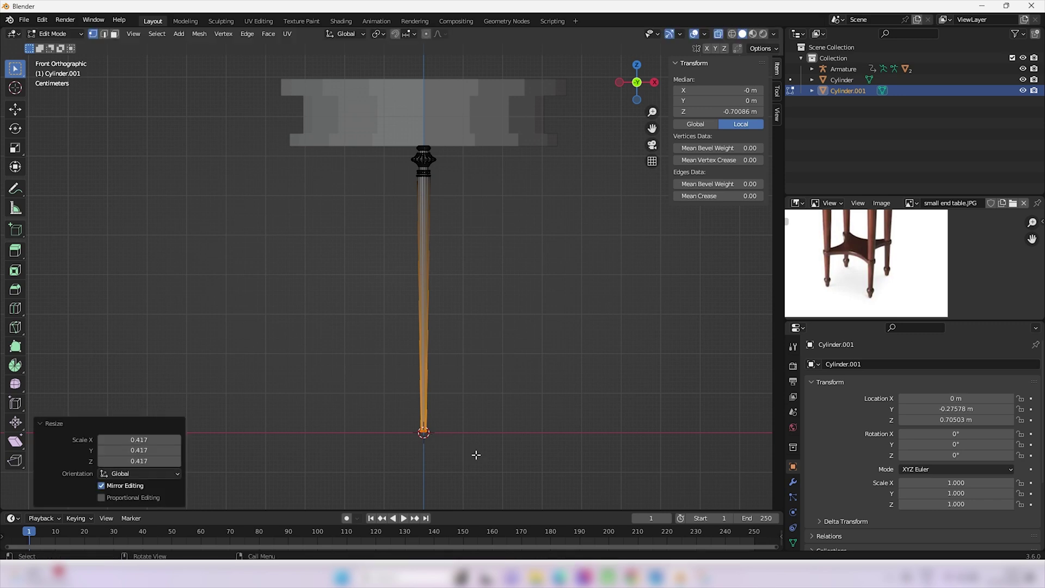
In top view, move the shaft's bottom ring about 0.018 m along Y so the leg slants inward
{"action": "key", "text": "KP_7"}
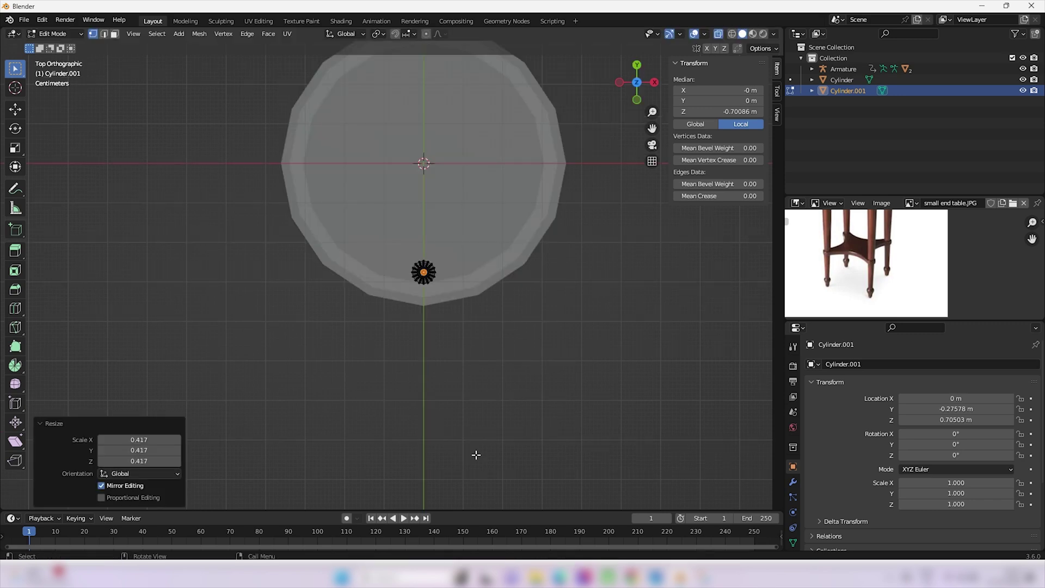
{"action": "scroll", "coordinate": [872, 277], "scroll_direction": "down", "scroll_amount": 4}
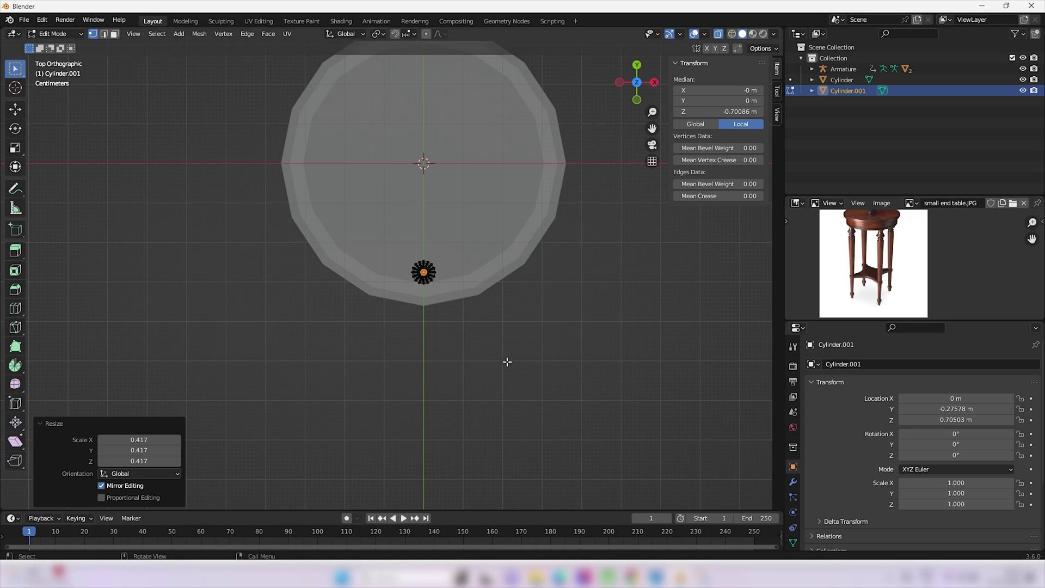
{"action": "key", "text": "g"}
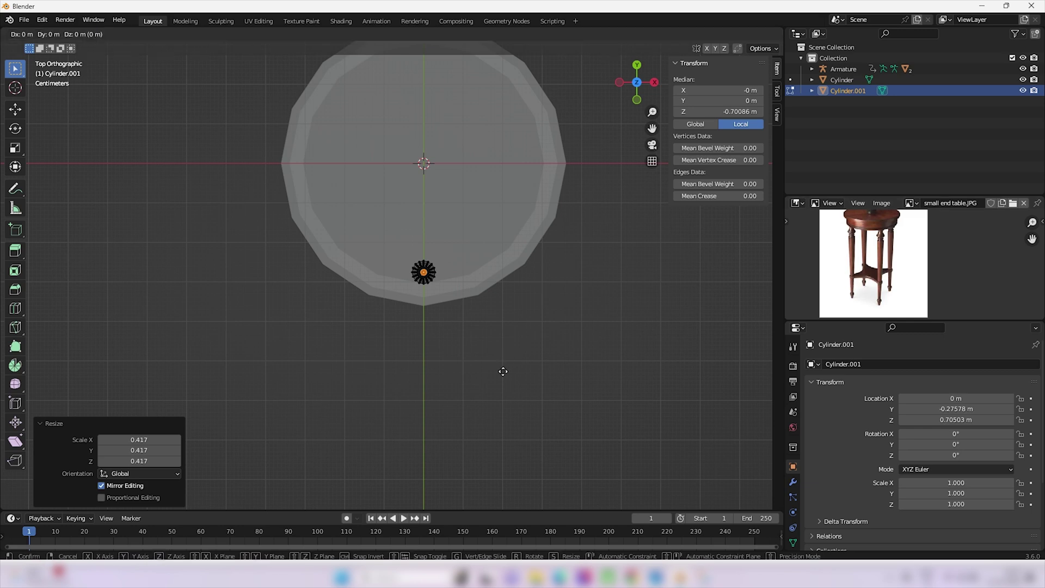
{"action": "key", "text": "y"}
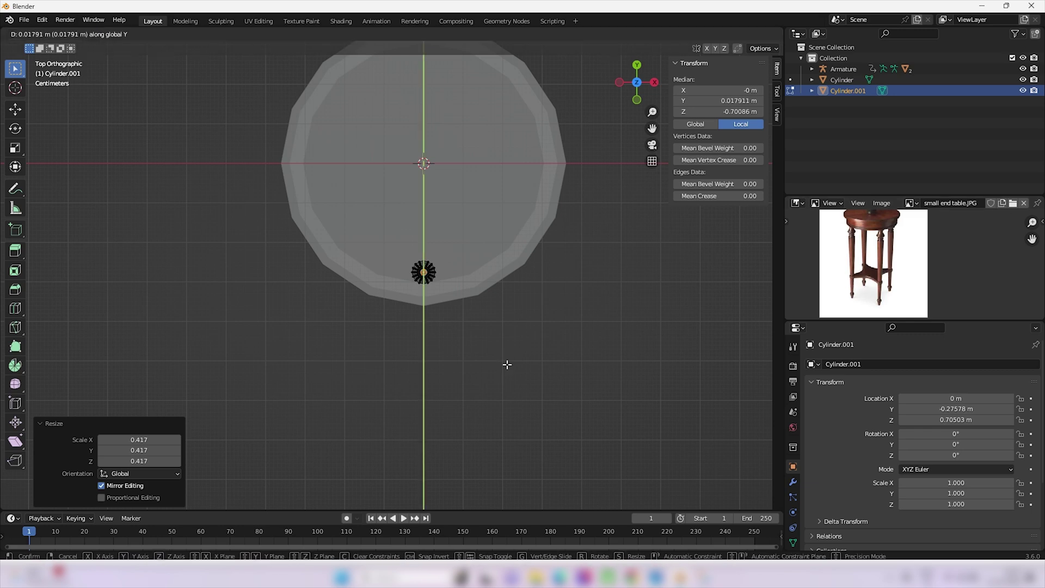
{"action": "left_click", "coordinate": [507, 364]}
Check the slanted leg from several angles and examine the shape of the leg's foot in the reference photo
{"action": "middle_click_drag", "start_coordinate": [507, 365], "coordinate": [542, 331]}
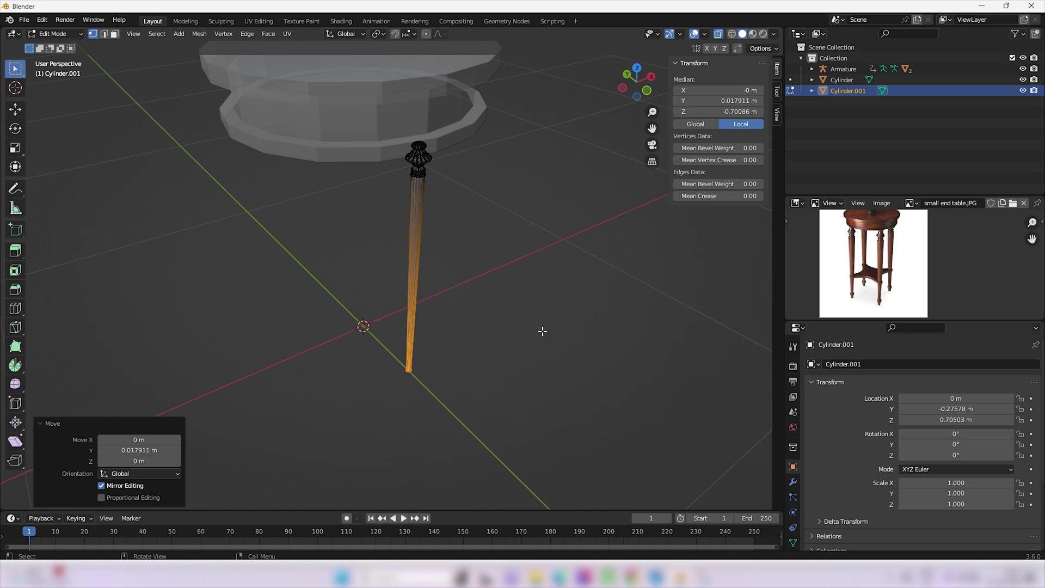
{"action": "scroll", "coordinate": [851, 281], "scroll_direction": "up", "scroll_amount": 4}
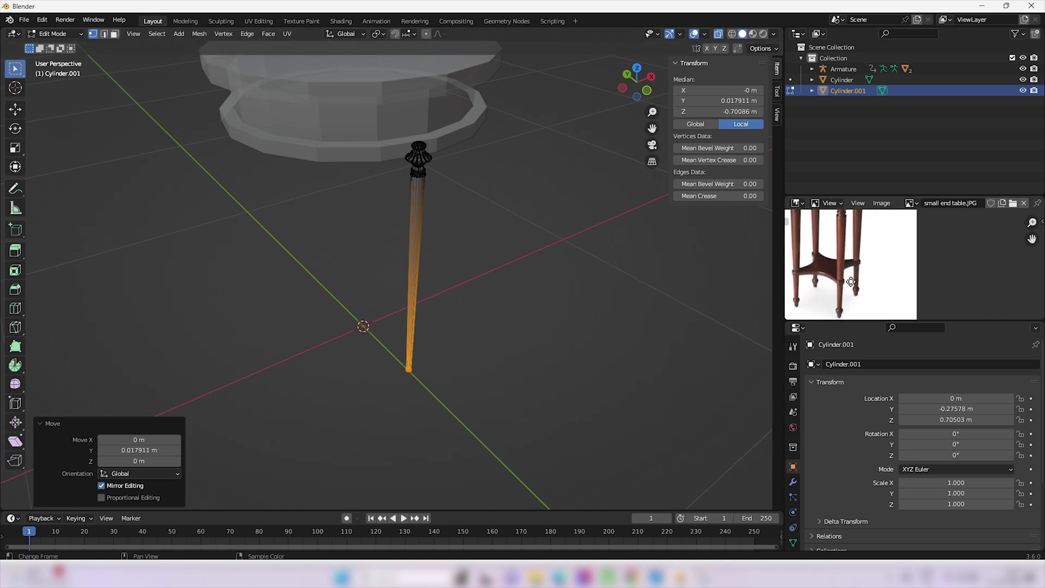
{"action": "middle_click_drag", "start_coordinate": [850, 281], "coordinate": [880, 258]}
{"action": "scroll", "coordinate": [870, 282], "scroll_direction": "up", "scroll_amount": 3}
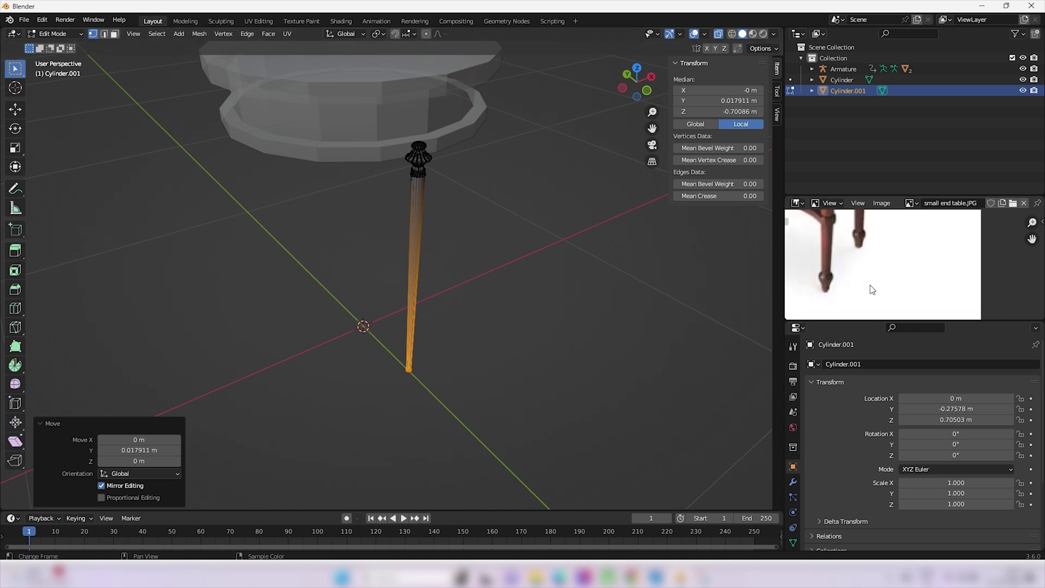
{"action": "scroll", "coordinate": [828, 282], "scroll_direction": "up", "scroll_amount": 2}
{"action": "mouse_move", "coordinate": [513, 399]}
{"action": "middle_mouse_down"}
{"action": "mouse_move", "coordinate": [467, 364]}
{"action": "mouse_move", "coordinate": [457, 426]}
{"action": "mouse_move", "coordinate": [505, 404]}
{"action": "middle_mouse_up"}
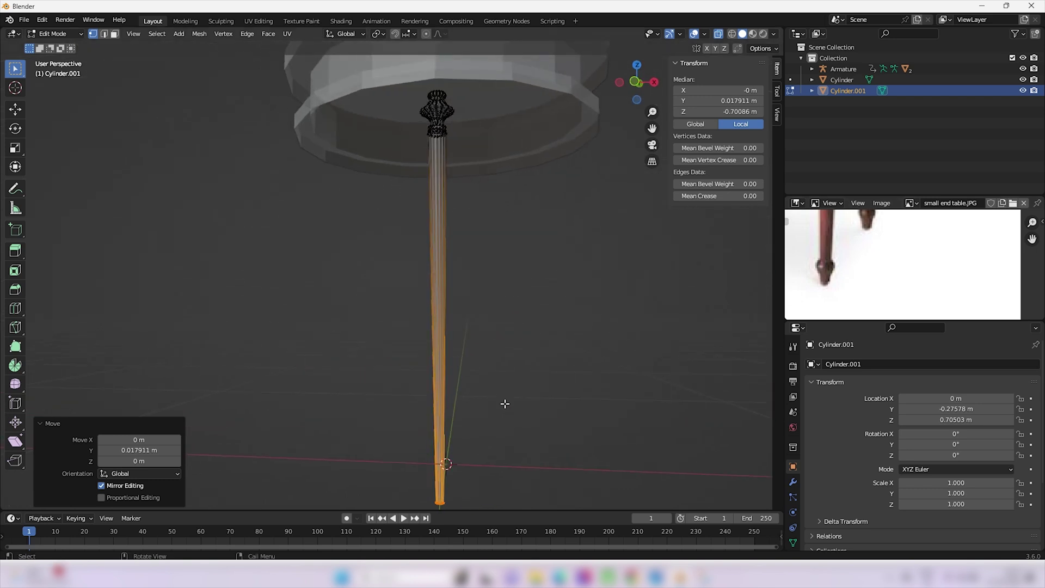
{"action": "key", "text": "KP_1"}
{"action": "scroll", "coordinate": [502, 403], "scroll_direction": "down", "scroll_amount": 2}
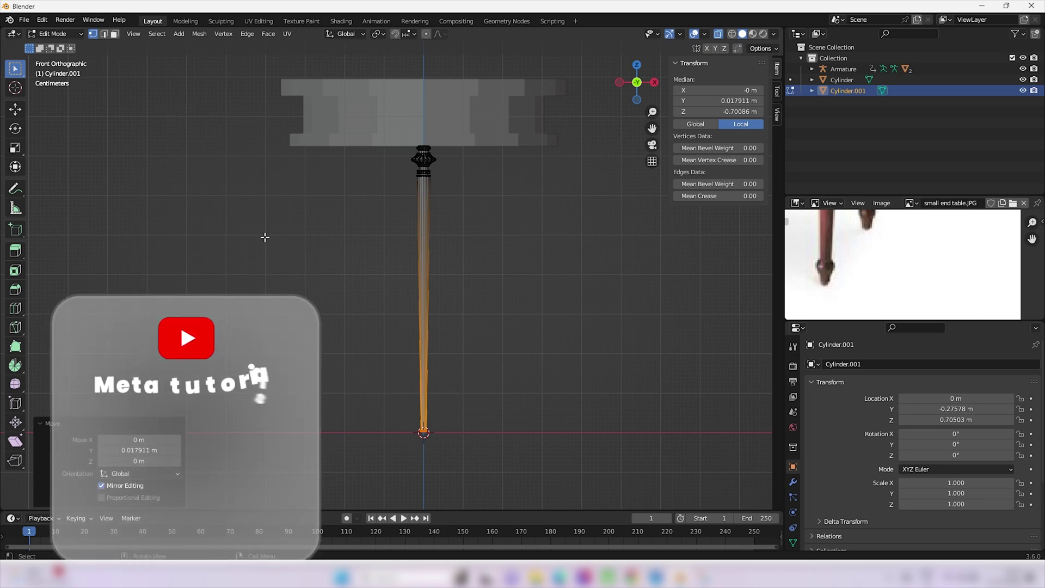
Add one loop cut around the shaft and slide it down near the foot to a factor of about -0.700
{"action": "key", "text": "2"}
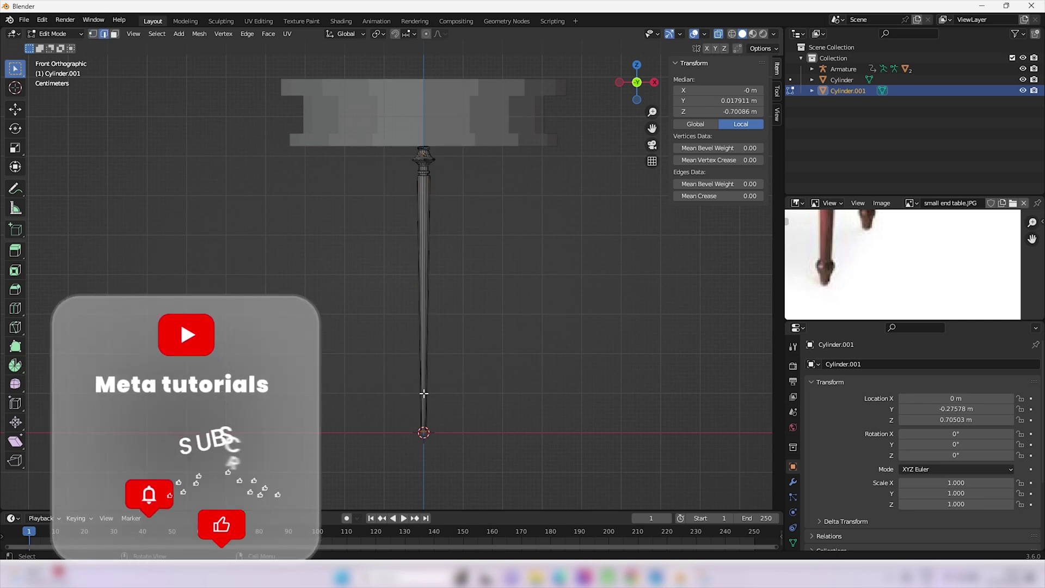
{"action": "left_click", "coordinate": [434, 419]}
{"action": "scroll", "coordinate": [433, 422], "scroll_direction": "up", "scroll_amount": 2}
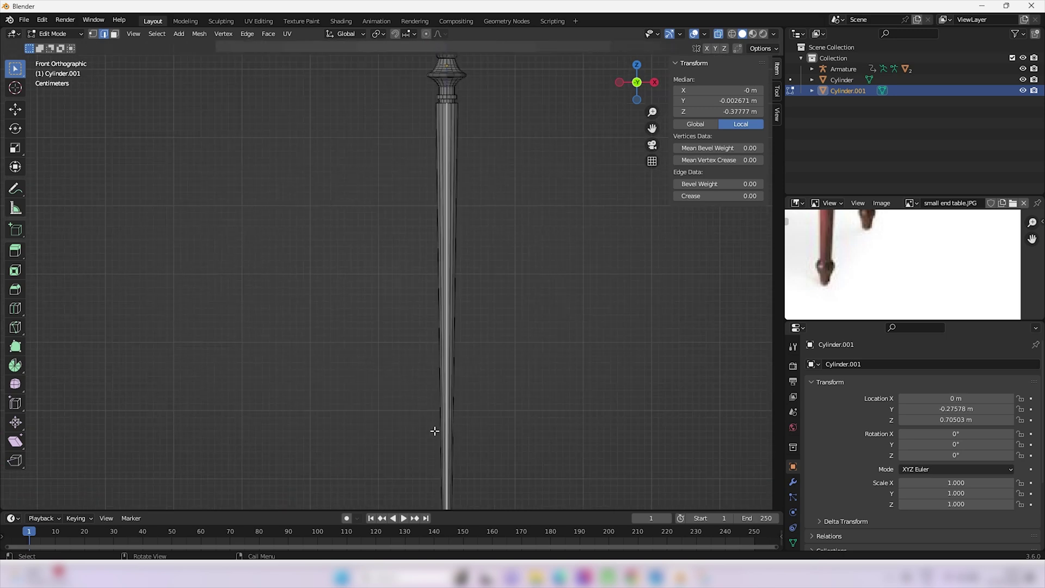
{"action": "scroll", "coordinate": [460, 338], "scroll_direction": "up", "scroll_amount": 2}
{"action": "key", "text": "ctrl"}
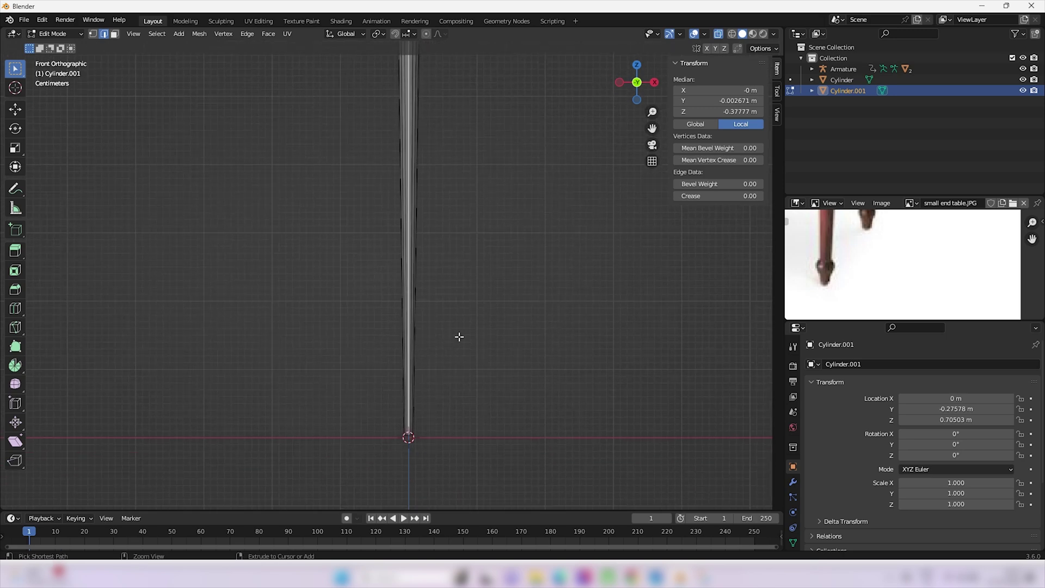
{"action": "key", "text": "ctrl+r"}
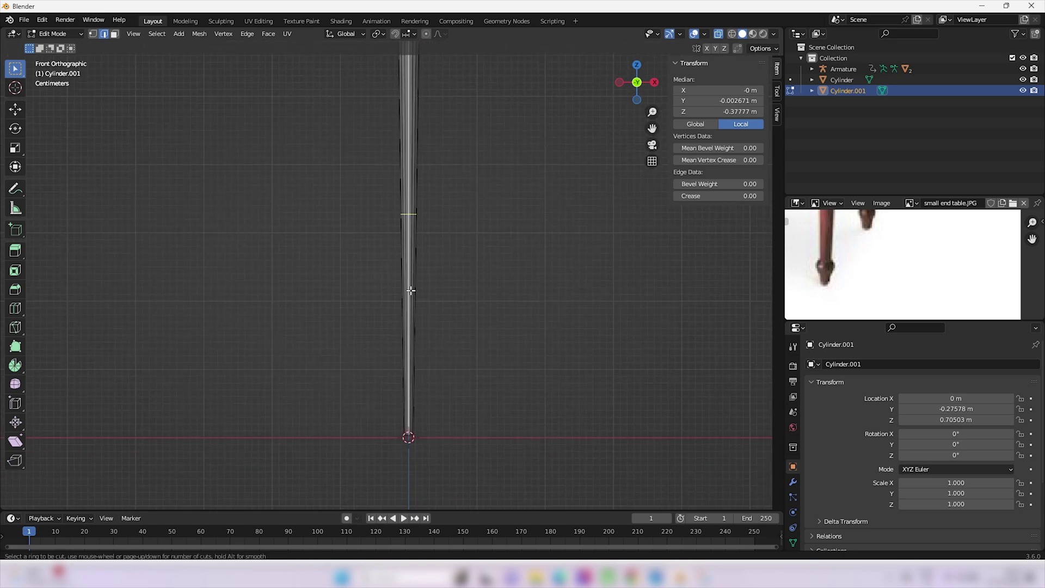
{"action": "left_click", "coordinate": [412, 245]}
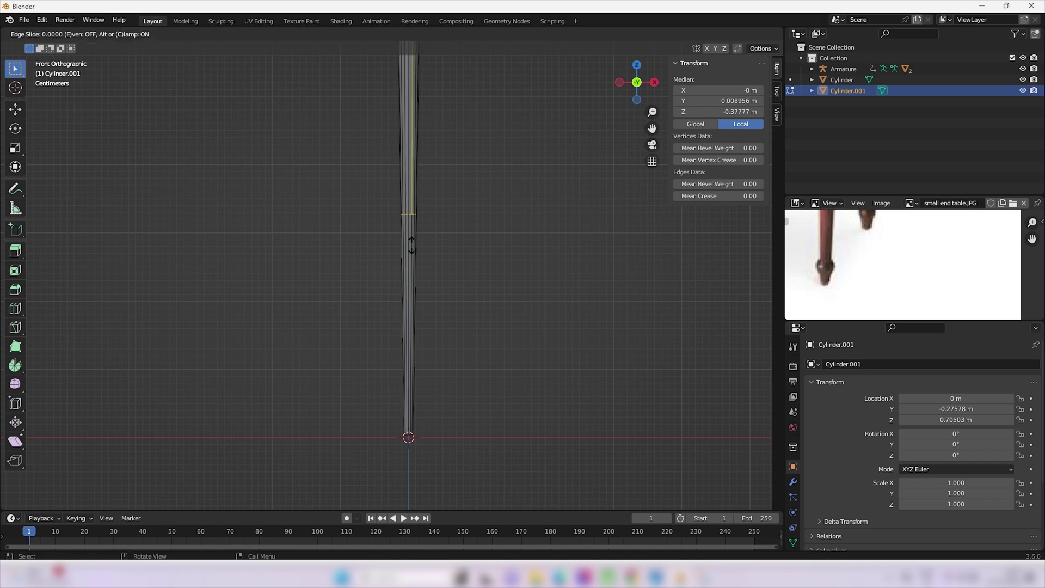
{"action": "left_click", "coordinate": [406, 399]}
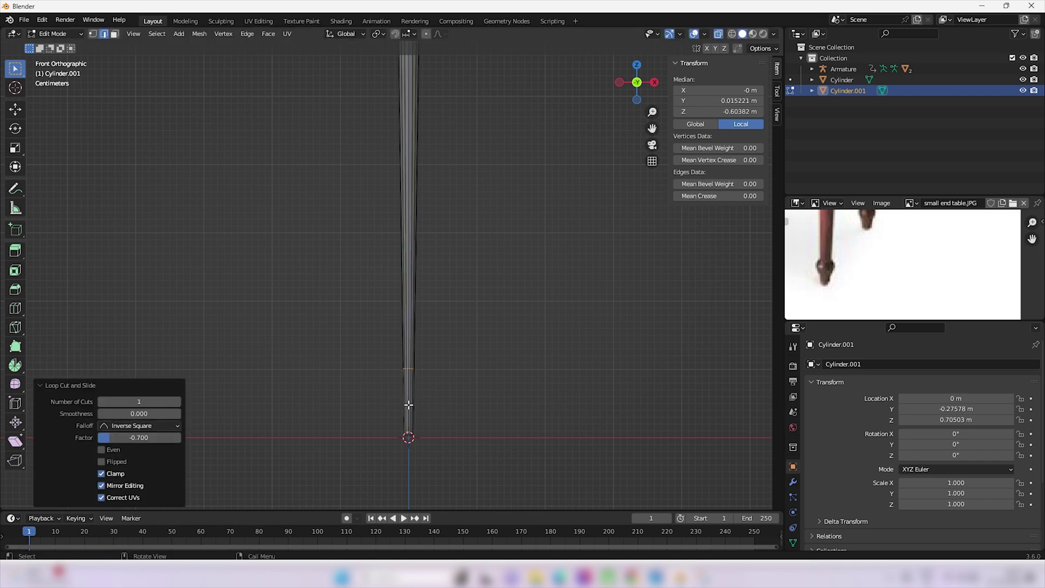
Add a second loop cut in the shaft's lowest section, slid close below the first cut at a factor of about 0.540
{"action": "left_click", "coordinate": [431, 408]}
{"action": "scroll", "coordinate": [406, 408], "scroll_direction": "up", "scroll_amount": 3}
{"action": "middle_click_drag", "start_coordinate": [502, 464], "coordinate": [490, 343], "text": "shift"}
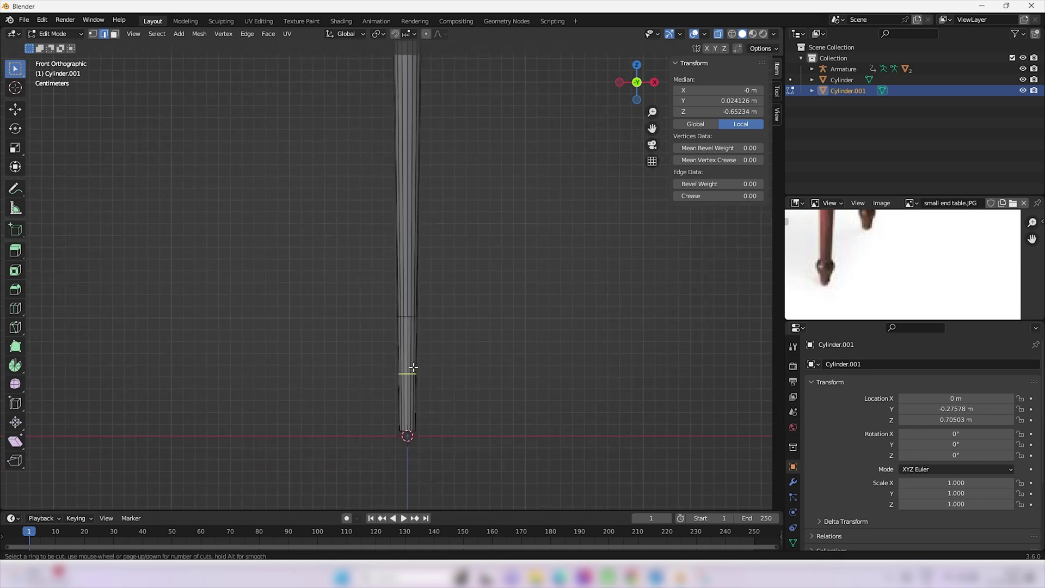
{"action": "key", "text": "g"}
{"action": "key", "text": "g"}
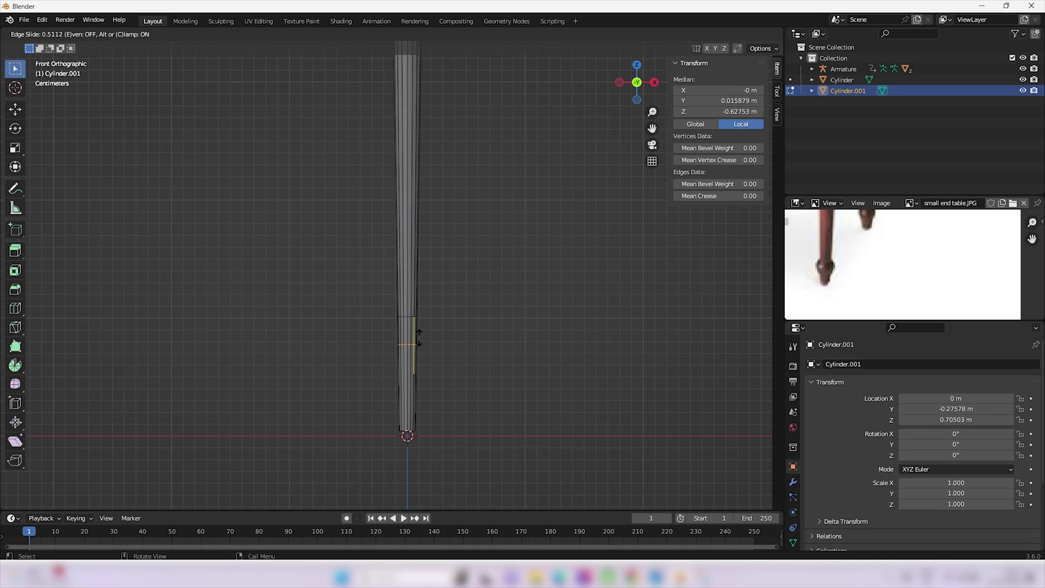
{"action": "left_click", "coordinate": [419, 335]}
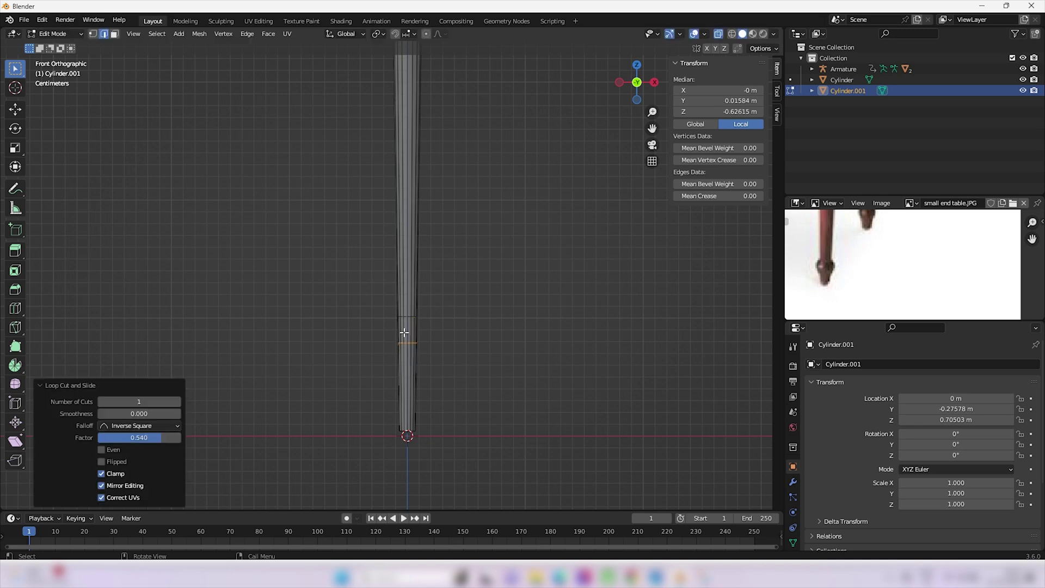
Add a centred loop cut between the two new loops and scale it outward to about 2.576
{"action": "left_click", "coordinate": [407, 330]}
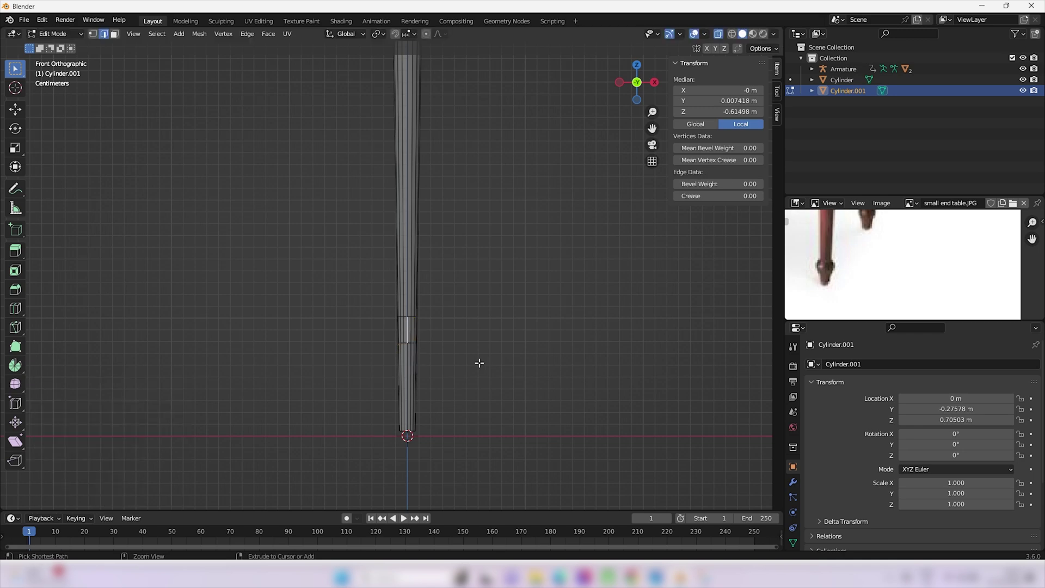
{"action": "key", "text": "ctrl+r"}
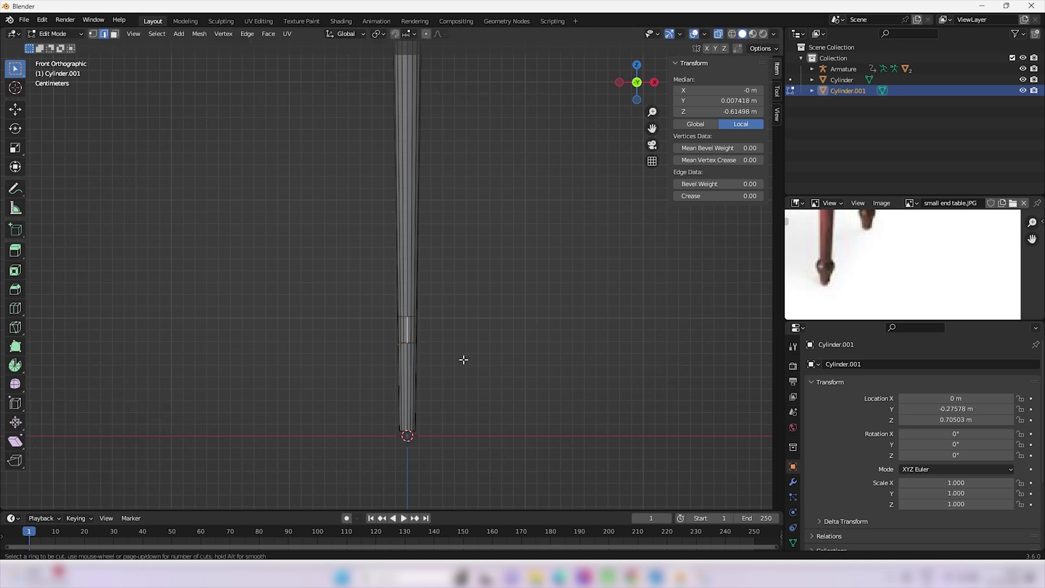
{"action": "left_click", "coordinate": [414, 333]}
{"action": "right_click", "coordinate": [415, 333]}
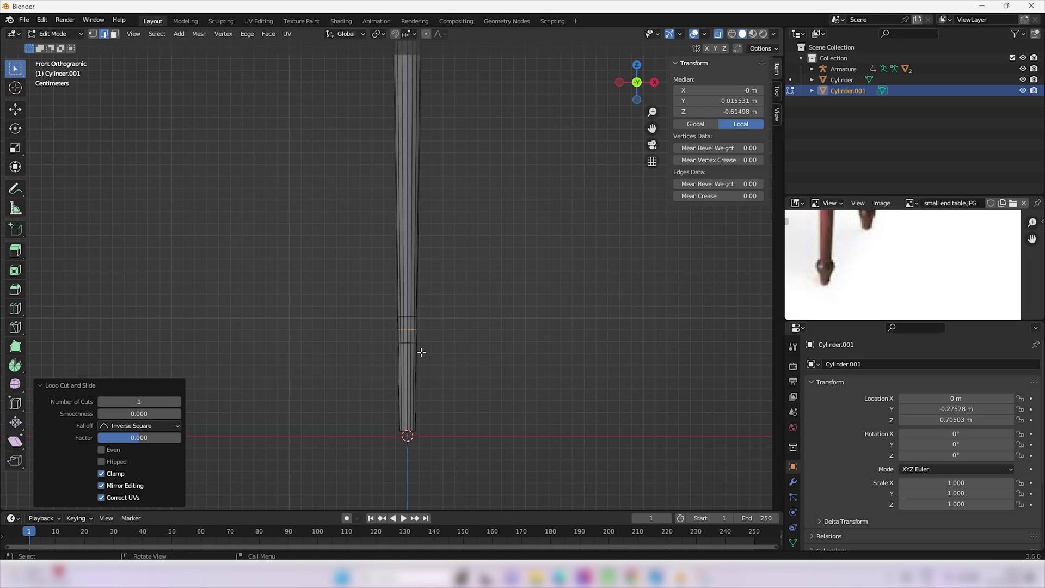
{"action": "key", "text": "s"}
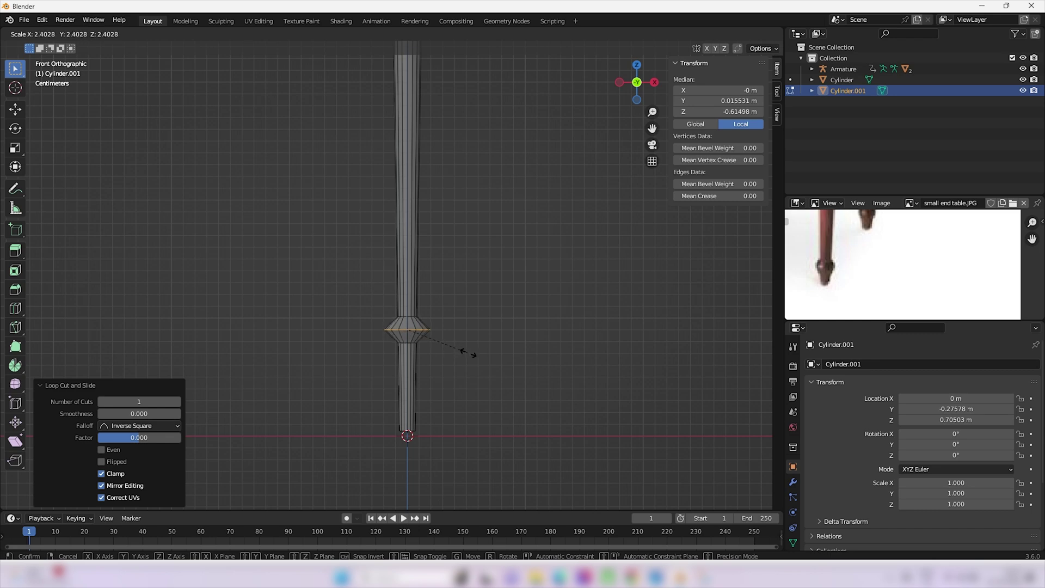
{"action": "left_click", "coordinate": [471, 354]}
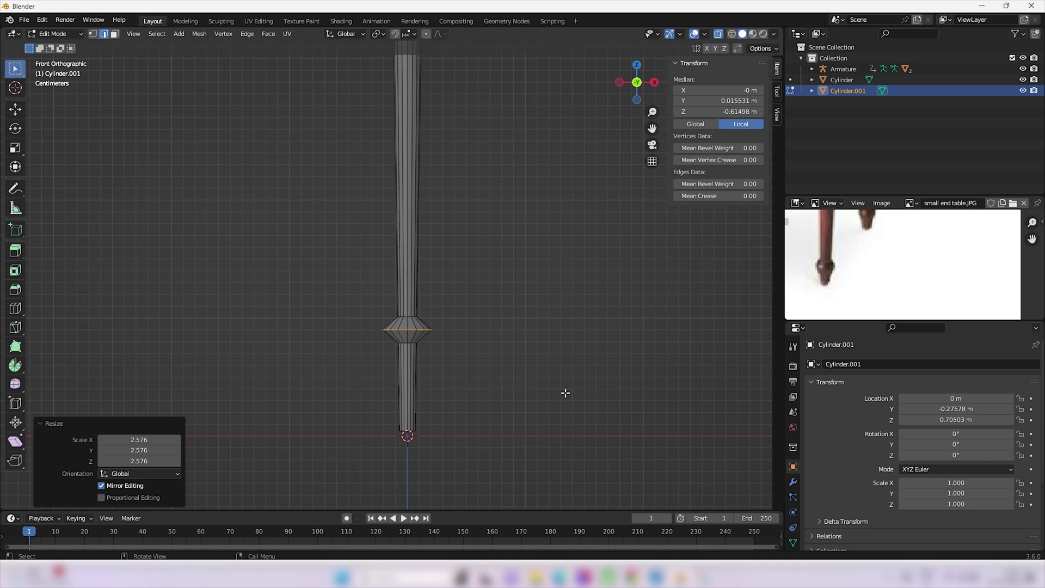
Bevel the widened ring about 0.013 m with 6 segments to form a rounded bead above the foot
{"action": "key", "text": "ctrl+b"}
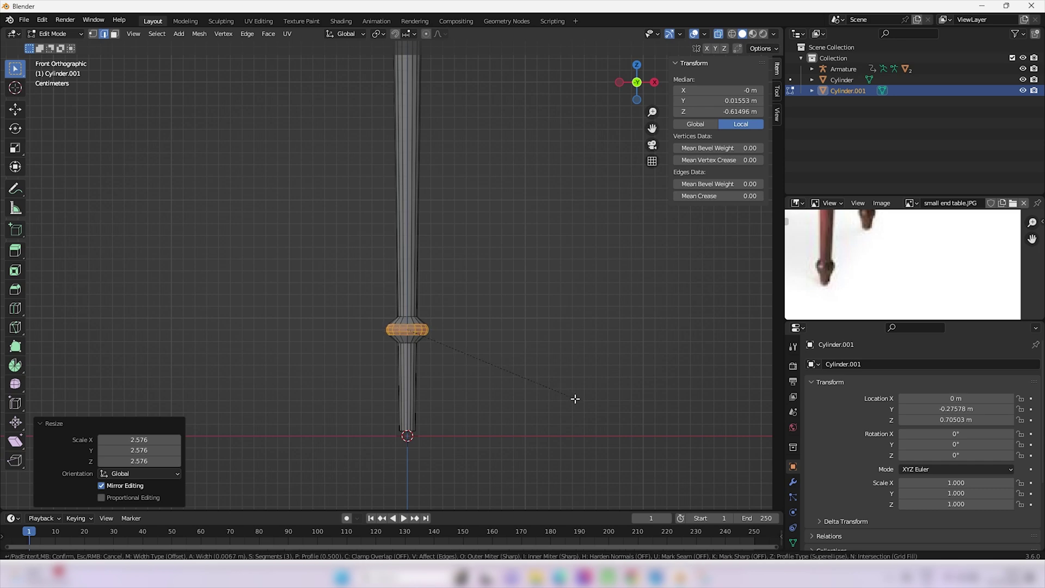
{"action": "scroll", "coordinate": [579, 400], "scroll_direction": "up", "scroll_amount": 1}
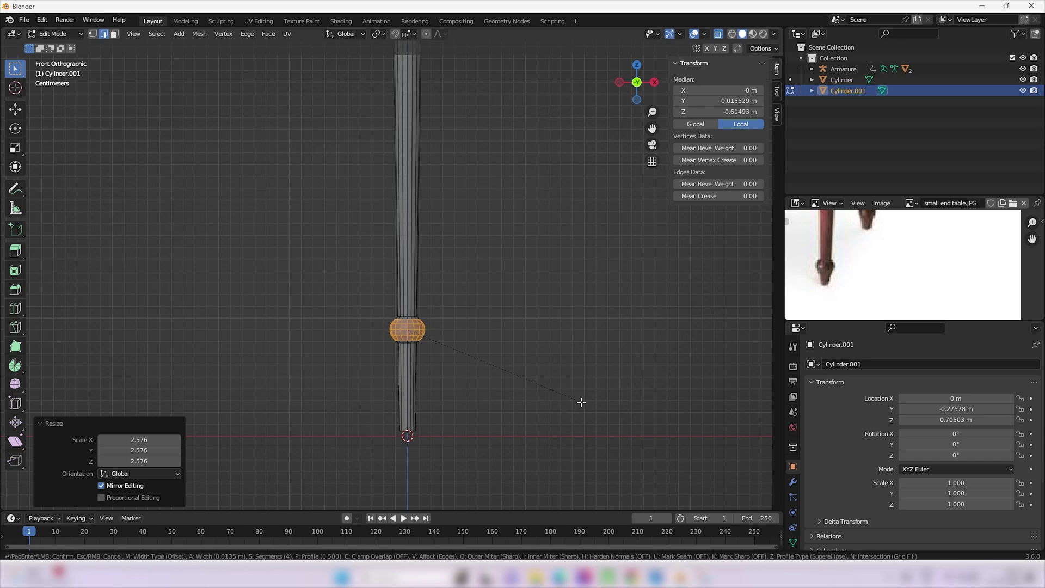
{"action": "scroll", "coordinate": [580, 401], "scroll_direction": "up", "scroll_amount": 1}
{"action": "scroll", "coordinate": [580, 401], "scroll_direction": "up", "scroll_amount": 1}
{"action": "left_click", "coordinate": [580, 401]}
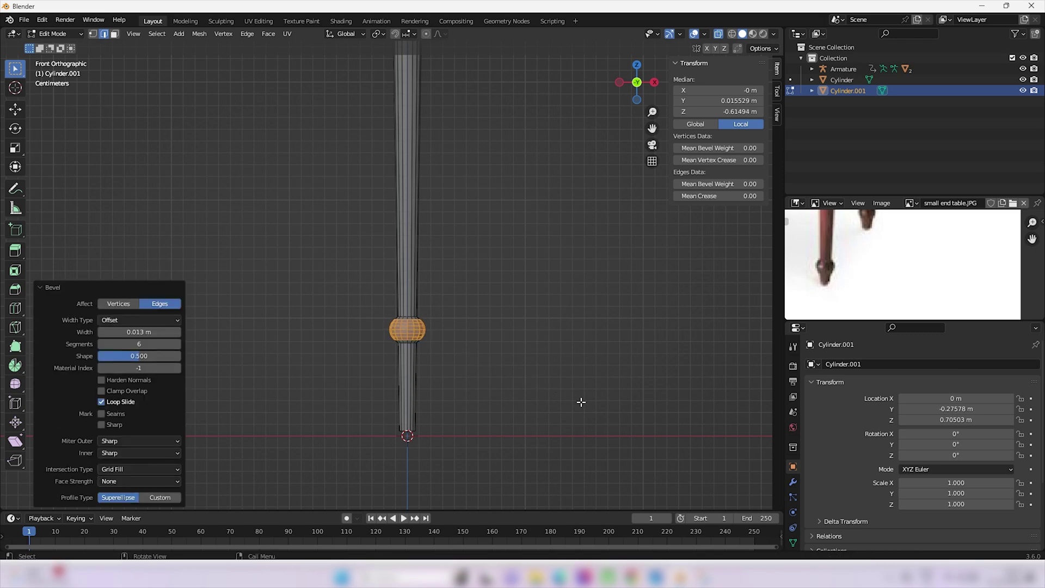
{"action": "scroll", "coordinate": [579, 401], "scroll_direction": "down", "scroll_amount": 4}
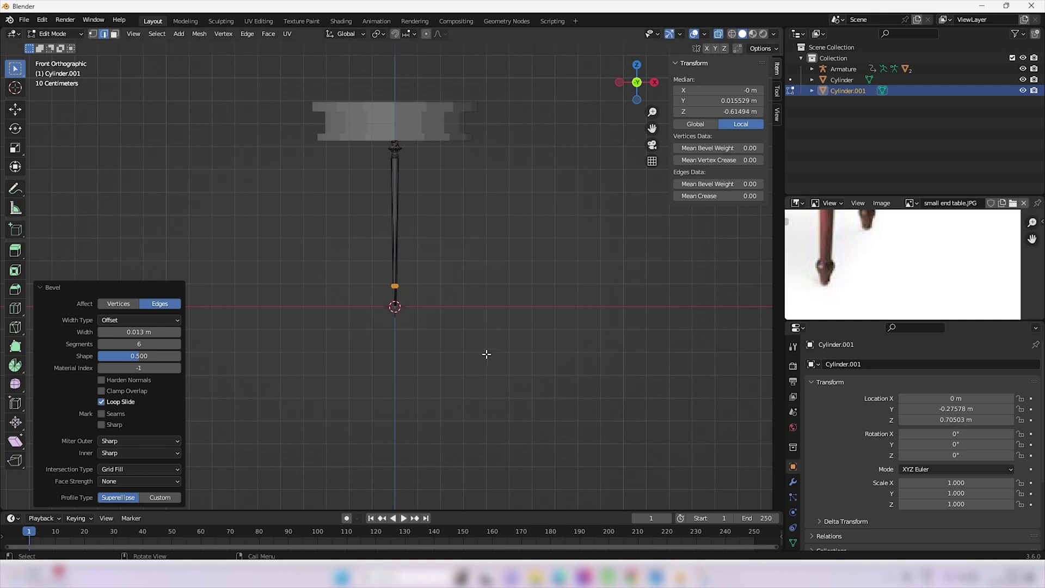
{"action": "left_click", "coordinate": [486, 357]}
Return to Object Mode, turn off X-ray and compare the leg with the whole table in the reference photo
{"action": "scroll", "coordinate": [397, 324], "scroll_direction": "up", "scroll_amount": 2}
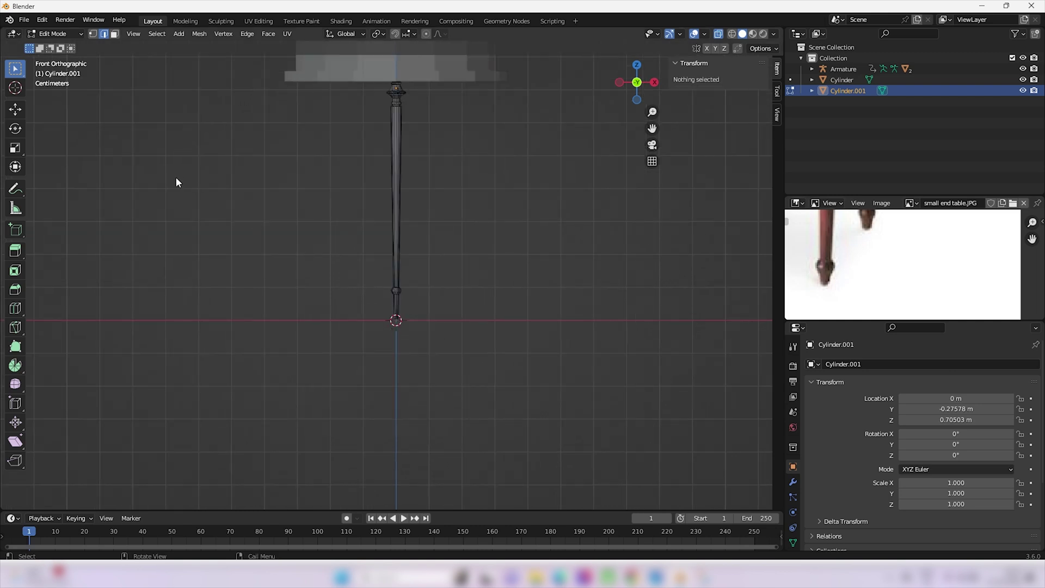
{"action": "key", "text": "Tab"}
{"action": "scroll", "coordinate": [312, 161], "scroll_direction": "down", "scroll_amount": 2}
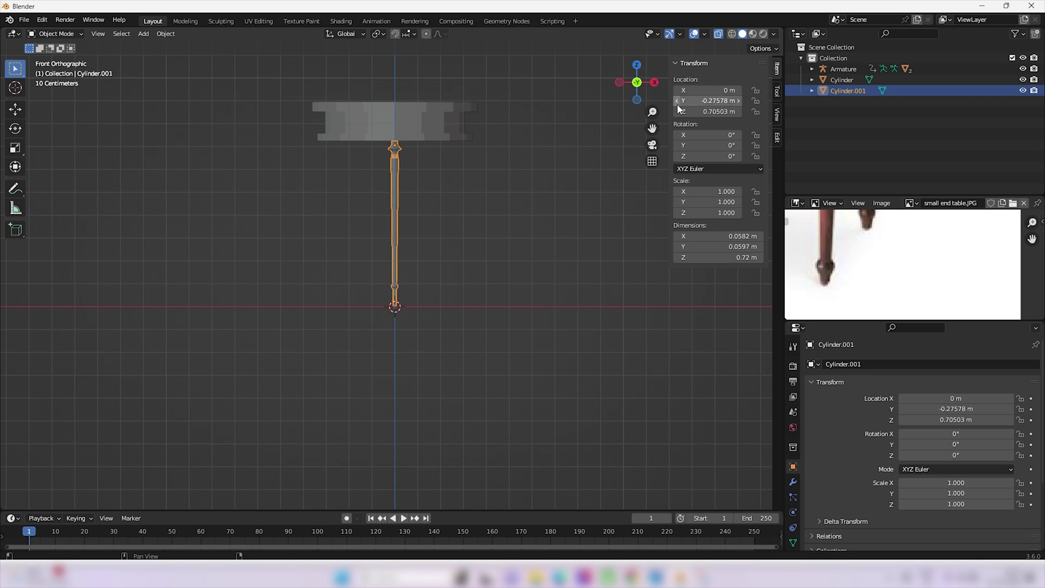
{"action": "left_click", "coordinate": [717, 35]}
{"action": "middle_click_drag", "start_coordinate": [565, 147], "coordinate": [407, 172]}
{"action": "left_click", "coordinate": [478, 282]}
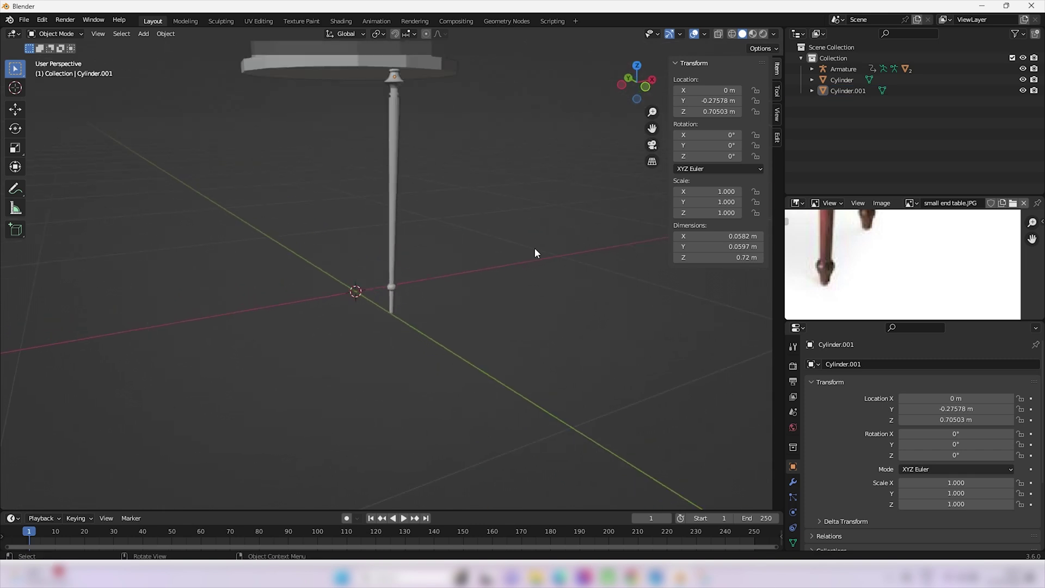
{"action": "scroll", "coordinate": [816, 240], "scroll_direction": "down", "scroll_amount": 4}
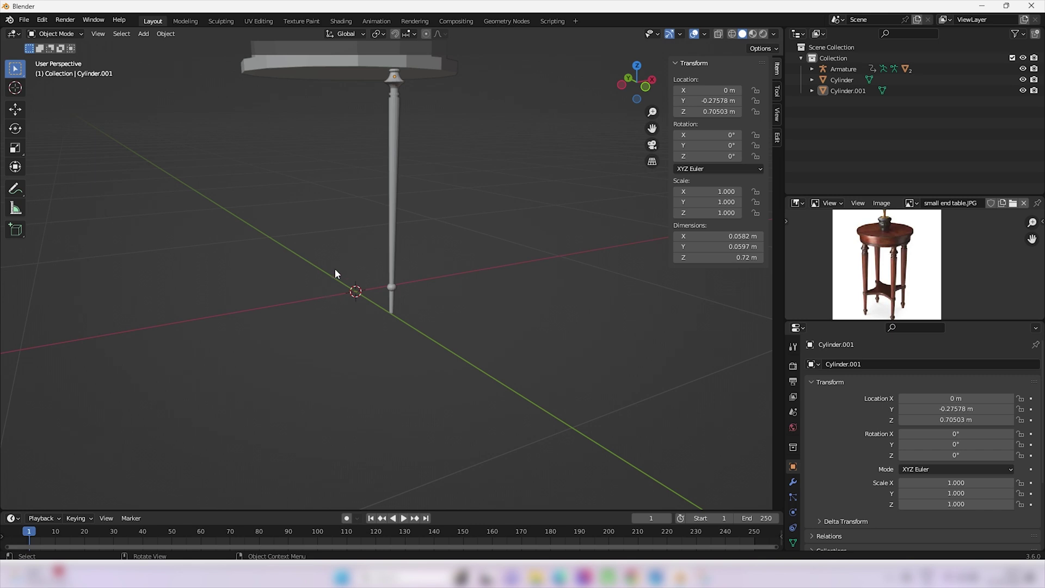
{"action": "middle_click_drag", "start_coordinate": [335, 269], "coordinate": [459, 167]}
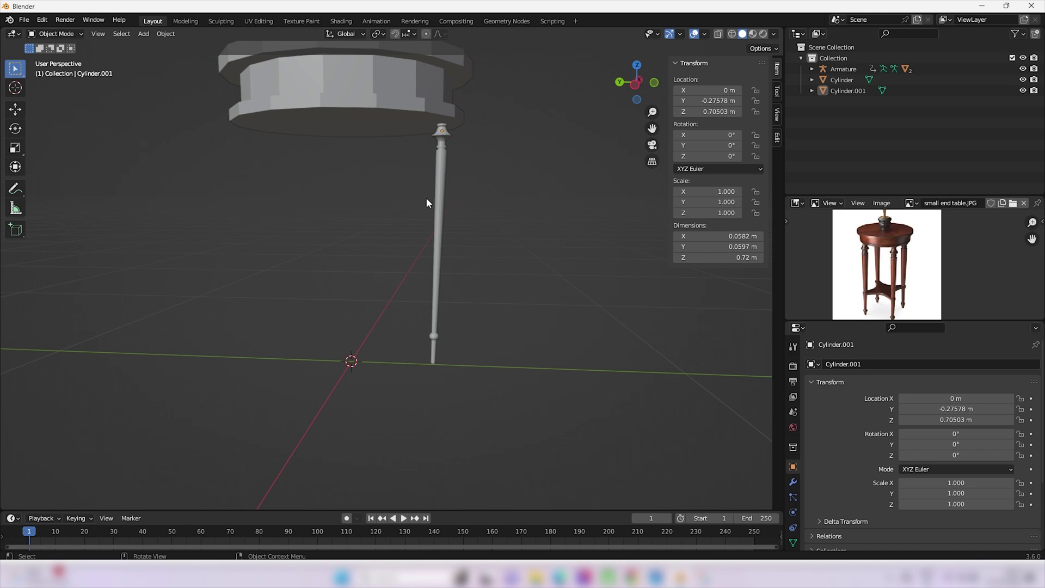
Set the leg's origin to the 3D cursor at the centre of the table
{"action": "left_click", "coordinate": [440, 200]}
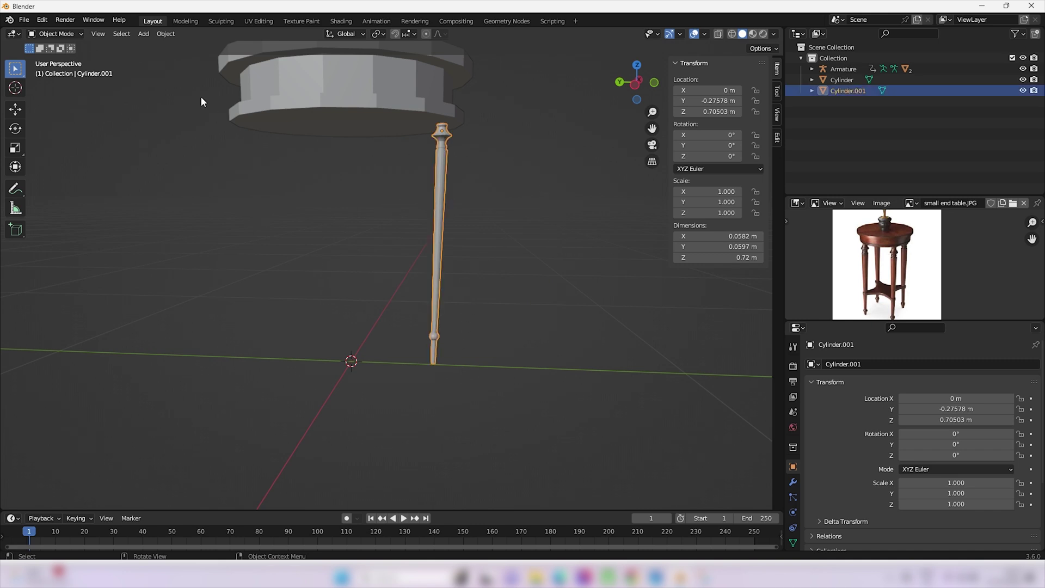
{"action": "left_click", "coordinate": [166, 34]}
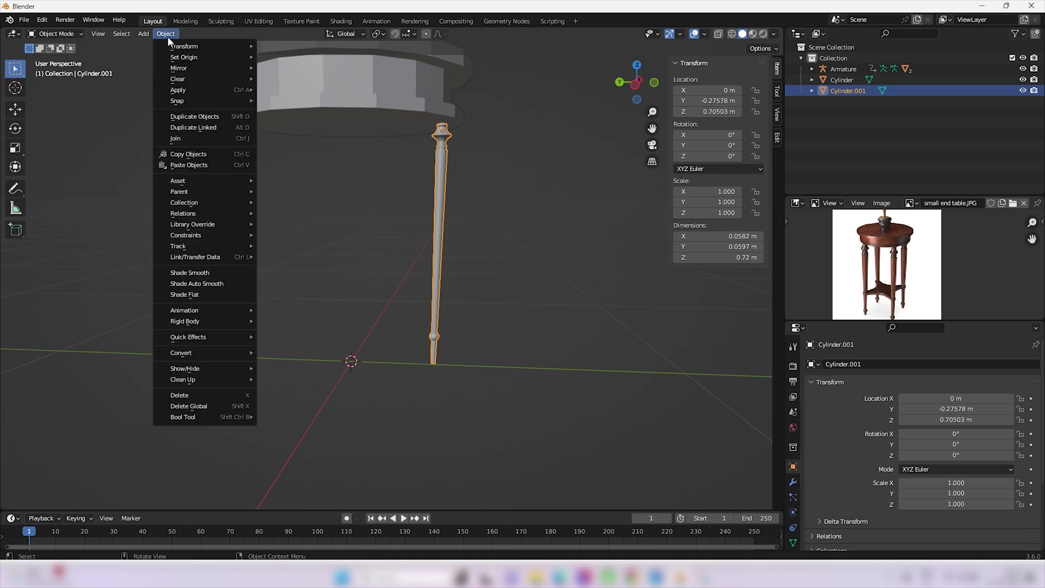
{"action": "mouse_move", "coordinate": [174, 57]}
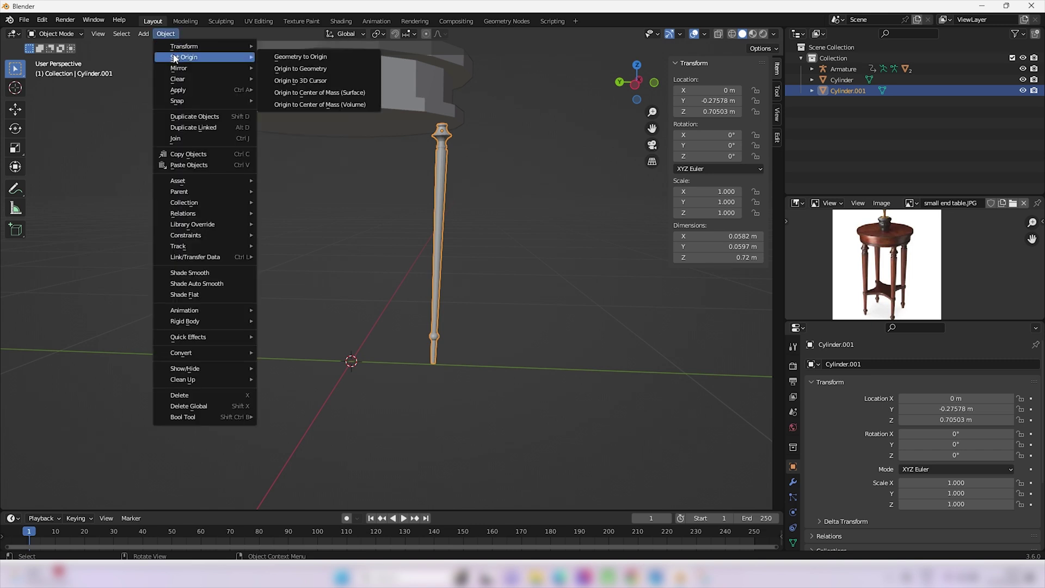
{"action": "left_click", "coordinate": [300, 81]}
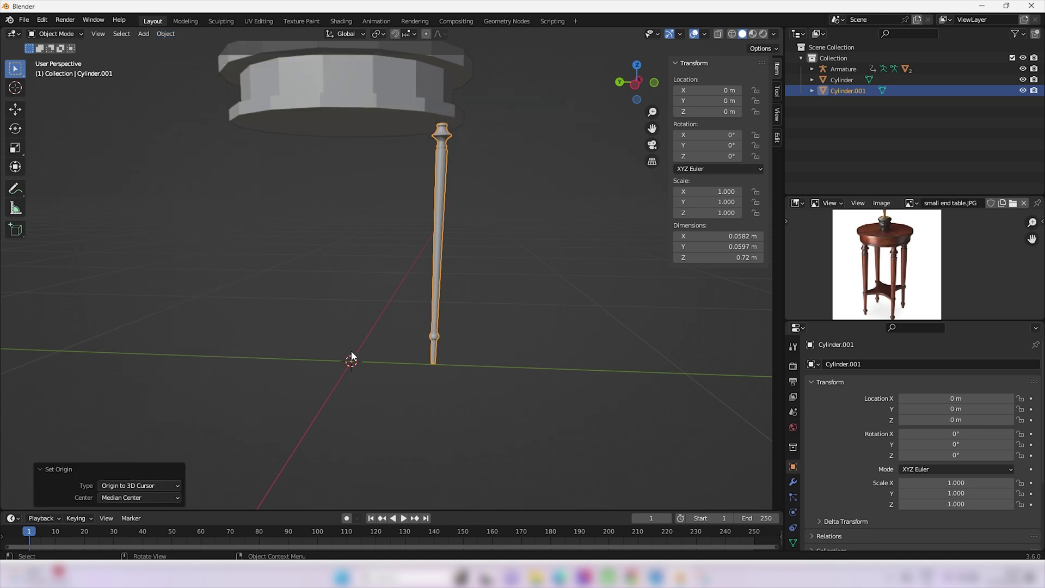
{"action": "middle_click_drag", "start_coordinate": [508, 283], "coordinate": [510, 298]}
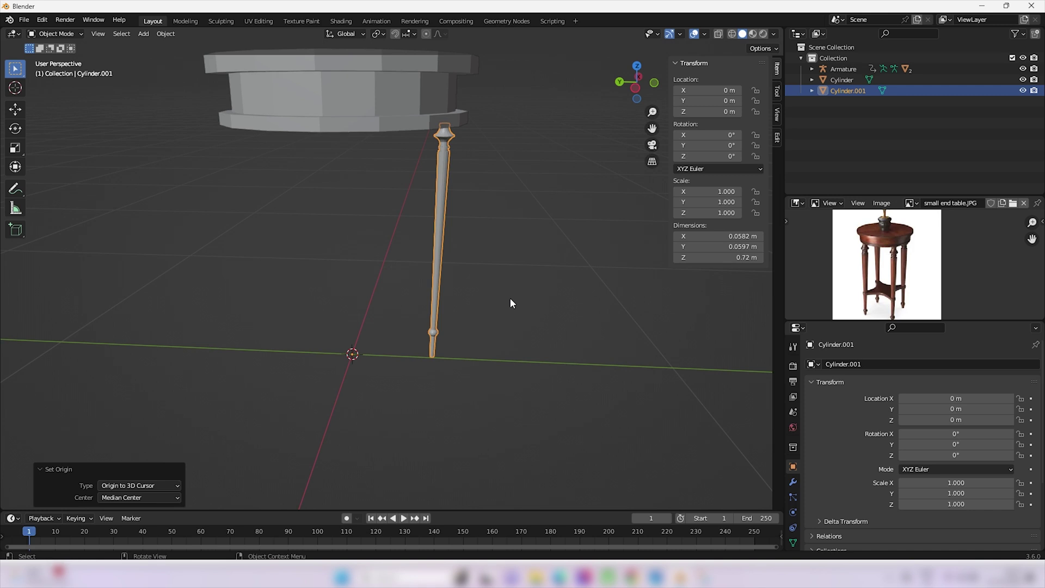
{"action": "scroll", "coordinate": [543, 358], "scroll_direction": "up", "scroll_amount": 2}
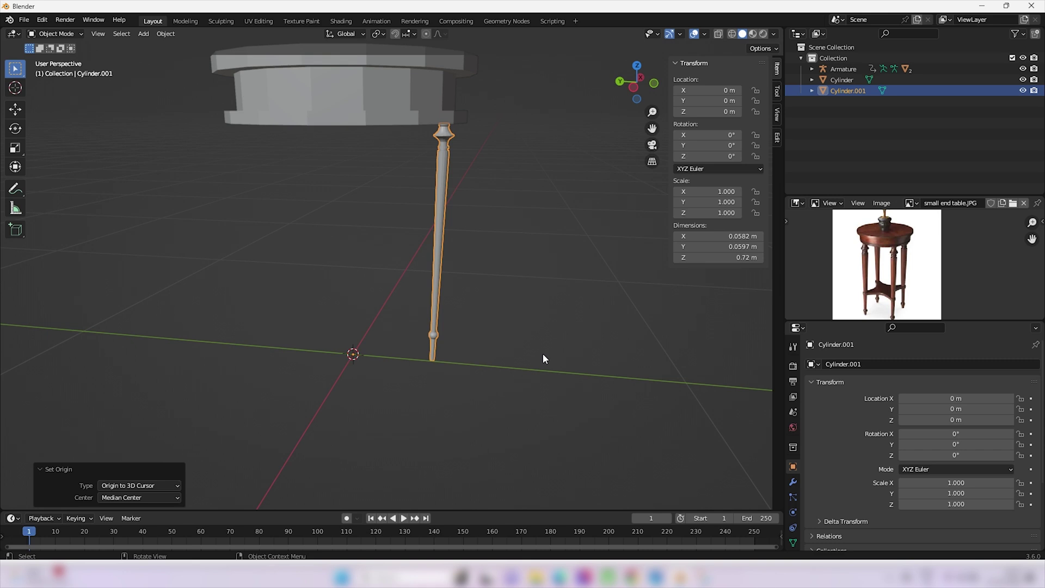
Duplicate the leg in place and rotate the copy 90° about the global Z axis
{"action": "key", "text": "shift+d"}
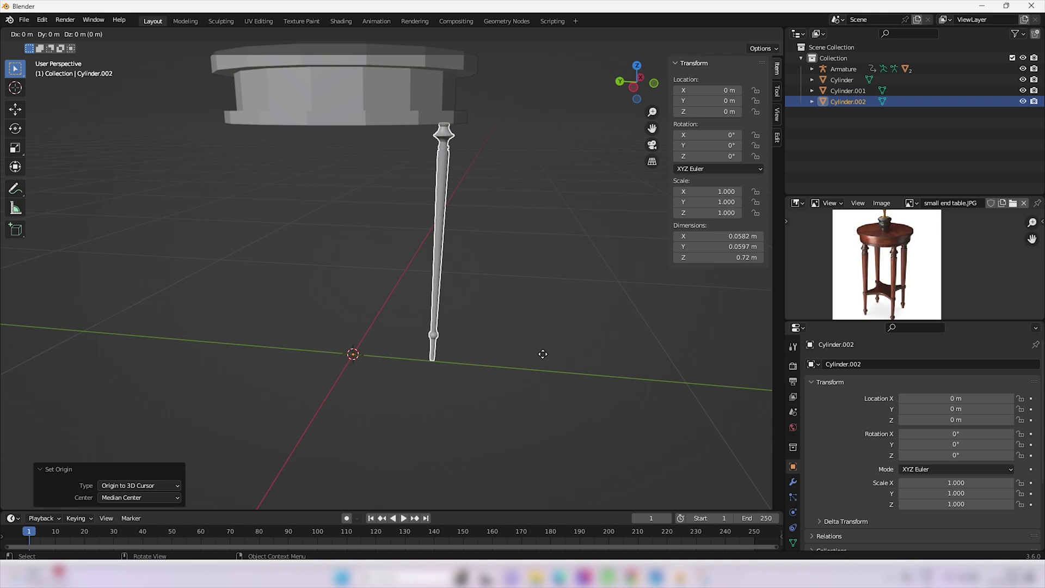
{"action": "key", "text": "r"}
{"action": "key", "text": "z"}
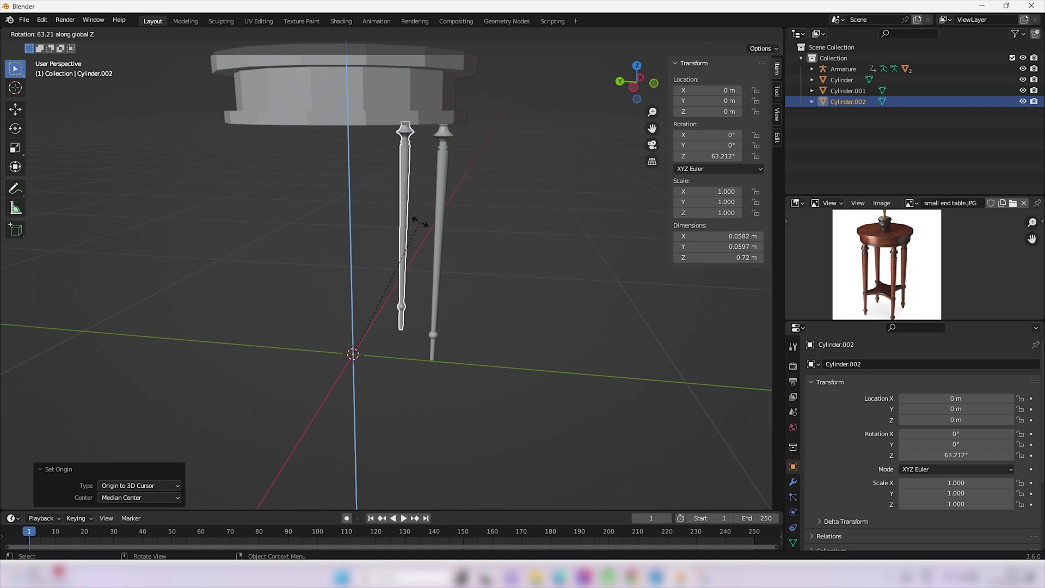
{"action": "type", "text": "90"}
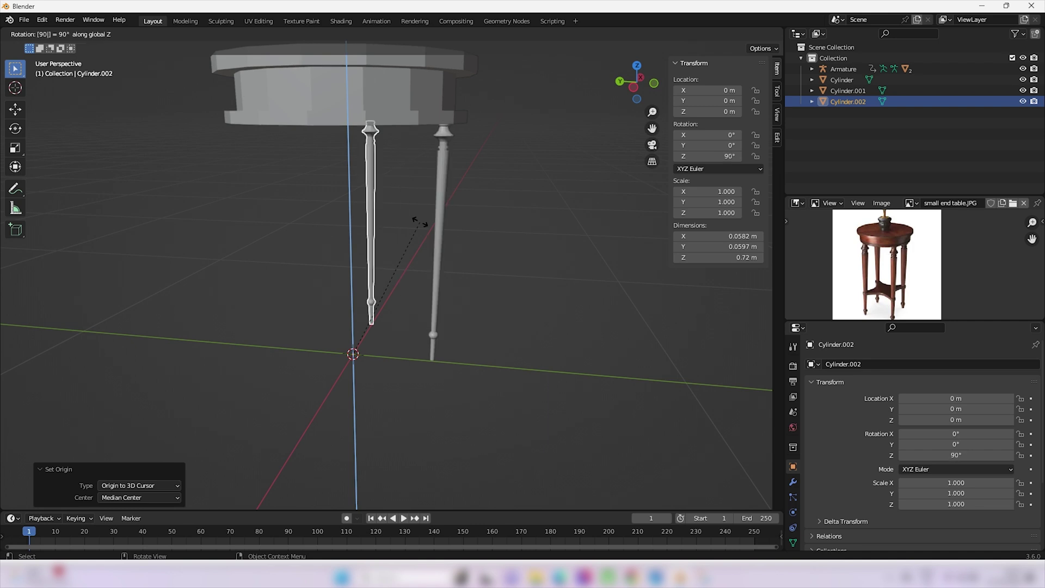
{"action": "key", "text": "Return"}
{"action": "middle_click_drag", "start_coordinate": [419, 221], "coordinate": [400, 380]}
{"action": "left_click", "coordinate": [443, 422]}
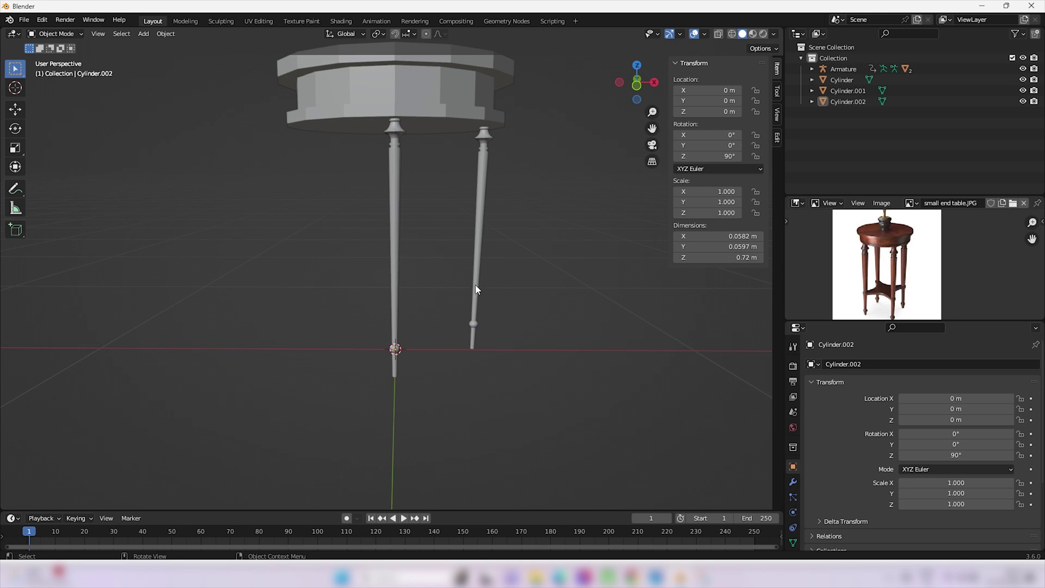
Duplicate the second leg in place and rotate the copy 90° about the global Z axis to form the third leg
{"action": "left_click", "coordinate": [477, 288]}
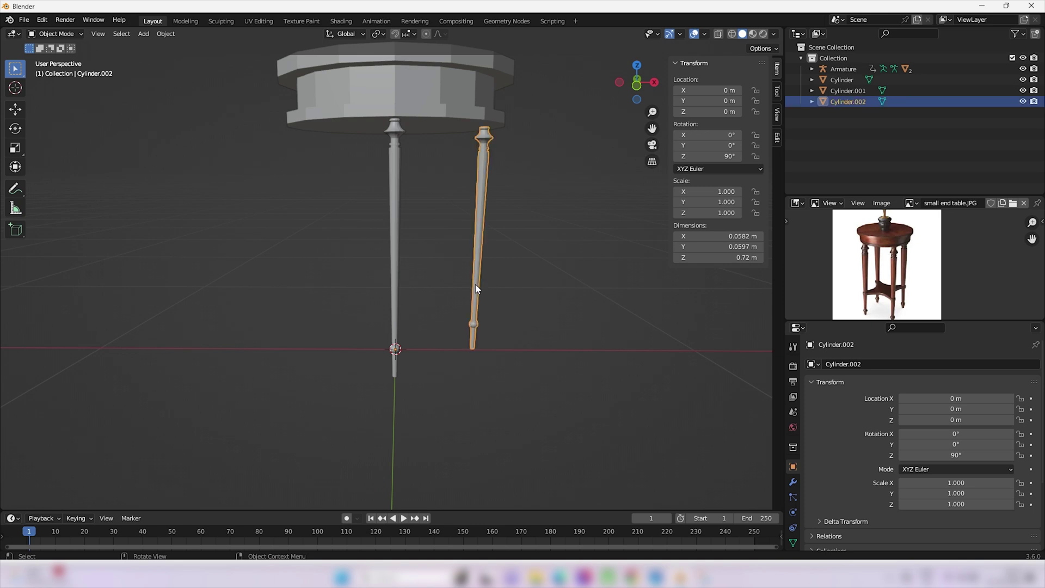
{"action": "key", "text": "shift+d"}
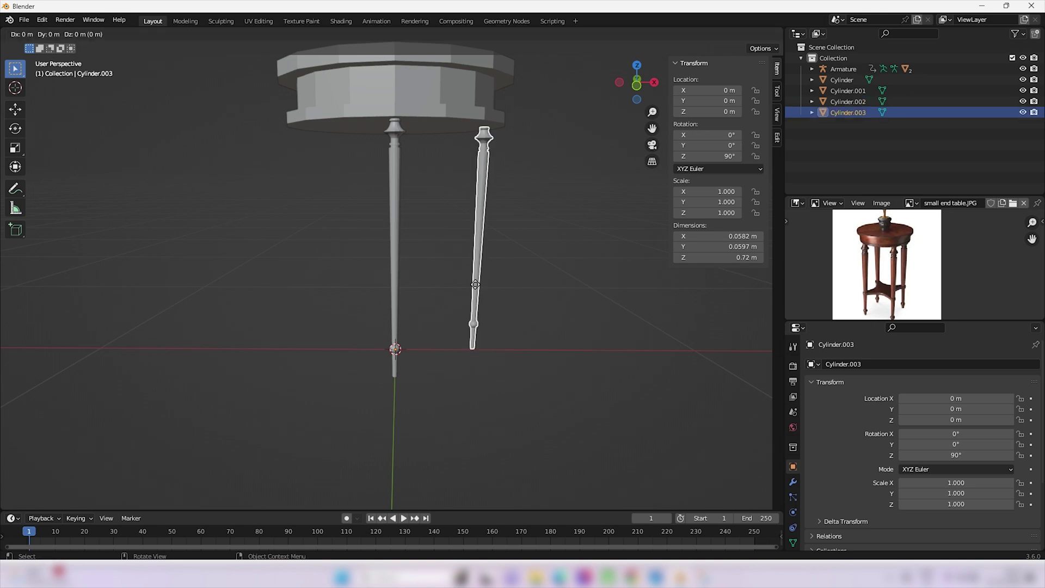
{"action": "key", "text": "r"}
{"action": "key", "text": "z"}
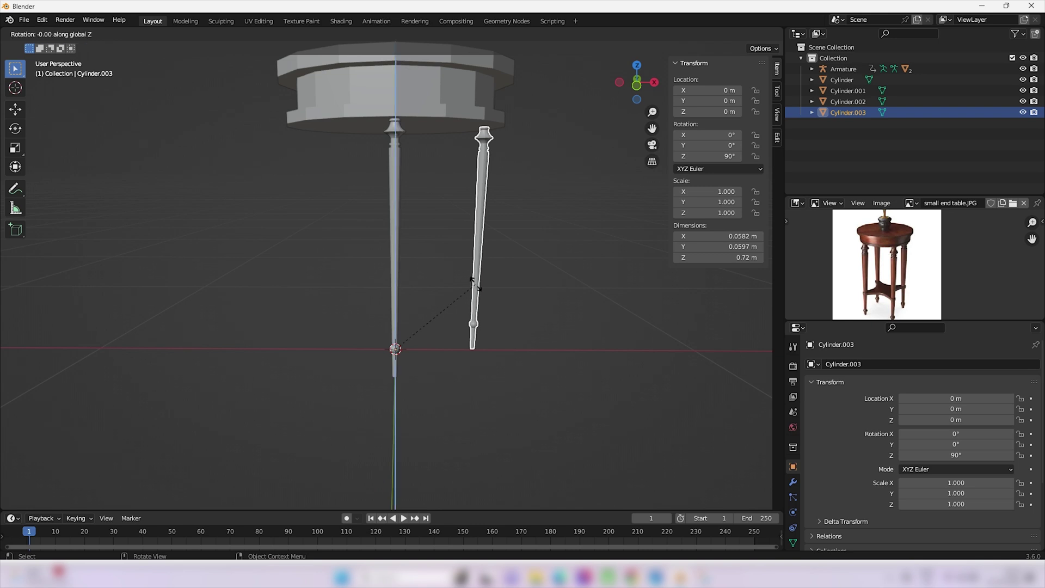
{"action": "type", "text": "90"}
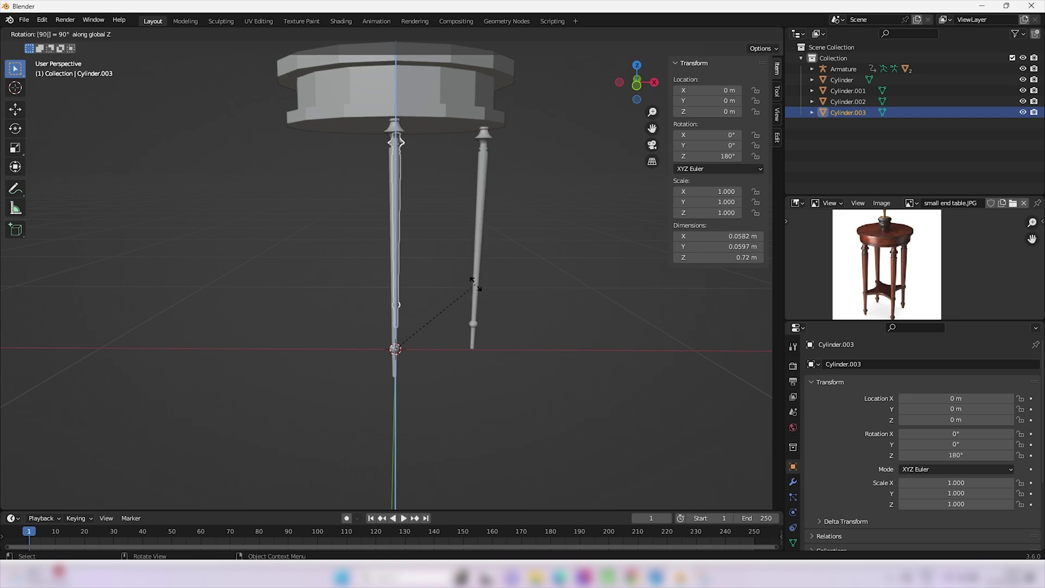
{"action": "key", "text": "Return"}
{"action": "middle_click_drag", "start_coordinate": [475, 288], "coordinate": [547, 412]}
Create the fourth leg by duplicating the third one in place and rotating it 90° about the global Z axis
{"action": "left_click", "coordinate": [526, 295]}
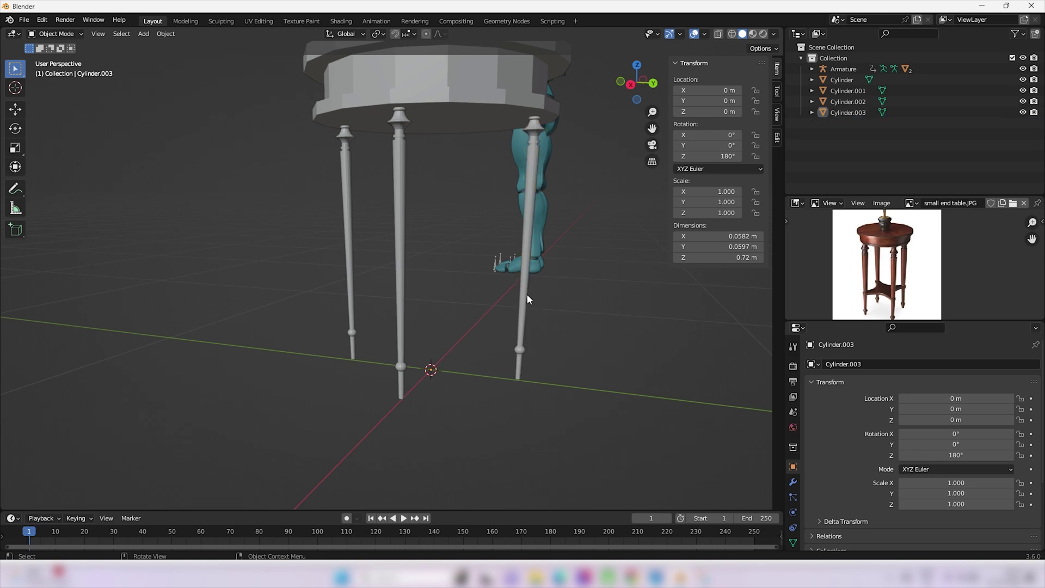
{"action": "left_click", "coordinate": [521, 276]}
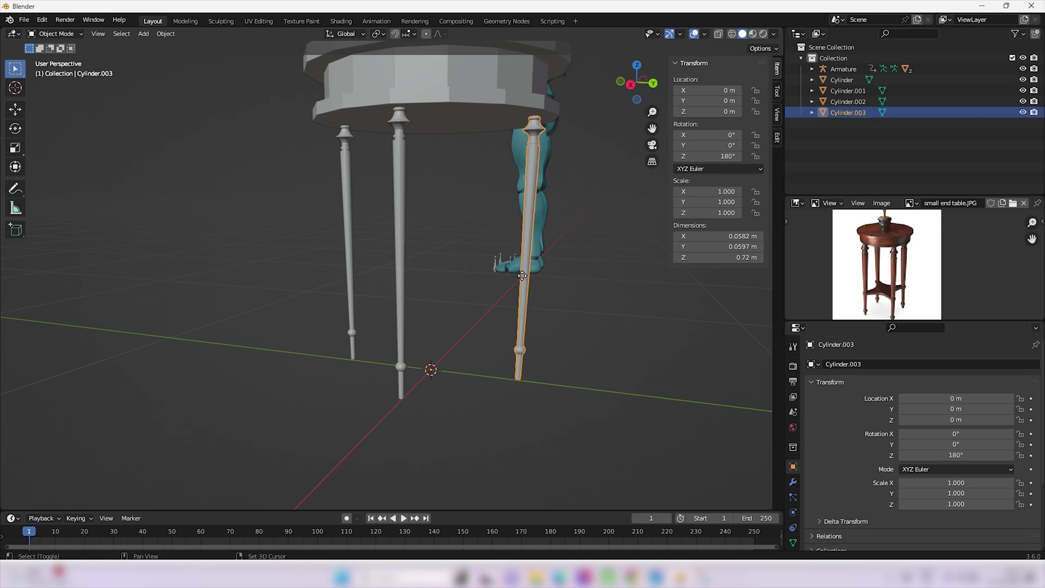
{"action": "key", "text": "shift+d"}
{"action": "key", "text": "r"}
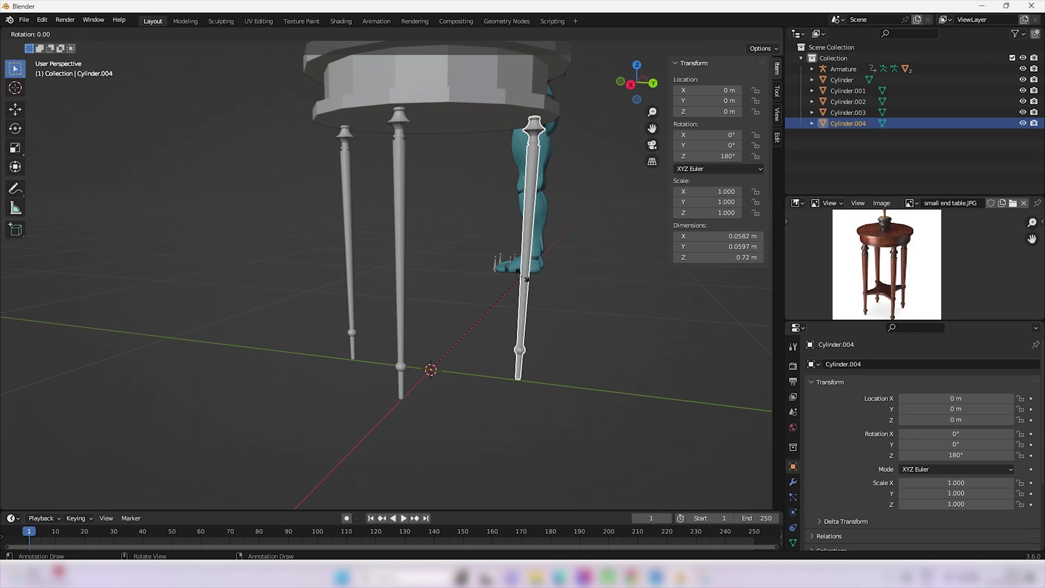
{"action": "key", "text": "z"}
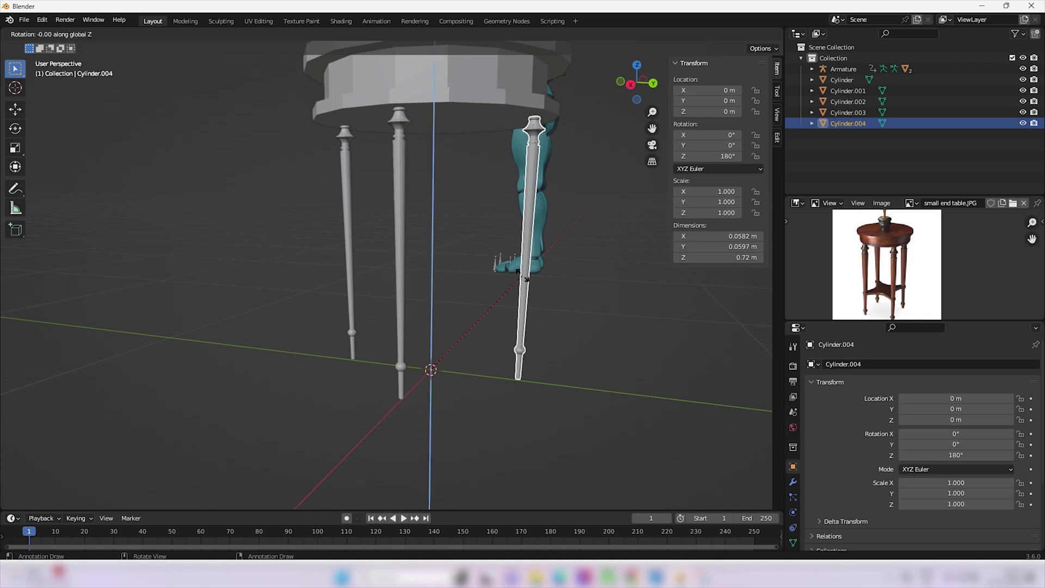
{"action": "type", "text": "90"}
{"action": "key", "text": "Return"}
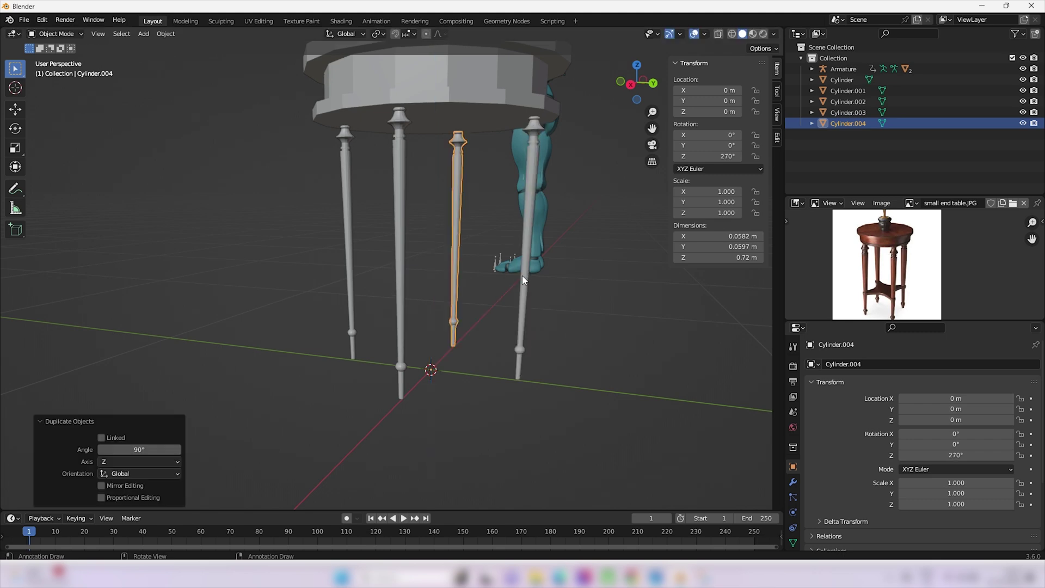
Inspect the four-legged table from the front and in perspective, and examine the lower shelf in the reference photo
{"action": "middle_click_drag", "start_coordinate": [521, 275], "coordinate": [478, 294]}
{"action": "key", "text": "KP_1"}
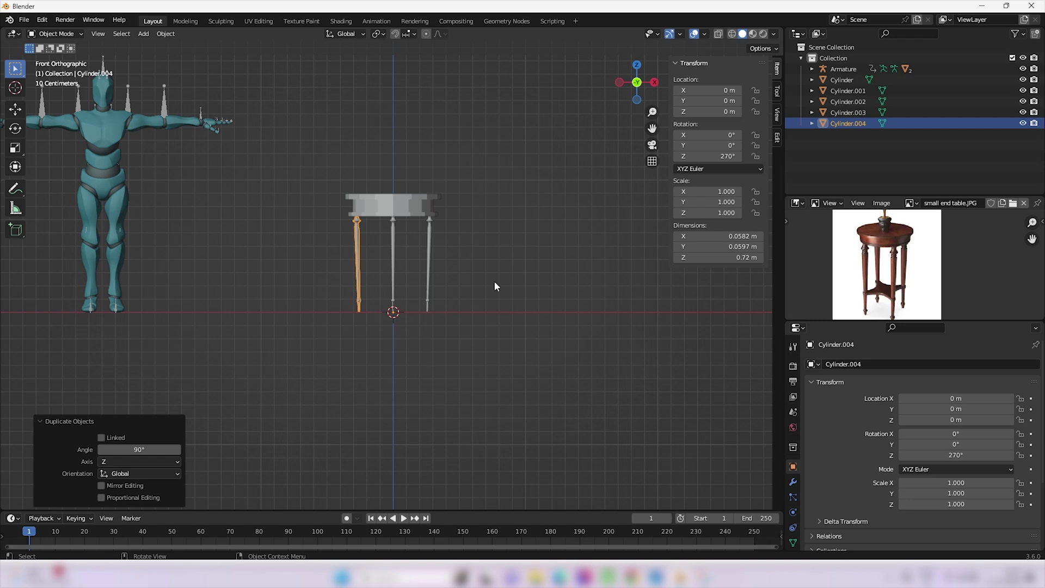
{"action": "middle_click_drag", "start_coordinate": [495, 285], "coordinate": [463, 296]}
{"action": "middle_click_drag", "start_coordinate": [844, 288], "coordinate": [864, 267]}
{"action": "scroll", "coordinate": [816, 289], "scroll_direction": "up", "scroll_amount": 2}
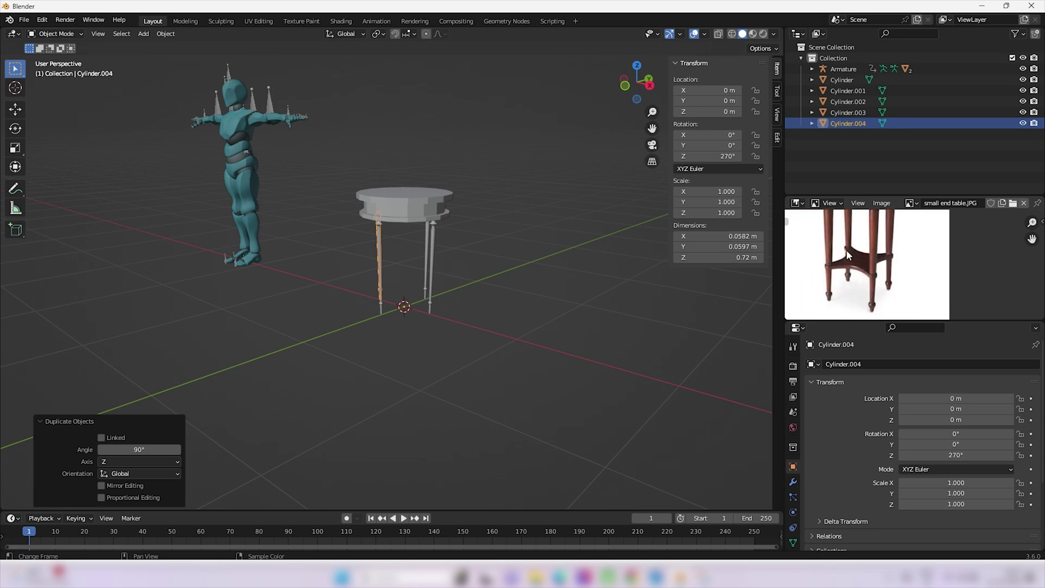
{"action": "middle_click_drag", "start_coordinate": [848, 274], "coordinate": [865, 272]}
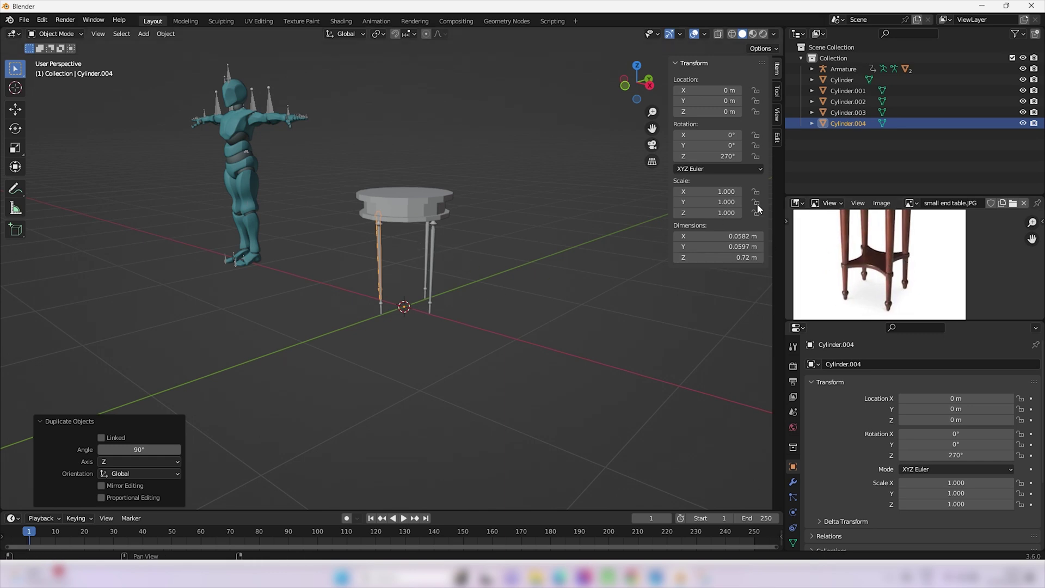
Select the tabletop and leg objects one after another to check which part each is, then clear the selection
{"action": "left_click", "coordinate": [842, 80]}
{"action": "left_click", "coordinate": [843, 92]}
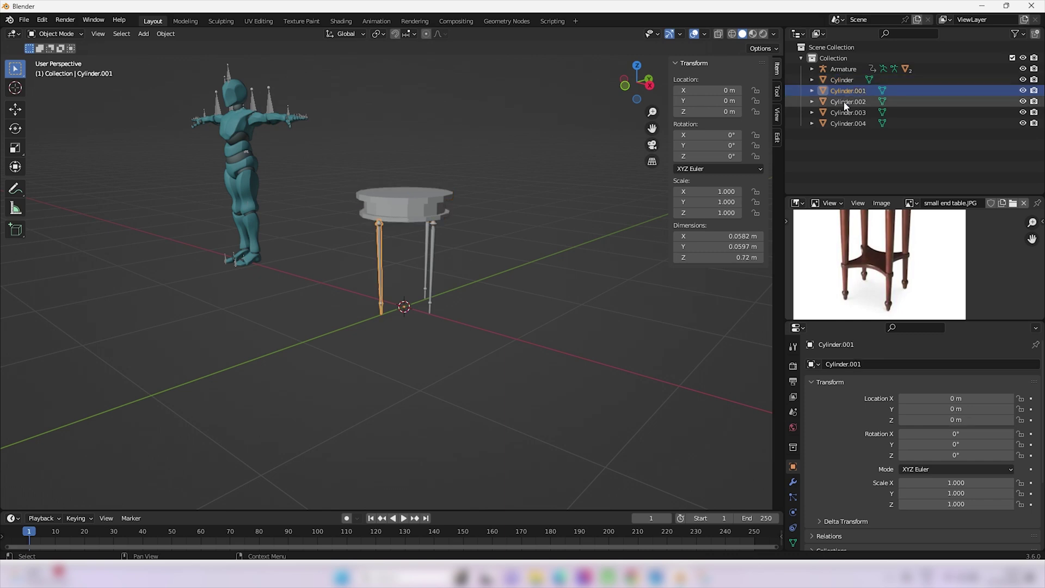
{"action": "left_click", "coordinate": [844, 102]}
{"action": "left_click", "coordinate": [845, 112]}
{"action": "left_click", "coordinate": [849, 91]}
{"action": "left_click", "coordinate": [848, 102]}
{"action": "left_click", "coordinate": [848, 123]}
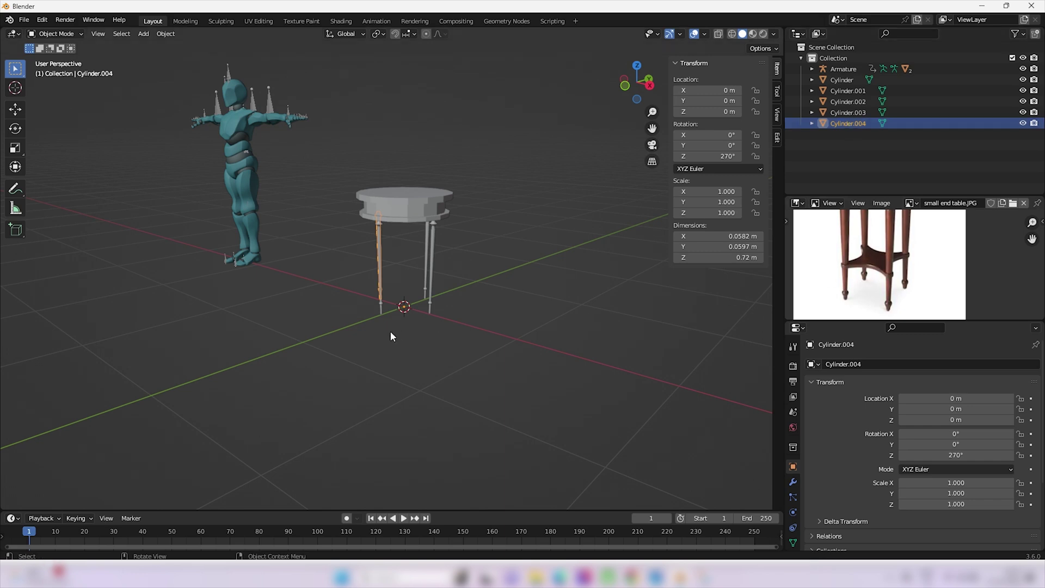
{"action": "left_click", "coordinate": [393, 361]}
{"action": "scroll", "coordinate": [432, 325], "scroll_direction": "up", "scroll_amount": 3}
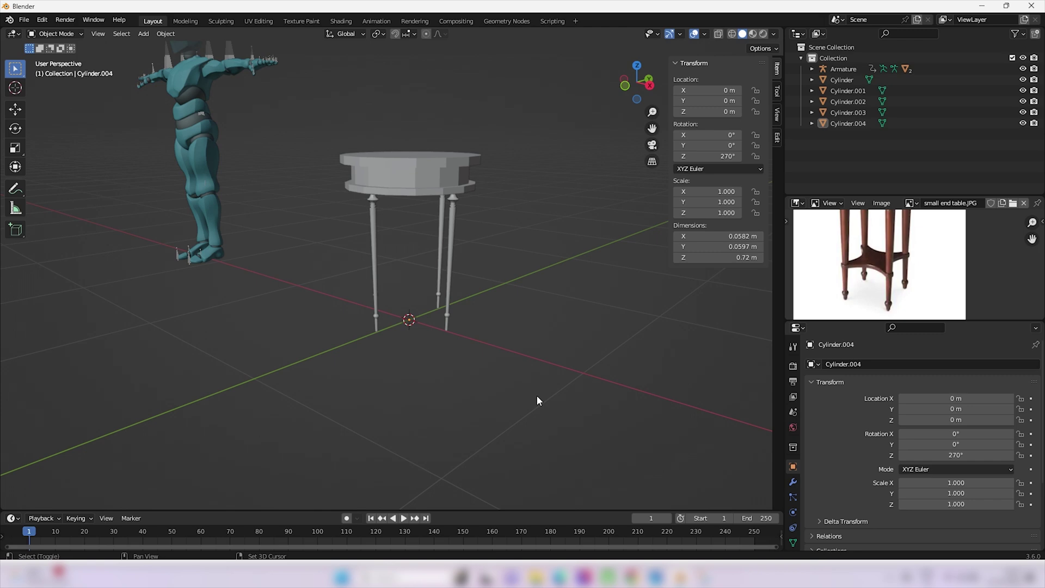
Add a plane at the centre of the table and scale it uniformly to about 0.270 for the lower shelf
{"action": "key", "text": "shift+a"}
{"action": "mouse_move", "coordinate": [546, 346]}
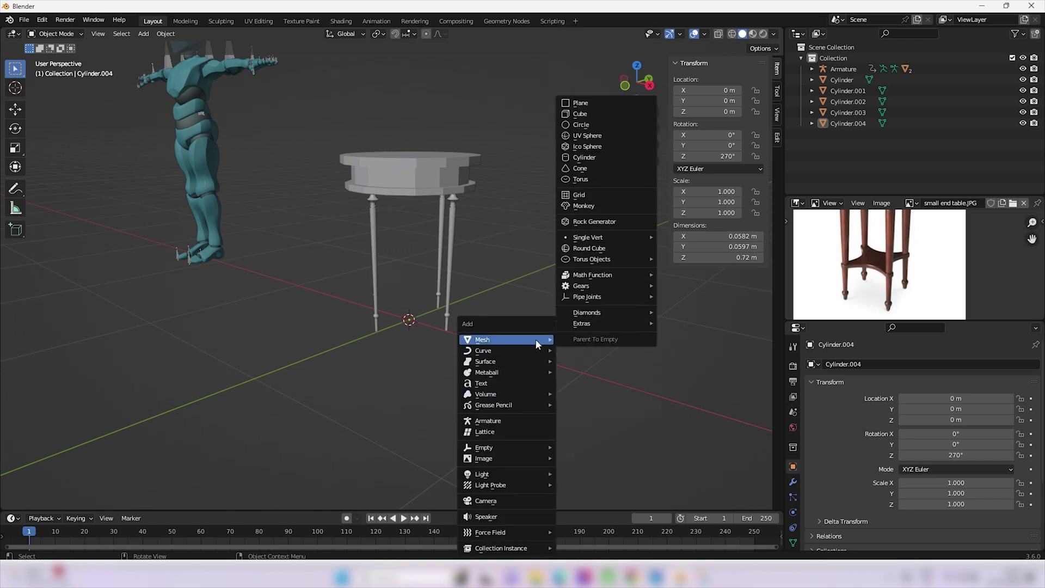
{"action": "left_click", "coordinate": [586, 104]}
{"action": "mouse_move", "coordinate": [419, 360]}
{"action": "middle_mouse_down"}
{"action": "mouse_move", "coordinate": [415, 370]}
{"action": "mouse_move", "coordinate": [392, 342]}
{"action": "mouse_move", "coordinate": [410, 353]}
{"action": "middle_mouse_up"}
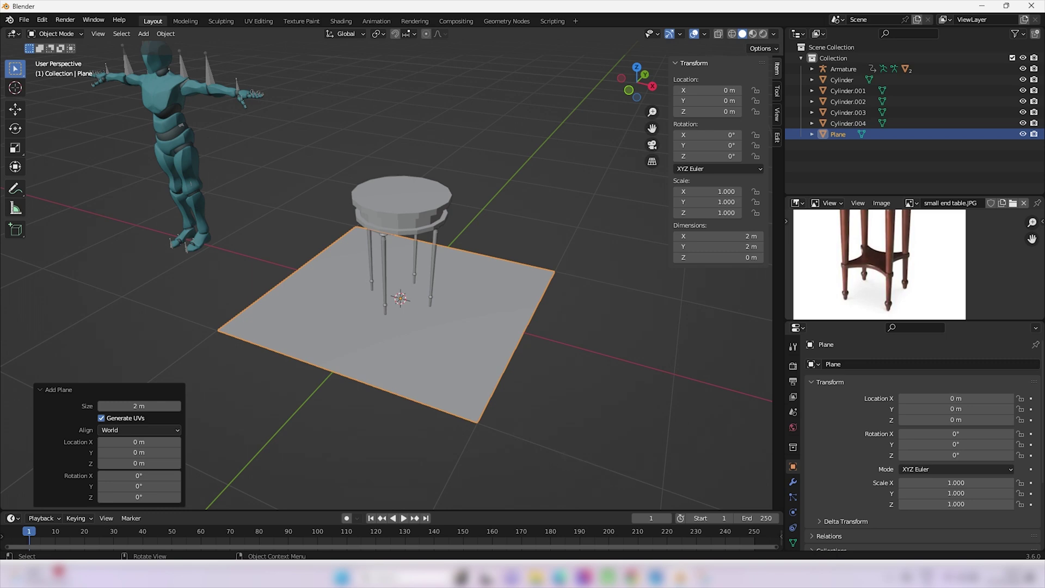
{"action": "key", "text": "s"}
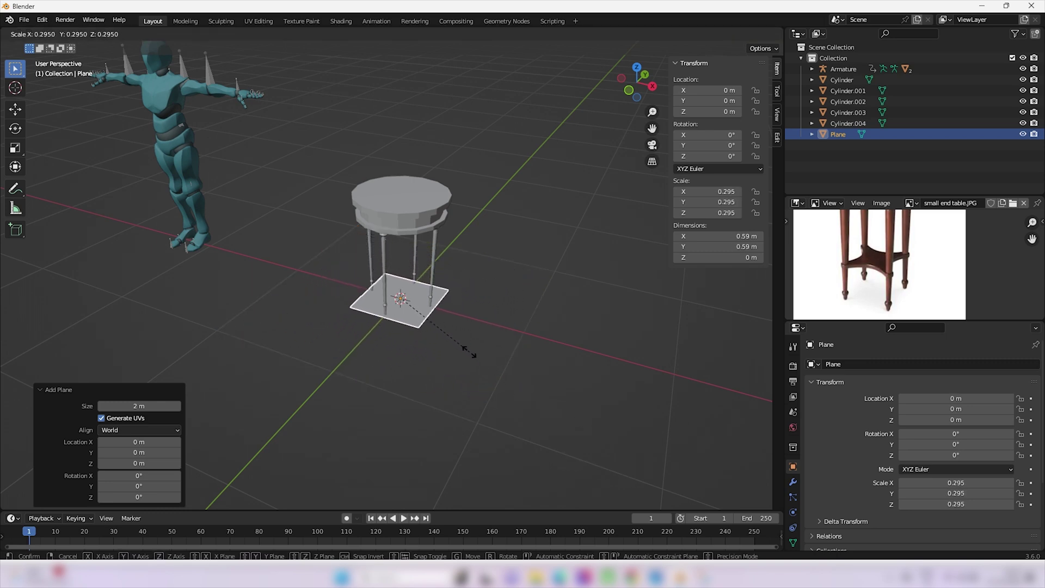
{"action": "left_click", "coordinate": [464, 346]}
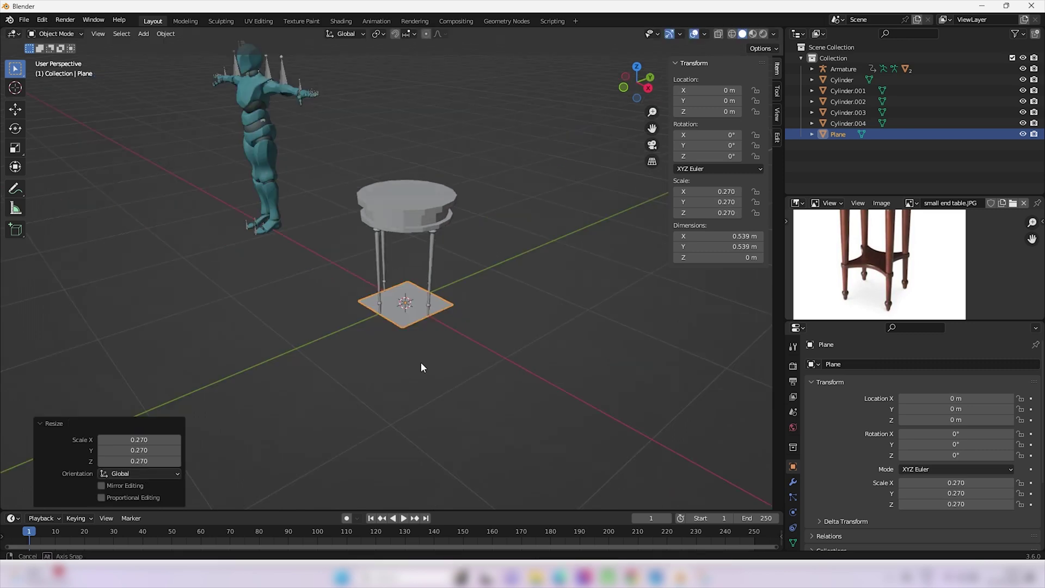
Raise the shelf plane about 0.224 m along the global Z axis, in front view, following the reference photo
{"action": "mouse_move", "coordinate": [420, 361]}
{"action": "middle_mouse_down"}
{"action": "mouse_move", "coordinate": [386, 355]}
{"action": "mouse_move", "coordinate": [410, 364]}
{"action": "middle_mouse_up"}
{"action": "scroll", "coordinate": [410, 364], "scroll_direction": "up", "scroll_amount": 1}
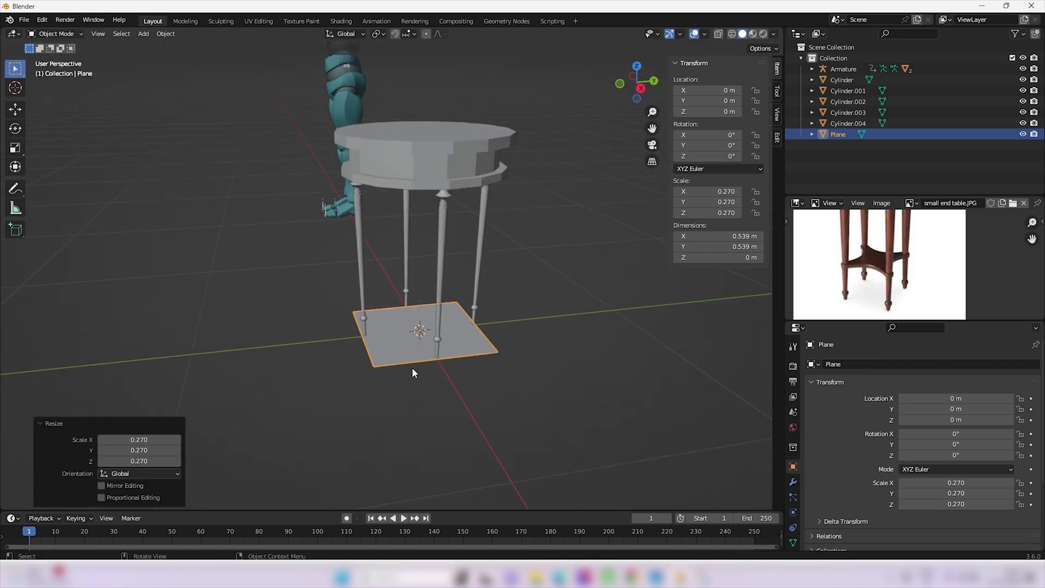
{"action": "middle_click_drag", "start_coordinate": [889, 252], "coordinate": [921, 264]}
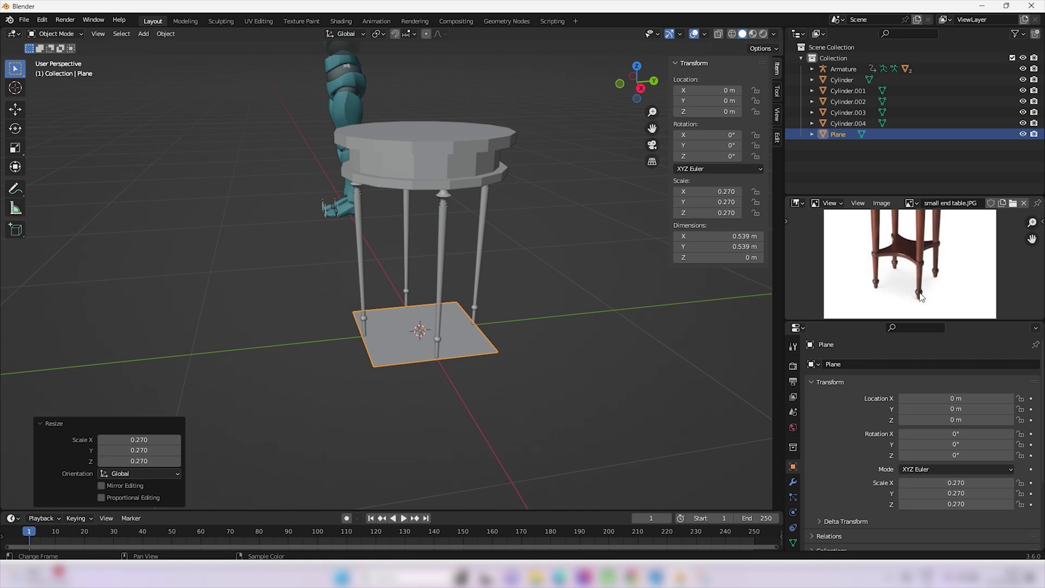
{"action": "middle_click_drag", "start_coordinate": [477, 344], "coordinate": [425, 348]}
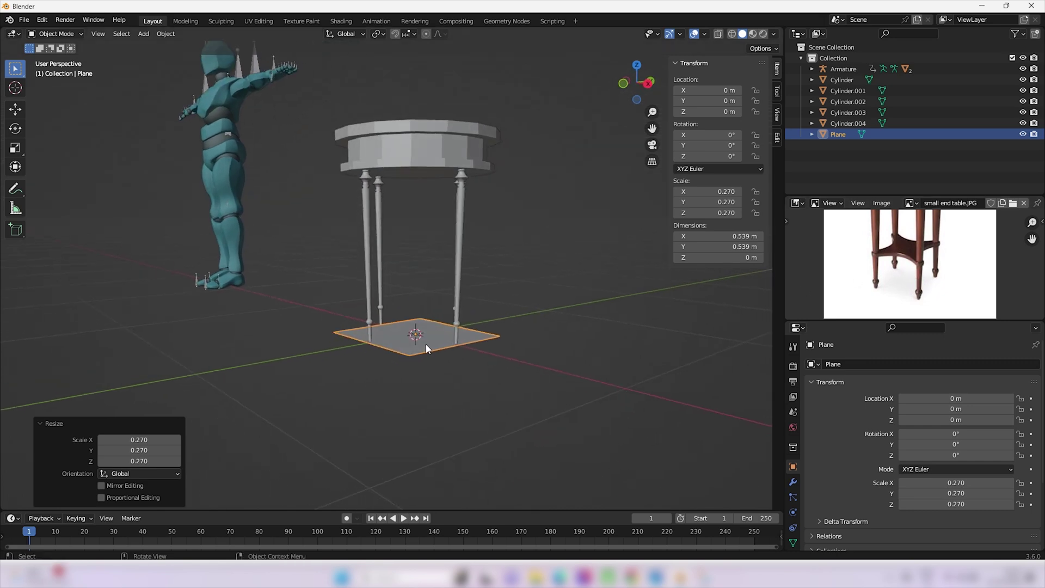
{"action": "key", "text": "KP_1"}
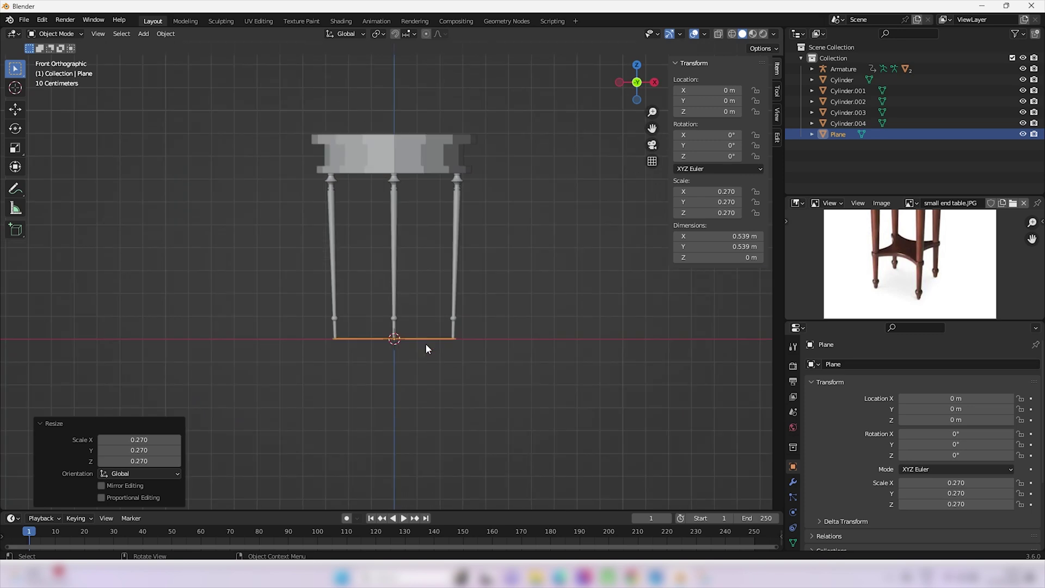
{"action": "key", "text": "g"}
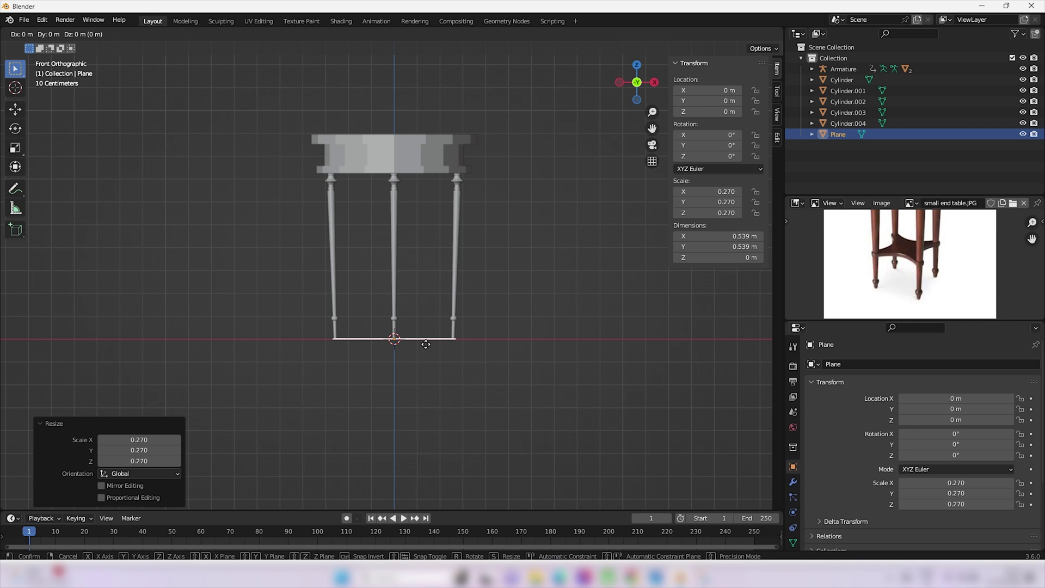
{"action": "key", "text": "z"}
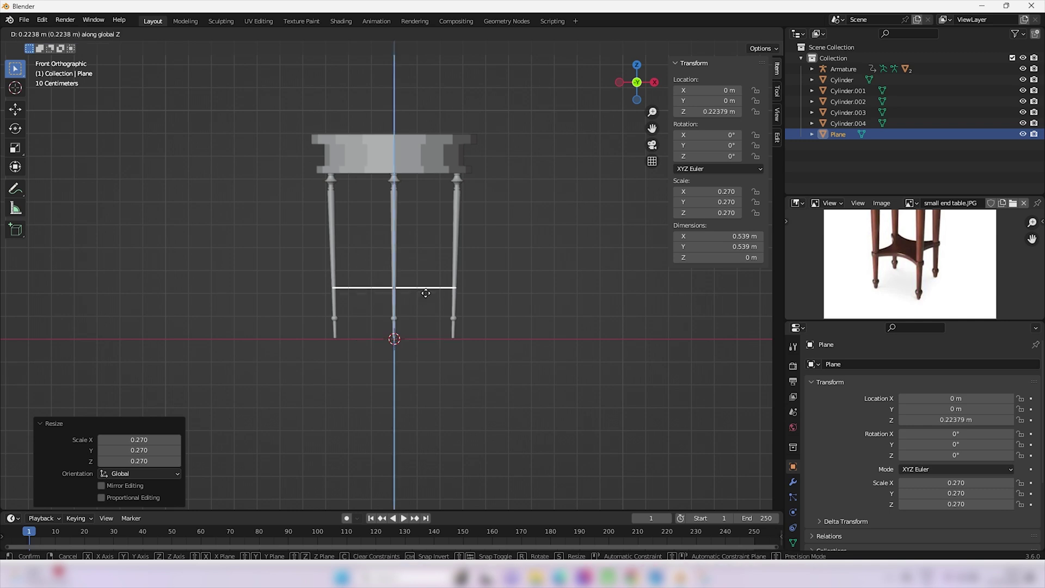
{"action": "left_click", "coordinate": [426, 292]}
Rotate the shelf plane 45° about the global Z axis so its corners point towards the legs
{"action": "middle_click_drag", "start_coordinate": [425, 292], "coordinate": [410, 291]}
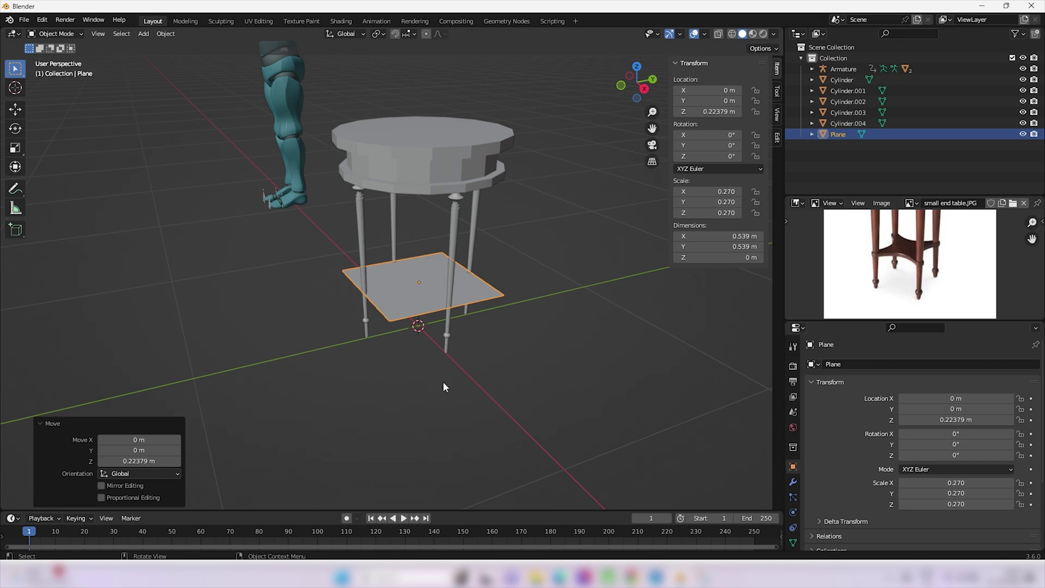
{"action": "key", "text": "r"}
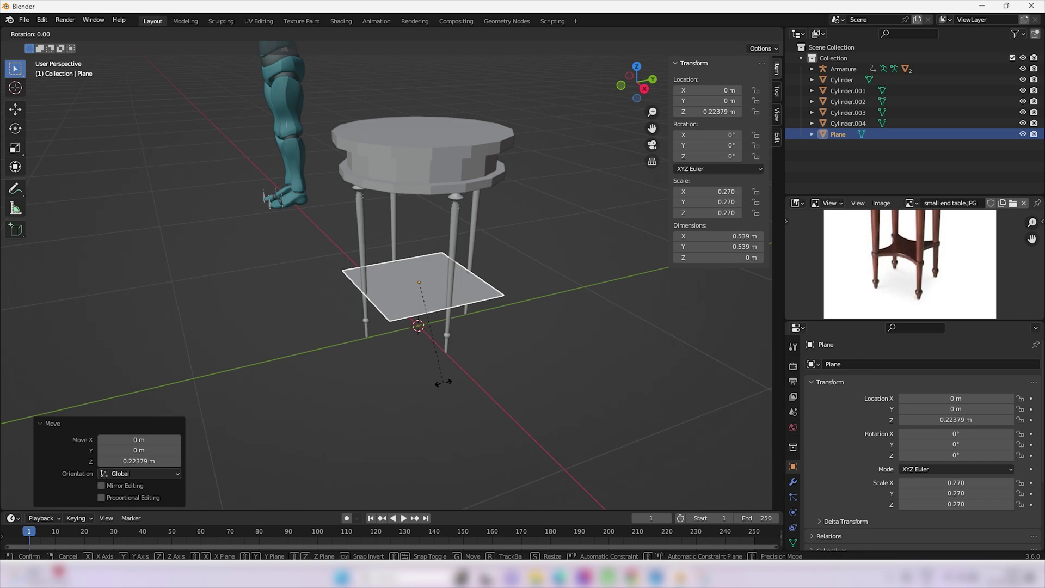
{"action": "type", "text": "z"}
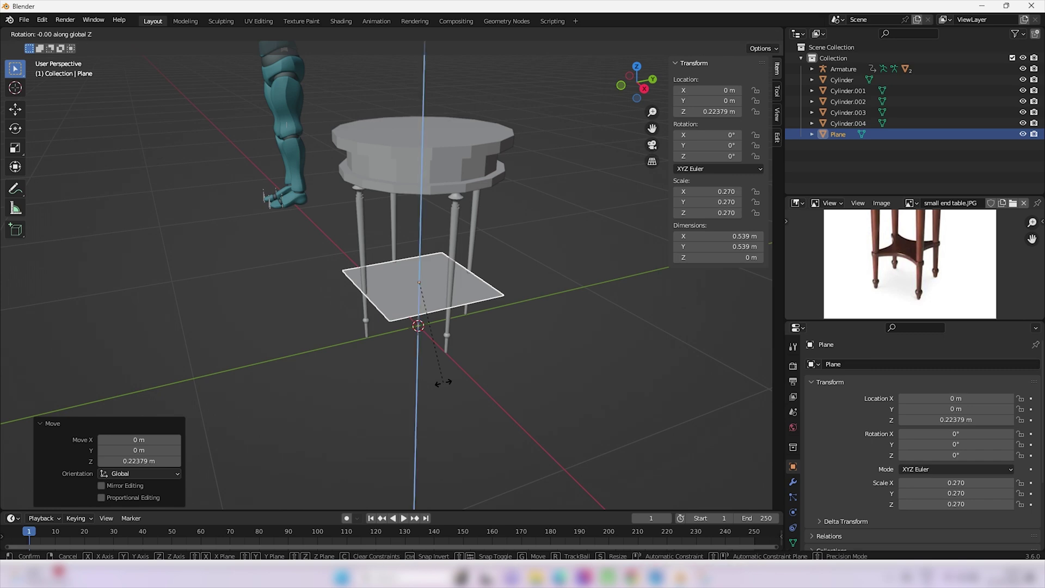
{"action": "type", "text": "45"}
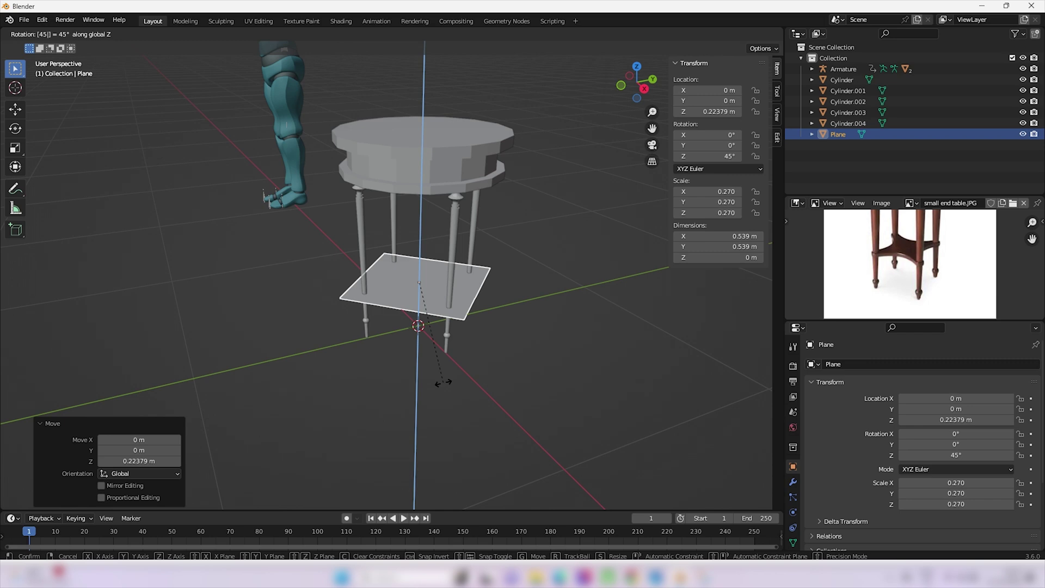
{"action": "key", "text": "Return"}
{"action": "middle_click_drag", "start_coordinate": [443, 381], "coordinate": [474, 379]}
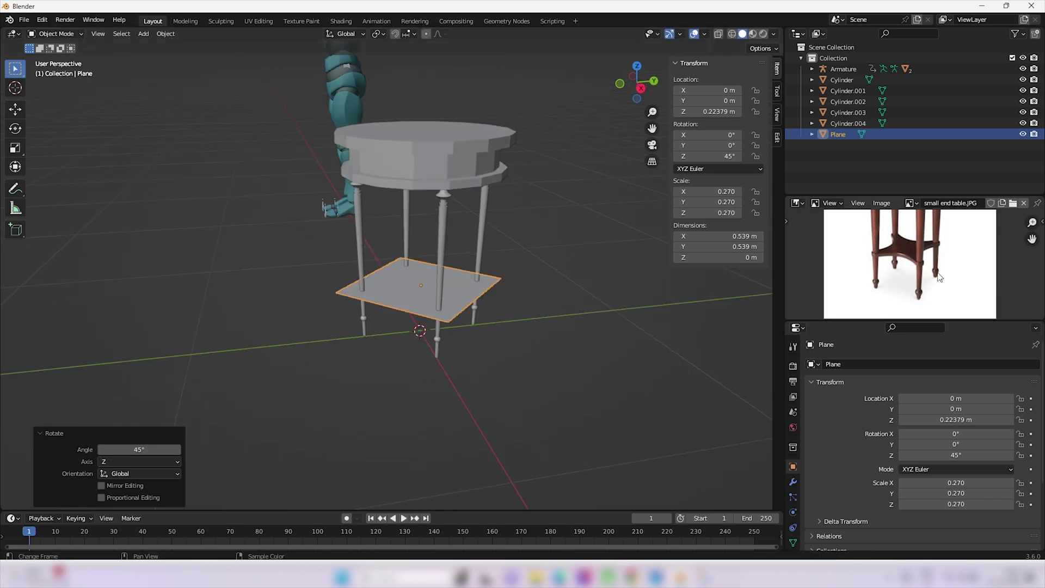
Compare the shelf plane with the lower shelf in the reference photo and apply the plane's scale
{"action": "scroll", "coordinate": [931, 275], "scroll_direction": "up", "scroll_amount": 2}
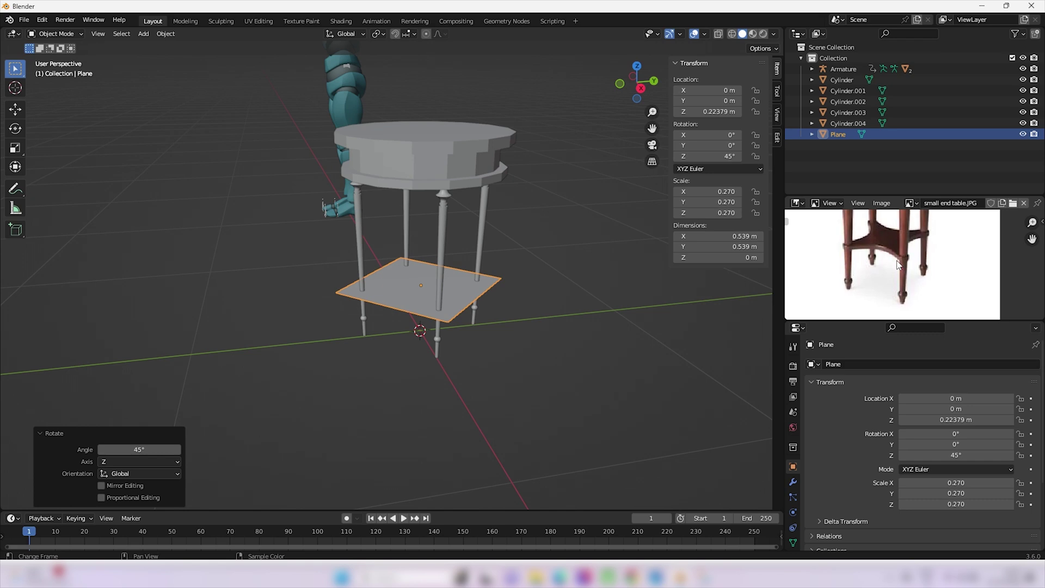
{"action": "scroll", "coordinate": [428, 386], "scroll_direction": "up", "scroll_amount": 1}
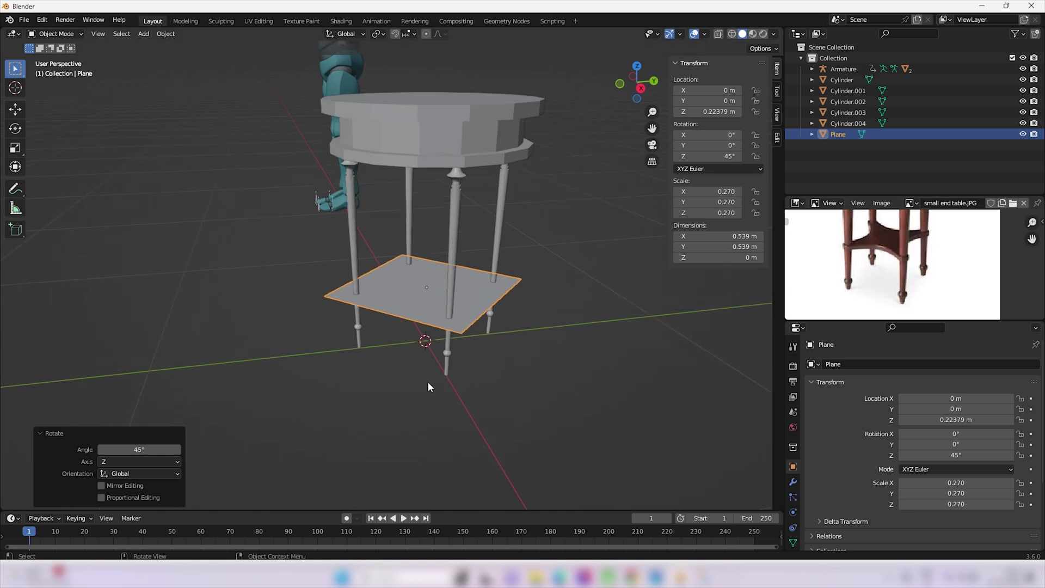
{"action": "middle_click_drag", "start_coordinate": [428, 384], "coordinate": [517, 353]}
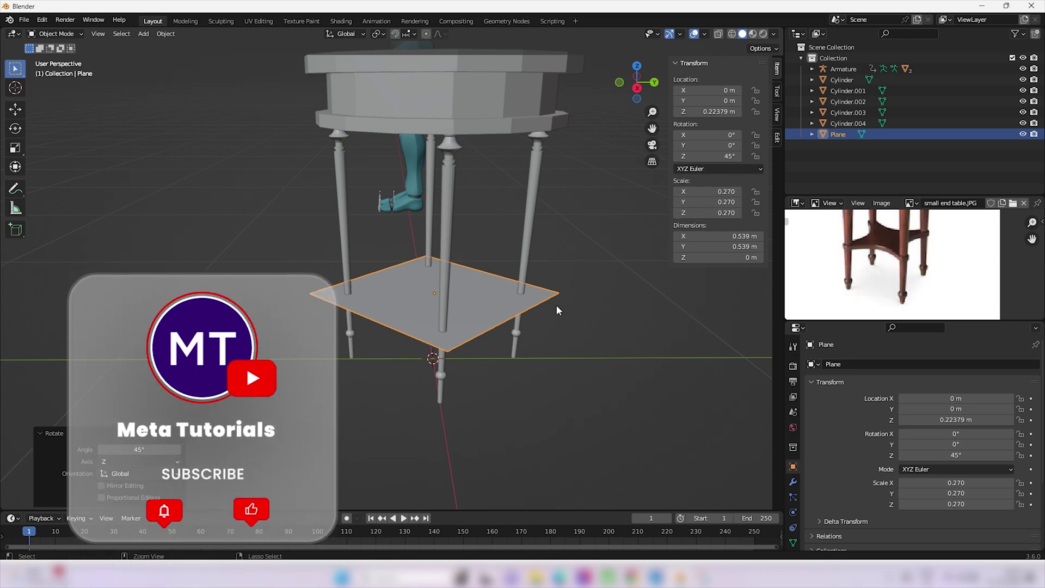
{"action": "key", "text": "ctrl+a"}
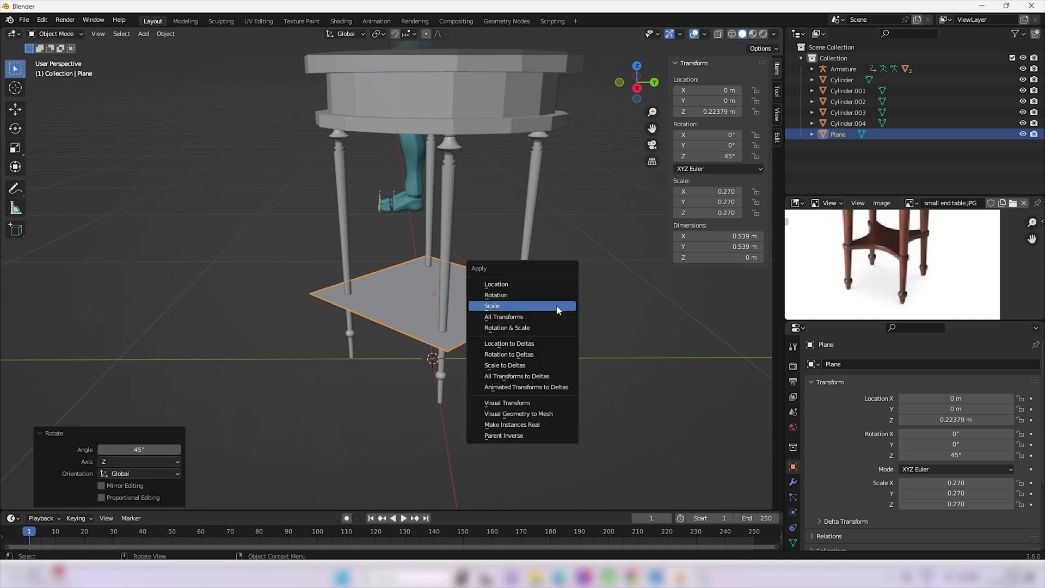
{"action": "left_click", "coordinate": [556, 307]}
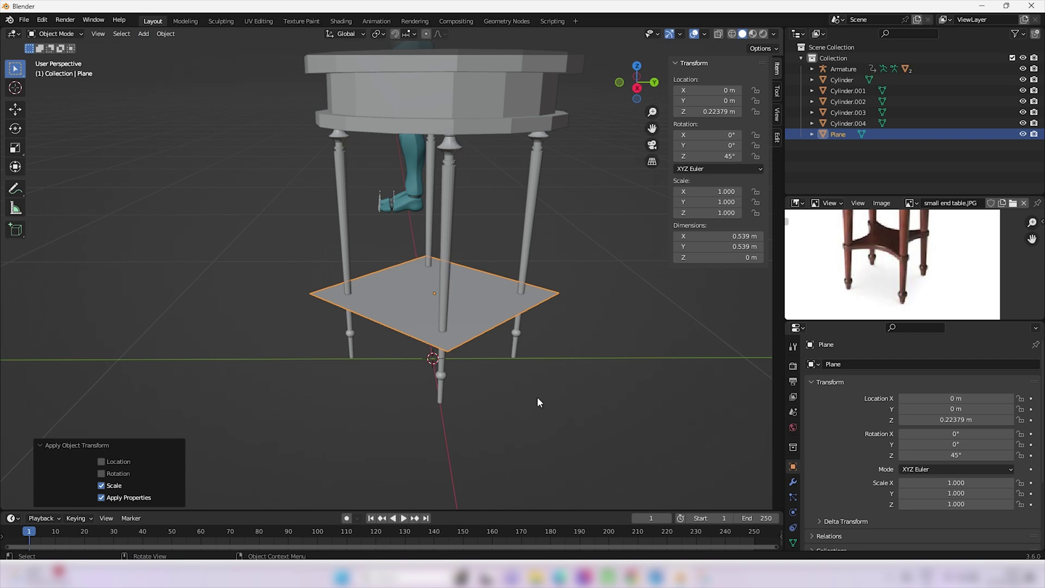
Add two centred loop cuts to the shelf plane, one in each direction, dividing it into four equal quarters
{"action": "key", "text": "Tab"}
{"action": "middle_click_drag", "start_coordinate": [468, 380], "coordinate": [517, 399]}
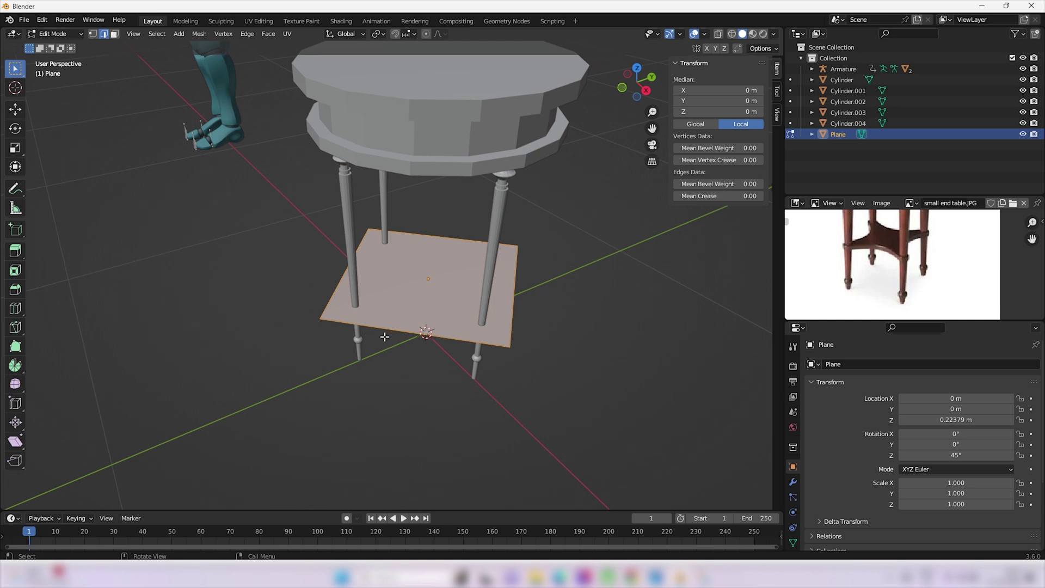
{"action": "left_click", "coordinate": [414, 332]}
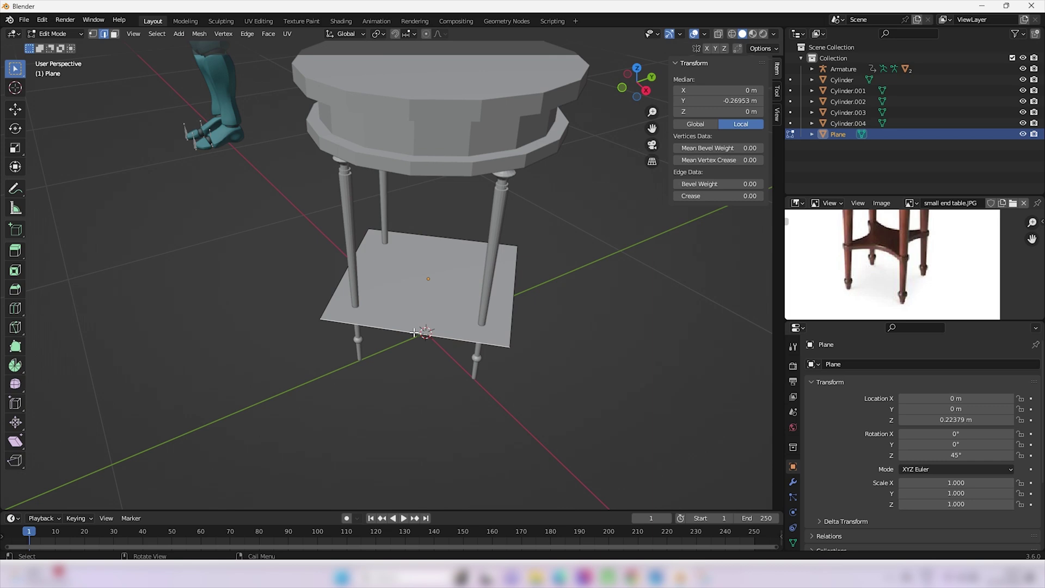
{"action": "key", "text": "ctrl+r"}
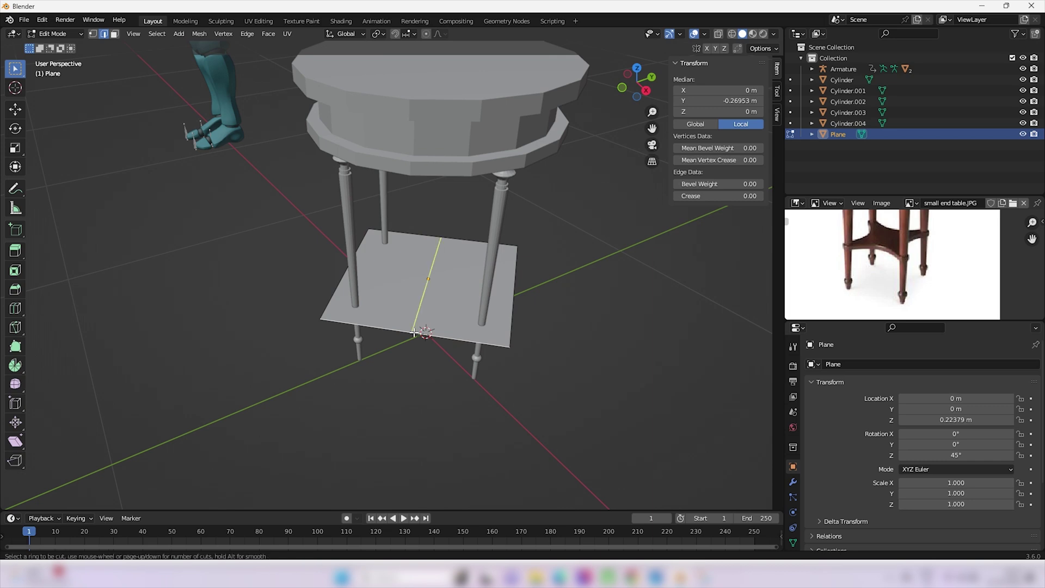
{"action": "left_click", "coordinate": [413, 332]}
{"action": "right_click", "coordinate": [414, 332]}
{"action": "middle_click_drag", "start_coordinate": [414, 332], "coordinate": [455, 374]}
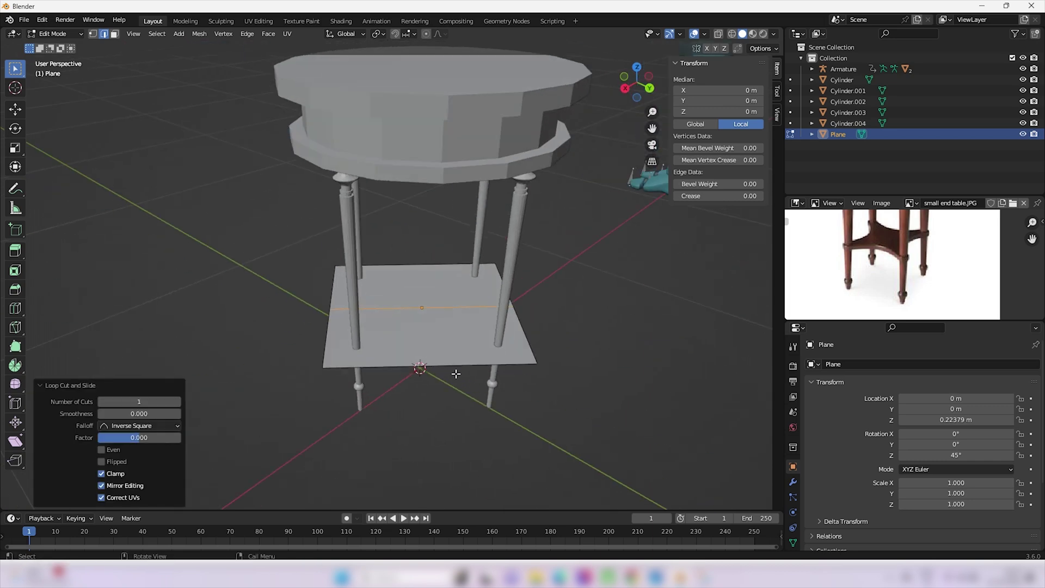
{"action": "left_click", "coordinate": [422, 365]}
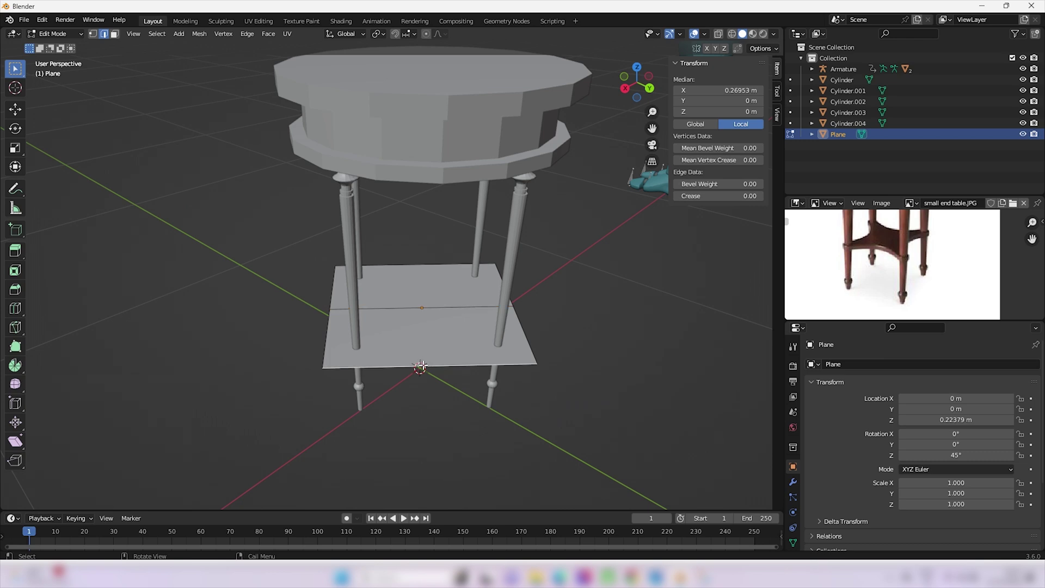
{"action": "key", "text": "ctrl+r"}
{"action": "left_click", "coordinate": [410, 371]}
{"action": "right_click", "coordinate": [409, 371]}
{"action": "middle_click_drag", "start_coordinate": [402, 373], "coordinate": [508, 378]}
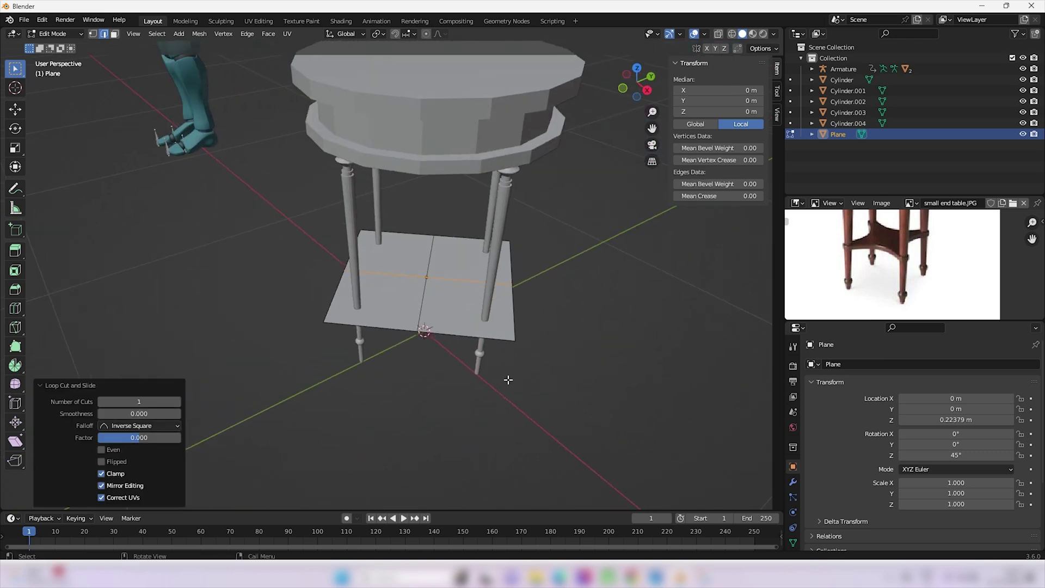
Scale the whole shelf mesh uniformly to about 0.746 so its corners meet the four legs
{"action": "key", "text": "l"}
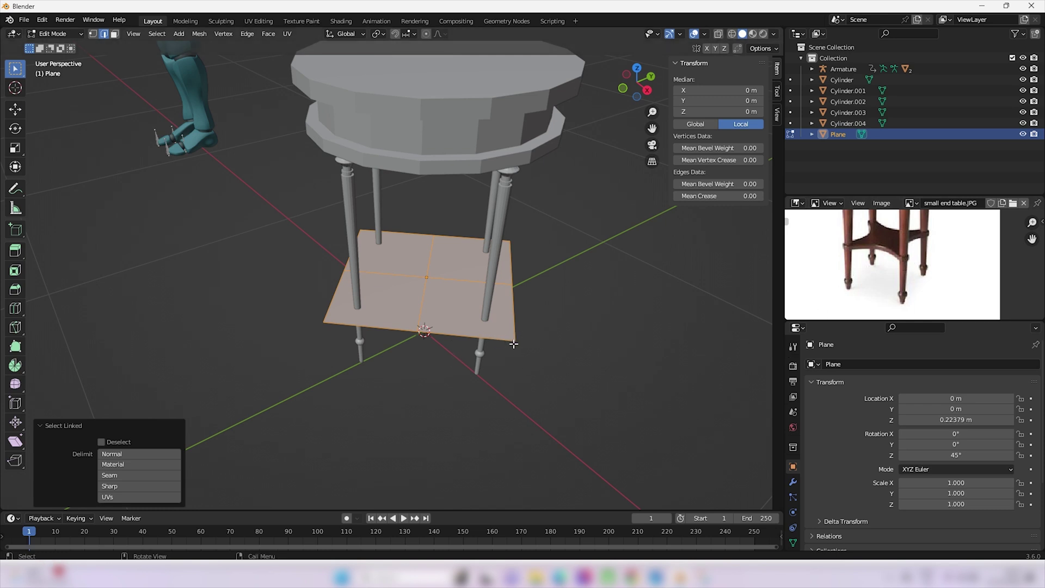
{"action": "key", "text": "s"}
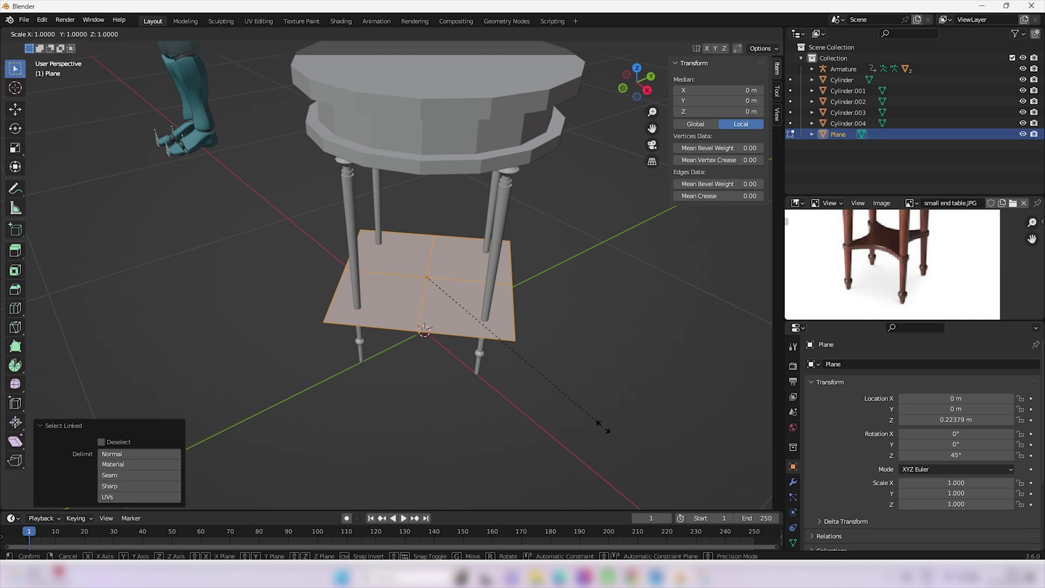
{"action": "left_click", "coordinate": [553, 395]}
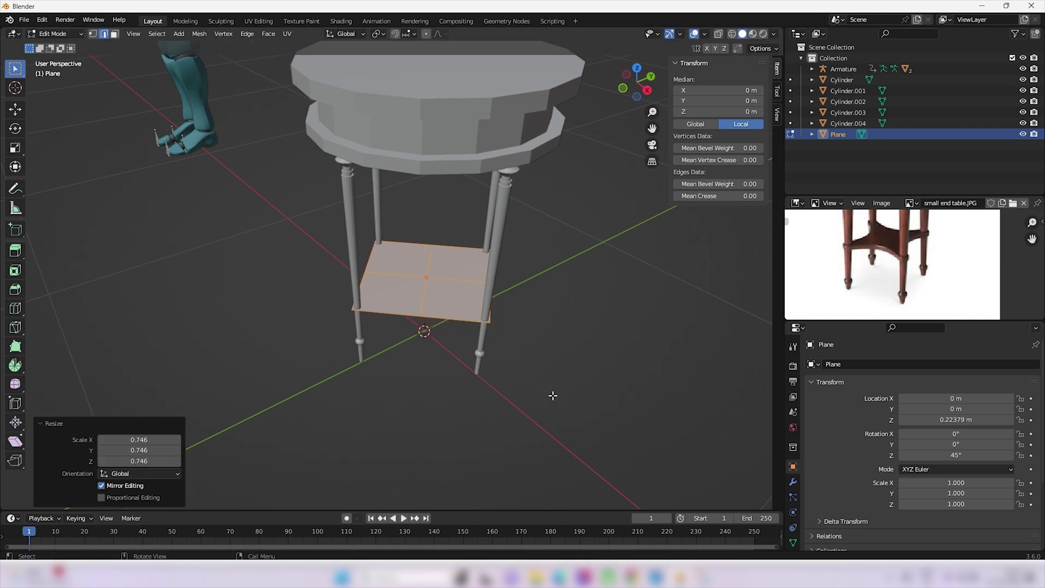
{"action": "middle_click_drag", "start_coordinate": [553, 396], "coordinate": [174, 176]}
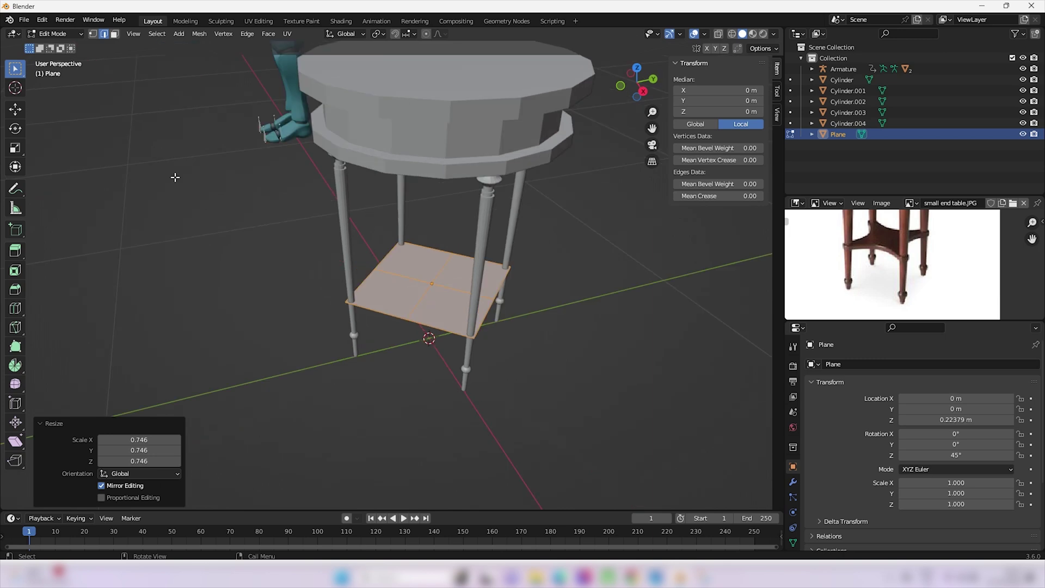
Bevel the shelf's four corner vertices with a width of about 0.0246 m and 6 segments
{"action": "key", "text": "1"}
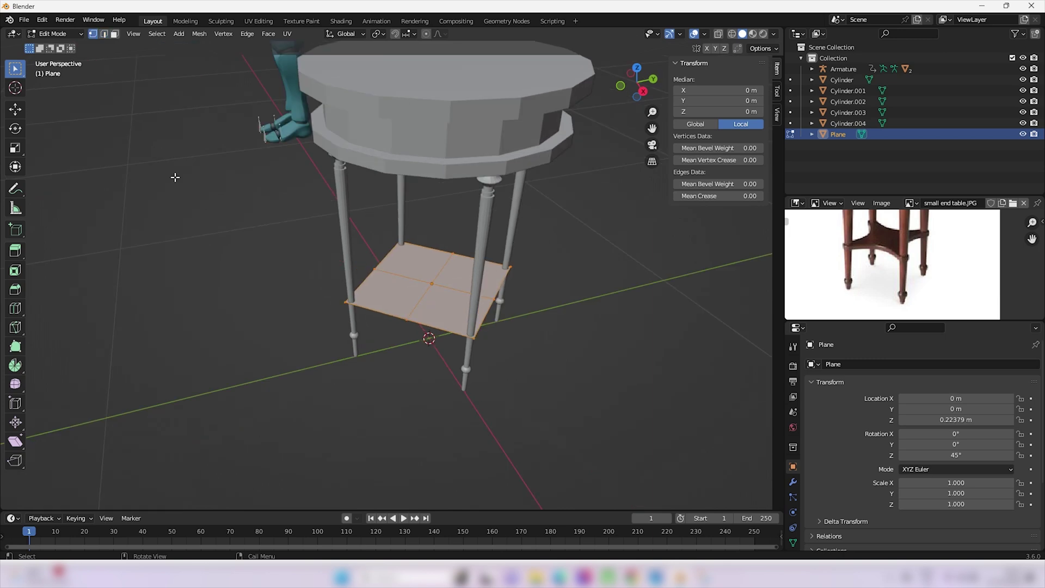
{"action": "left_click_drag", "start_coordinate": [465, 373], "coordinate": [479, 334]}
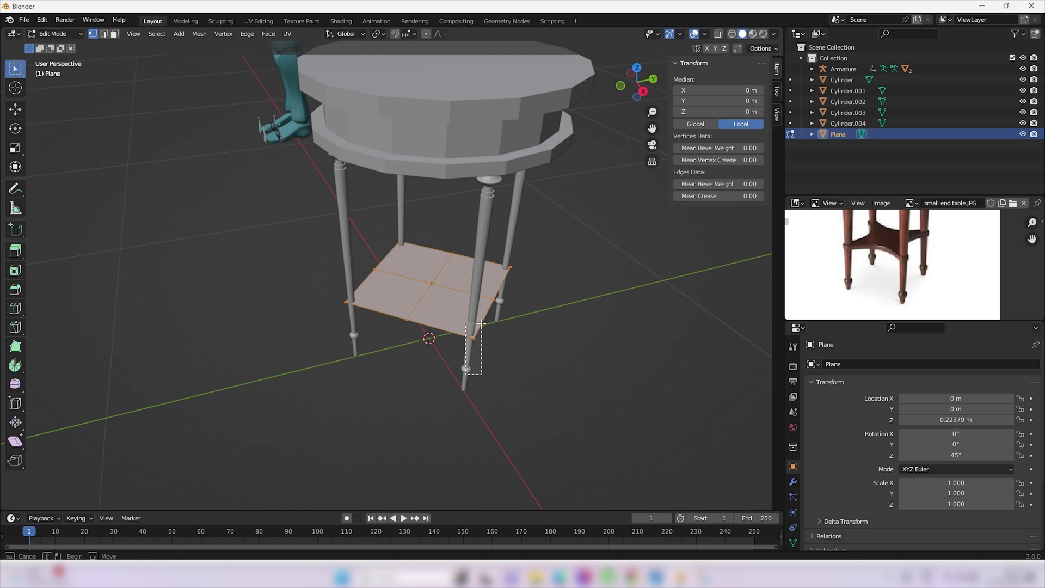
{"action": "left_click_drag", "start_coordinate": [570, 288], "coordinate": [516, 253]}
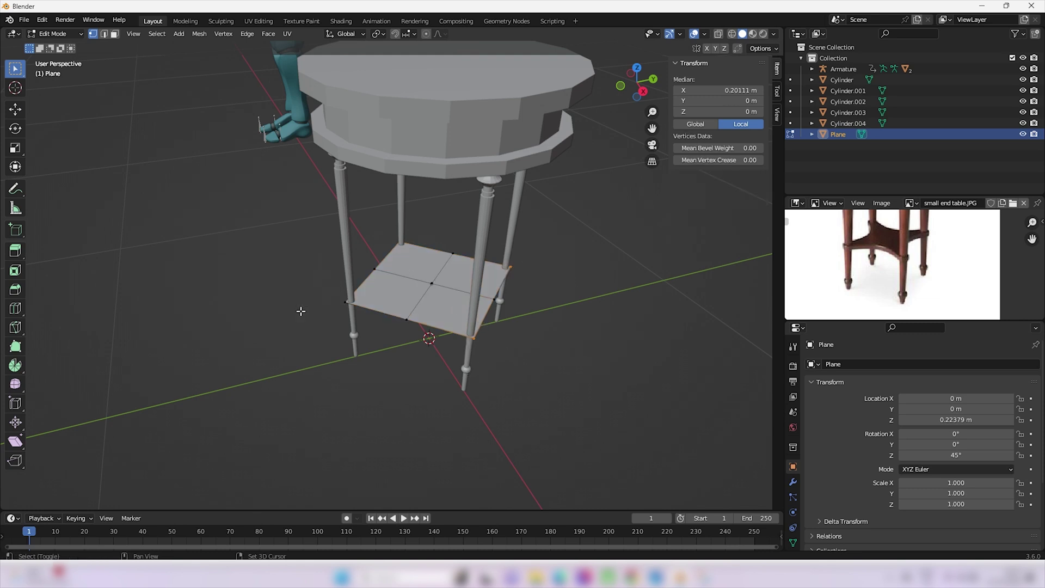
{"action": "left_click_drag", "start_coordinate": [287, 331], "coordinate": [355, 293], "text": "shift"}
{"action": "left_click_drag", "start_coordinate": [379, 228], "coordinate": [429, 254], "text": "shift"}
{"action": "middle_click_drag", "start_coordinate": [430, 255], "coordinate": [349, 282]}
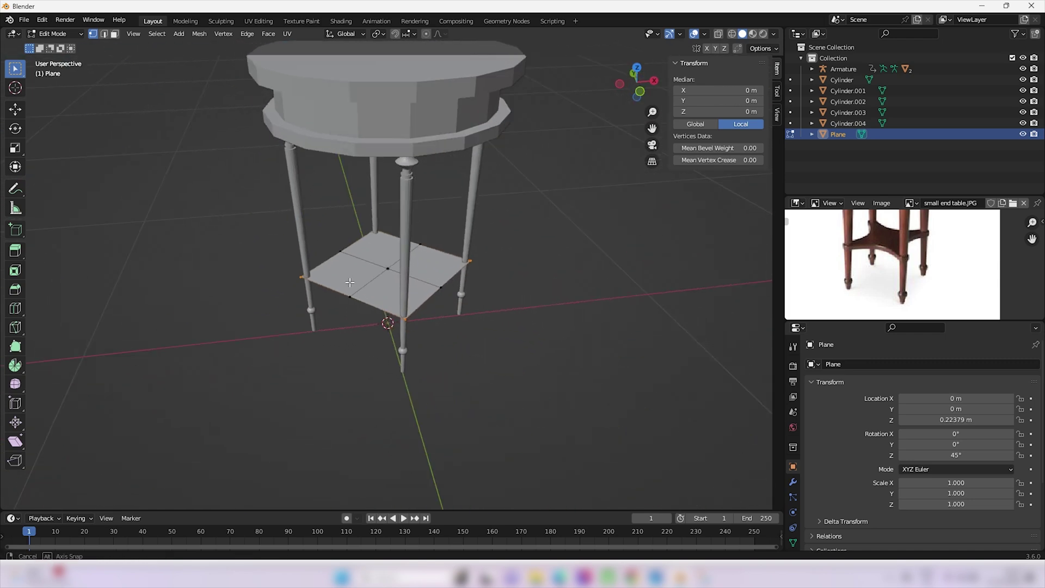
{"action": "right_click", "coordinate": [403, 318]}
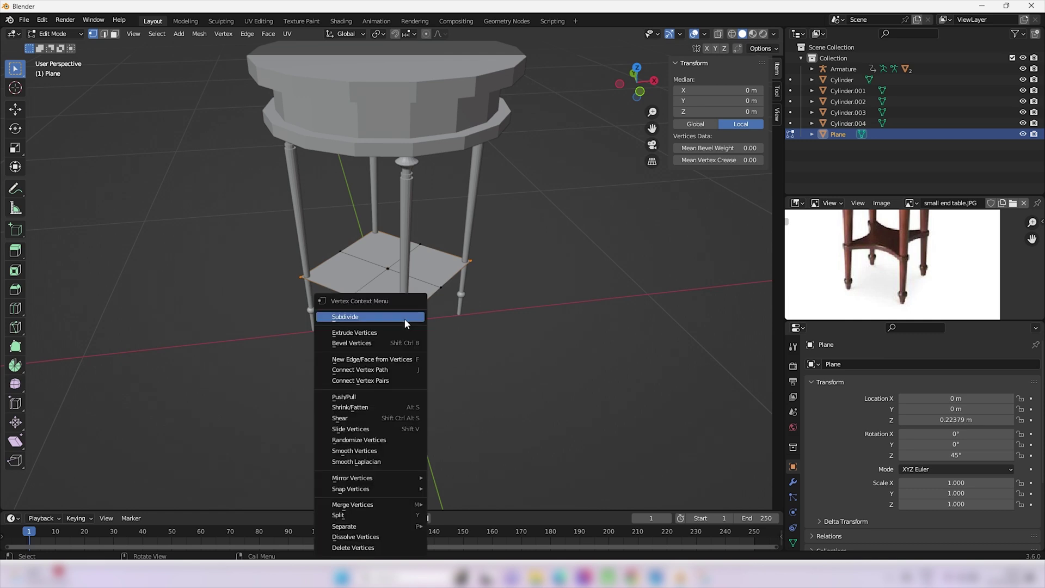
{"action": "left_click", "coordinate": [372, 344]}
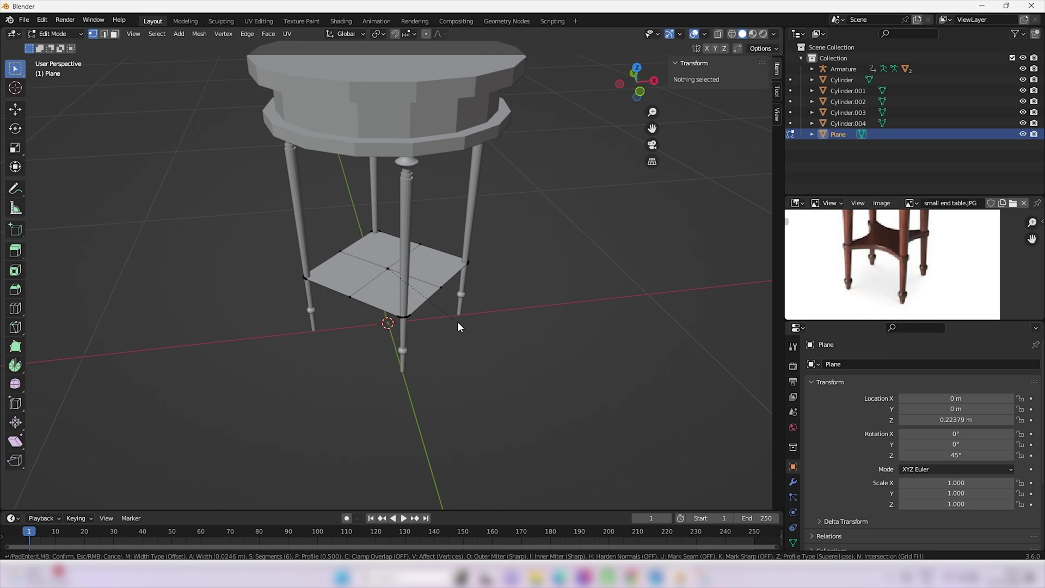
{"action": "left_click", "coordinate": [459, 321]}
{"action": "middle_click_drag", "start_coordinate": [458, 322], "coordinate": [444, 344]}
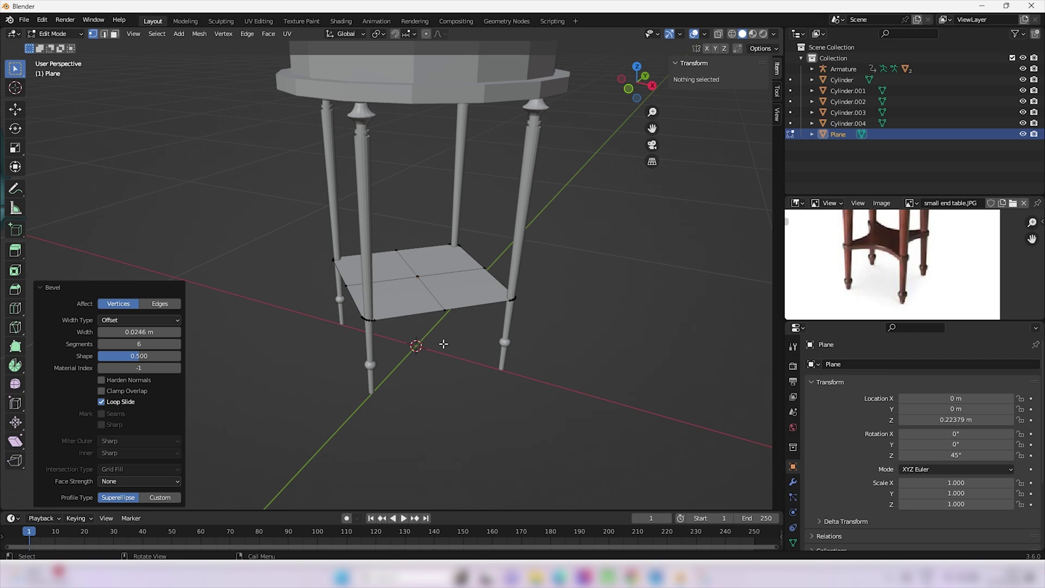
Scale the four mid-edge vertices of the shelf inward to about 0.507 to form a four-pointed star shape
{"action": "left_click", "coordinate": [457, 303]}
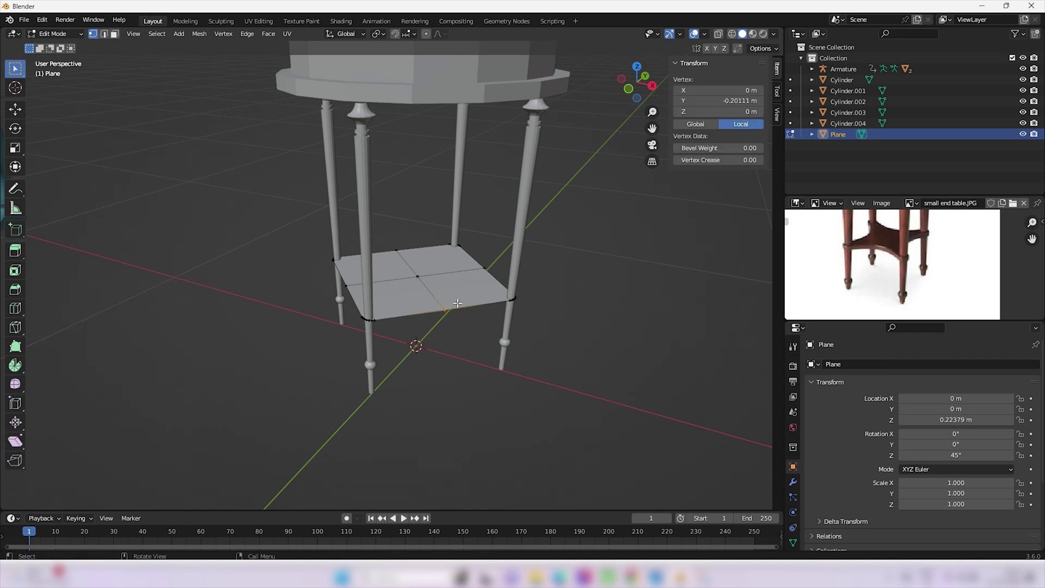
{"action": "left_click", "coordinate": [484, 269], "text": "shift"}
{"action": "left_click", "coordinate": [395, 250], "text": "shift"}
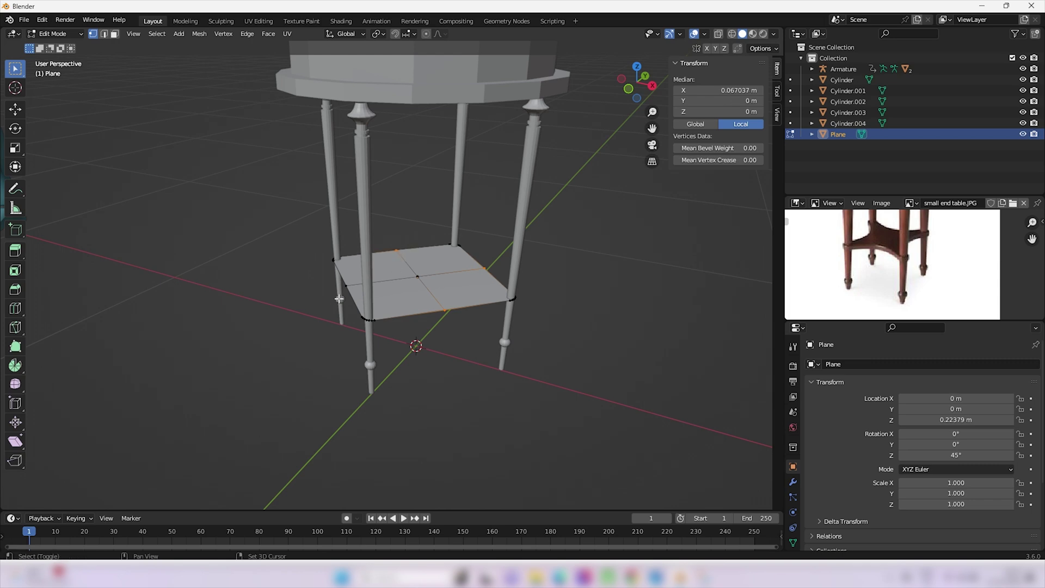
{"action": "left_click_drag", "start_coordinate": [330, 307], "coordinate": [358, 274], "text": "shift"}
{"action": "key", "text": "s"}
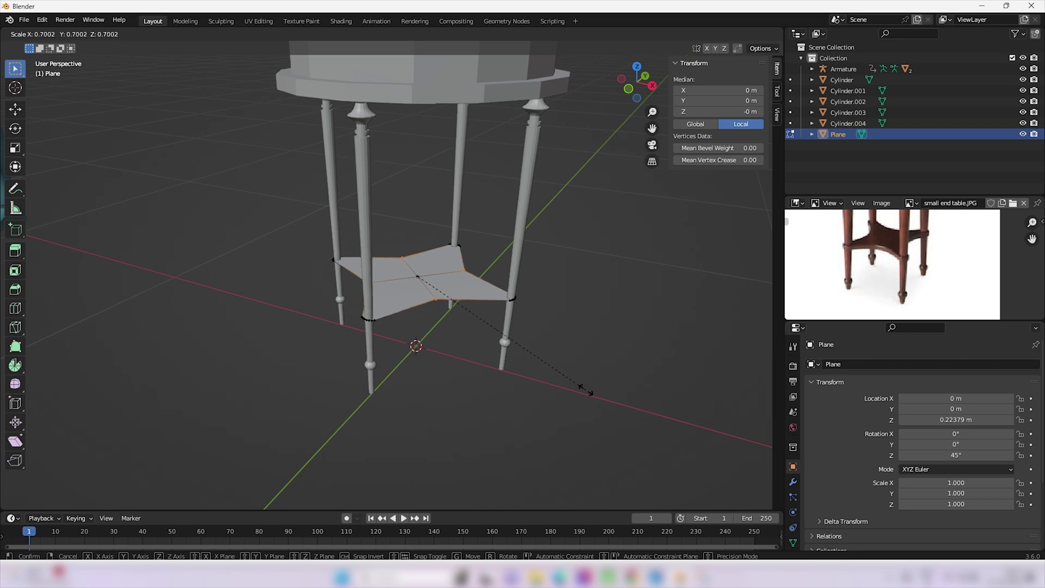
{"action": "left_click", "coordinate": [535, 363]}
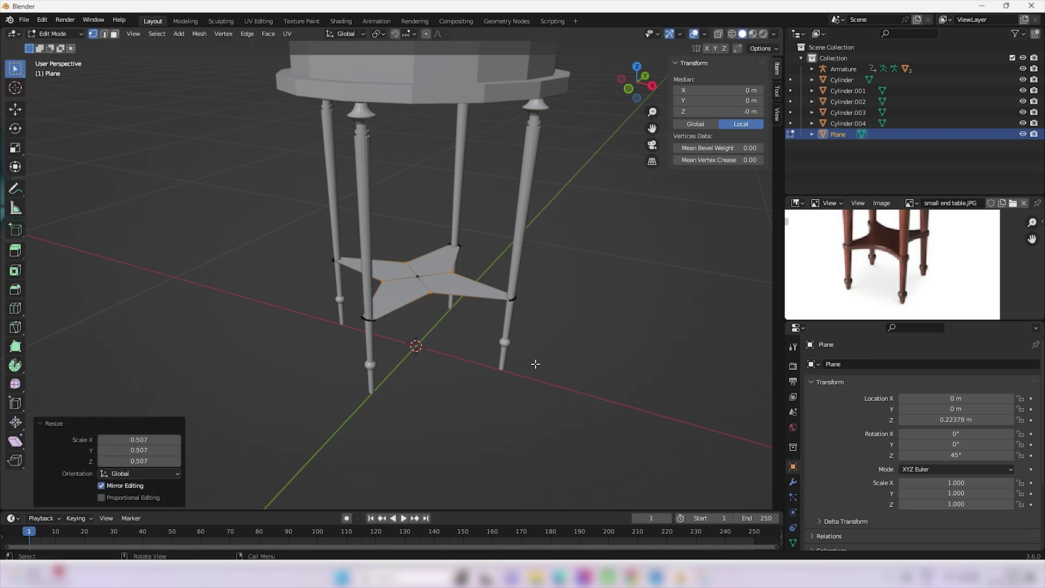
Bevel the shelf's four inner vertices with a width of about 0.0714 m and 3 segments to curve the sides
{"action": "right_click", "coordinate": [429, 292]}
{"action": "left_click", "coordinate": [429, 292]}
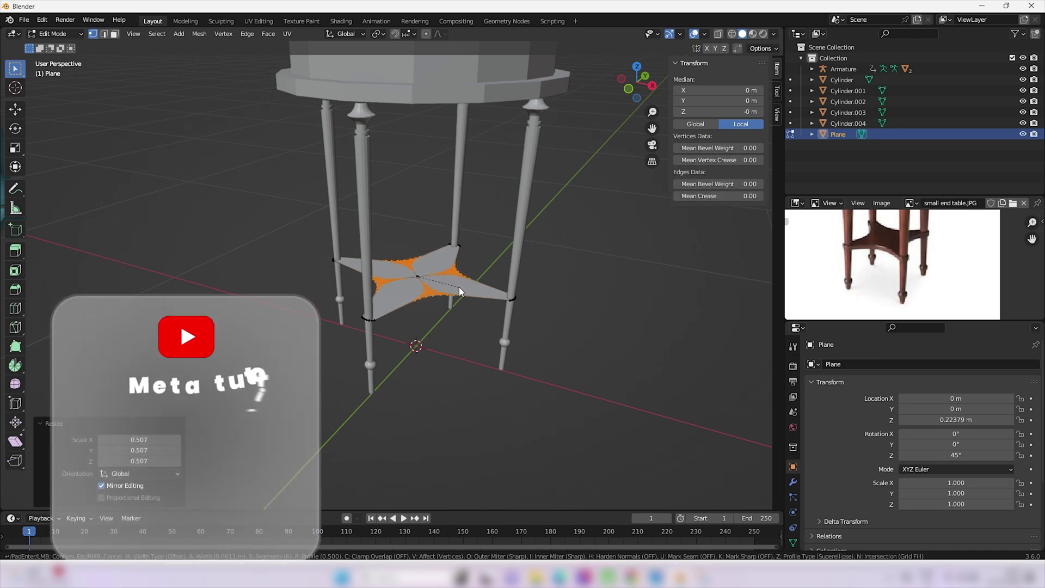
{"action": "scroll", "coordinate": [459, 287], "scroll_direction": "down", "scroll_amount": 4}
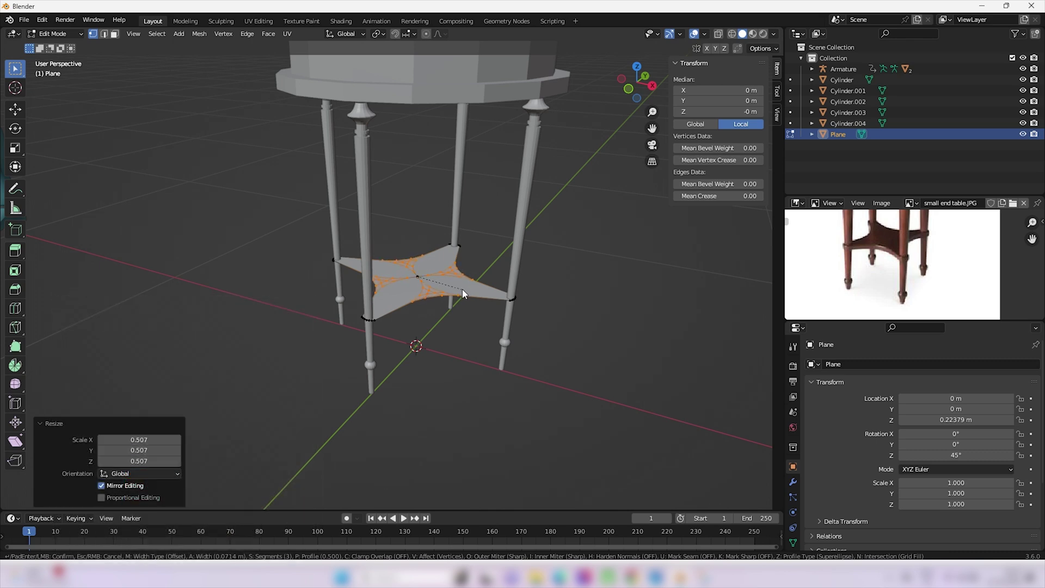
{"action": "left_click", "coordinate": [462, 288]}
{"action": "middle_click_drag", "start_coordinate": [462, 289], "coordinate": [474, 325]}
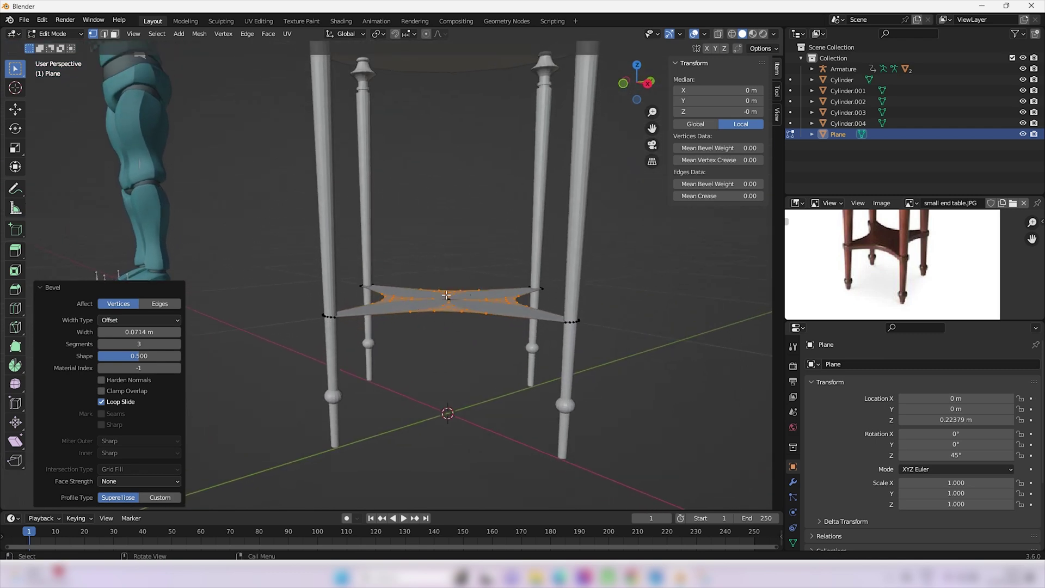
Add a Solidify modifier to the shelf with a thickness of 0.02 m, following the reference photo
{"action": "scroll", "coordinate": [880, 264], "scroll_direction": "up", "scroll_amount": 1}
{"action": "middle_click_drag", "start_coordinate": [880, 261], "coordinate": [903, 290]}
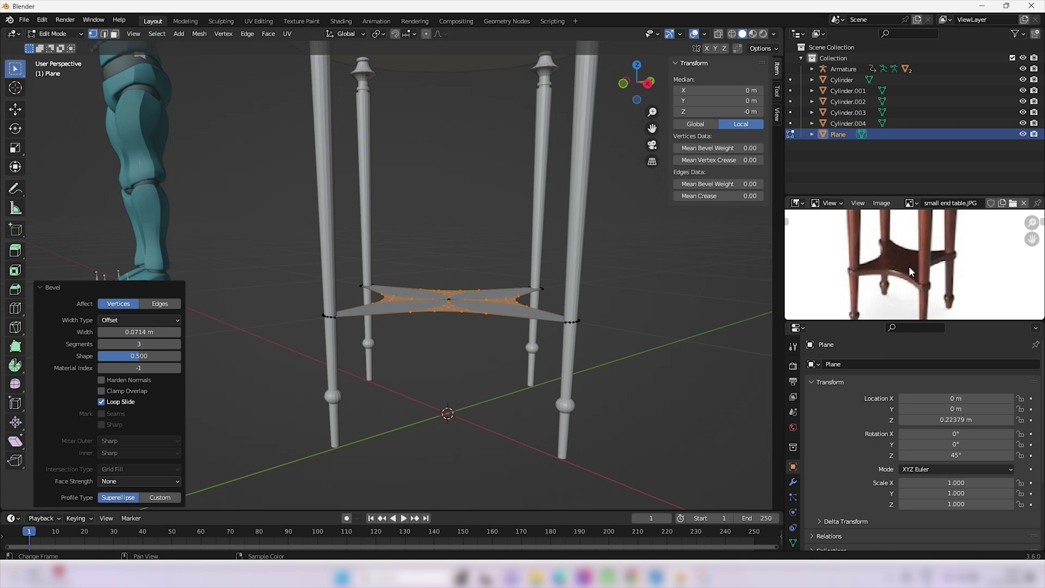
{"action": "left_click", "coordinate": [793, 481]}
{"action": "left_click", "coordinate": [1036, 364]}
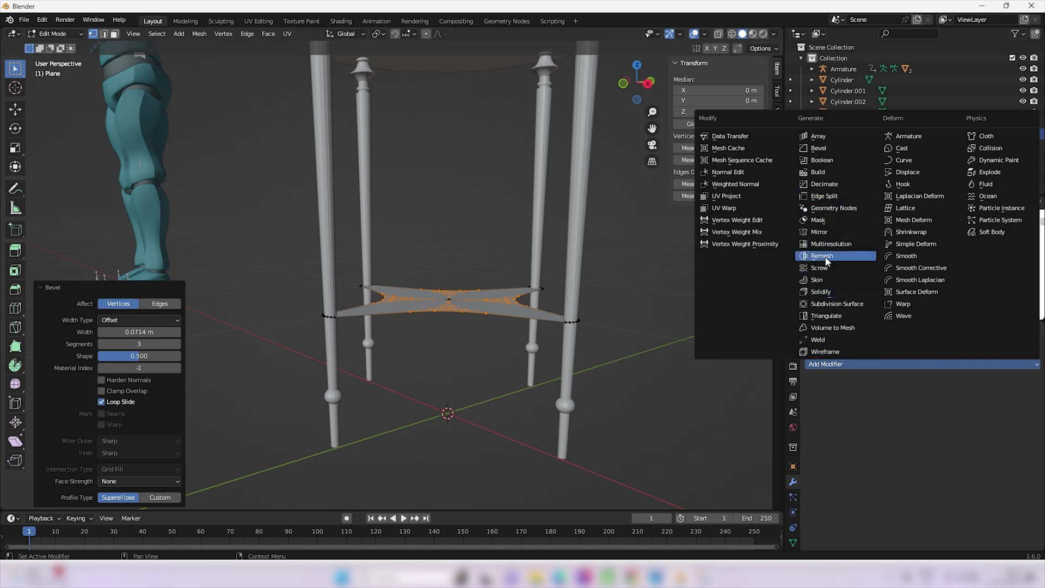
{"action": "left_click", "coordinate": [822, 292]}
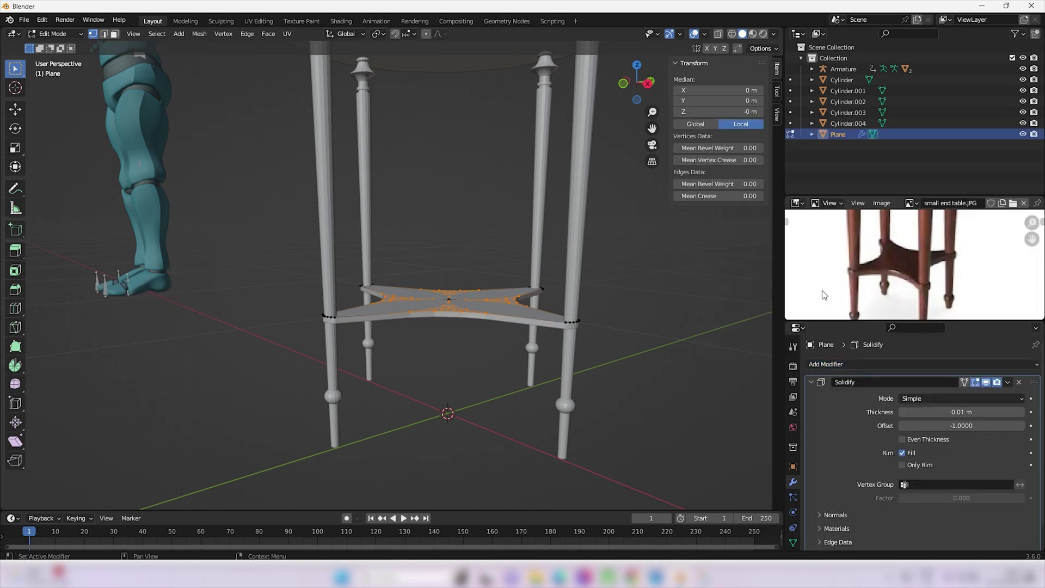
{"action": "middle_click_drag", "start_coordinate": [406, 343], "coordinate": [403, 338]}
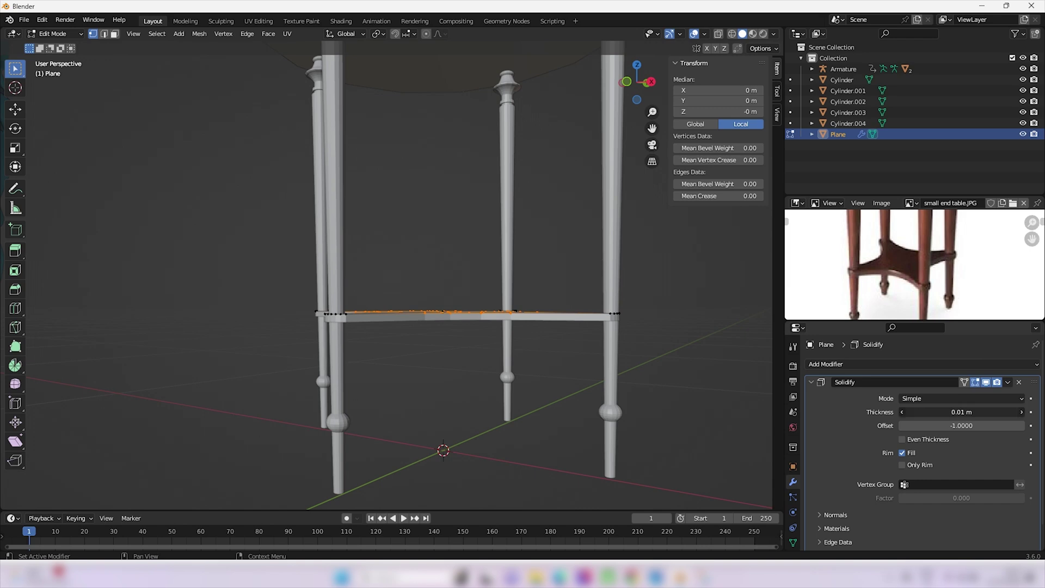
{"action": "left_click_drag", "start_coordinate": [961, 412], "coordinate": [967, 412]}
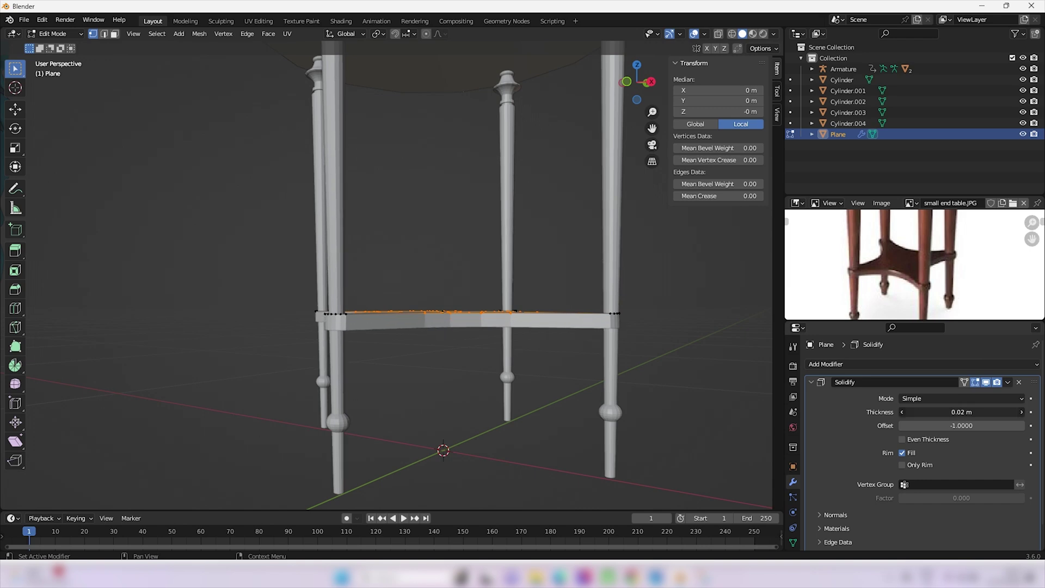
Examine the whole table model and compare its tabletop and apron with the reference photo
{"action": "middle_click_drag", "start_coordinate": [446, 402], "coordinate": [463, 383]}
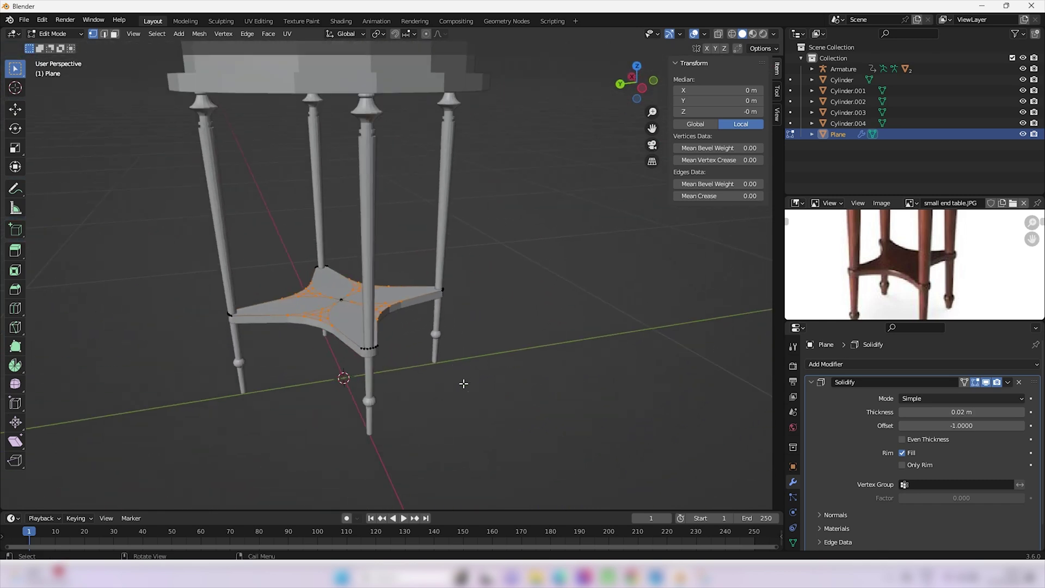
{"action": "scroll", "coordinate": [463, 383], "scroll_direction": "down", "scroll_amount": 1}
{"action": "middle_click_drag", "start_coordinate": [384, 325], "coordinate": [420, 387], "text": "shift"}
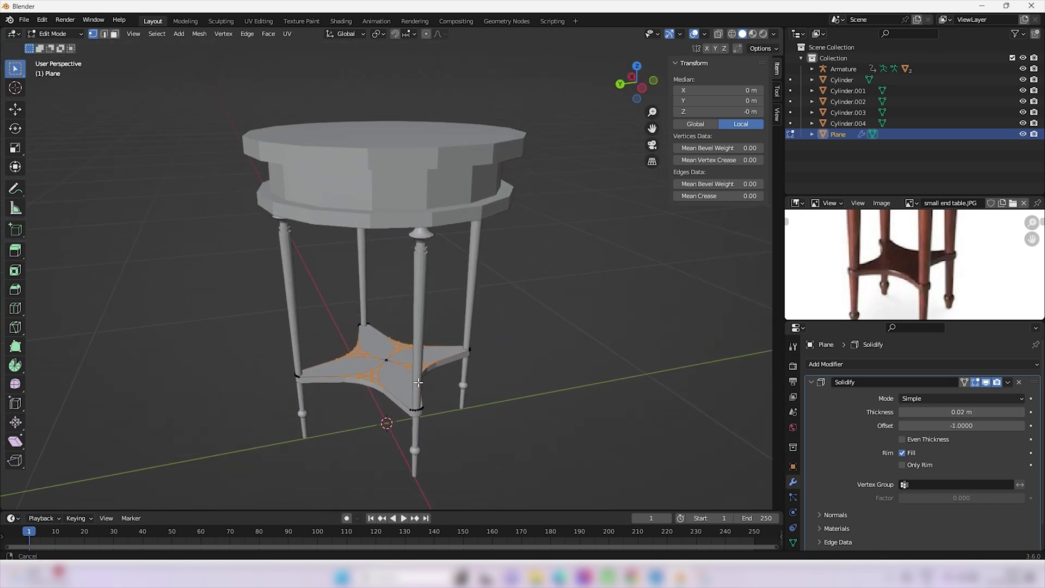
{"action": "middle_click_drag", "start_coordinate": [469, 348], "coordinate": [444, 343], "text": "shift"}
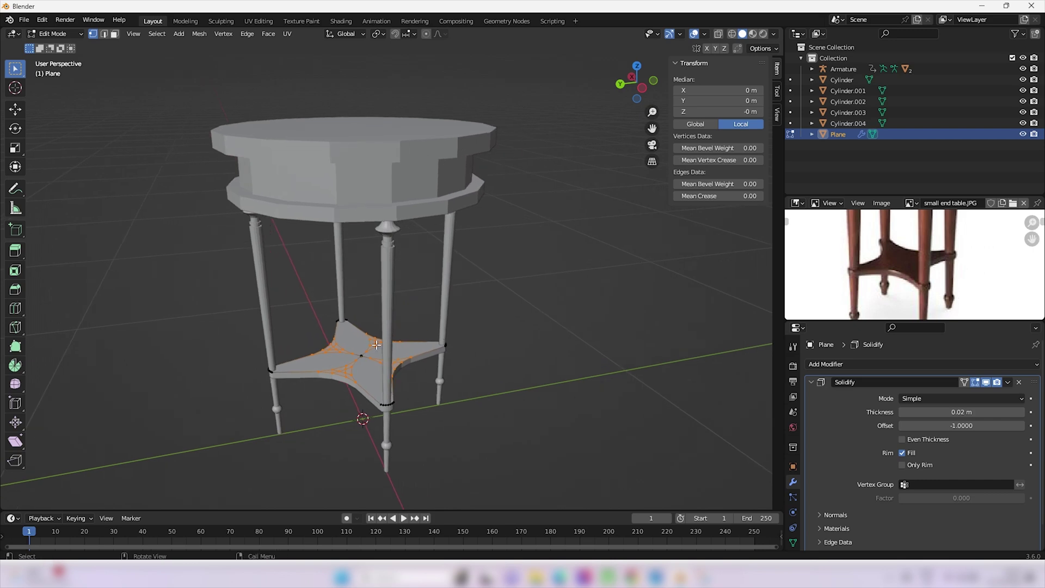
{"action": "scroll", "coordinate": [915, 282], "scroll_direction": "down", "scroll_amount": 4}
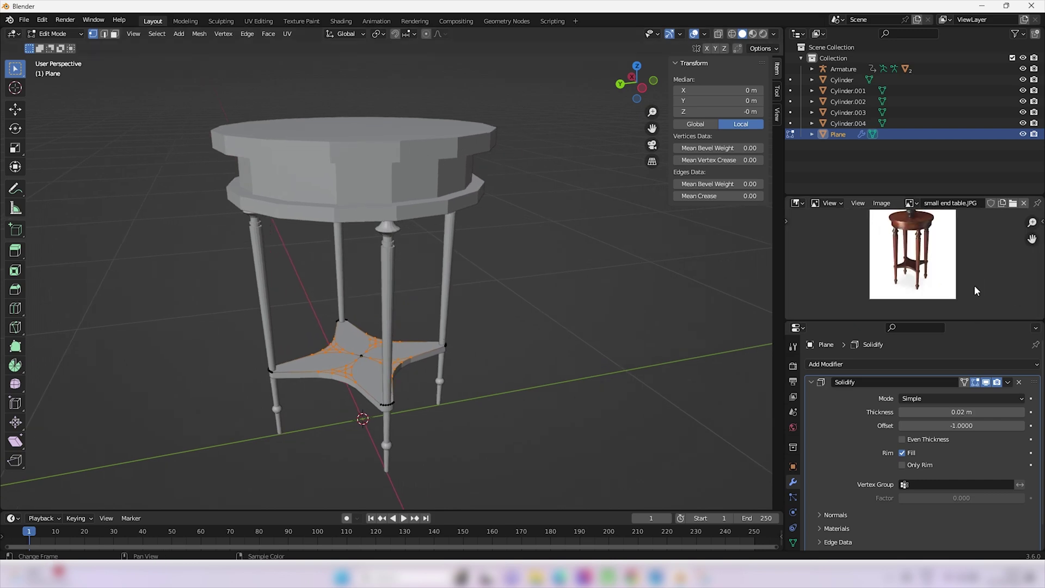
{"action": "scroll", "coordinate": [916, 282], "scroll_direction": "up", "scroll_amount": 5}
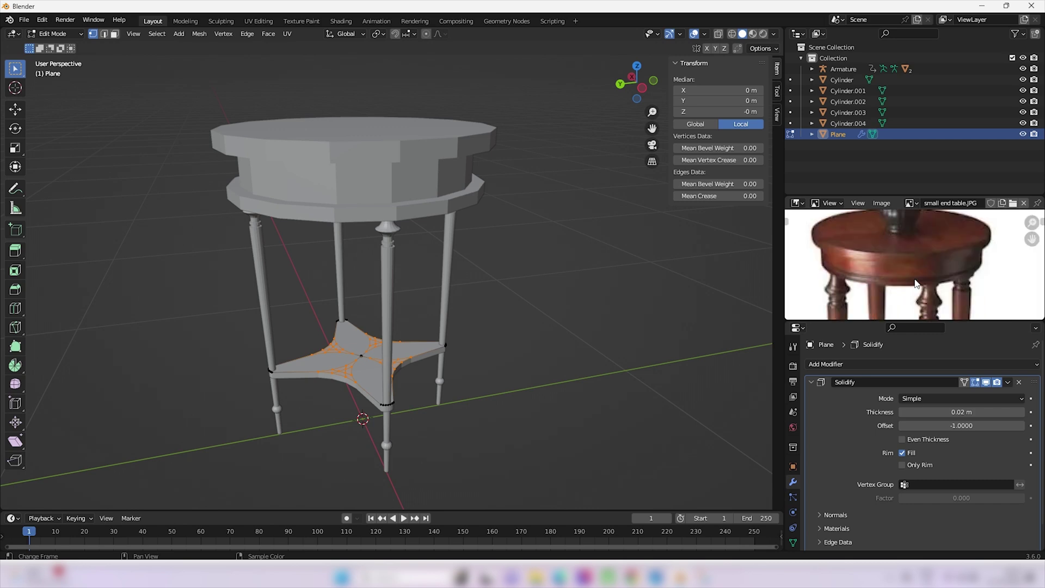
{"action": "middle_click_drag", "start_coordinate": [916, 282], "coordinate": [887, 261]}
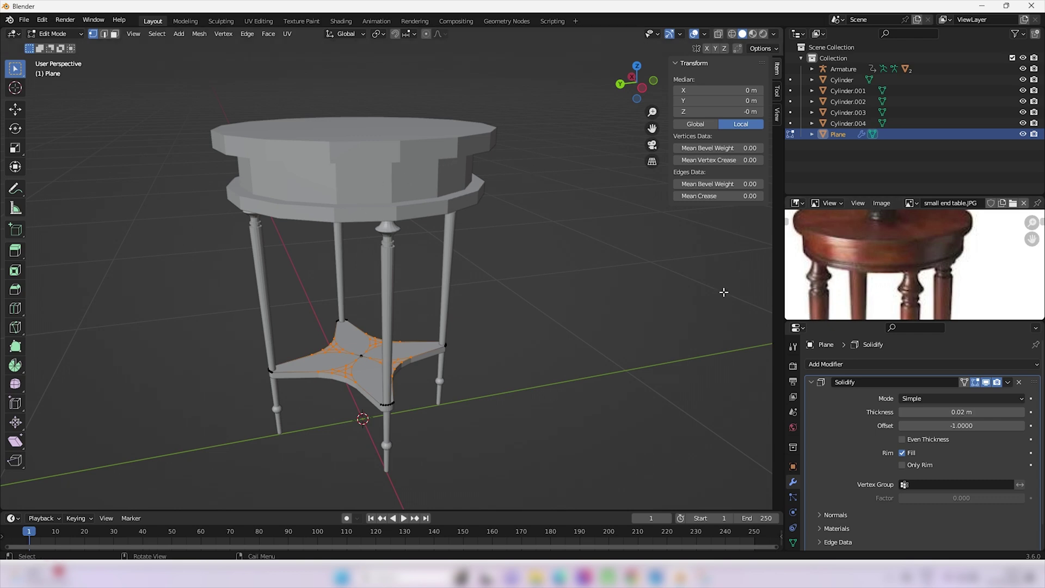
Leave mesh editing of the shelf and apply smooth shading to the round tabletop and apron object
{"action": "middle_click_drag", "start_coordinate": [348, 231], "coordinate": [394, 205]}
{"action": "scroll", "coordinate": [381, 204], "scroll_direction": "down", "scroll_amount": 4}
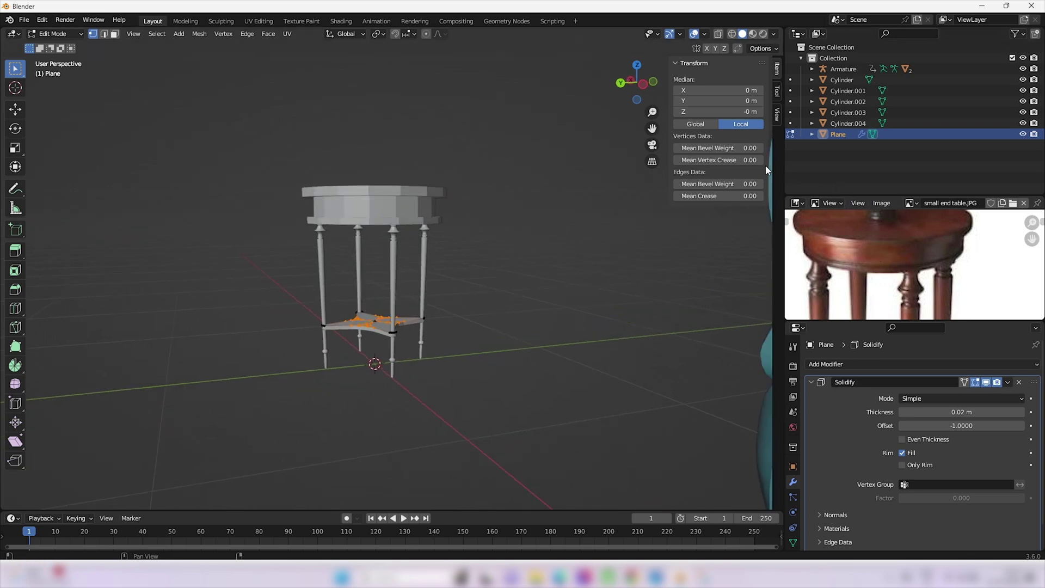
{"action": "key", "text": "Tab"}
{"action": "left_click", "coordinate": [374, 212]}
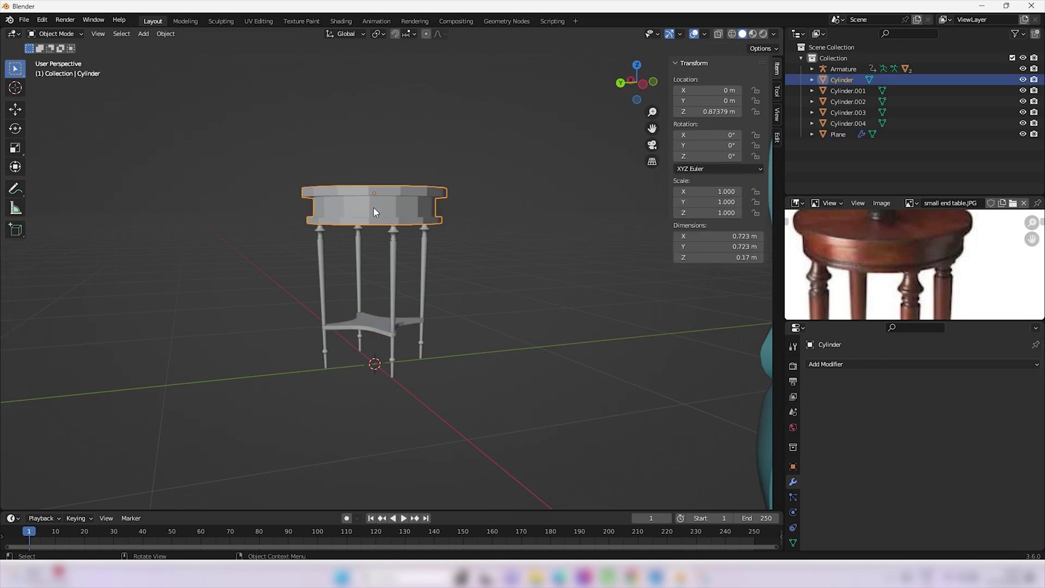
{"action": "right_click", "coordinate": [373, 211]}
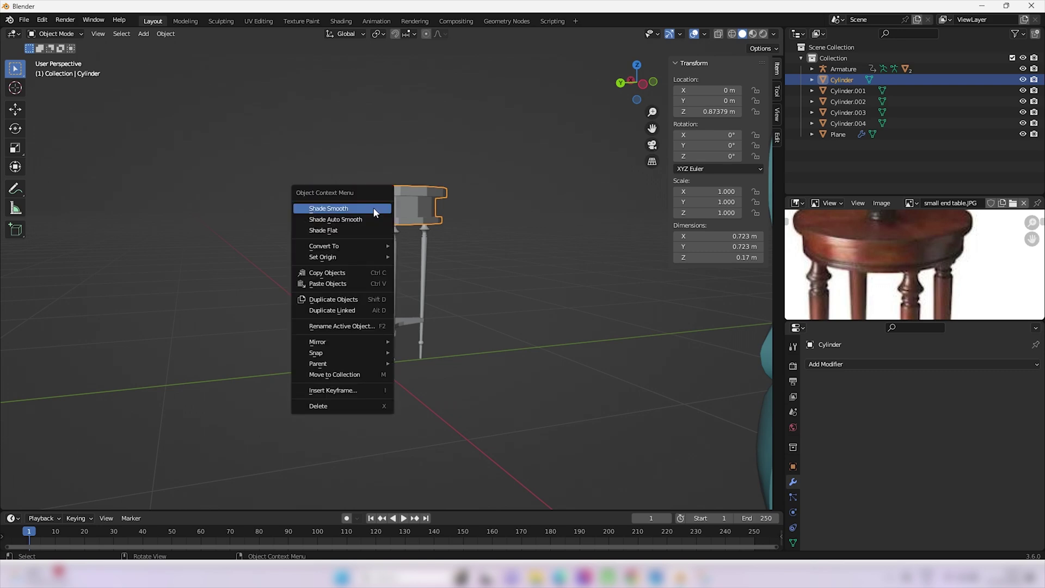
{"action": "left_click", "coordinate": [327, 209]}
{"action": "scroll", "coordinate": [359, 218], "scroll_direction": "up", "scroll_amount": 3}
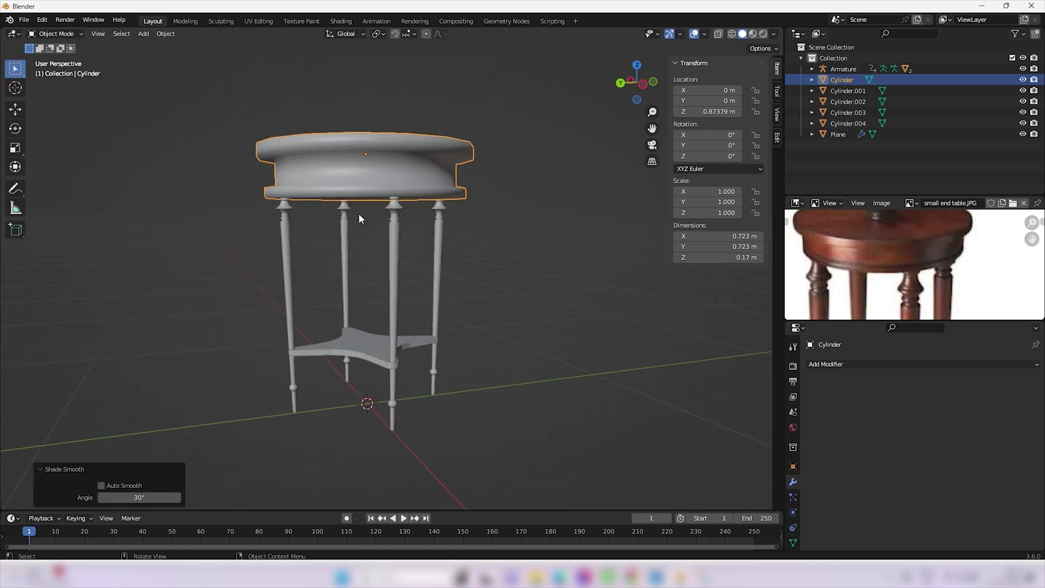
{"action": "middle_click_drag", "start_coordinate": [399, 174], "coordinate": [445, 201], "text": "shift"}
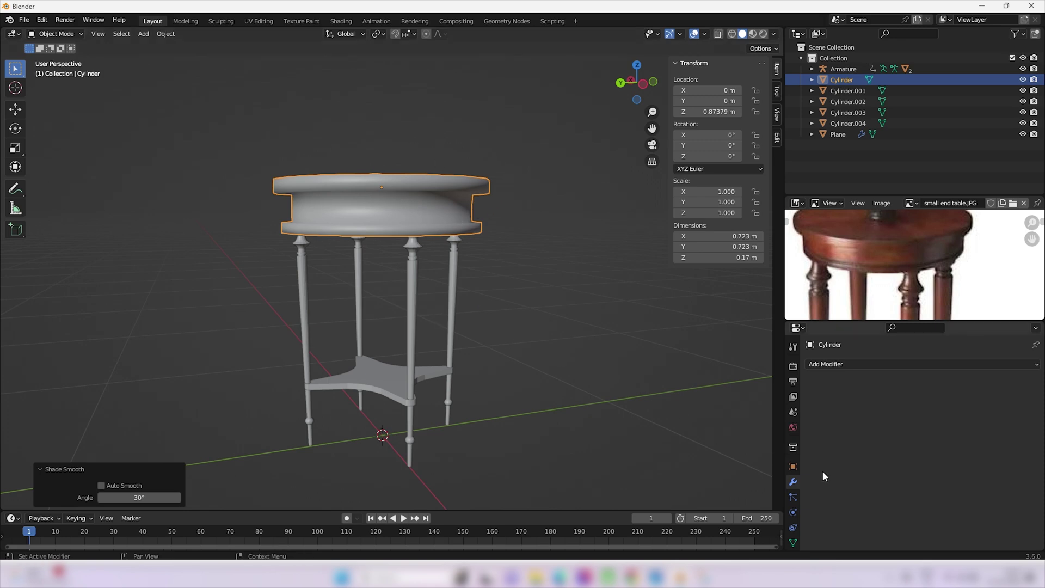
Enable Auto Smooth at 30° in the tabletop's normals settings to keep its rim and apron edges crisp
{"action": "scroll", "coordinate": [790, 491], "scroll_direction": "down", "scroll_amount": 3}
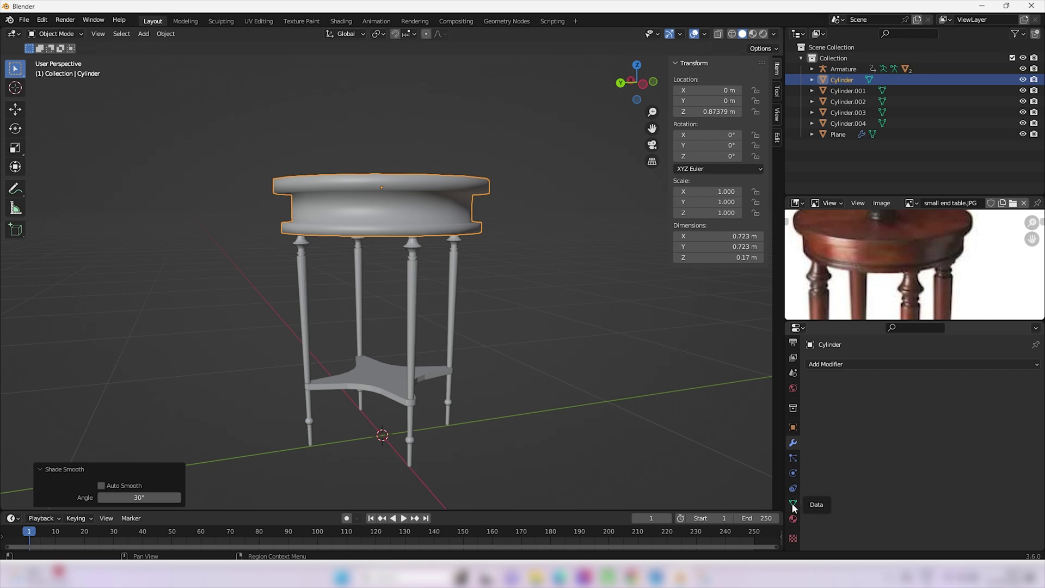
{"action": "left_click", "coordinate": [792, 503]}
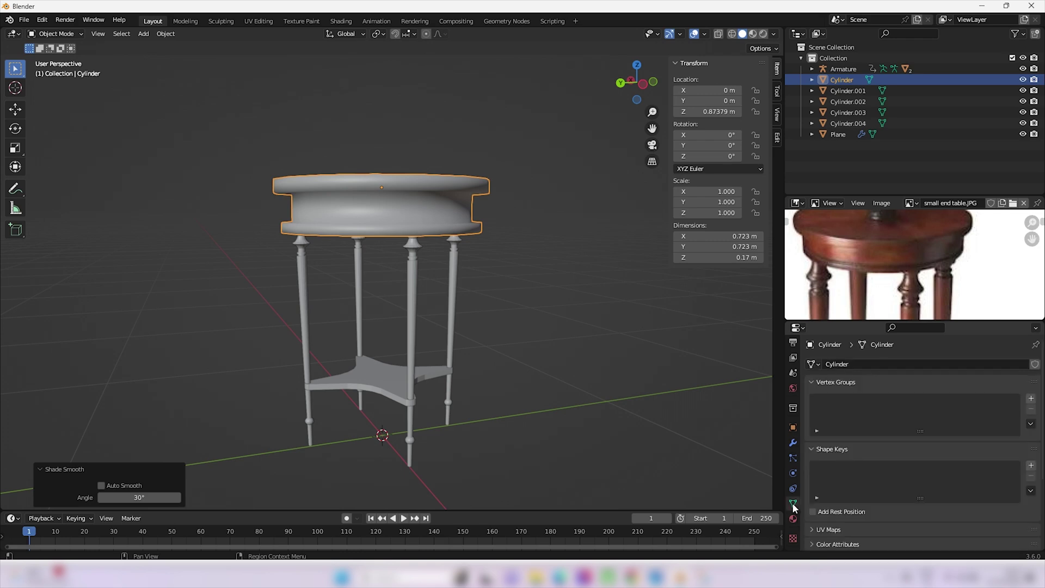
{"action": "scroll", "coordinate": [870, 495], "scroll_direction": "down", "scroll_amount": 5}
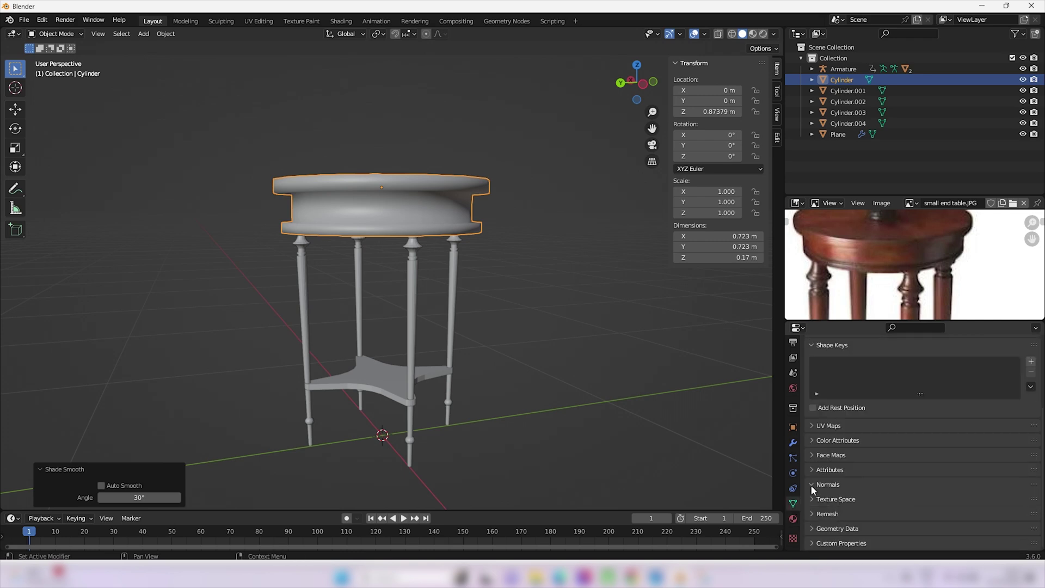
{"action": "left_click", "coordinate": [811, 485]}
{"action": "left_click", "coordinate": [901, 501]}
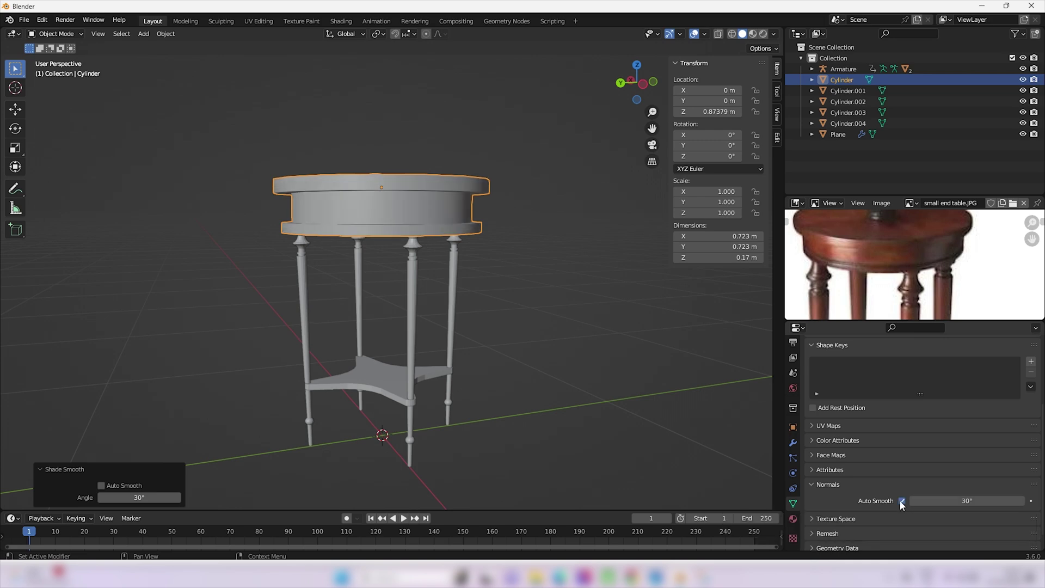
Apply smooth shading to the front leg, Cylinder.004, and enable its Auto Smooth at 30°
{"action": "middle_click_drag", "start_coordinate": [370, 236], "coordinate": [413, 223]}
{"action": "left_click", "coordinate": [465, 275]}
{"action": "scroll", "coordinate": [478, 304], "scroll_direction": "up", "scroll_amount": 2}
{"action": "middle_click_drag", "start_coordinate": [548, 317], "coordinate": [428, 285]}
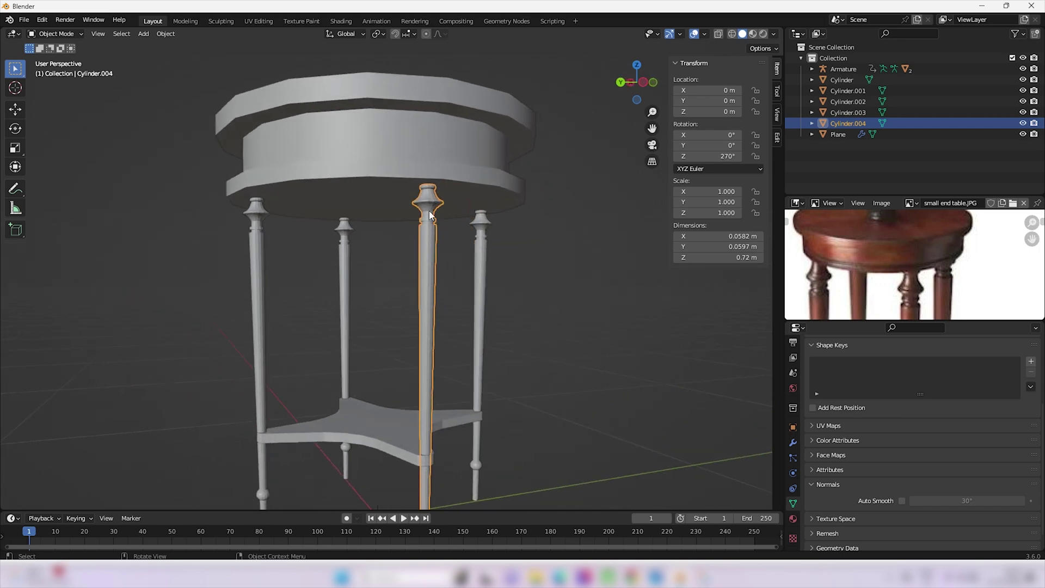
{"action": "right_click", "coordinate": [429, 276]}
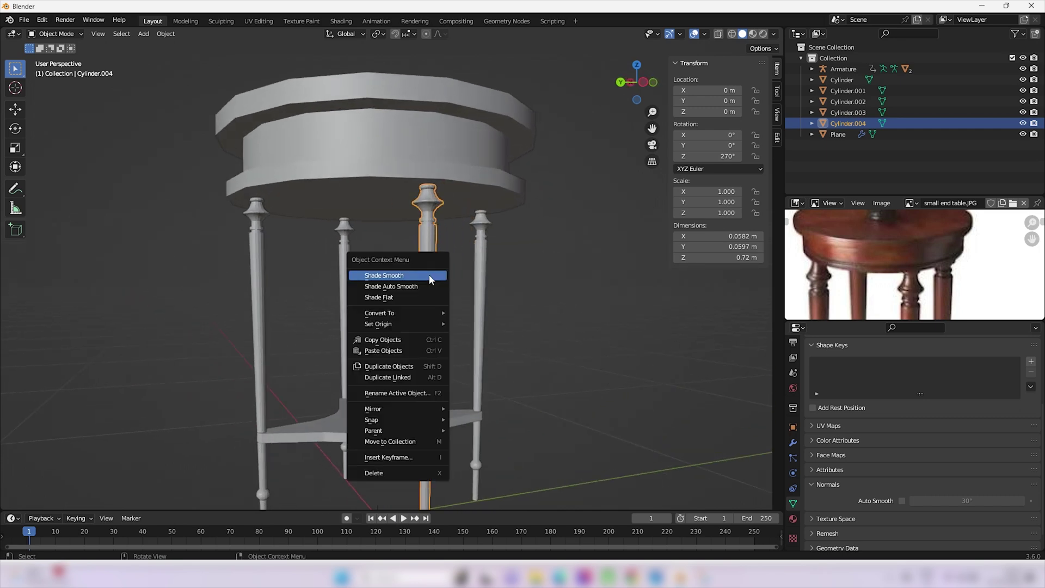
{"action": "left_click", "coordinate": [428, 274]}
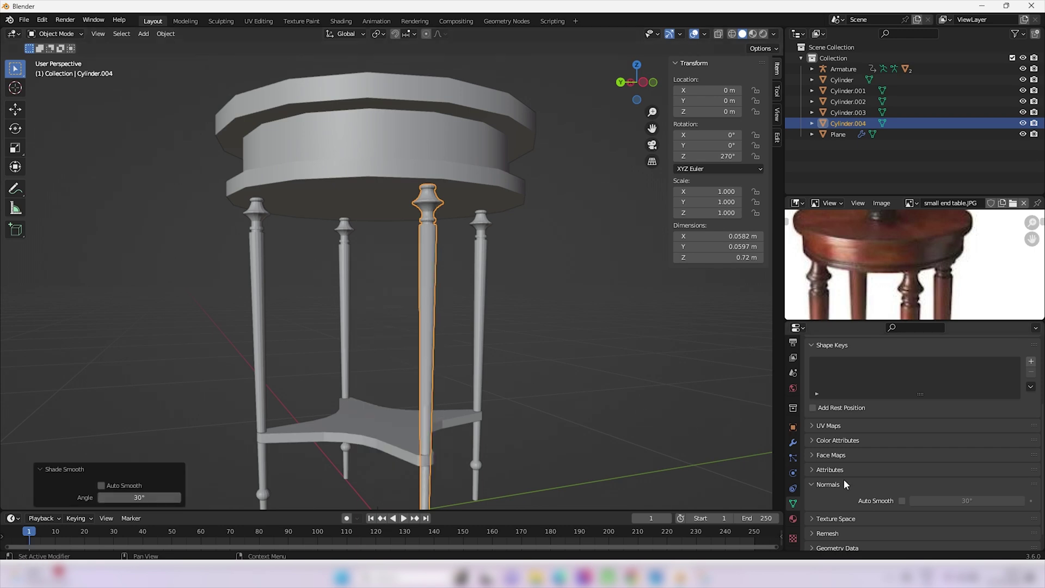
{"action": "left_click", "coordinate": [902, 500]}
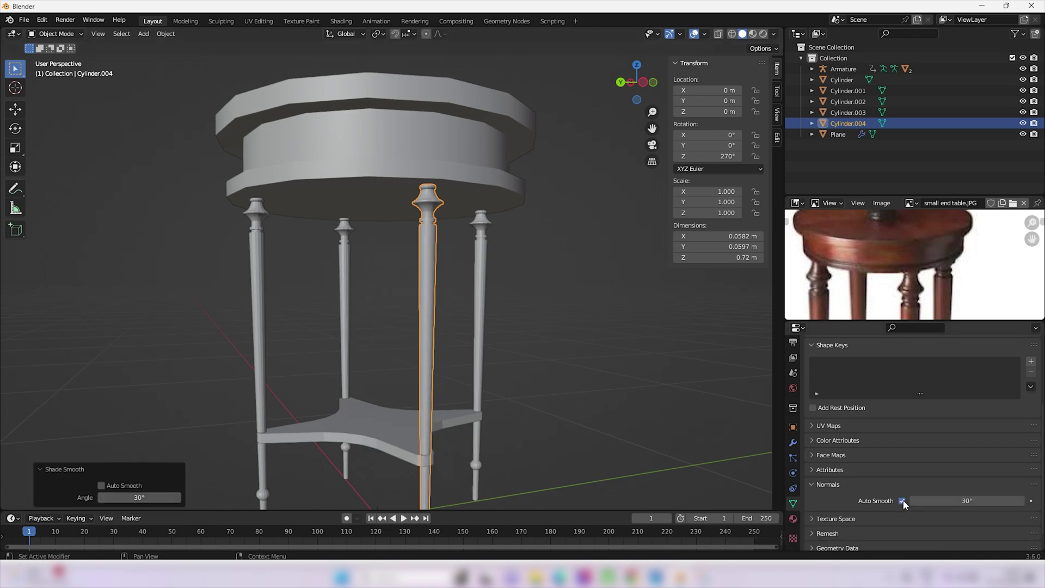
Apply smooth shading to the other three legs together and enable Auto Smooth on the active leg, Cylinder.003
{"action": "left_click", "coordinate": [477, 322]}
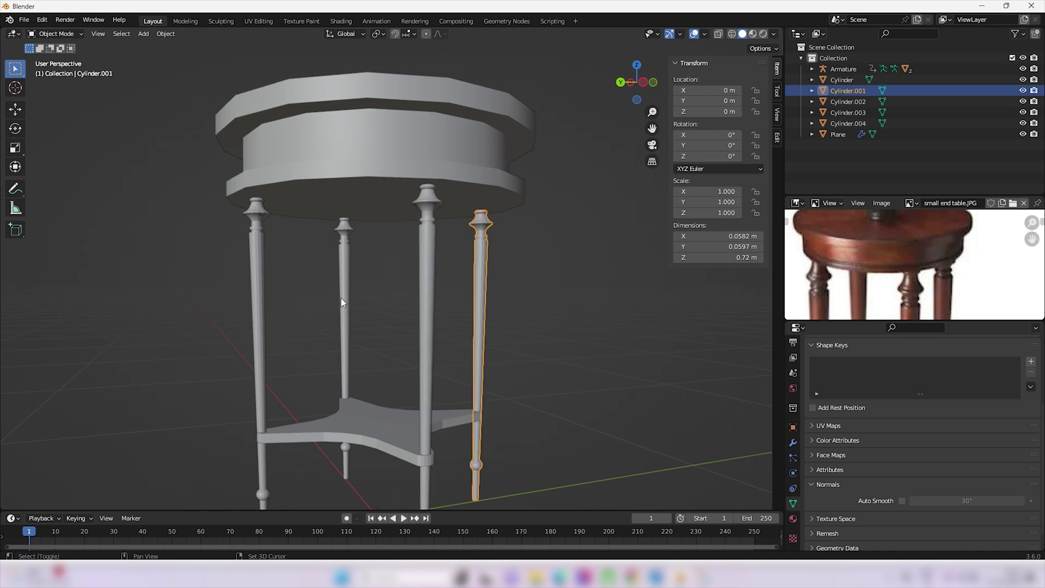
{"action": "left_click", "coordinate": [342, 300], "text": "shift"}
{"action": "left_click", "coordinate": [257, 312], "text": "shift"}
{"action": "right_click", "coordinate": [256, 312]}
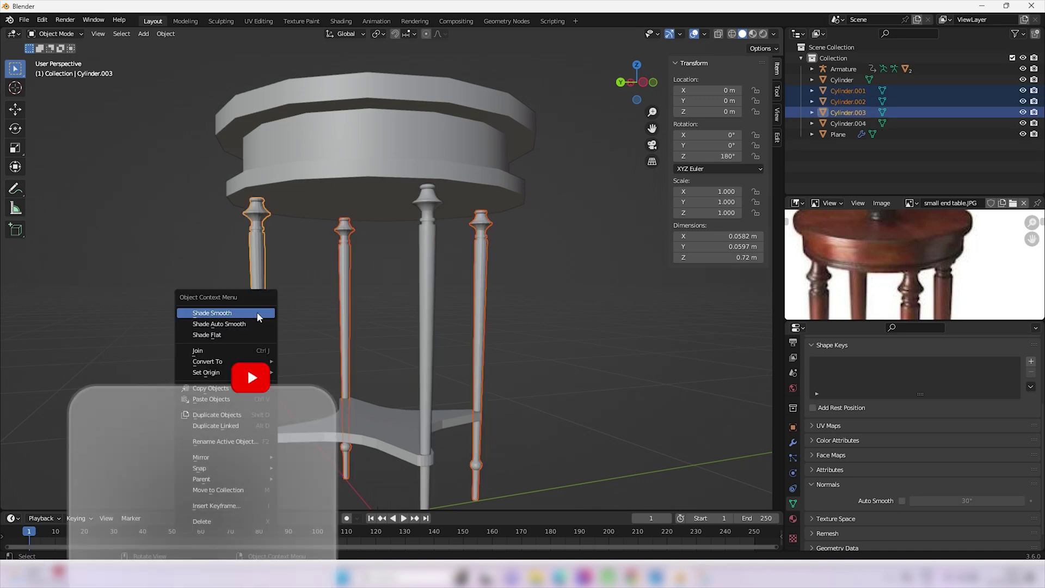
{"action": "left_click", "coordinate": [257, 313]}
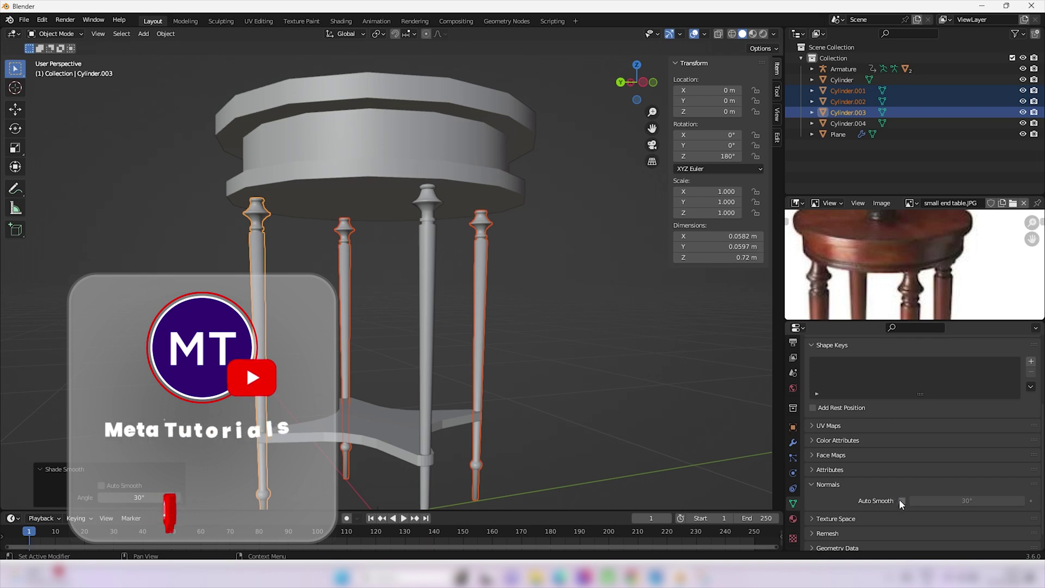
{"action": "left_click", "coordinate": [901, 500]}
Apply smooth shading to the four-pointed shelf, enable its Auto Smooth at 30°, and check the whole table
{"action": "left_click", "coordinate": [378, 434]}
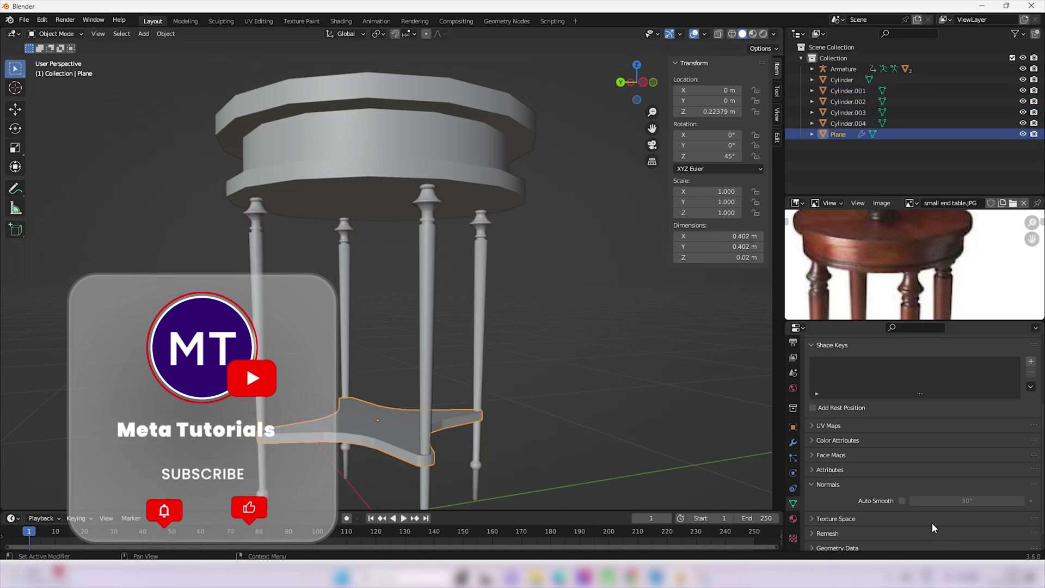
{"action": "right_click", "coordinate": [395, 440]}
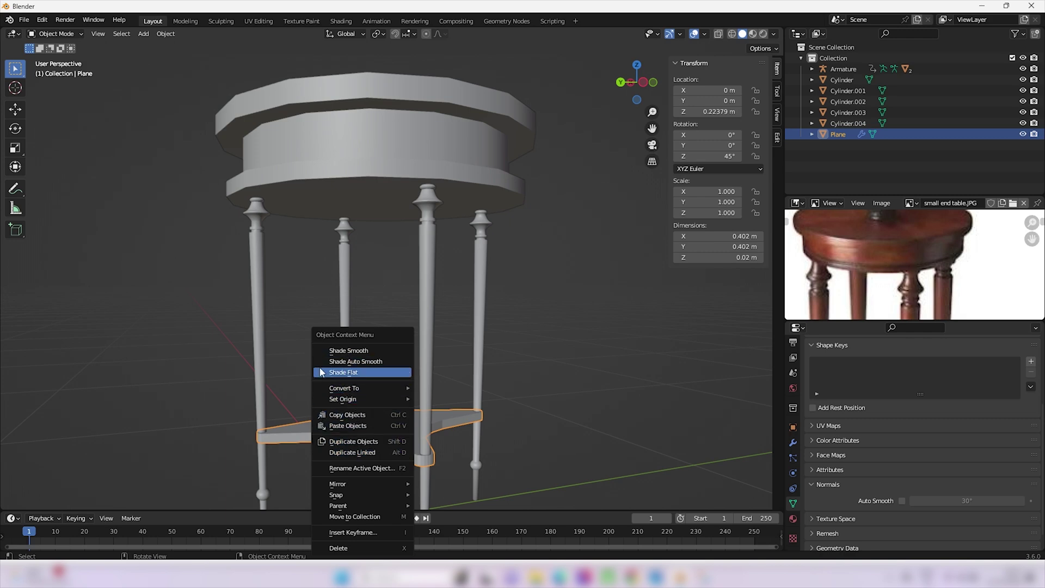
{"action": "left_click", "coordinate": [348, 350]}
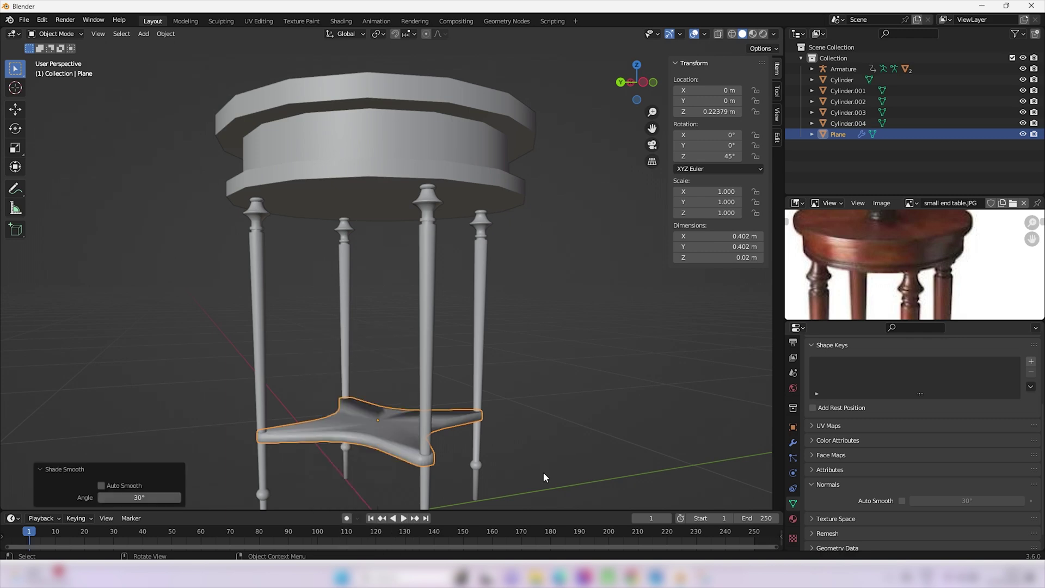
{"action": "left_click", "coordinate": [901, 501]}
{"action": "scroll", "coordinate": [423, 384], "scroll_direction": "down", "scroll_amount": 8}
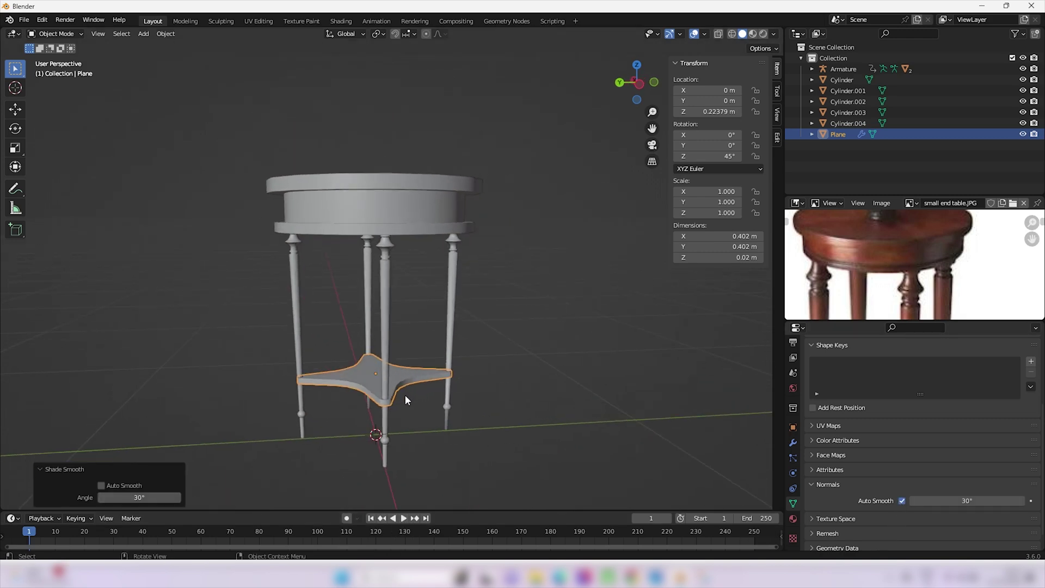
{"action": "middle_click_drag", "start_coordinate": [379, 368], "coordinate": [475, 340]}
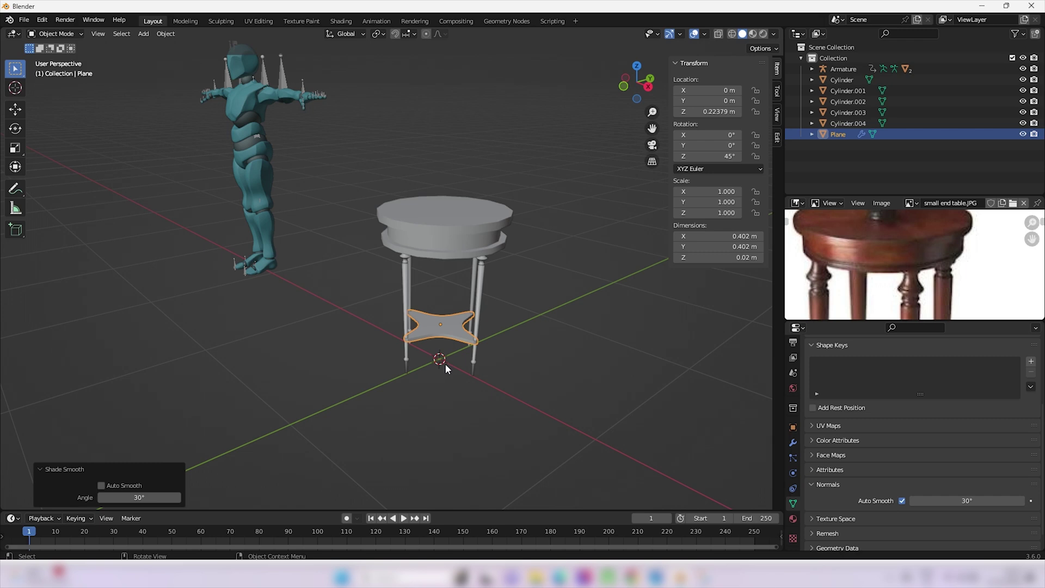
{"action": "middle_click_drag", "start_coordinate": [445, 364], "coordinate": [458, 344]}
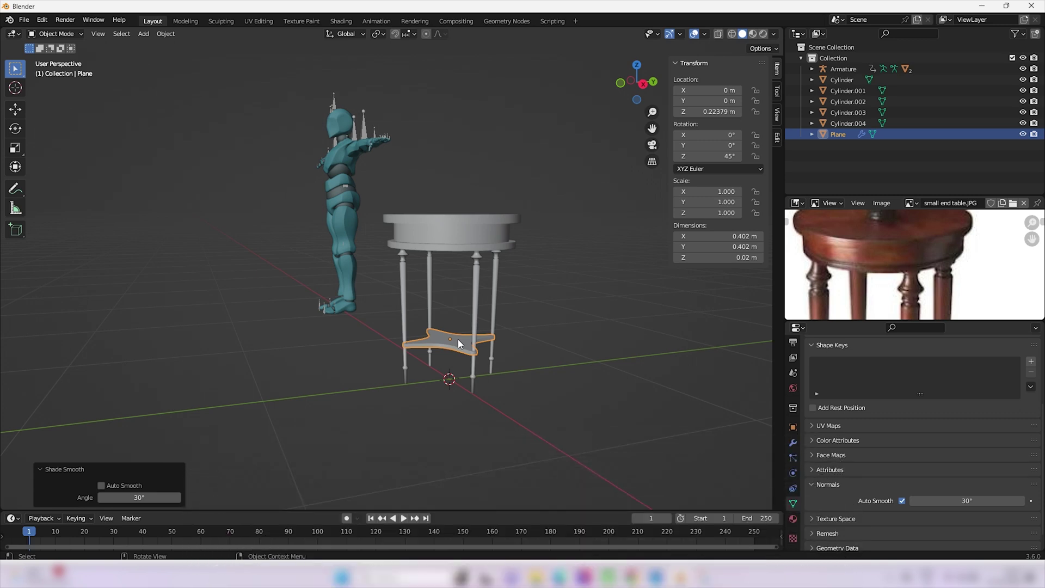
{"action": "middle_click_drag", "start_coordinate": [458, 344], "coordinate": [478, 355]}
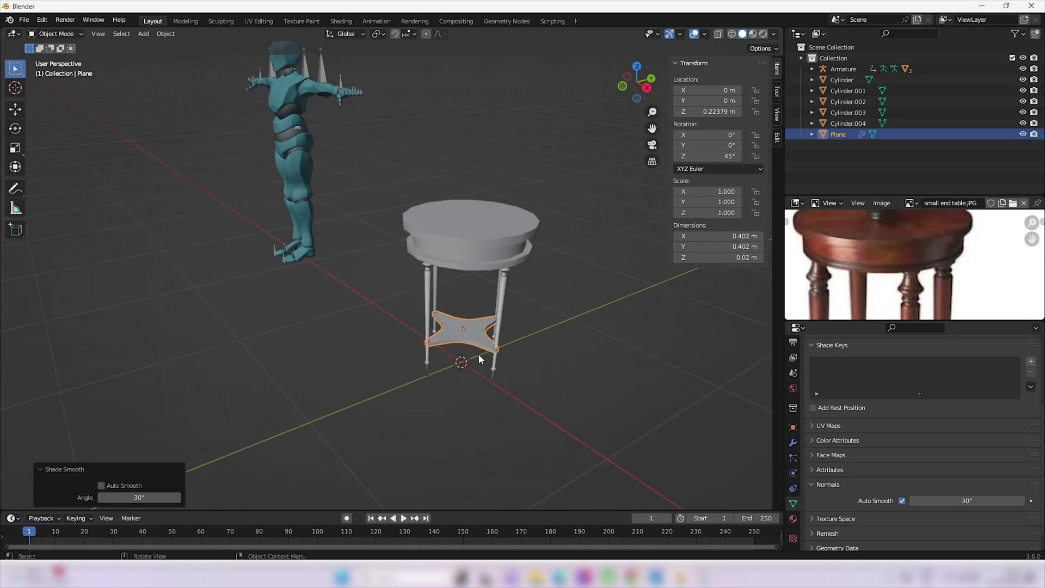